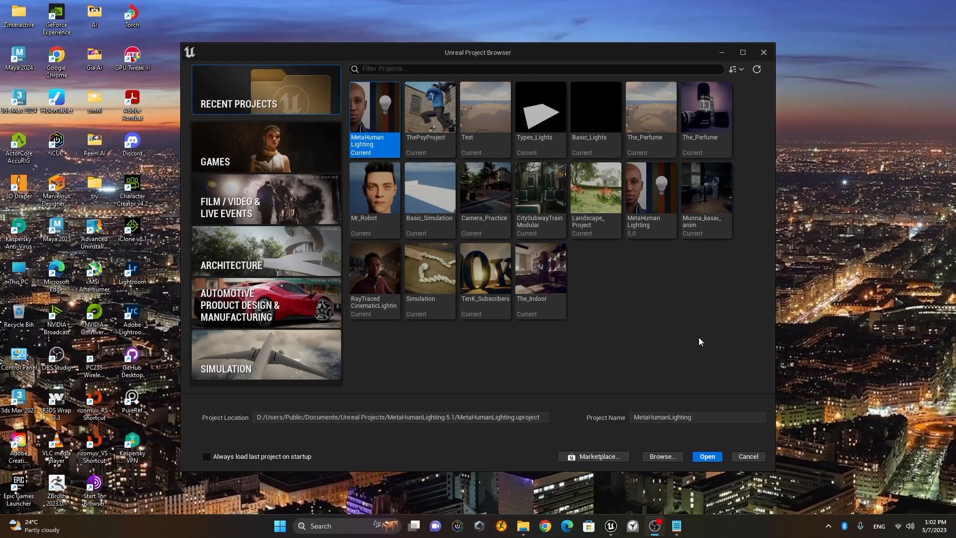
# - Open the Landscape_Project project and load the Landscape_HM level from its Landscape folder
pyautogui.click(602, 198)
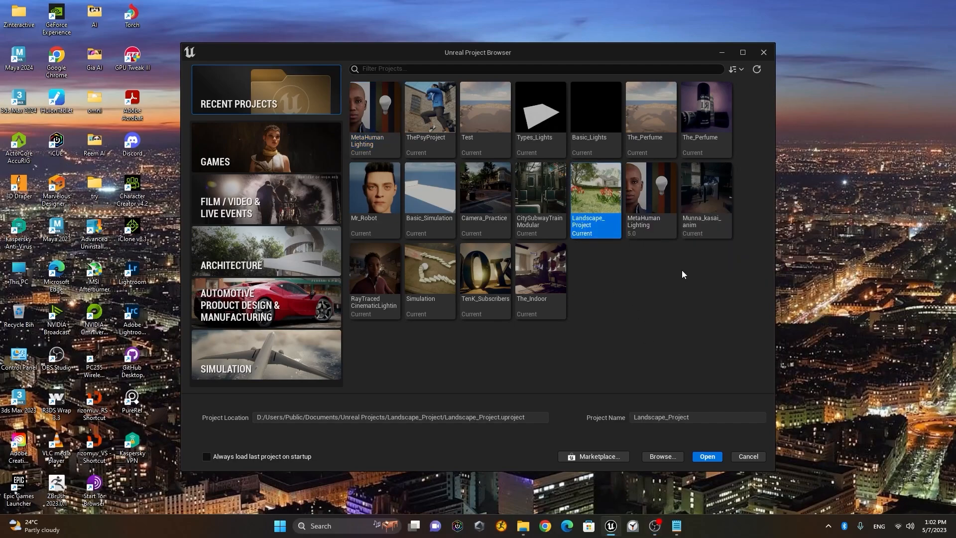
pyautogui.click(706, 456)
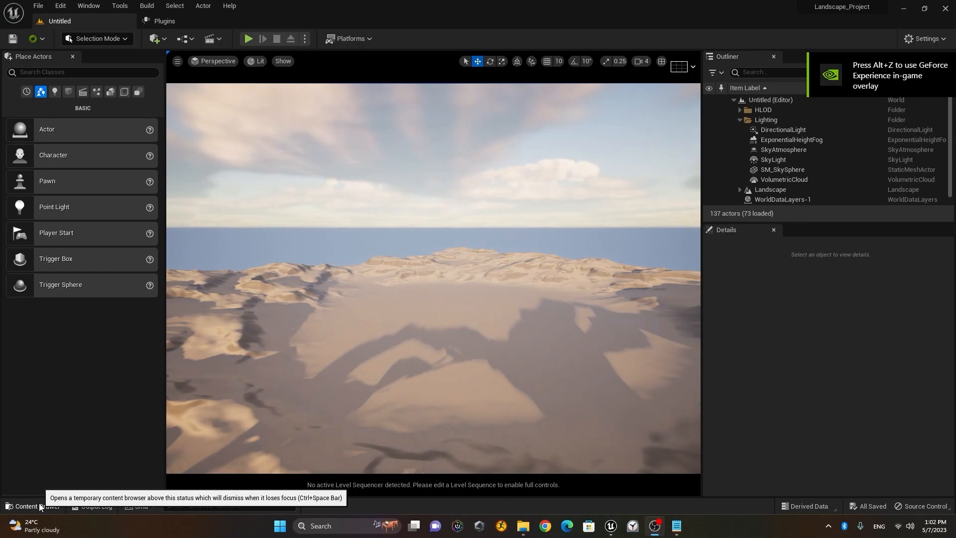
pyautogui.click(34, 506)
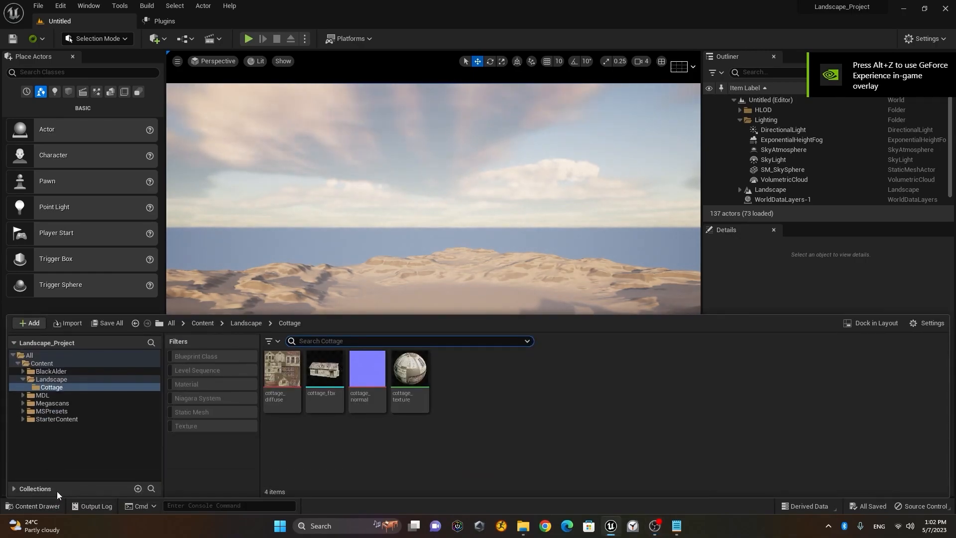
pyautogui.click(34, 380)
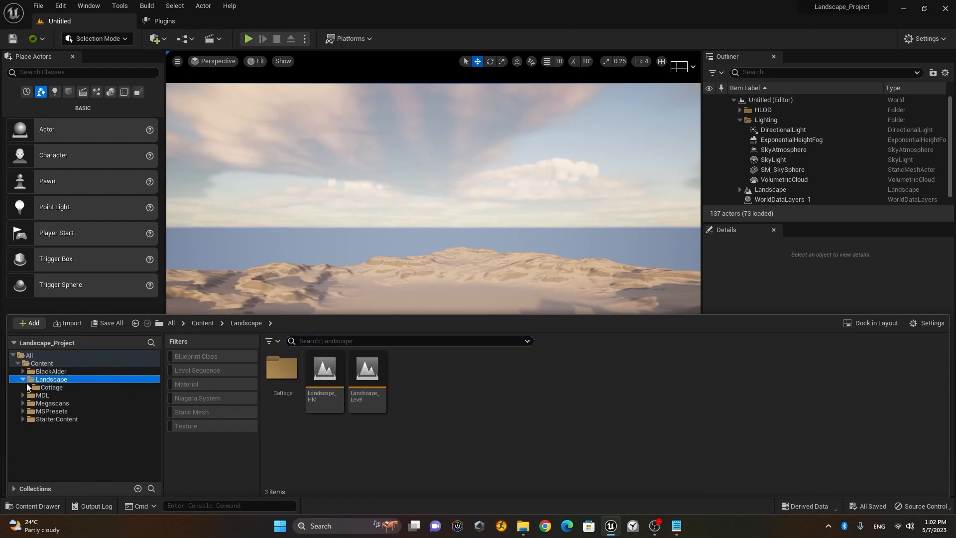
pyautogui.click(23, 379)
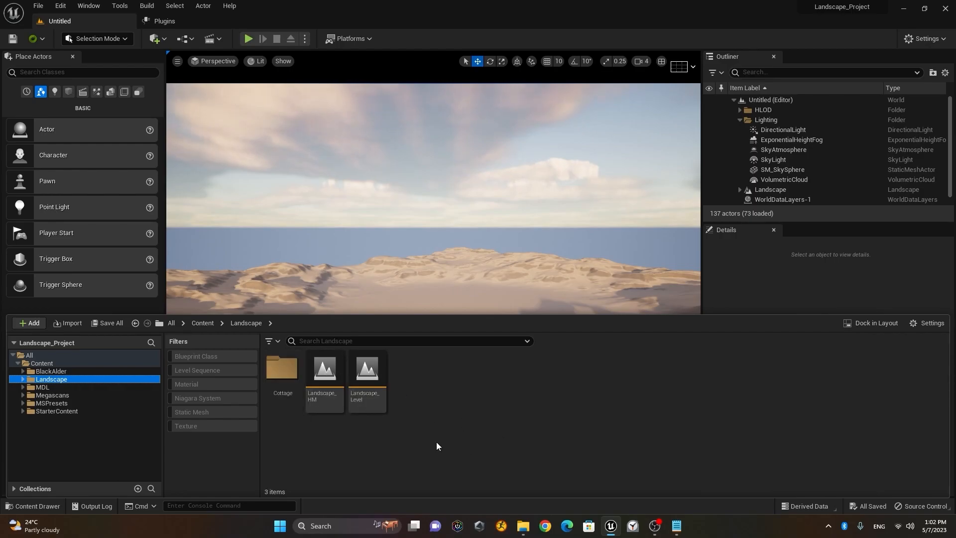
pyautogui.click(367, 371)
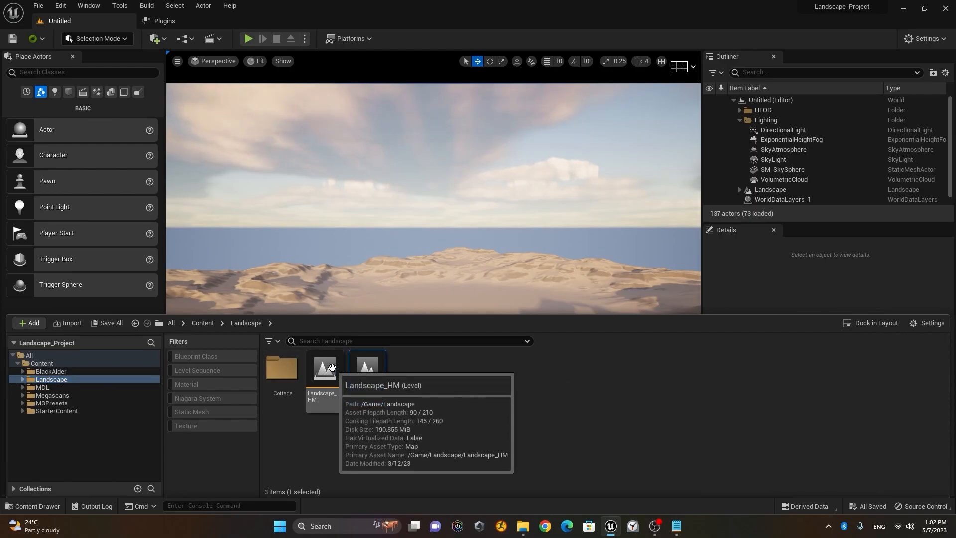
pyautogui.doubleClick(324, 369)
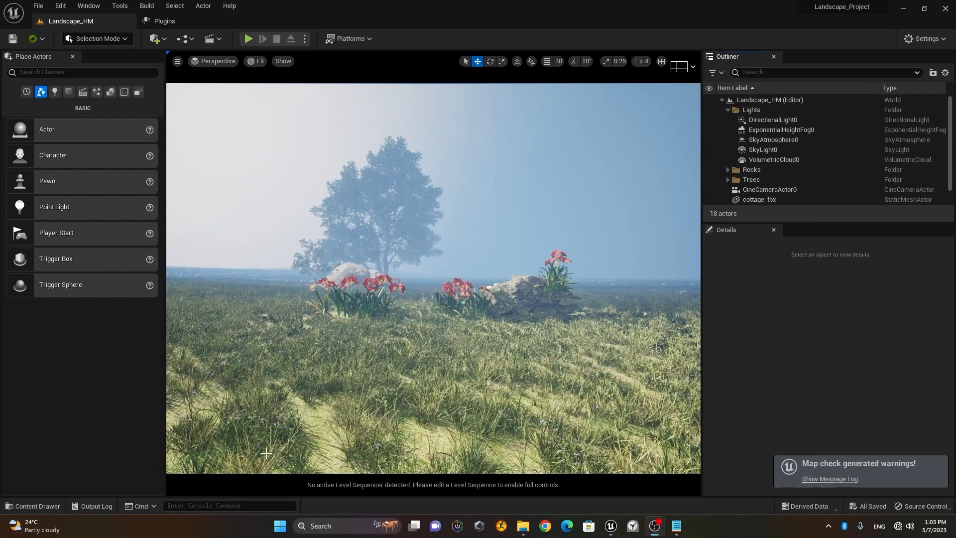
pyautogui.click(50, 508)
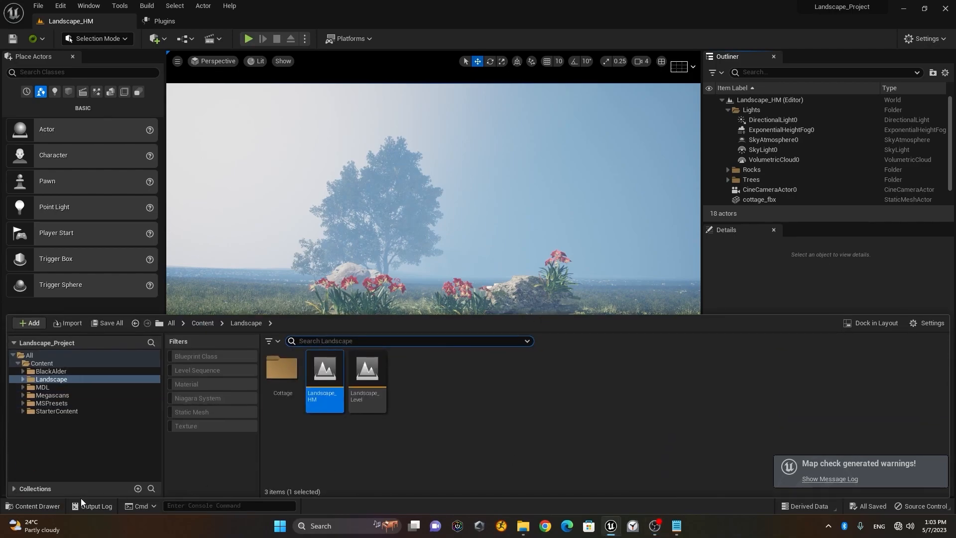
pyautogui.click(35, 505)
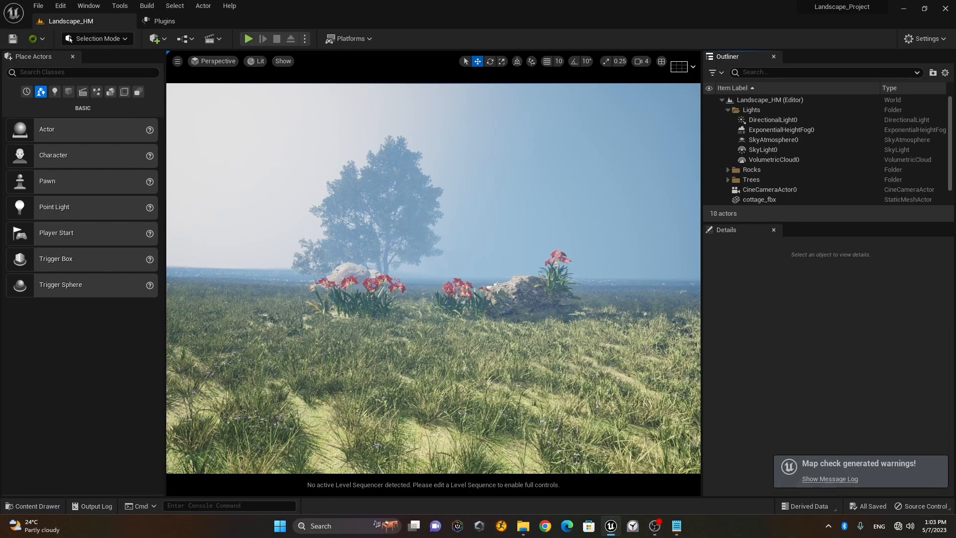
pyautogui.scroll(-3, 433, 278)
pyautogui.scroll(3, 434, 278)
pyautogui.keyDown('alt'); pyautogui.moveTo(433, 277); pyautogui.dragTo(408, 293); pyautogui.keyUp('alt')
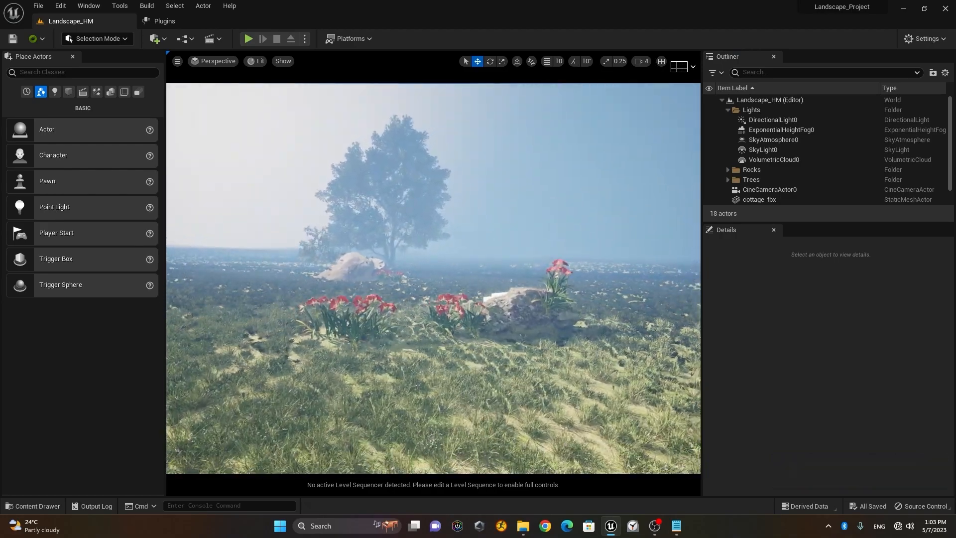
# - Load the Landscape_Level level from the Landscape folder and return to the Landscape_HM level
pyautogui.click(35, 506)
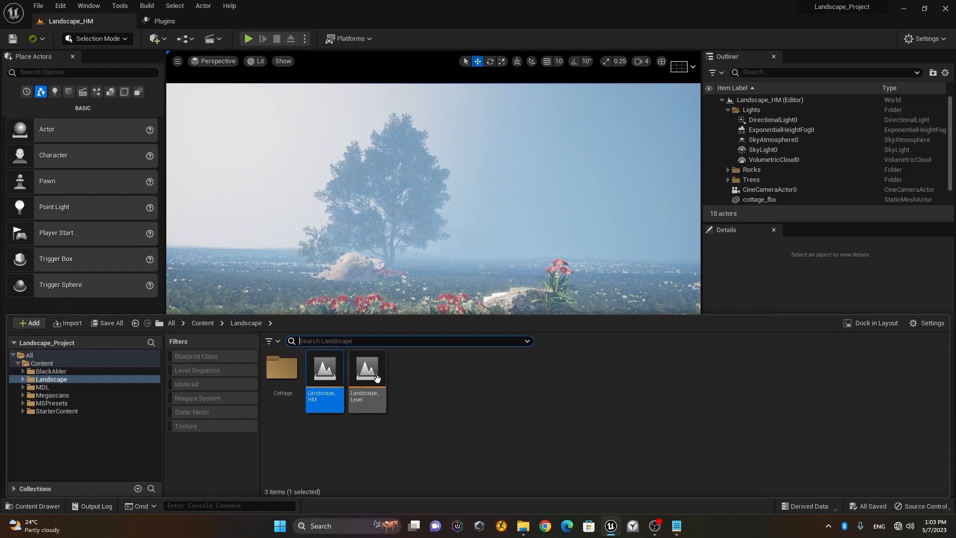
pyautogui.click(377, 378)
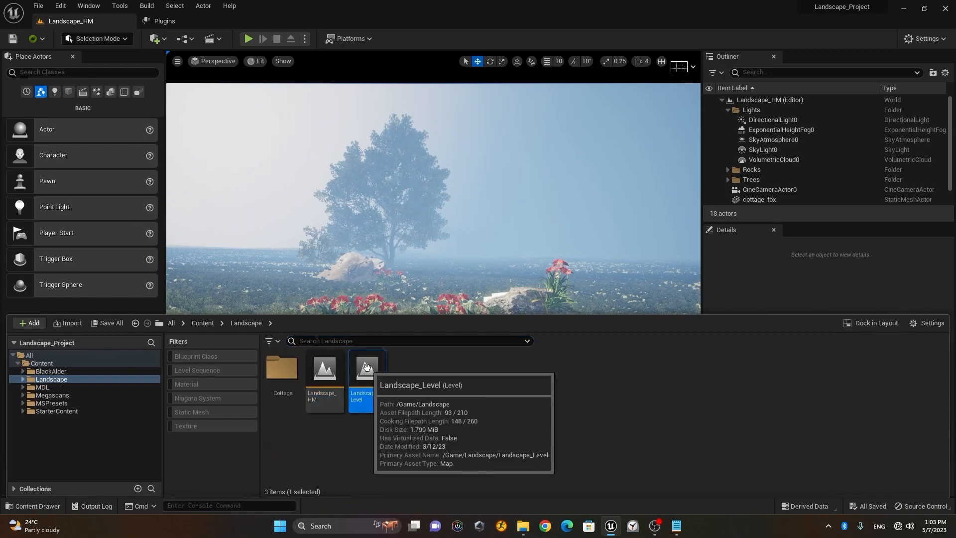
pyautogui.doubleClick(367, 393)
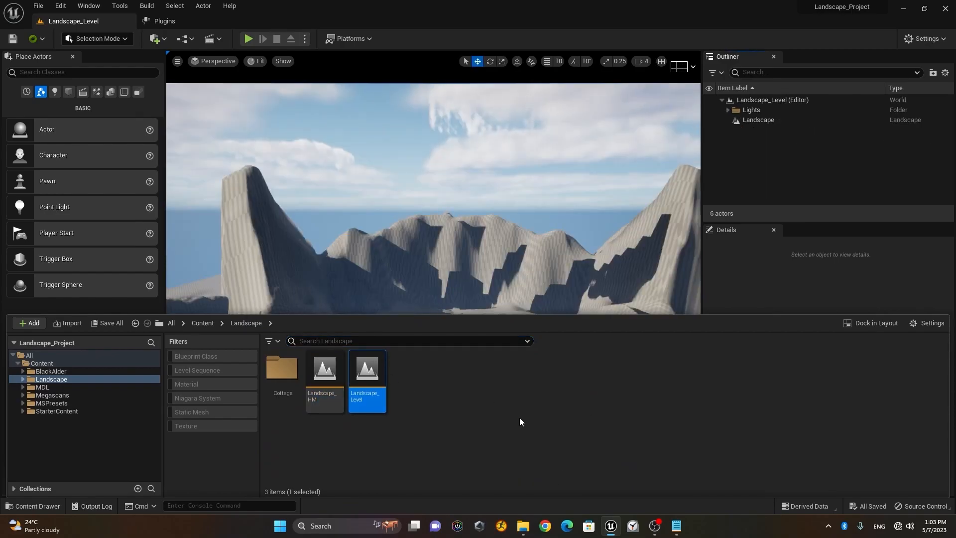
pyautogui.doubleClick(325, 374)
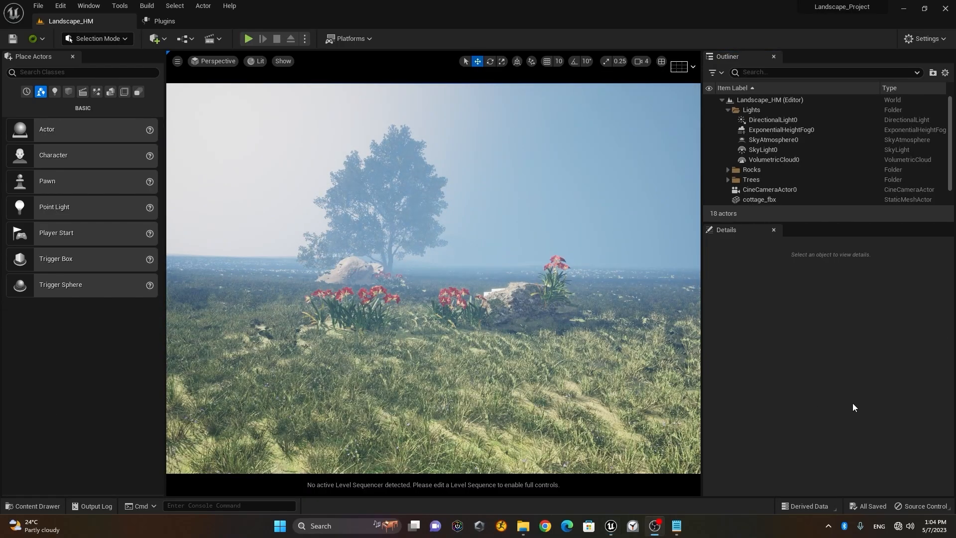
pyautogui.click(32, 506)
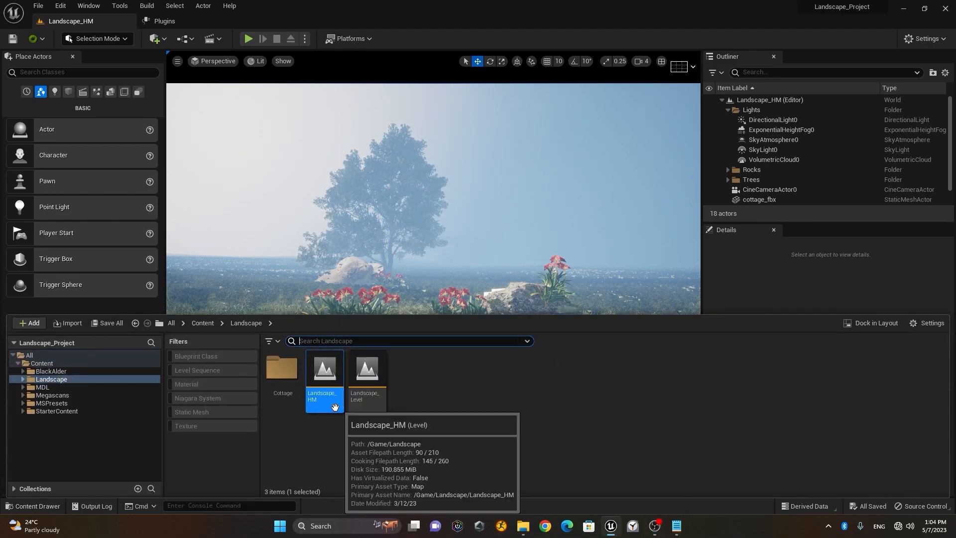
pyautogui.click(44, 509)
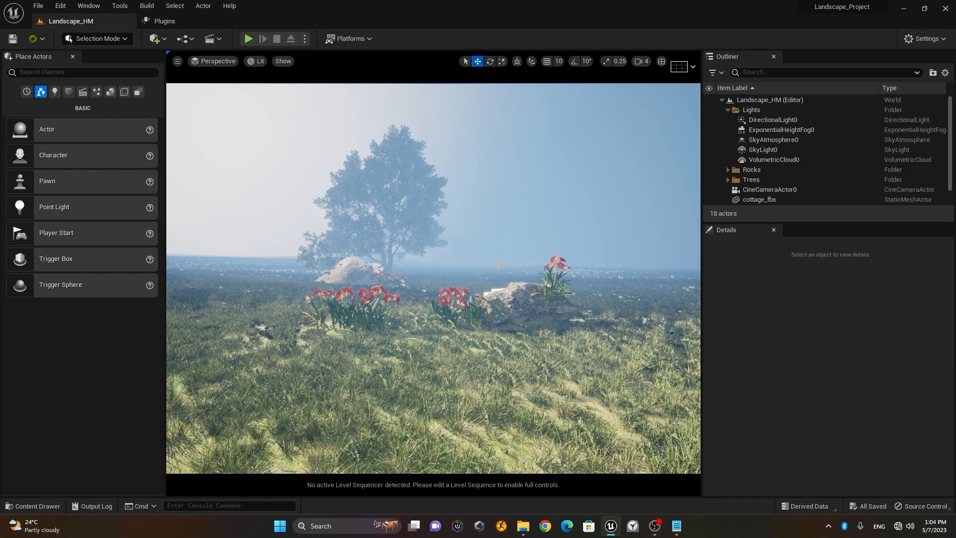
# - Select the fog-covered cottage behind the rocks and flowers in the scene
pyautogui.press('w')
pyautogui.moveTo(481, 261); pyautogui.dragTo(433, 278, button='right')
pyautogui.press('s')
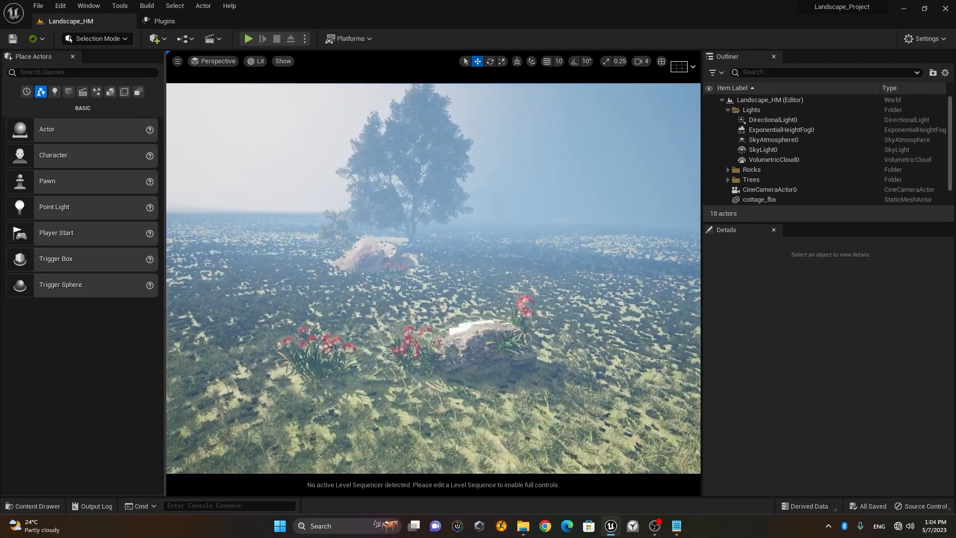
pyautogui.click(518, 209)
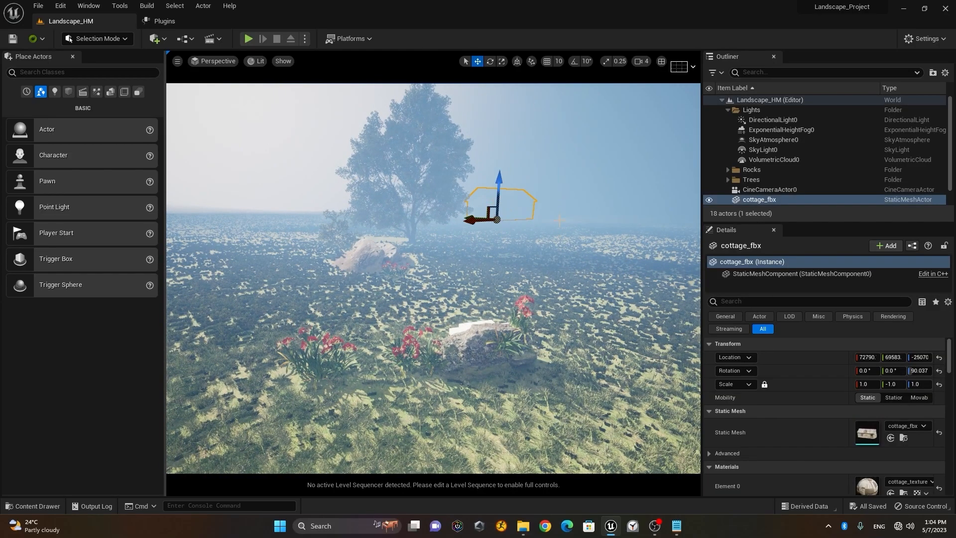
pyautogui.moveTo(552, 251); pyautogui.dragTo(551, 251, button='right')
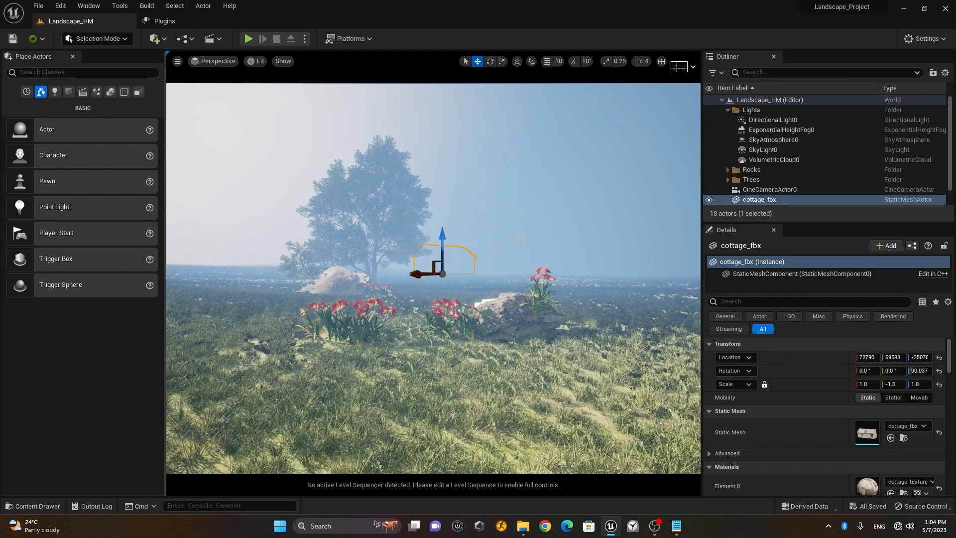
# - Set the viewport's view mode to Unlit and look at the cottage and landscape without lighting
pyautogui.click(257, 60)
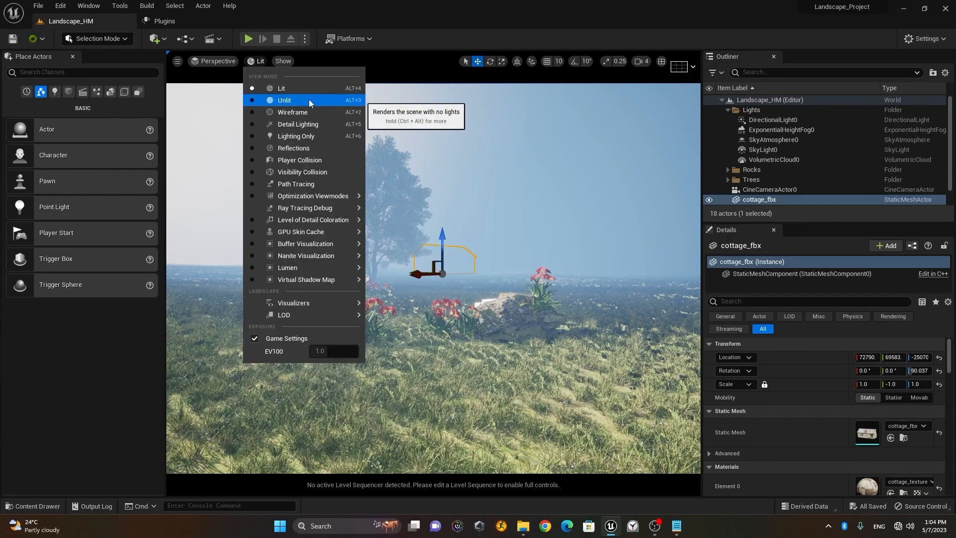
pyautogui.click(309, 99)
pyautogui.moveTo(309, 99)
pyautogui.mouseDown(button='right')
pyautogui.moveTo(279, 99)
pyautogui.moveTo(309, 92)
pyautogui.mouseUp(button='right')
pyautogui.press('w')
pyautogui.moveTo(426, 269); pyautogui.dragTo(439, 251, button='right')
pyautogui.press('w')
pyautogui.press('q')
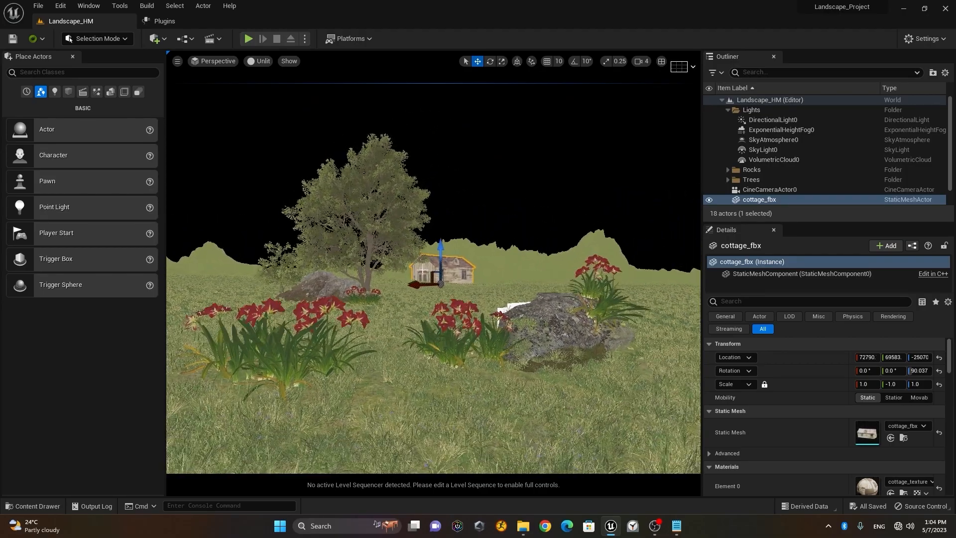
pyautogui.scroll(3, 426, 269)
pyautogui.moveTo(437, 284); pyautogui.dragTo(442, 292)
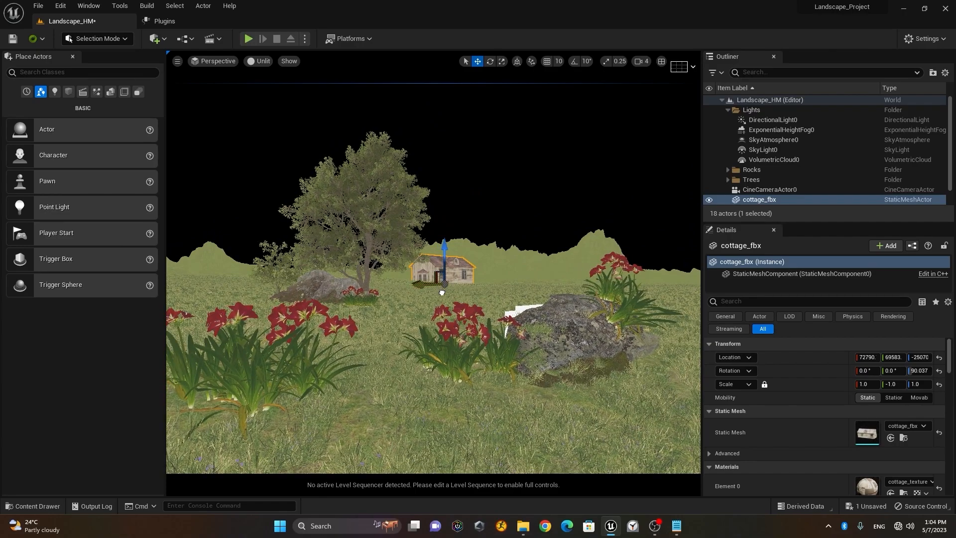
pyautogui.hotkey('ctrl', 'z')
# - Frame the flowers, rocks and cottage and set the viewport's view mode back to Lit
pyautogui.scroll(-2, 393, 316)
pyautogui.scroll(-1, 379, 326)
pyautogui.moveTo(391, 317); pyautogui.dragTo(387, 308, button='right')
pyautogui.press('a')
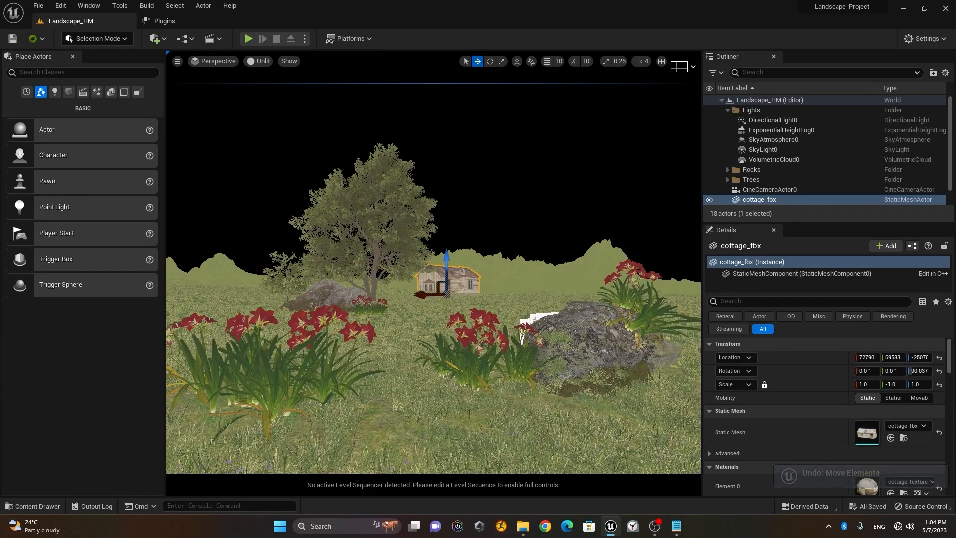
pyautogui.click(258, 64)
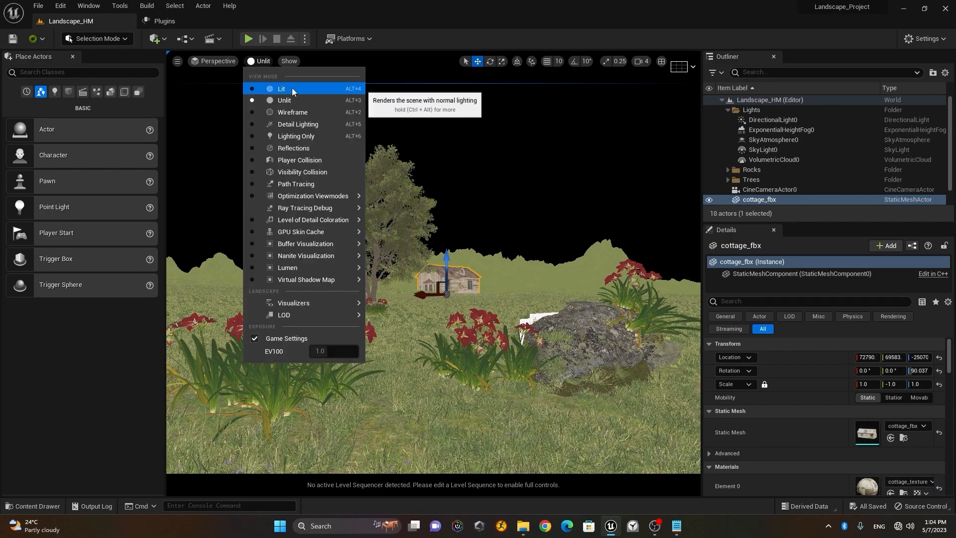
pyautogui.click(292, 88)
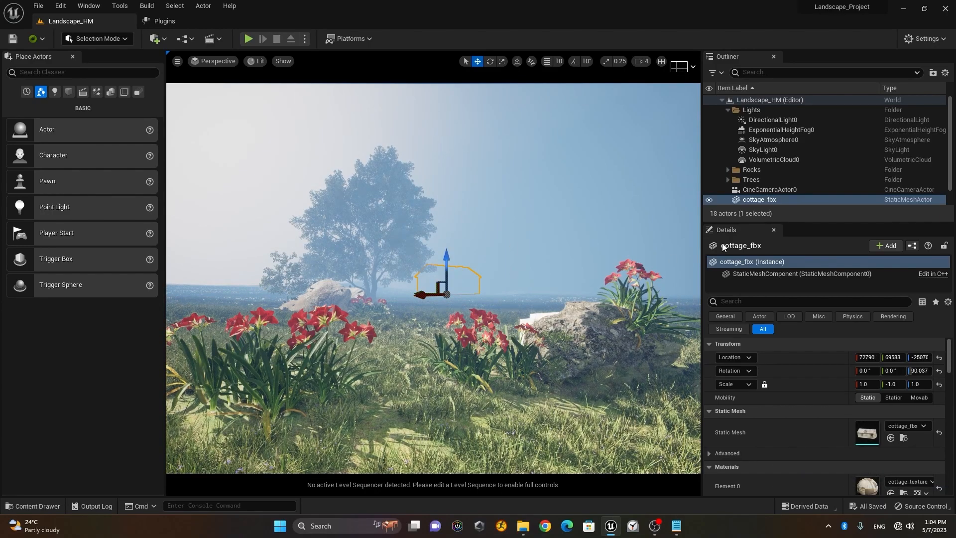
# - Delete the directional light, exponential height fog, sky atmosphere, sky light and volumetric cloud from the Lights folder
pyautogui.click(776, 120)
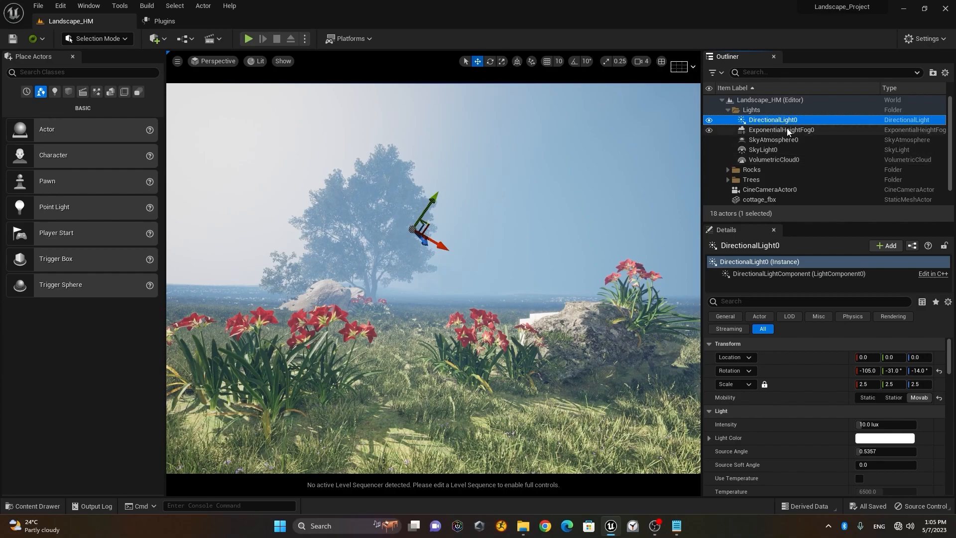
pyautogui.keyDown('ctrl'); pyautogui.click(788, 131); pyautogui.keyUp('ctrl')
pyautogui.keyDown('ctrl'); pyautogui.click(788, 140); pyautogui.keyUp('ctrl')
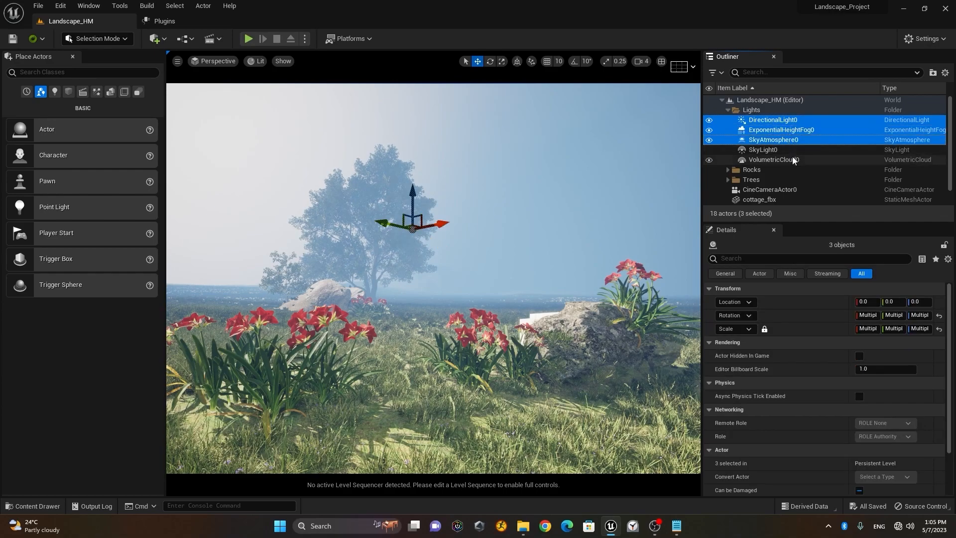
pyautogui.keyDown('ctrl'); pyautogui.click(794, 149); pyautogui.keyUp('ctrl')
pyautogui.keyDown('ctrl'); pyautogui.click(797, 160); pyautogui.keyUp('ctrl')
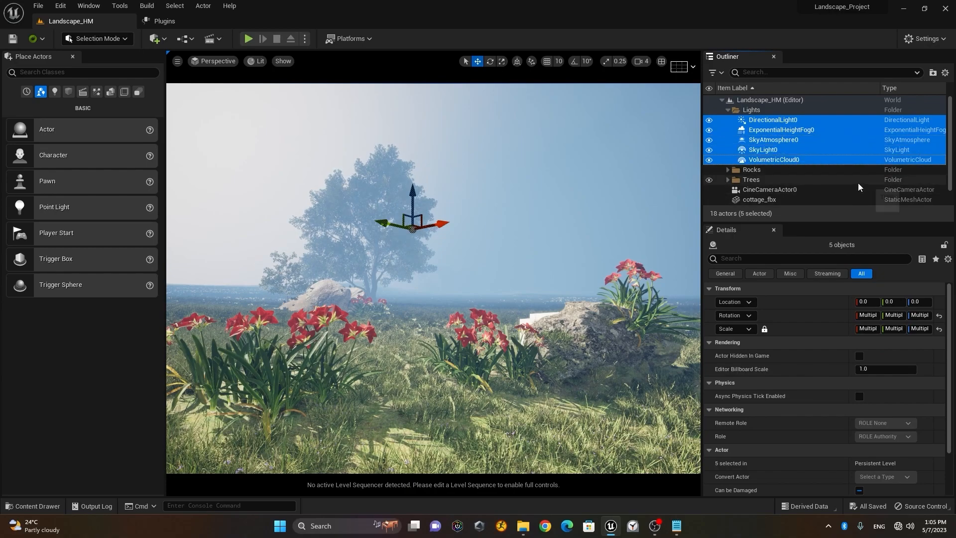
pyautogui.press('Delete')
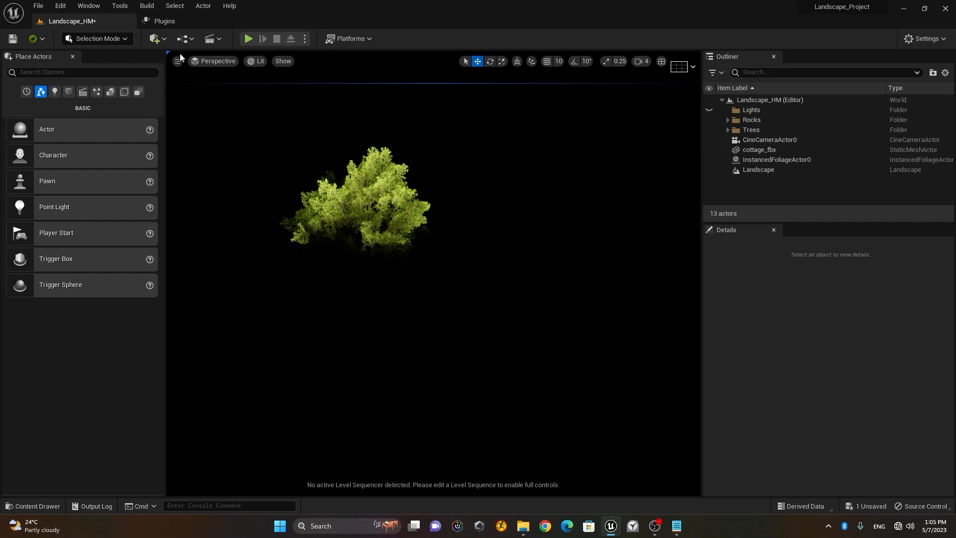
# - Show the Lights category of placeable actors
pyautogui.click(92, 11)
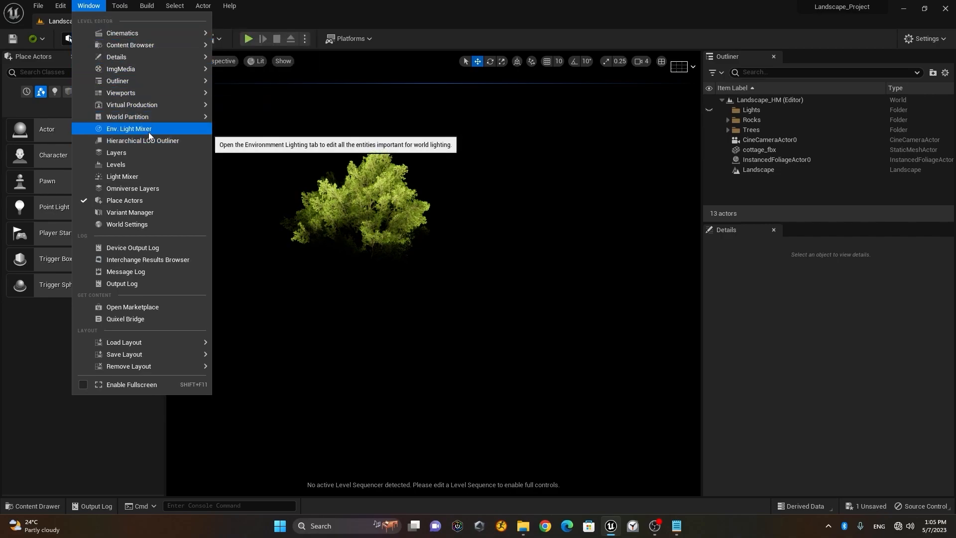
pyautogui.click(60, 110)
pyautogui.click(54, 92)
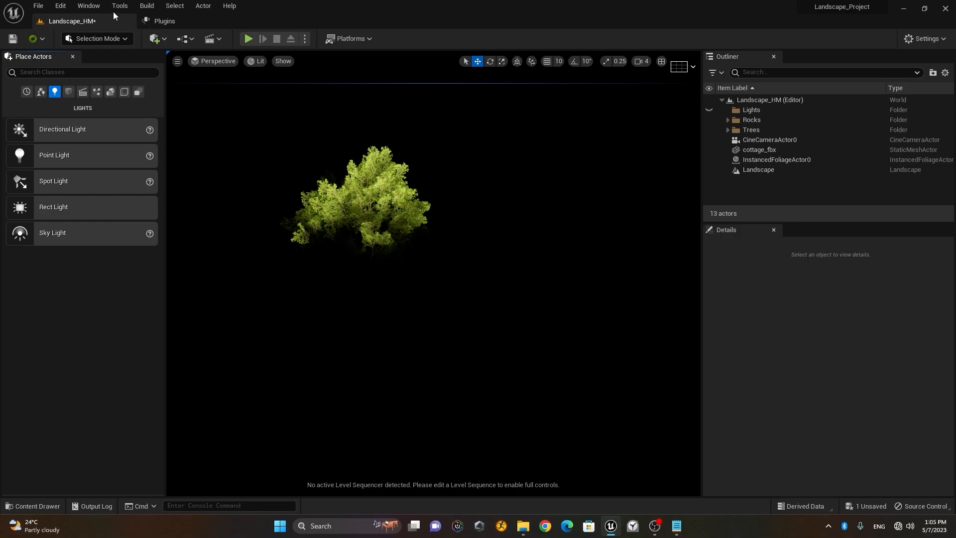
# - Open the Env. Light Mixer and create a sky light with it
pyautogui.click(98, 9)
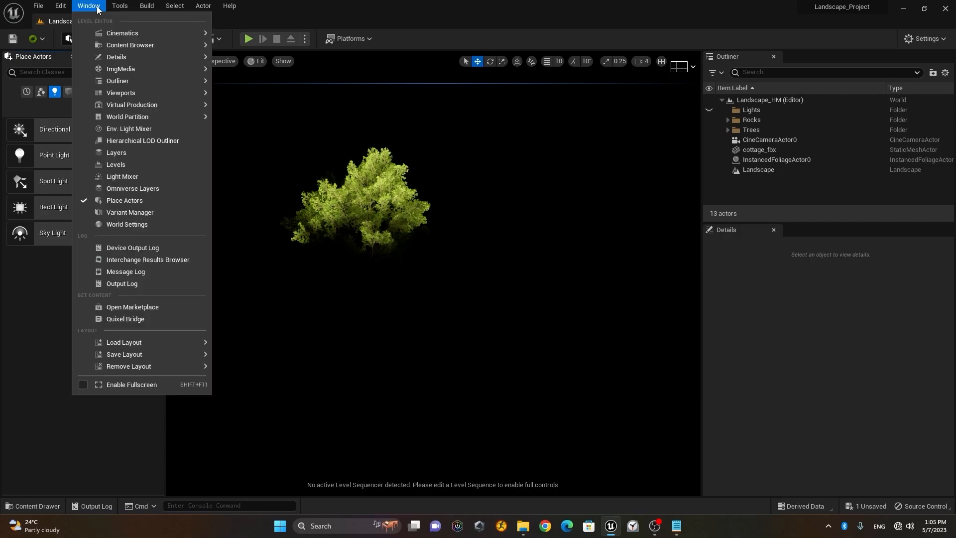
pyautogui.click(157, 129)
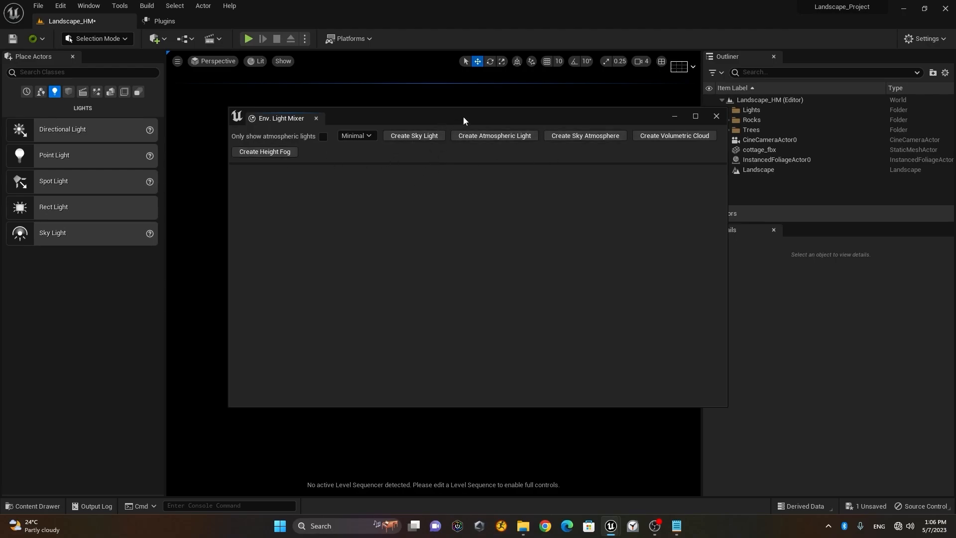
pyautogui.moveTo(463, 117); pyautogui.dragTo(399, 126)
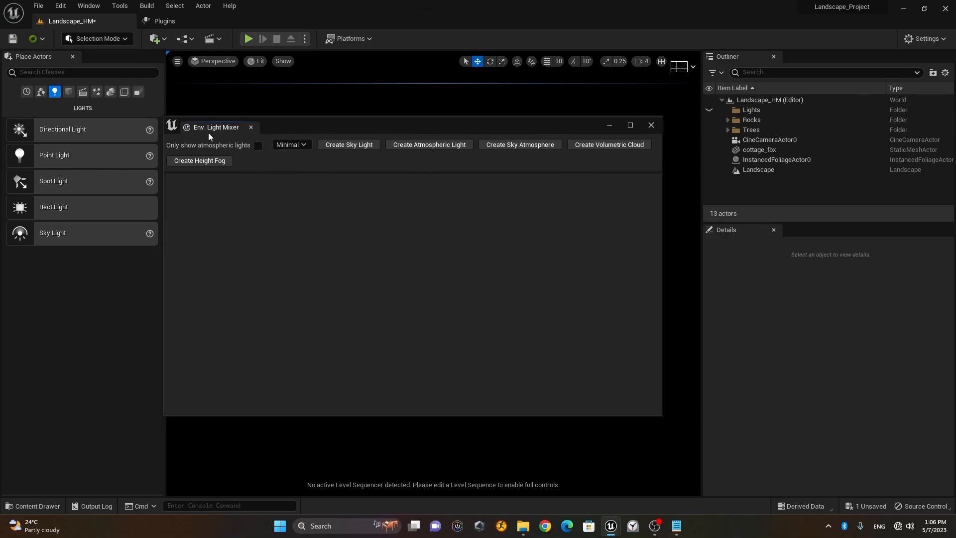
pyautogui.click(342, 146)
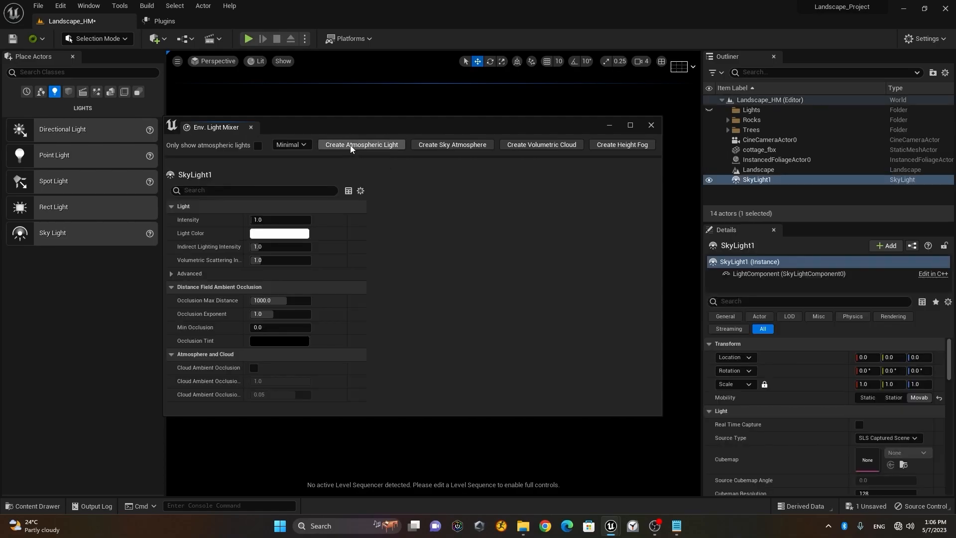
# - Create an atmospheric light, sky atmosphere, volumetric cloud and height fog with the Env. Light Mixer, closing the mixer when done
pyautogui.click(350, 144)
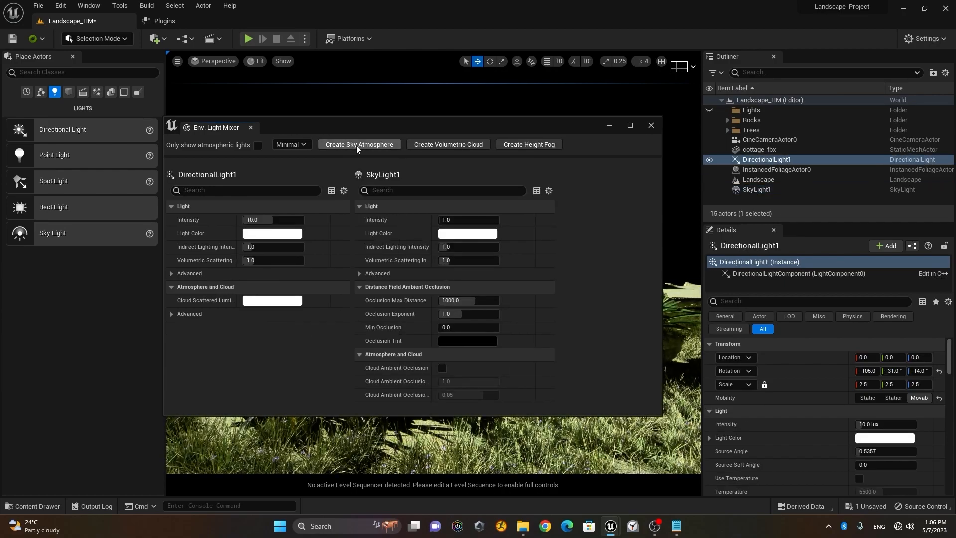
pyautogui.click(357, 145)
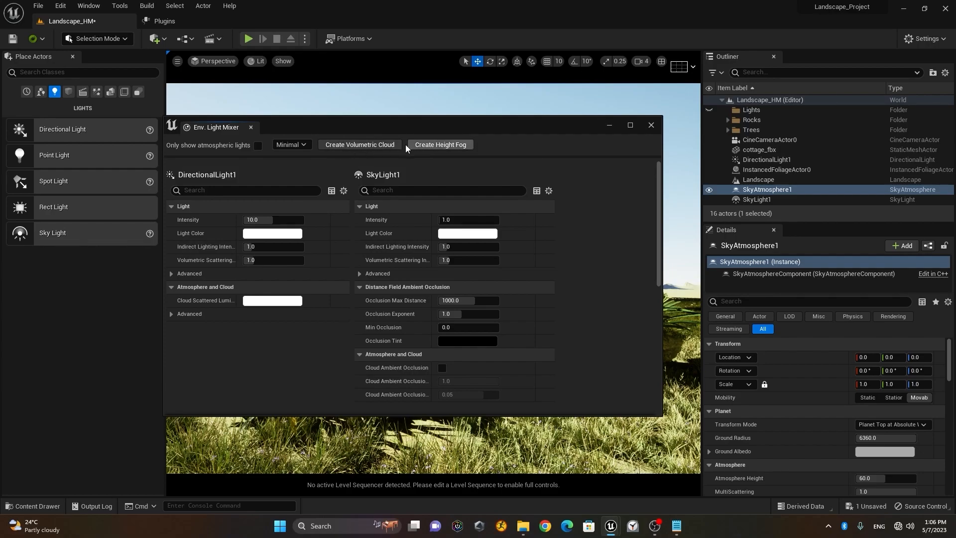
pyautogui.click(347, 146)
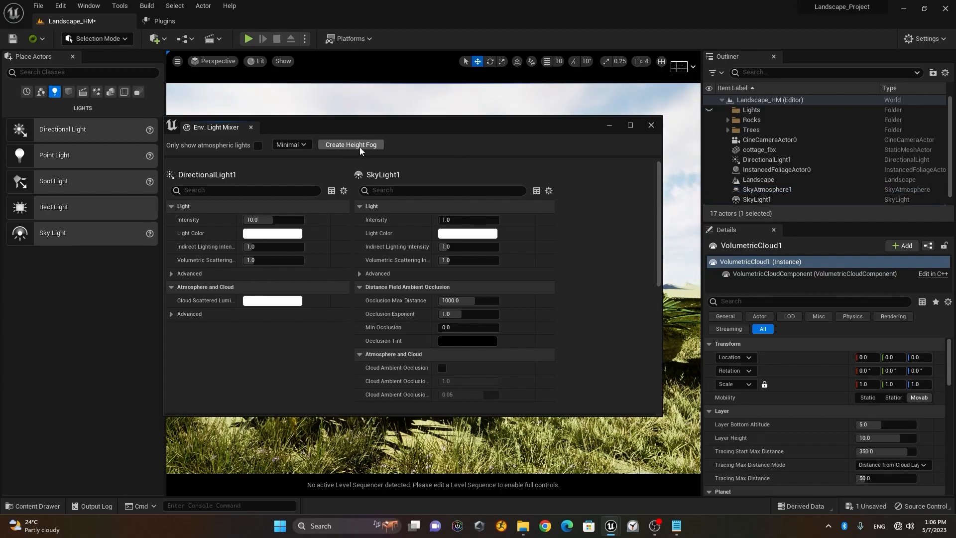
pyautogui.click(352, 145)
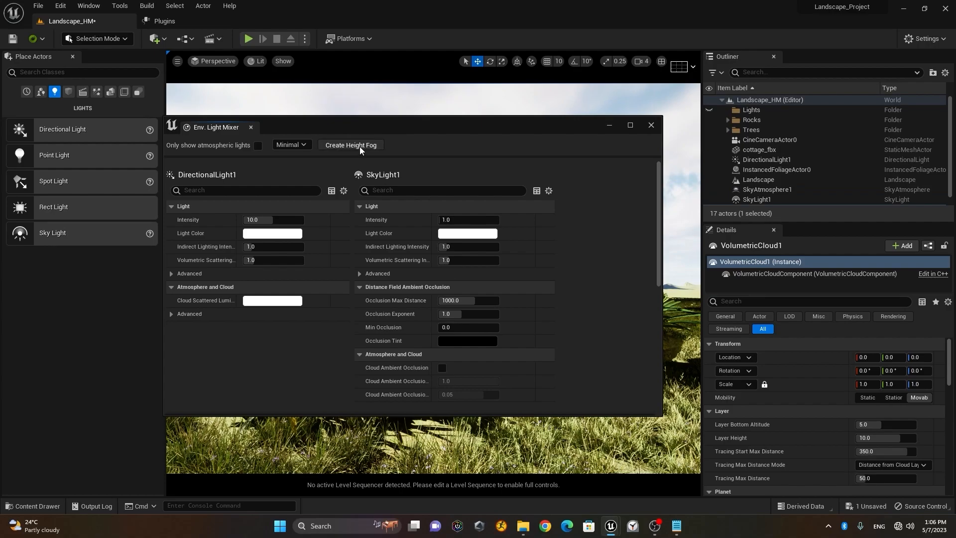
pyautogui.click(650, 125)
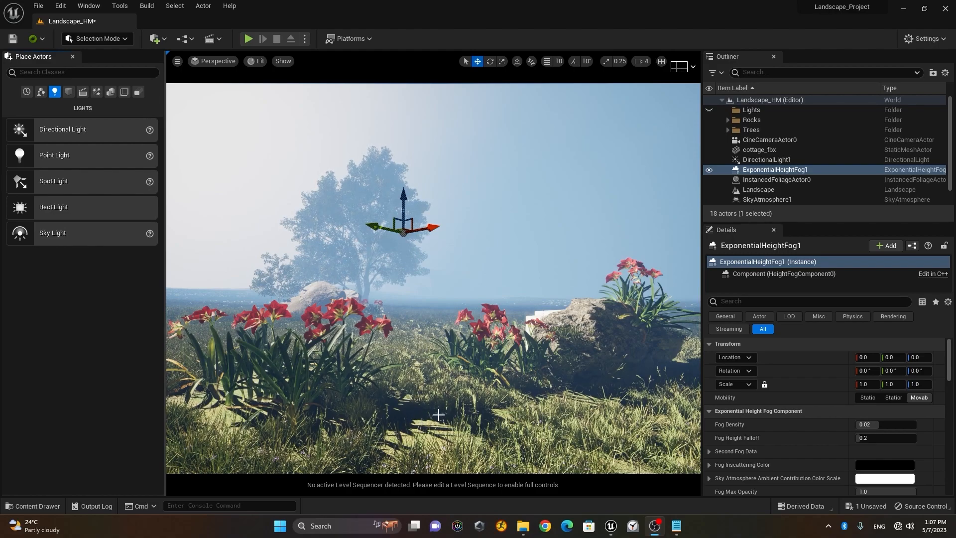
pyautogui.scroll(-3, 441, 414)
pyautogui.moveTo(448, 409); pyautogui.dragTo(454, 437, button='right')
pyautogui.press('e')
pyautogui.press('q')
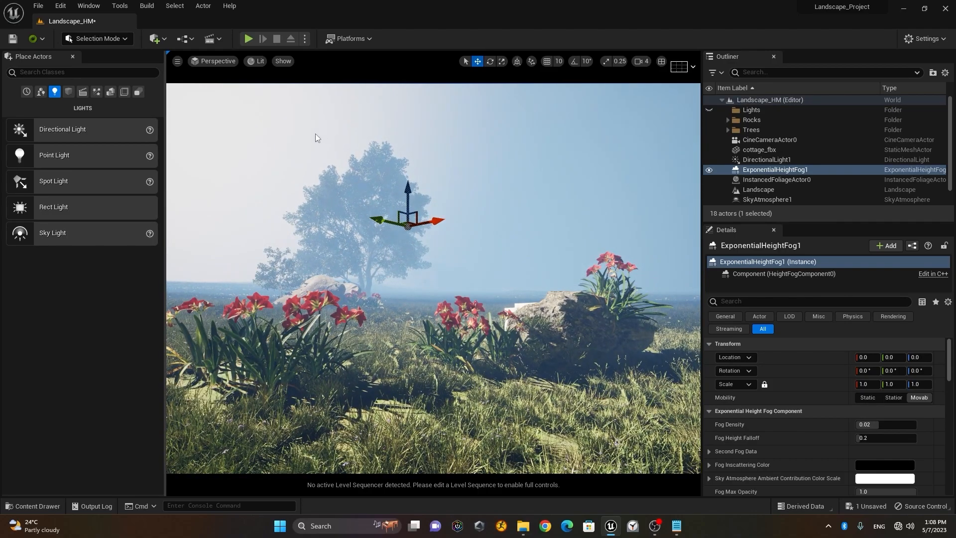
# - Move the new directional light, exponential height fog, sky atmosphere, sky light and volumetric cloud into the Lights folder
pyautogui.moveTo(798, 222); pyautogui.dragTo(797, 264)
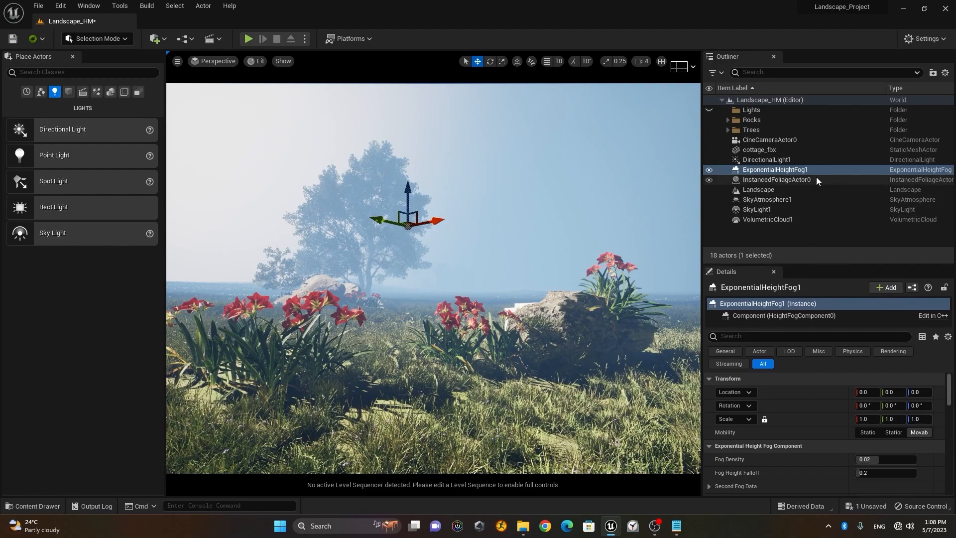
pyautogui.click(781, 161)
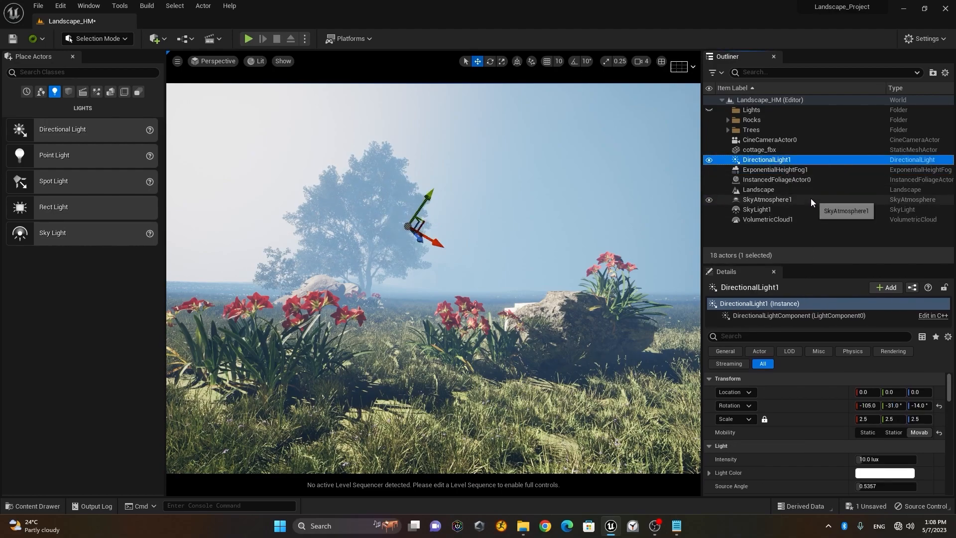
pyautogui.keyDown('ctrl'); pyautogui.click(813, 169); pyautogui.keyUp('ctrl')
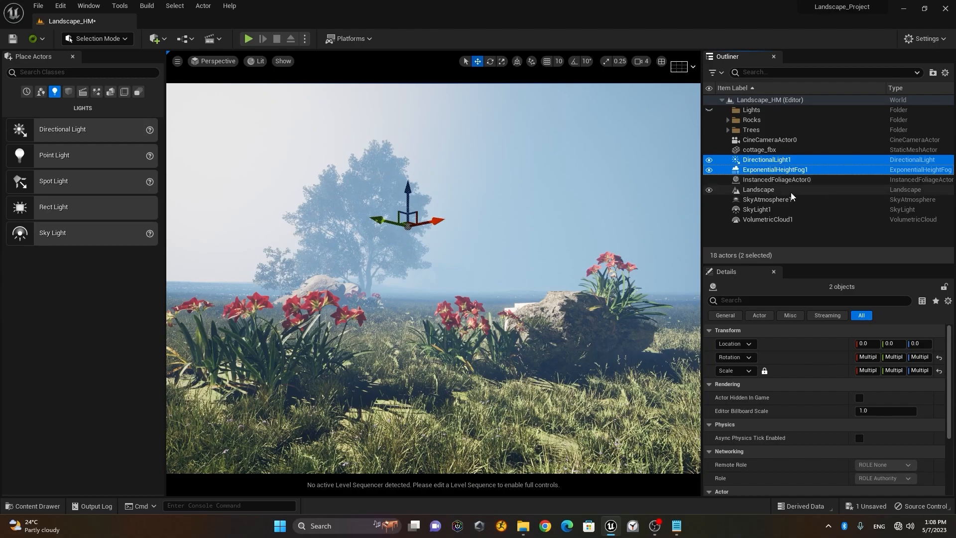
pyautogui.keyDown('ctrl'); pyautogui.click(803, 201); pyautogui.keyUp('ctrl')
pyautogui.keyDown('ctrl'); pyautogui.click(800, 209); pyautogui.keyUp('ctrl')
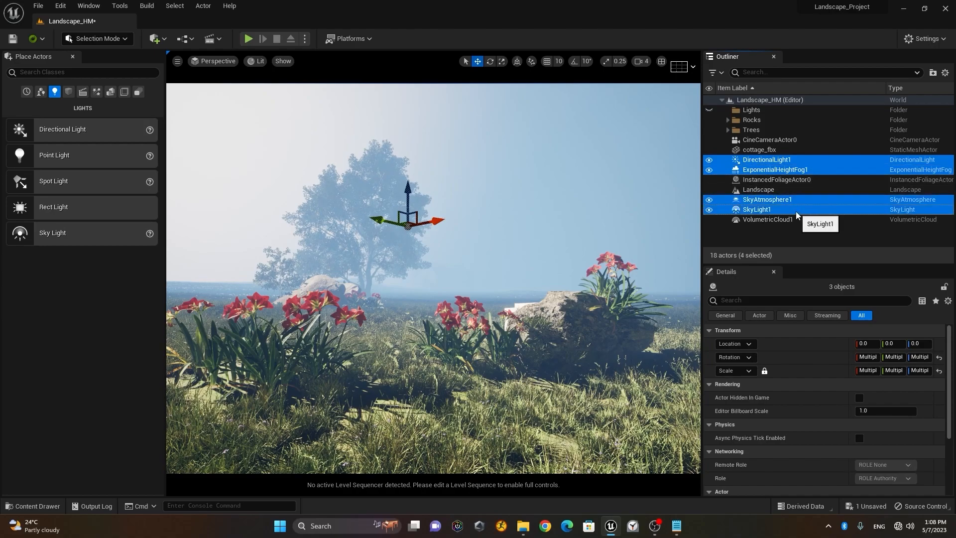
pyautogui.keyDown('ctrl'); pyautogui.click(798, 221); pyautogui.keyUp('ctrl')
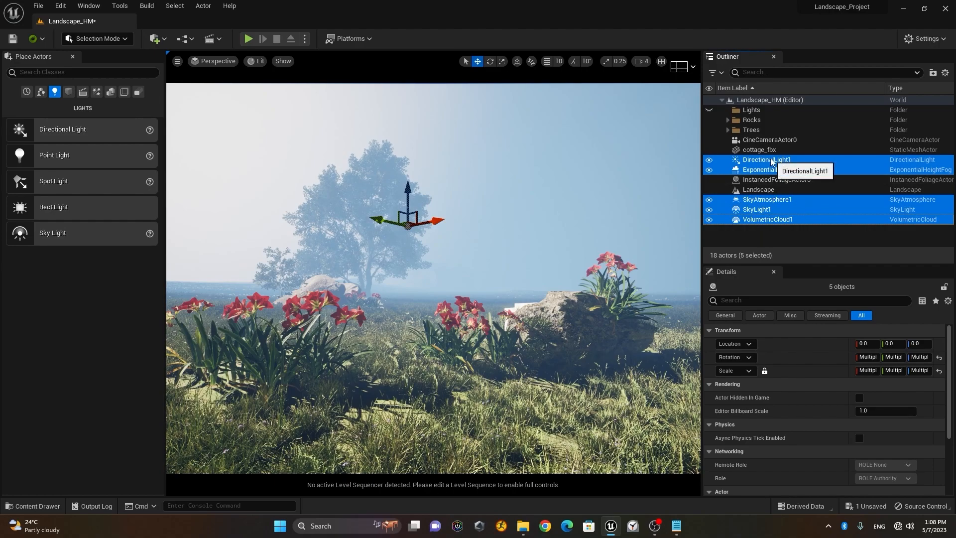
pyautogui.moveTo(769, 162); pyautogui.dragTo(757, 113)
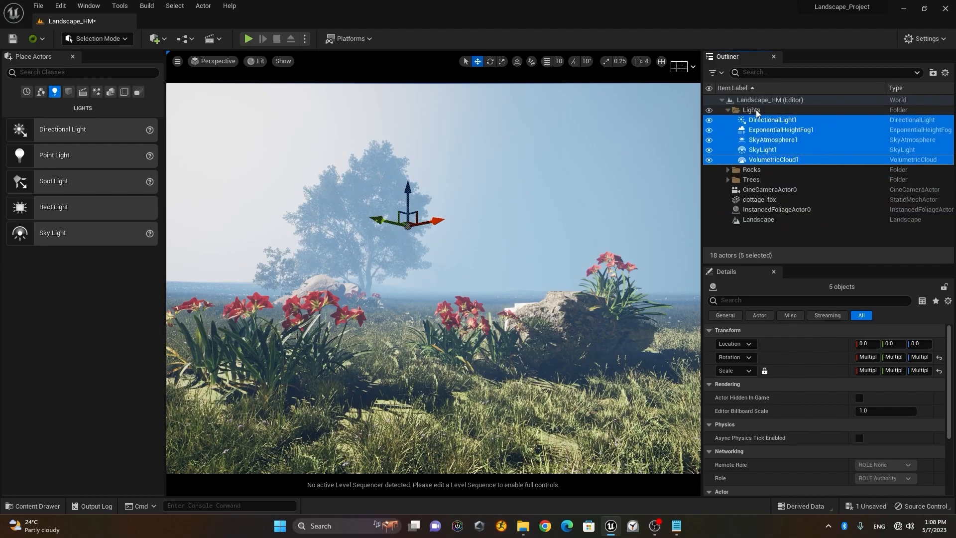
pyautogui.click(805, 240)
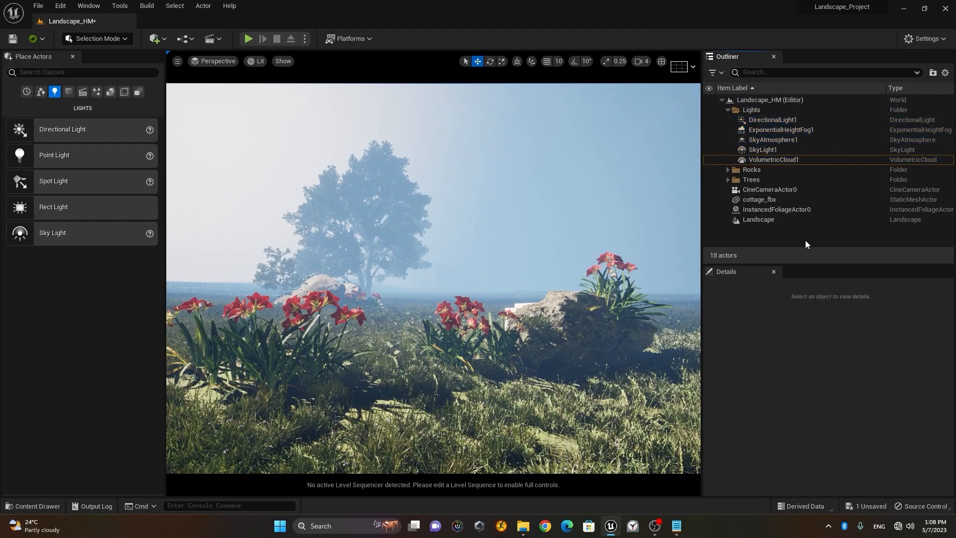
# - Reset the directional light's rotation to its default and undo that reset
pyautogui.click(780, 120)
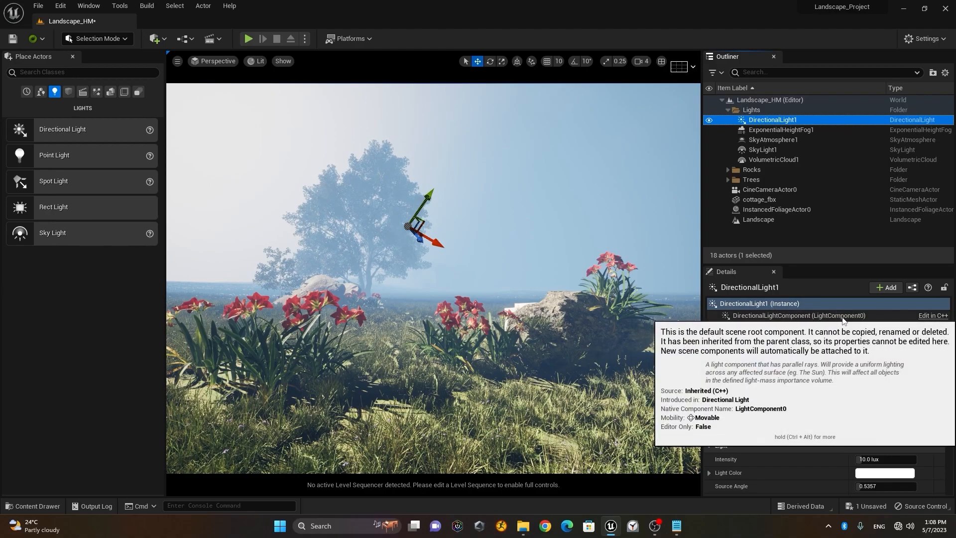
pyautogui.moveTo(809, 264); pyautogui.dragTo(796, 202)
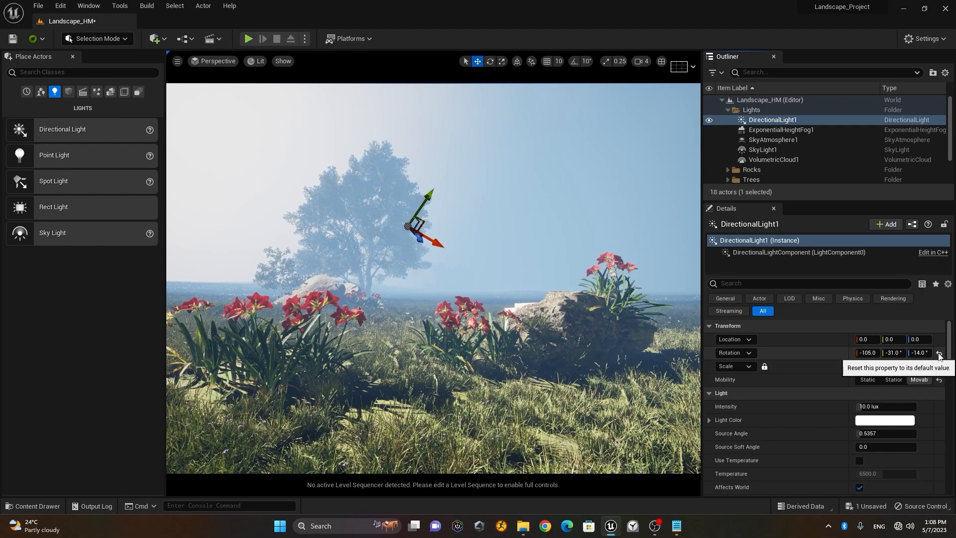
pyautogui.click(939, 353)
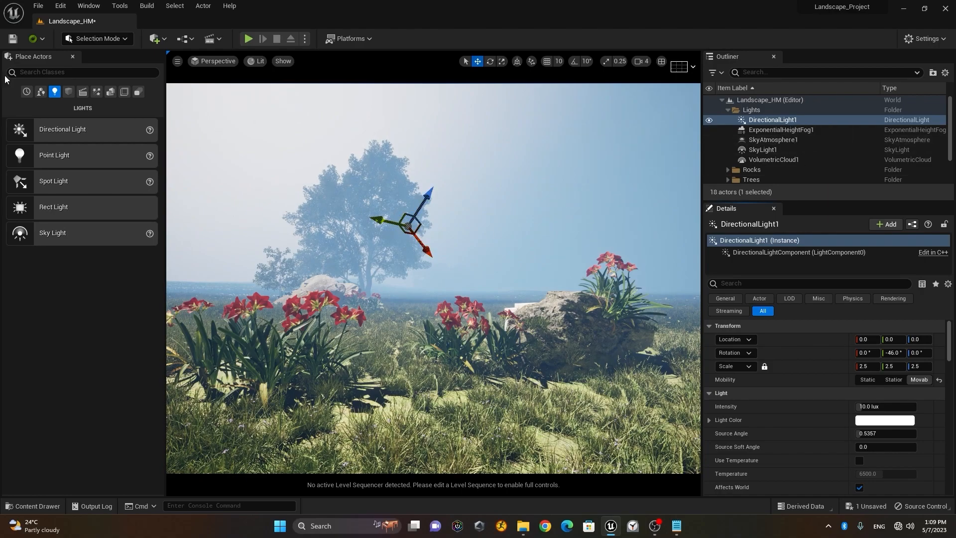
pyautogui.click(59, 7)
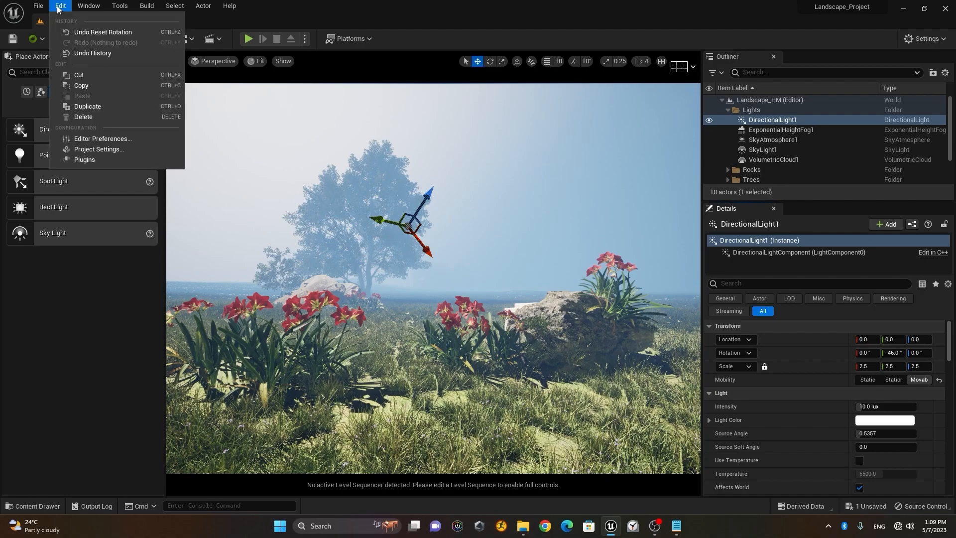
pyautogui.click(107, 34)
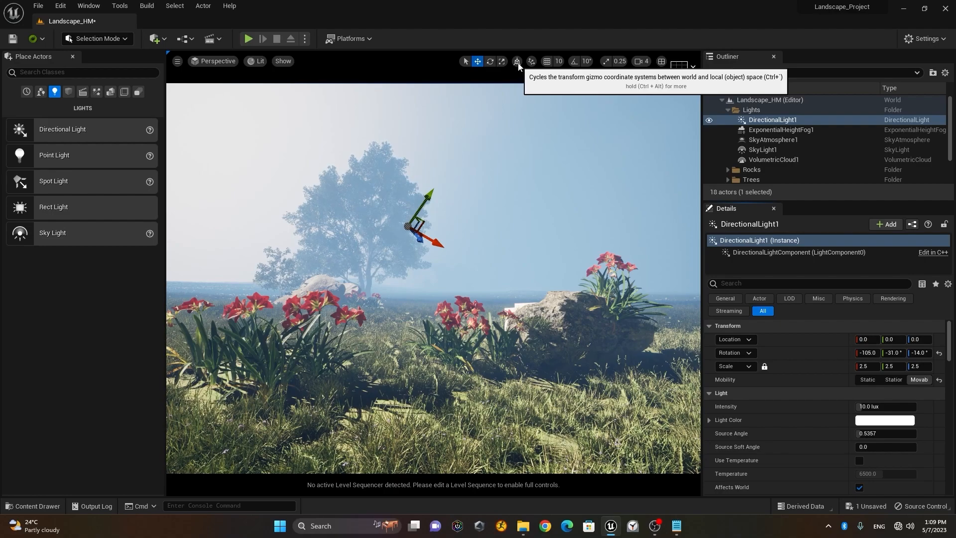
# - Switch the transform gizmo to world space and move the directional light to about X 3896, Y -2226, Z 1077
pyautogui.click(517, 62)
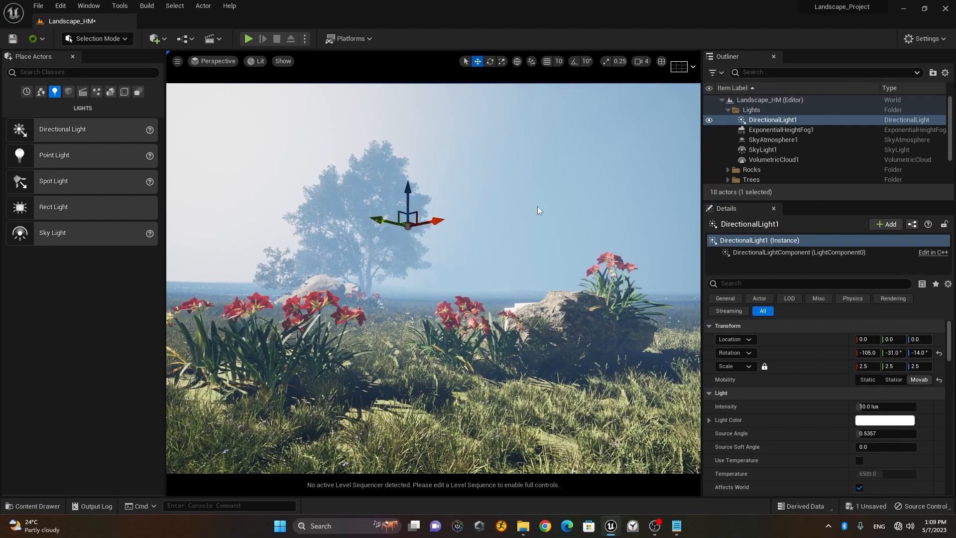
pyautogui.click(784, 130)
pyautogui.click(788, 121)
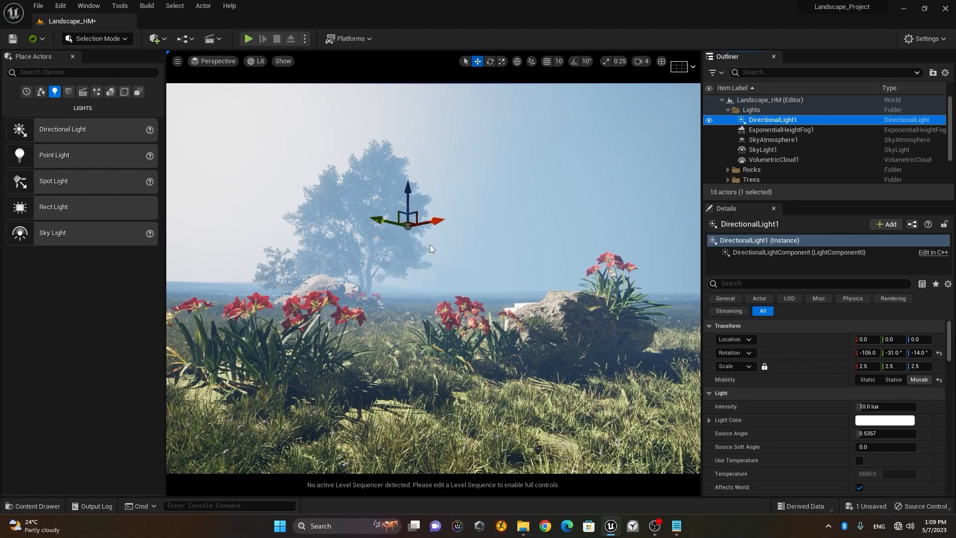
pyautogui.moveTo(381, 220); pyautogui.dragTo(417, 199)
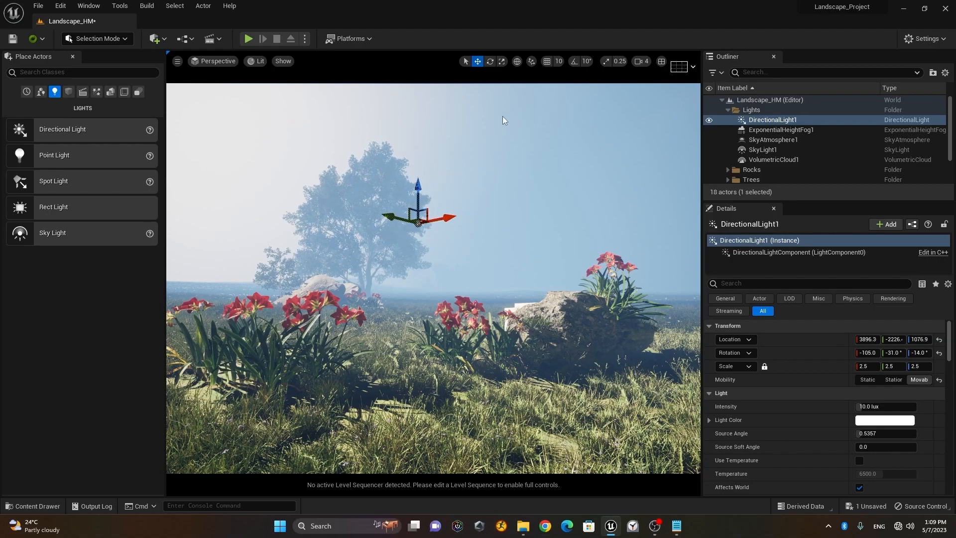
# - Scale the directional light uniformly to about 2.67 and reset its scale to the default
pyautogui.click(501, 62)
pyautogui.moveTo(420, 224); pyautogui.dragTo(427, 222)
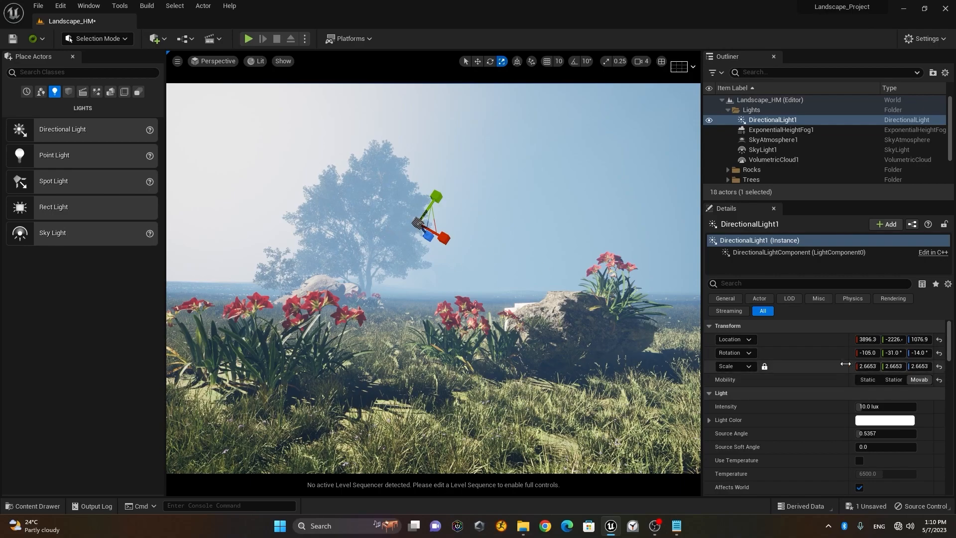
pyautogui.click(939, 367)
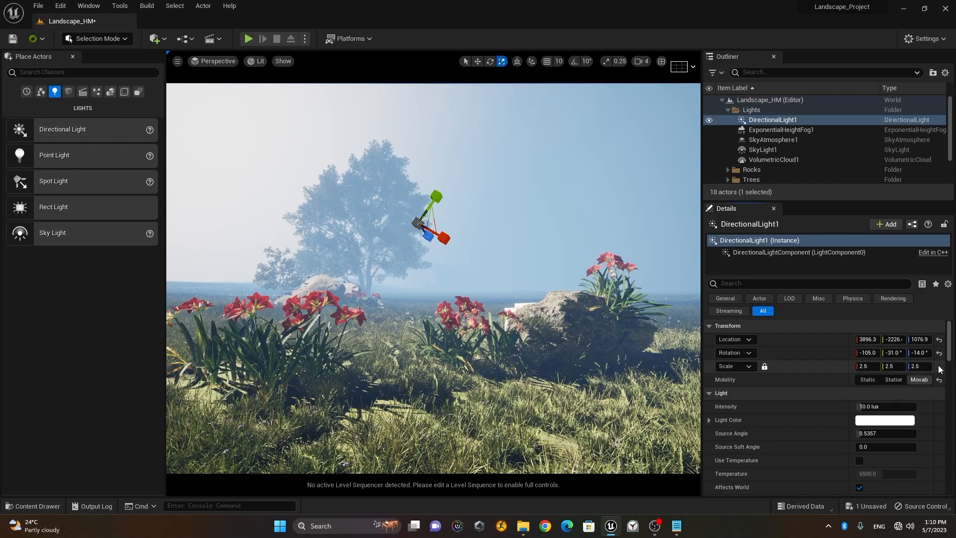
# - Rotate the directional light around the vertical axis to about -388° and reset its location to the default
pyautogui.click(490, 64)
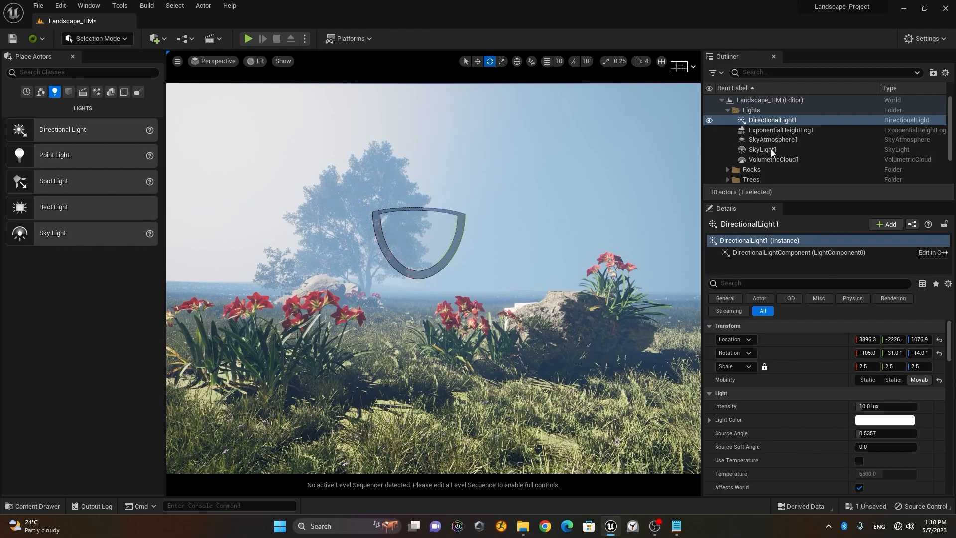
pyautogui.moveTo(467, 210)
pyautogui.mouseDown()
pyautogui.moveTo(479, 226)
pyautogui.moveTo(421, 239)
pyautogui.moveTo(341, 226)
pyautogui.moveTo(341, 210)
pyautogui.moveTo(374, 204)
pyautogui.moveTo(479, 219)
pyautogui.moveTo(426, 205)
pyautogui.moveTo(471, 215)
pyautogui.mouseUp()
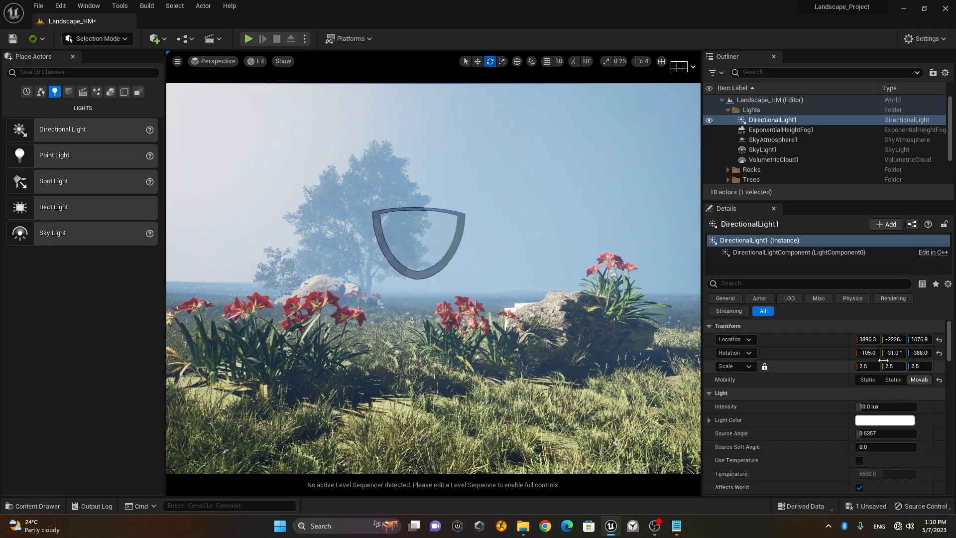
pyautogui.click(940, 340)
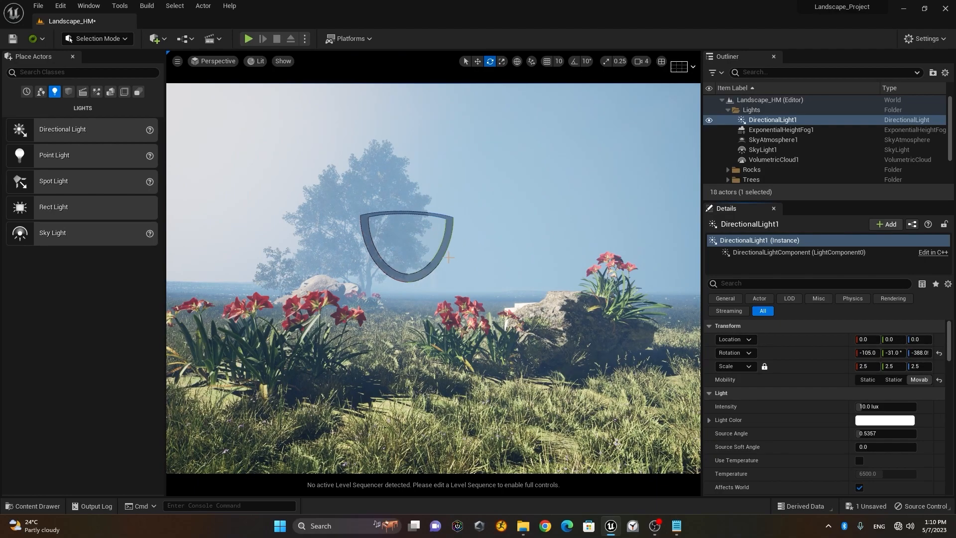
# - Rotate the directional light to about X -120°, Y 0°, Z -467° and reset its rotation to the default
pyautogui.moveTo(438, 265); pyautogui.dragTo(448, 167)
pyautogui.moveTo(425, 215)
pyautogui.mouseDown()
pyautogui.moveTo(398, 211)
pyautogui.moveTo(440, 222)
pyautogui.moveTo(409, 239)
pyautogui.moveTo(515, 232)
pyautogui.mouseUp()
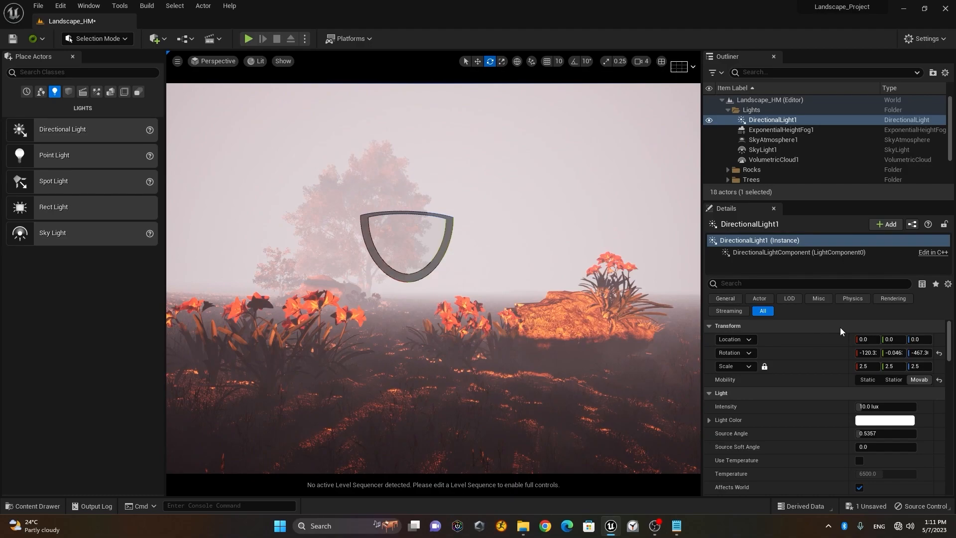
pyautogui.click(939, 353)
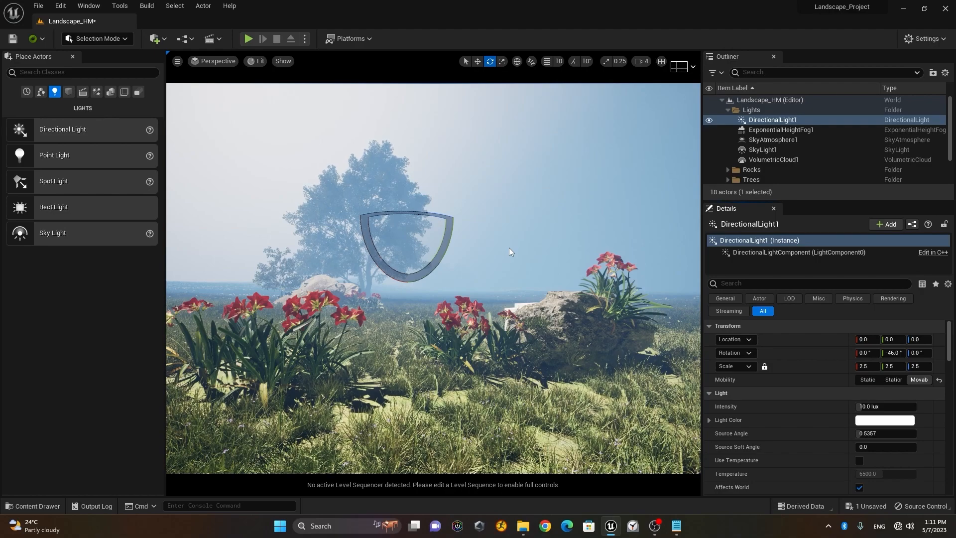
# - Swing the sun direction interactively in the viewport, leaving the directional light's rotation at about Y -23.7° and Z 30.4°
pyautogui.hotkey('ctrl', 'l')
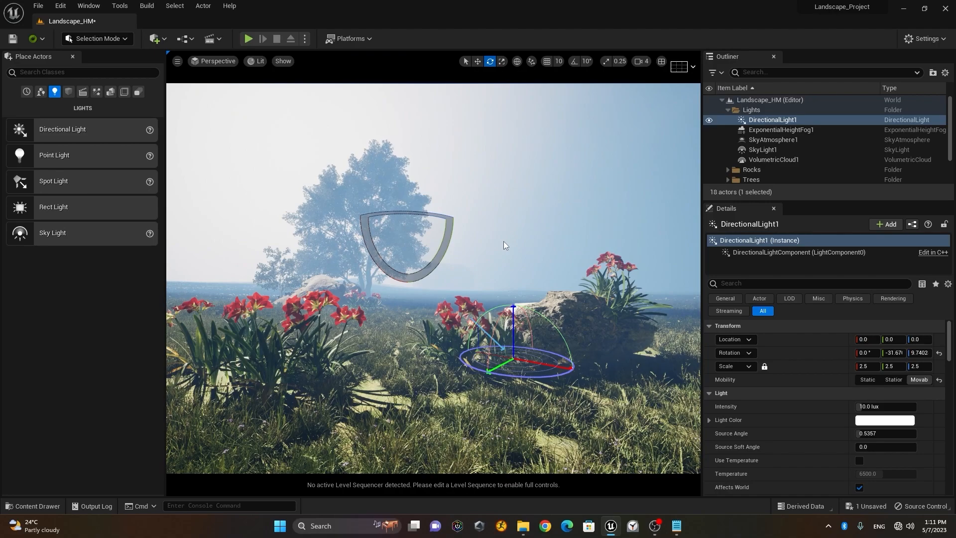
pyautogui.hotkey('ctrl', 'l')
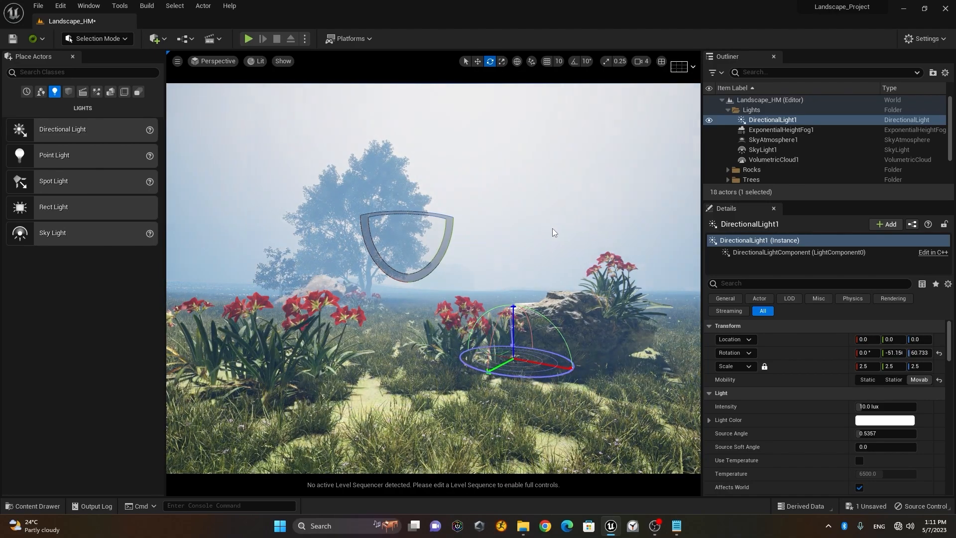
pyautogui.hotkey('ctrl', 'l')
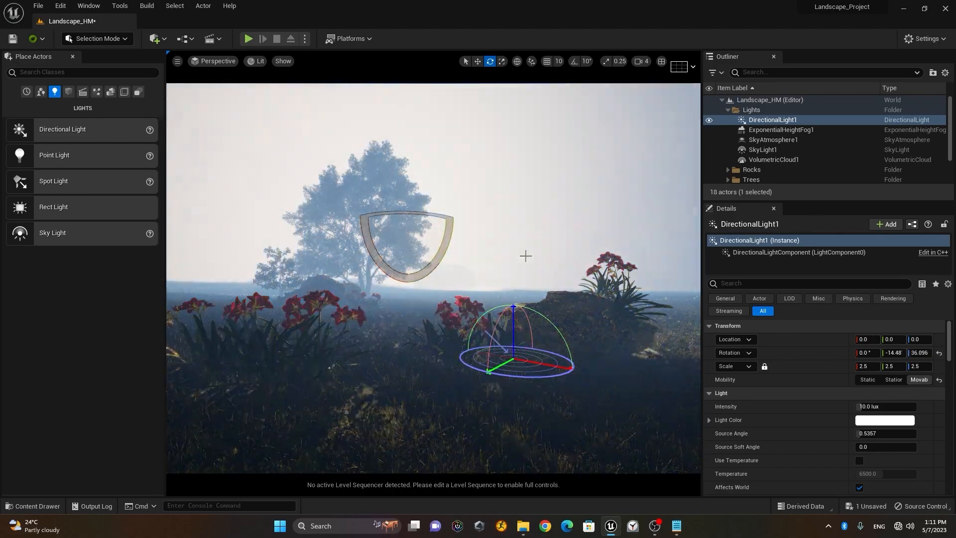
pyautogui.hotkey('ctrl', 'l')
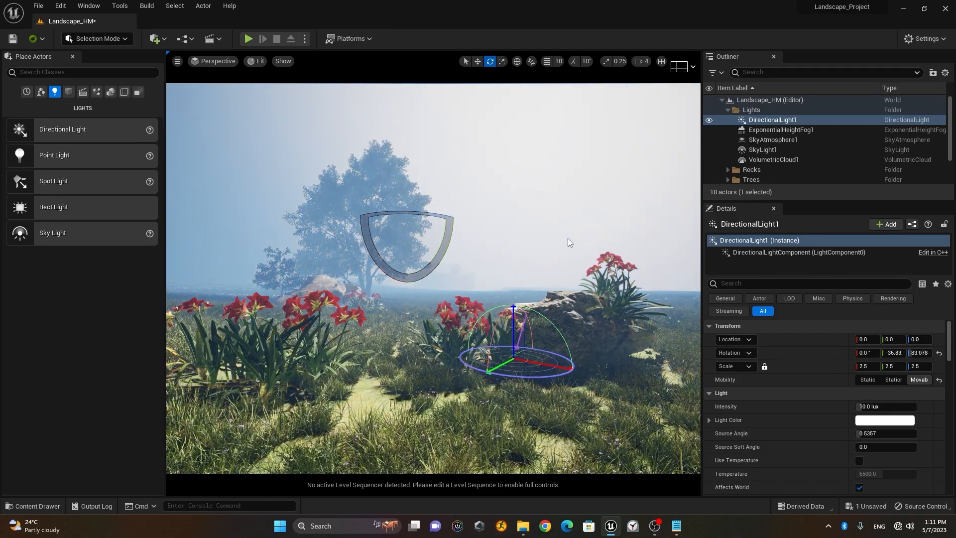
pyautogui.hotkey('ctrl', 'l')
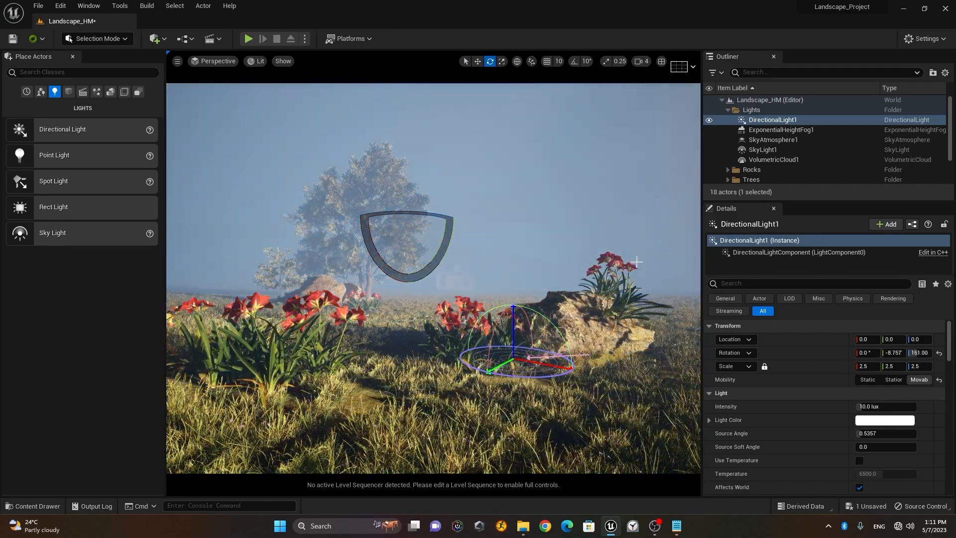
pyautogui.hotkey('ctrl', 'l')
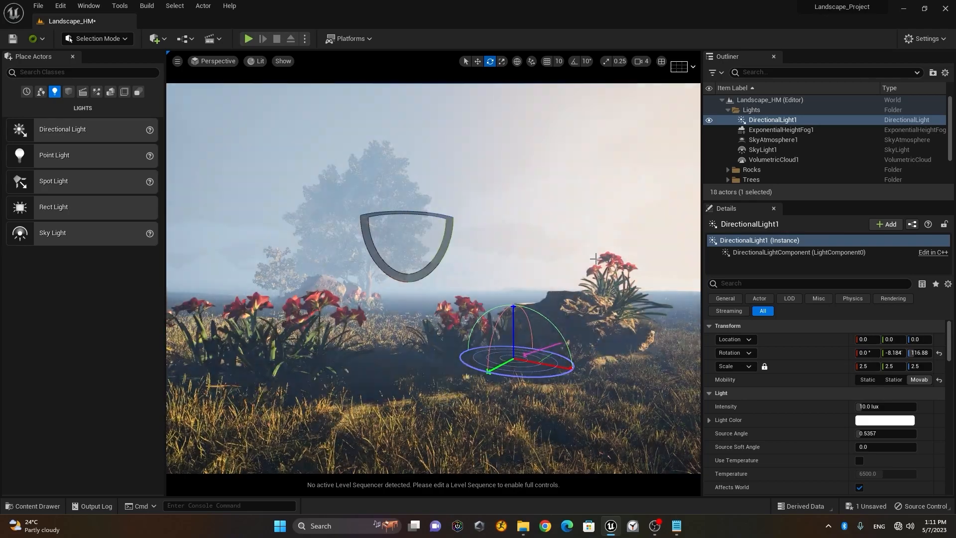
pyautogui.hotkey('ctrl', 'l')
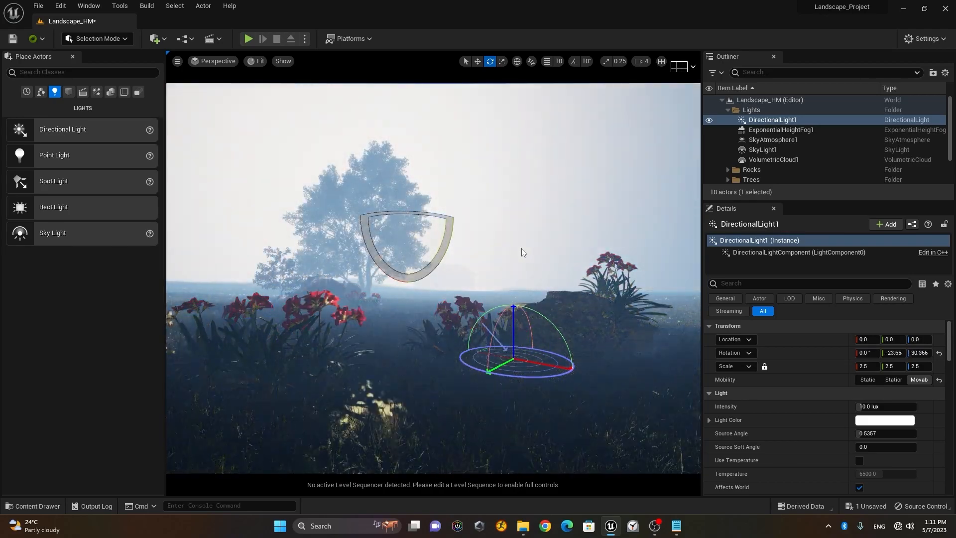
# - Swing the sun direction interactively in the viewport until the directional light's rotation is about Y -24.8° and Z -0.6°
pyautogui.hotkey('ctrl', 'l')
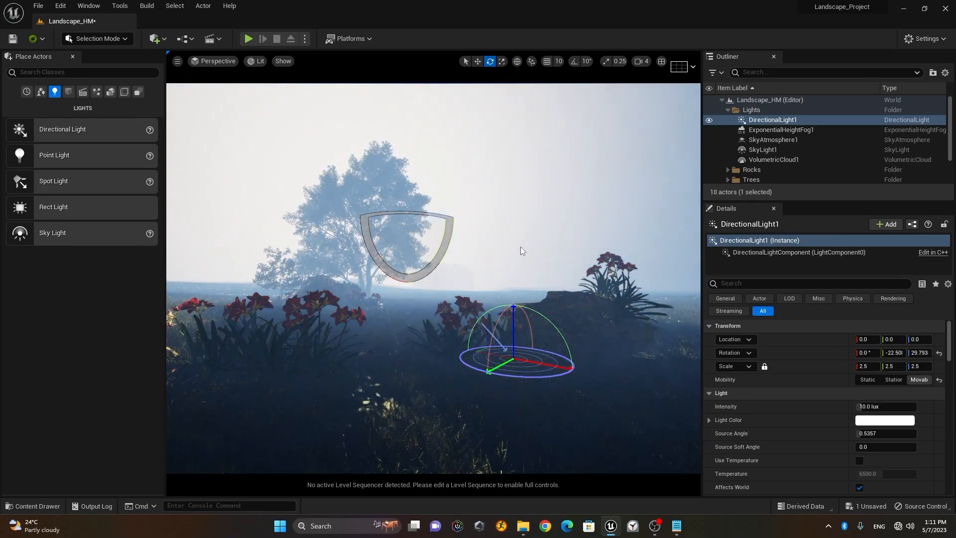
pyautogui.hotkey('ctrl', 'l')
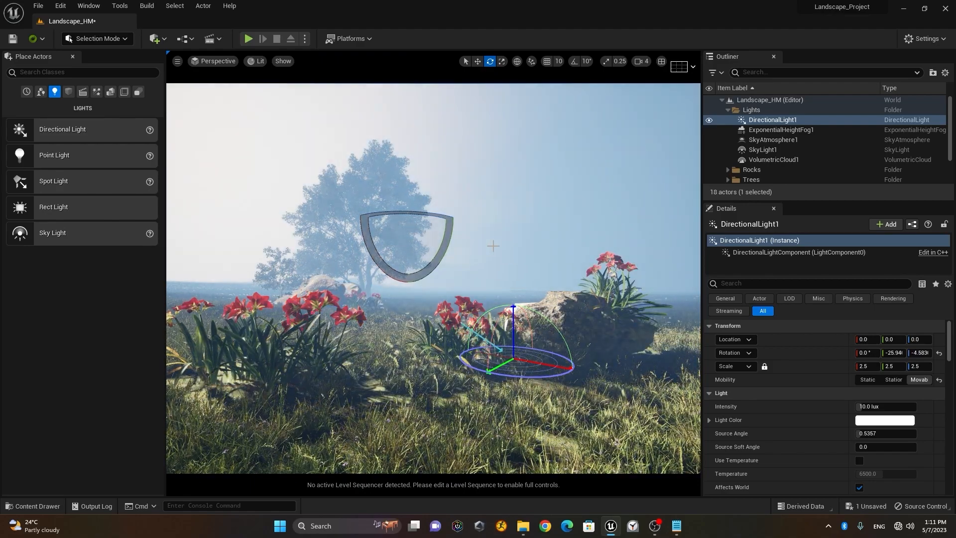
pyautogui.hotkey('ctrl', 'l')
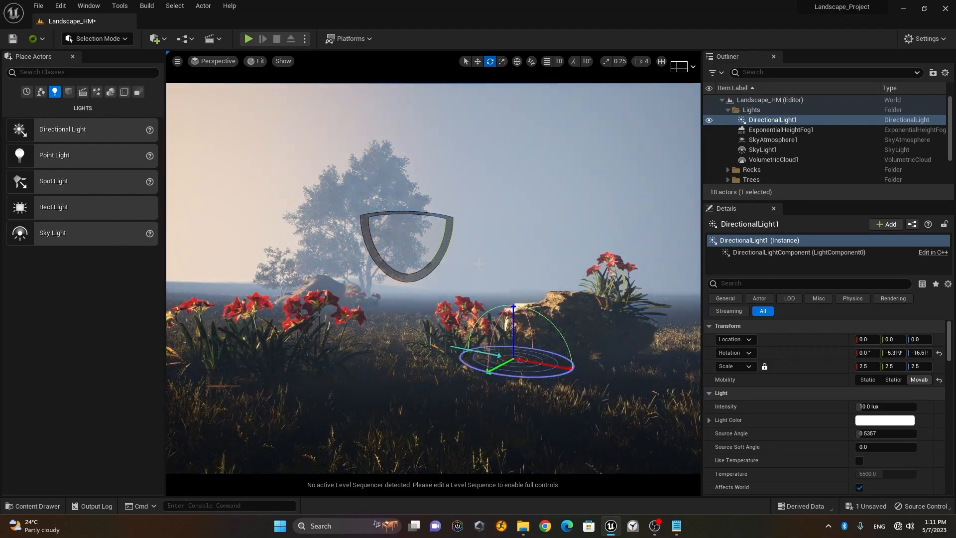
pyautogui.hotkey('ctrl', 'l')
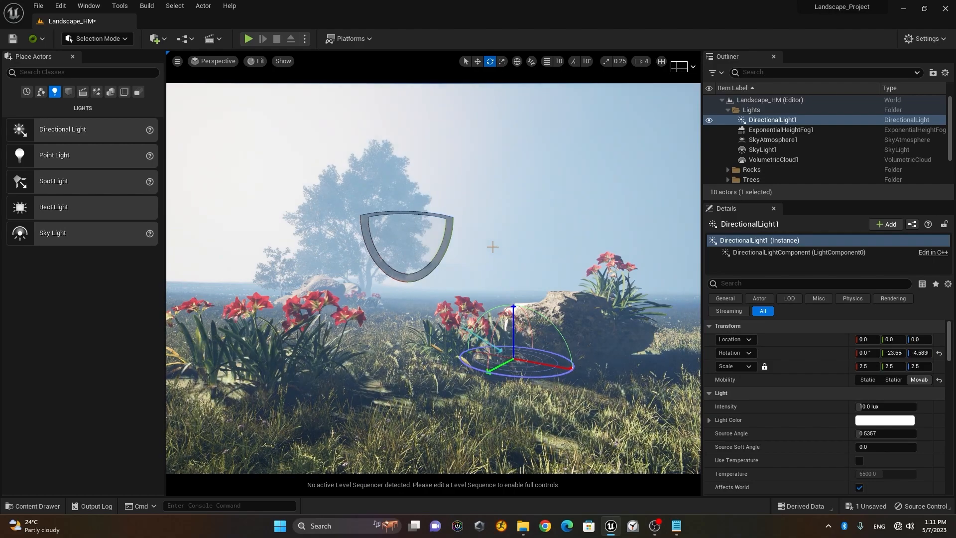
pyautogui.hotkey('ctrl', 'l')
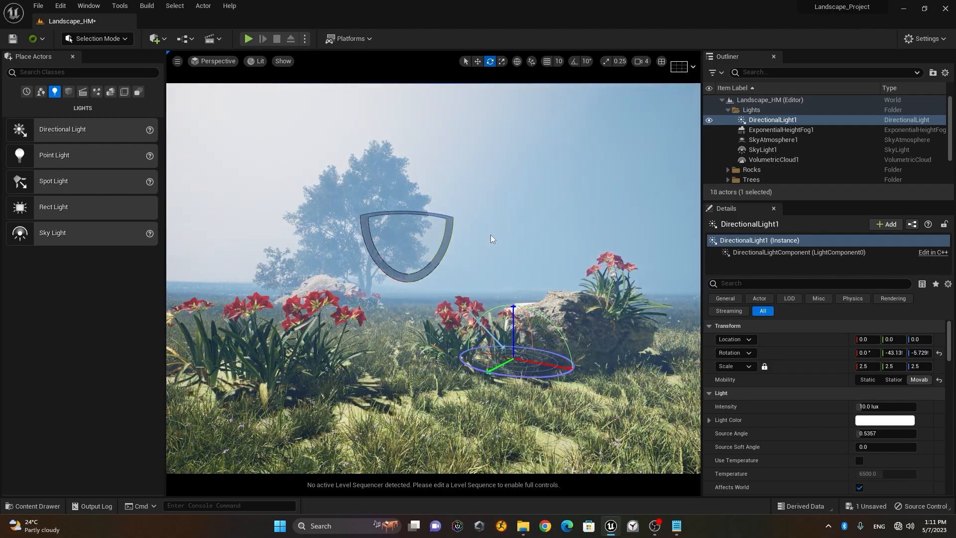
pyautogui.hotkey('ctrl', 'l')
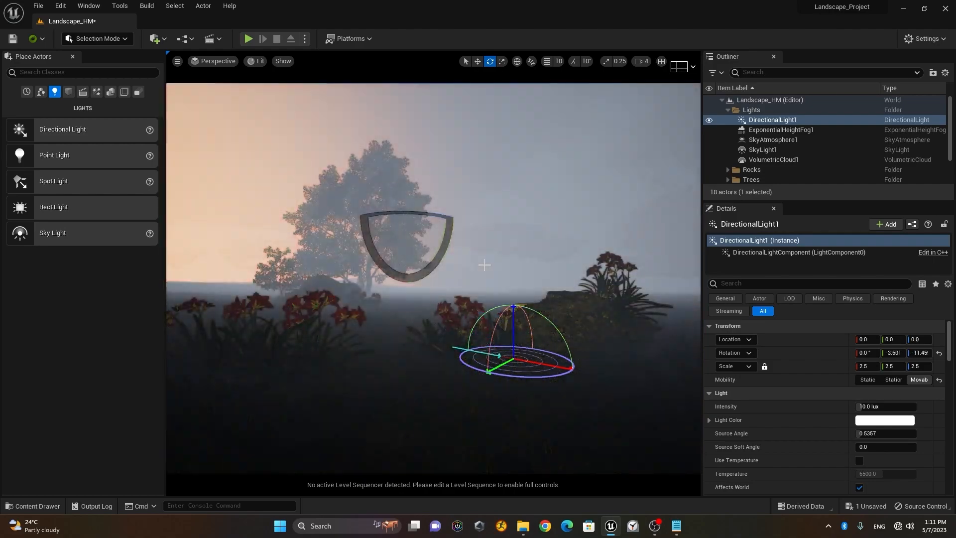
pyautogui.hotkey('ctrl', 'l')
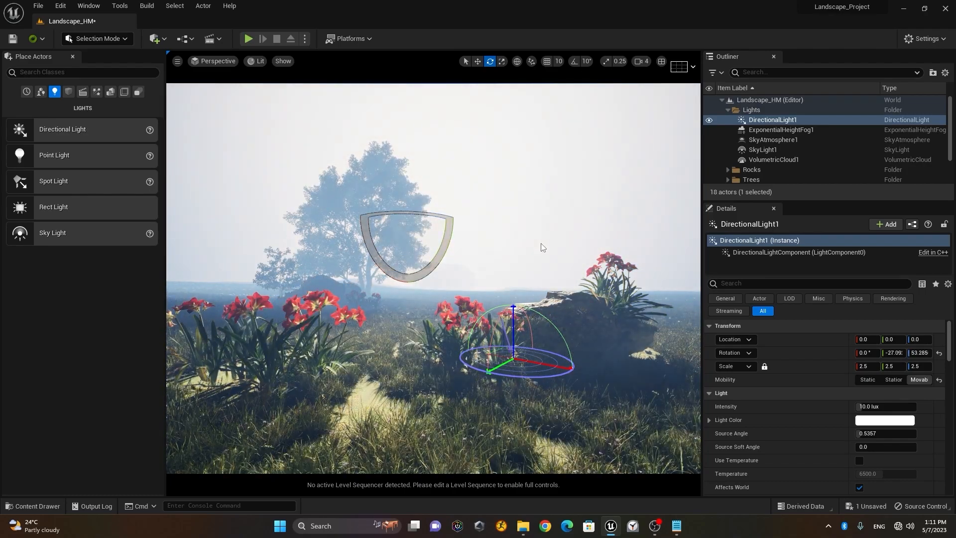
pyautogui.hotkey('ctrl', 'l')
pyautogui.hotkey('ctrl', 'l')
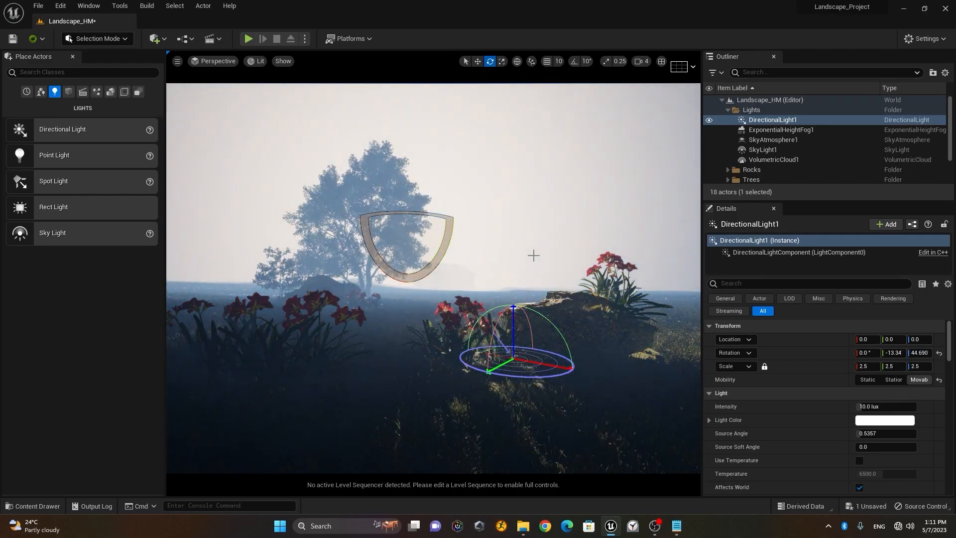
pyautogui.hotkey('ctrl', 'l')
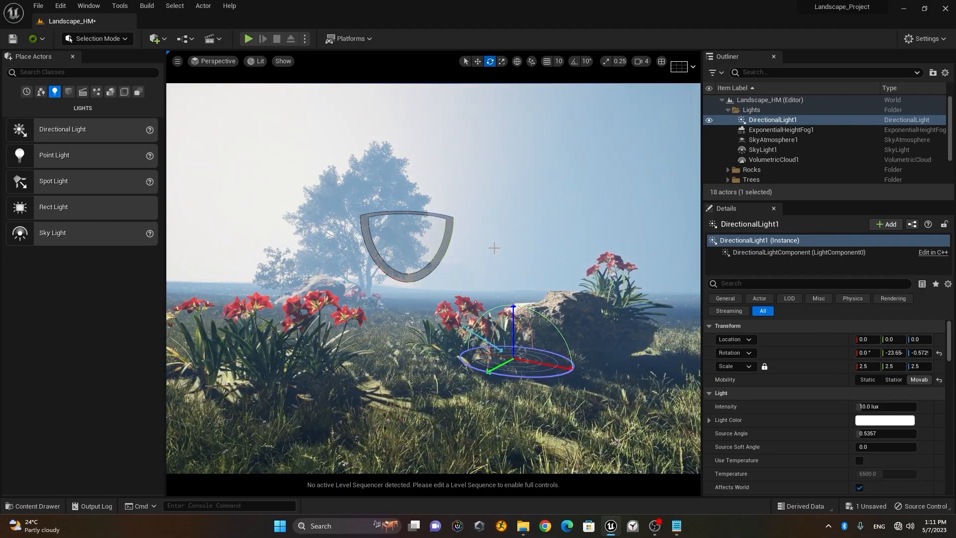
pyautogui.hotkey('ctrl', 'l')
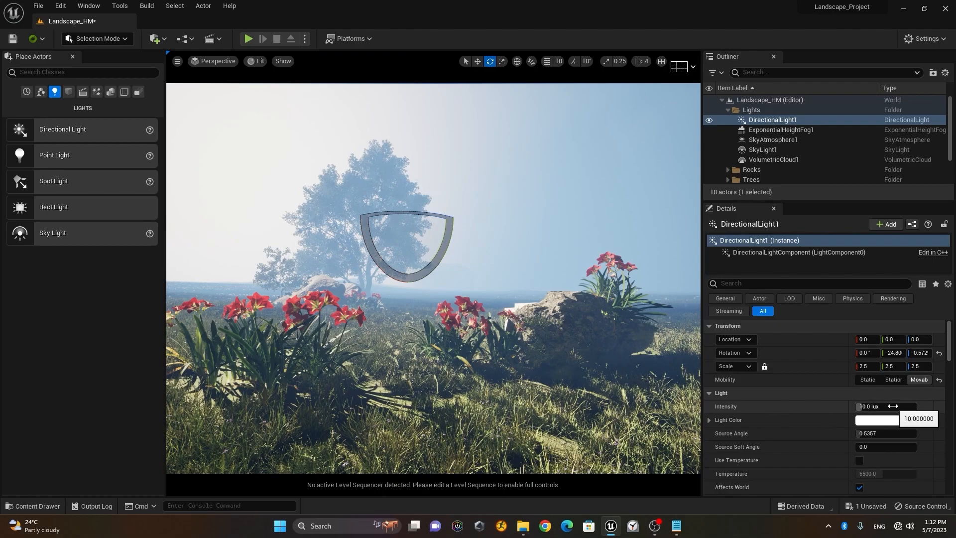
# - Try an intensity of about 40 lux and a pink light color on the directional light, restoring the original value of each
pyautogui.moveTo(887, 406); pyautogui.dragTo(899, 407)
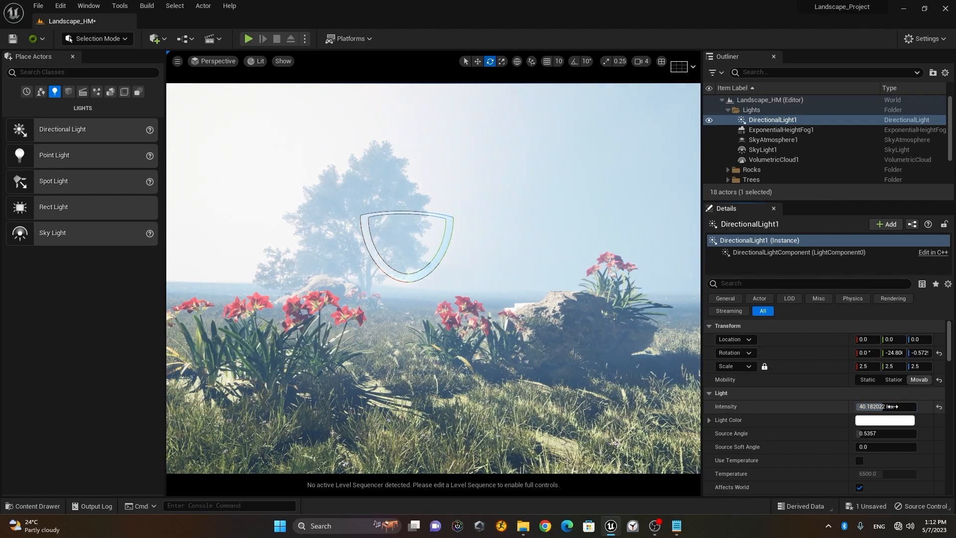
pyautogui.click(940, 406)
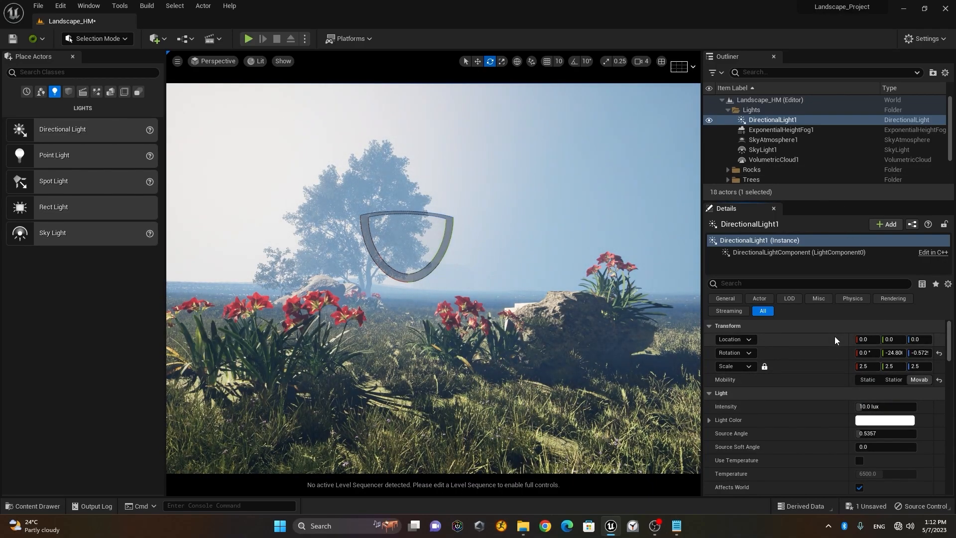
pyautogui.scroll(-2, 834, 337)
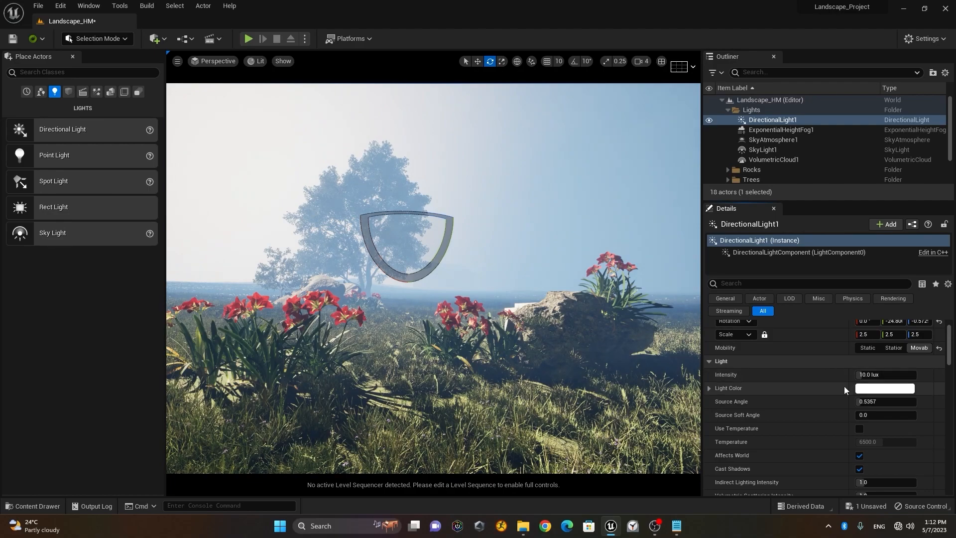
pyautogui.click(874, 389)
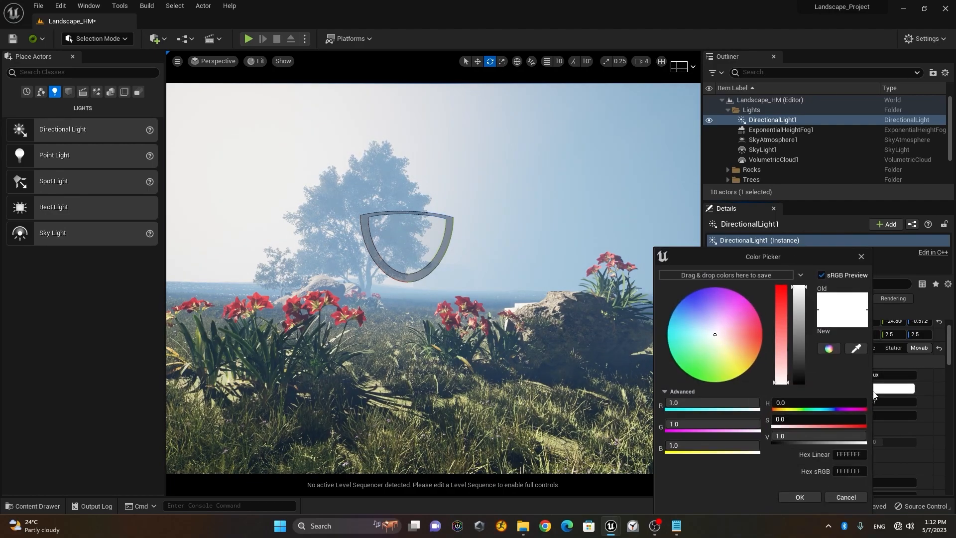
pyautogui.moveTo(715, 336); pyautogui.dragTo(745, 330)
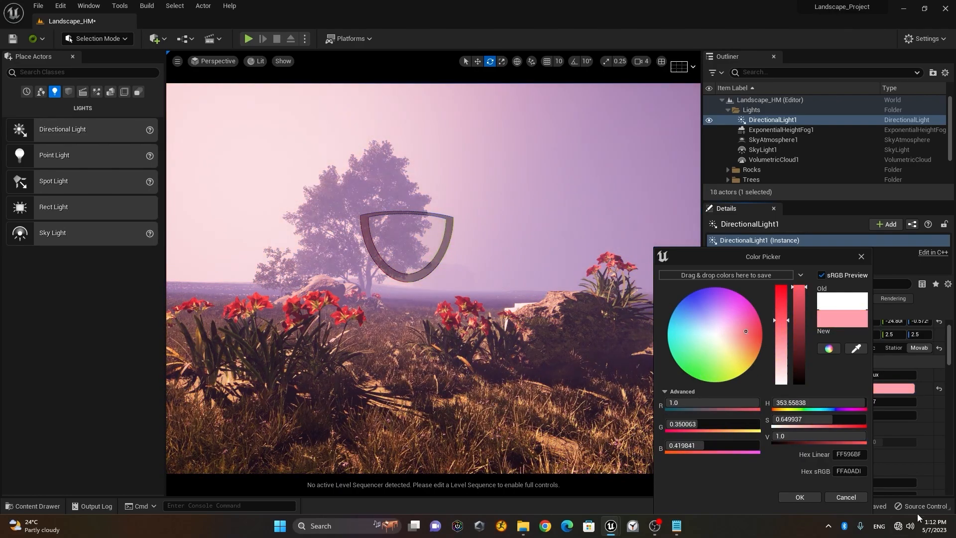
pyautogui.click(853, 500)
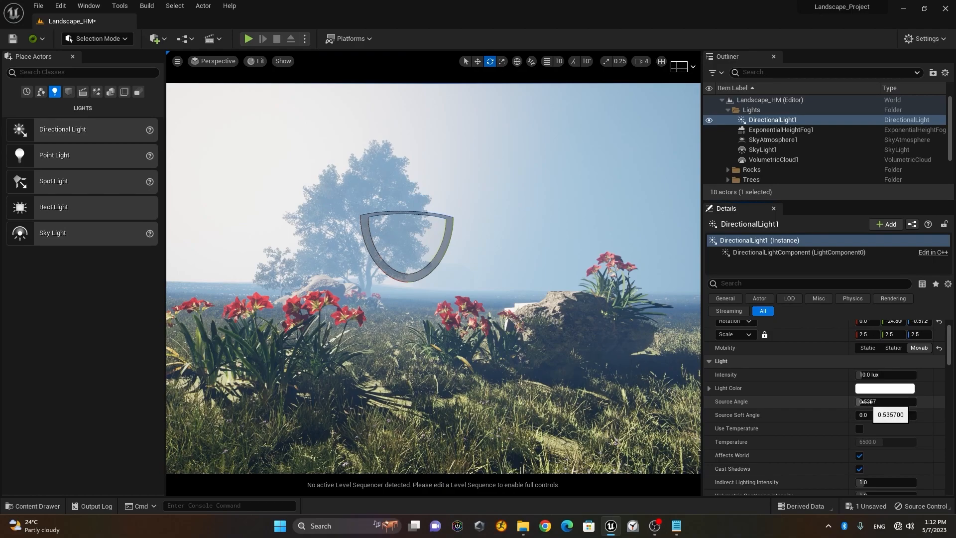
# - Try source angles of 100 and 25 on the directional light and settle on a source angle of 1
pyautogui.moveTo(867, 405)
pyautogui.mouseDown()
pyautogui.moveTo(905, 401)
pyautogui.moveTo(856, 401)
pyautogui.moveTo(915, 401)
pyautogui.moveTo(857, 402)
pyautogui.moveTo(915, 401)
pyautogui.moveTo(884, 401)
pyautogui.mouseUp()
pyautogui.click(887, 401)
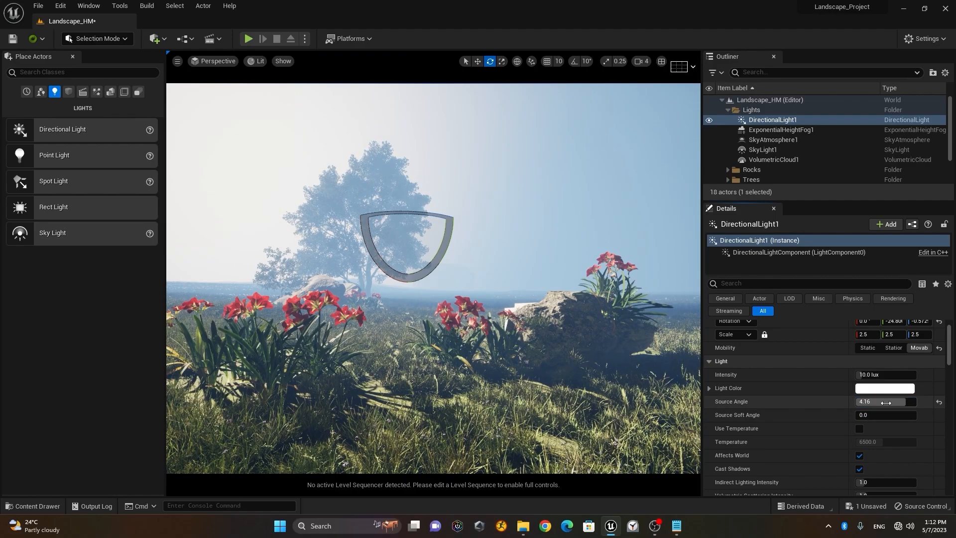
pyautogui.press('Return')
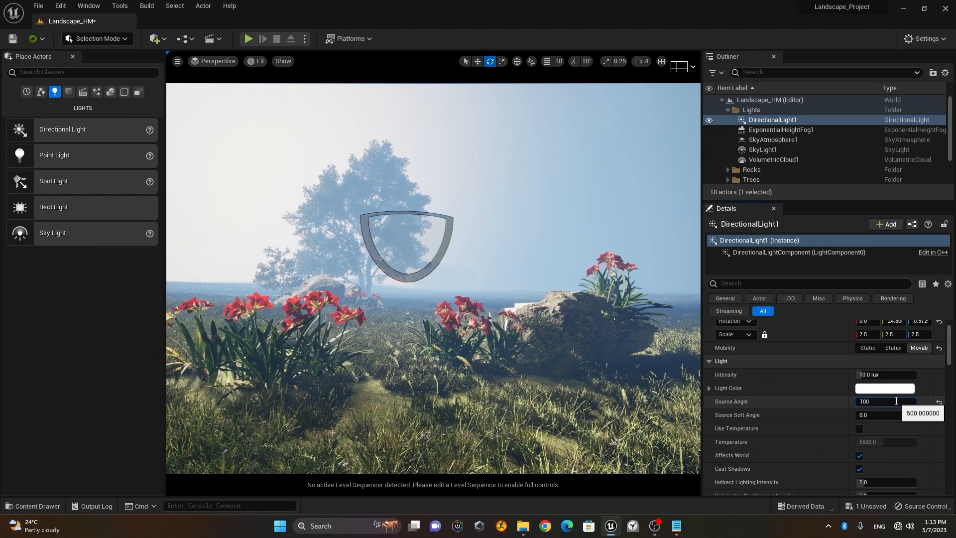
pyautogui.write('100')
pyautogui.press('Return')
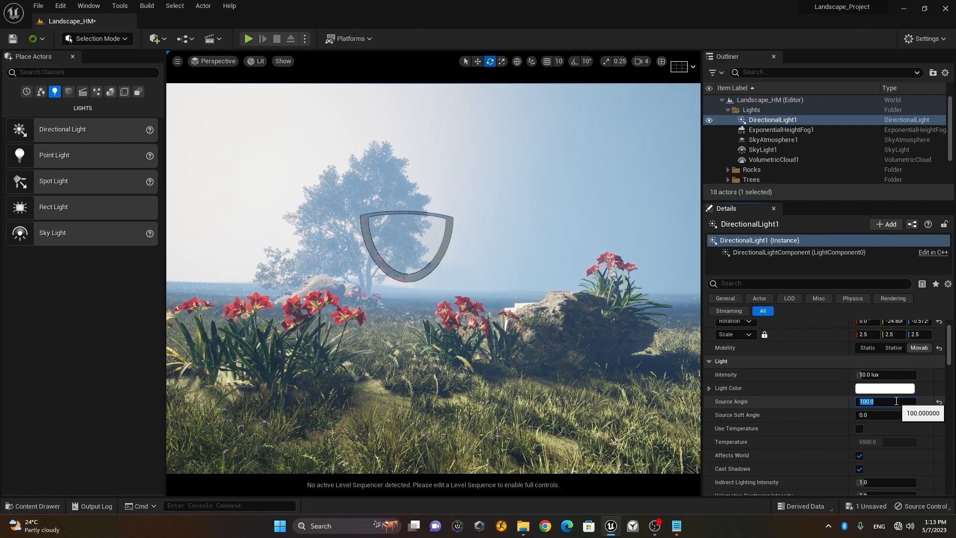
pyautogui.write('25')
pyautogui.press('Return')
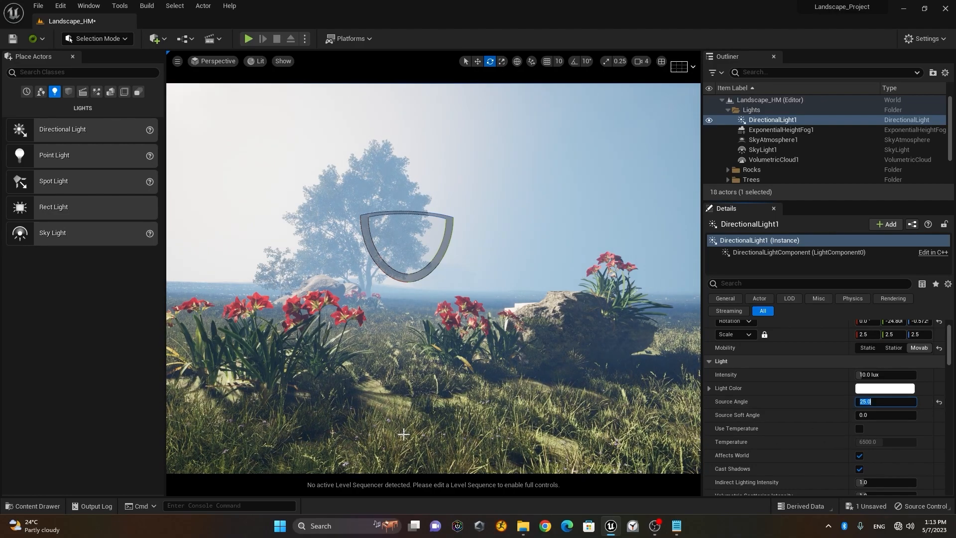
pyautogui.click(940, 403)
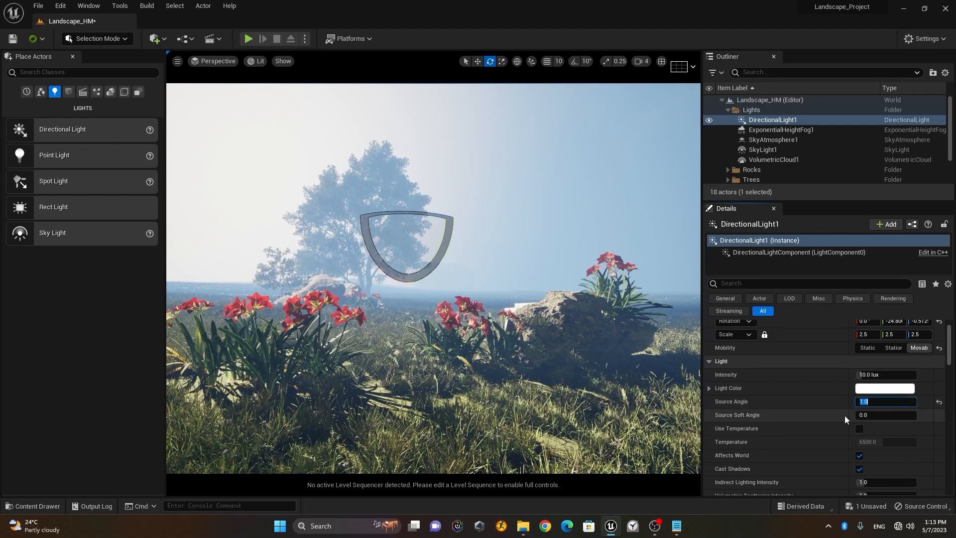
# - Enable Use Temperature on the directional light and warm its color temperature to about 5099
pyautogui.scroll(-1, 805, 398)
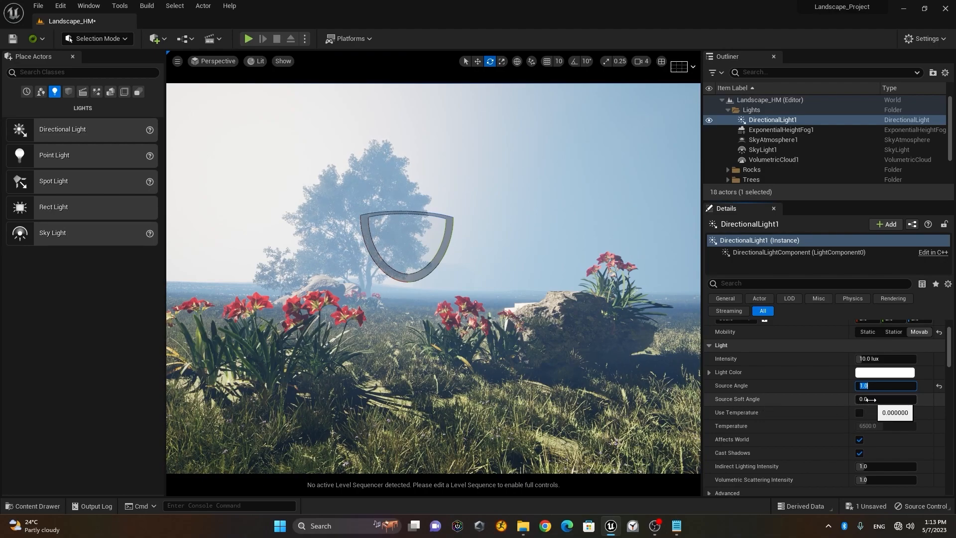
pyautogui.scroll(-1, 826, 407)
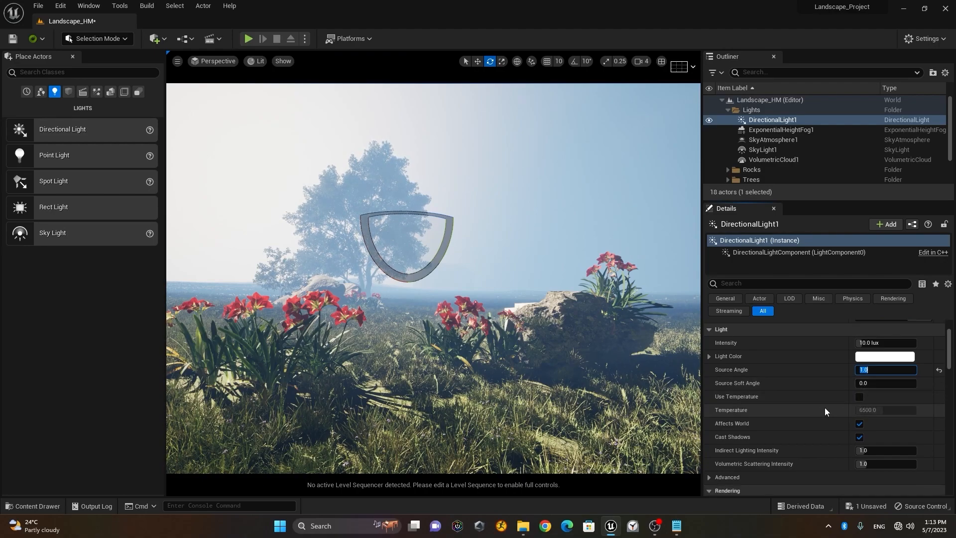
pyautogui.click(860, 398)
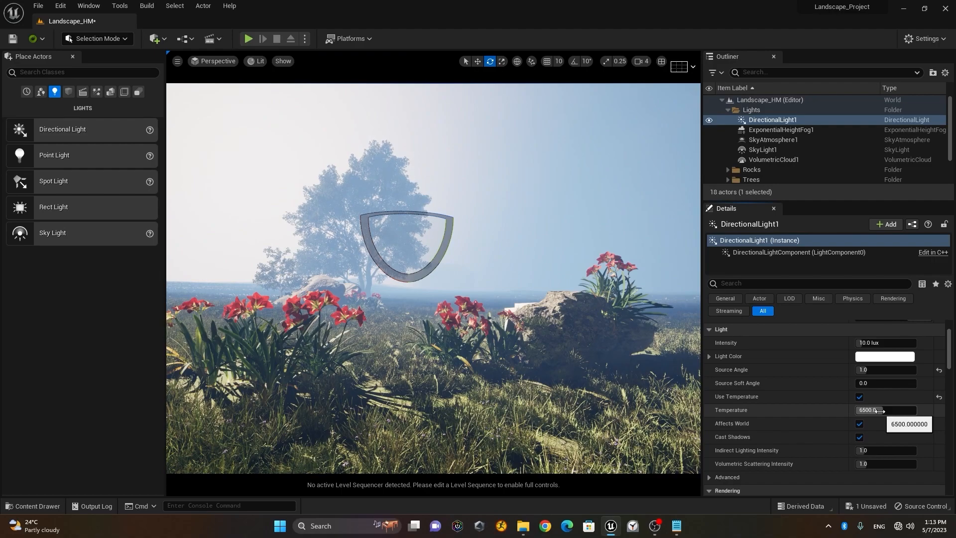
pyautogui.moveTo(878, 411); pyautogui.dragTo(857, 411)
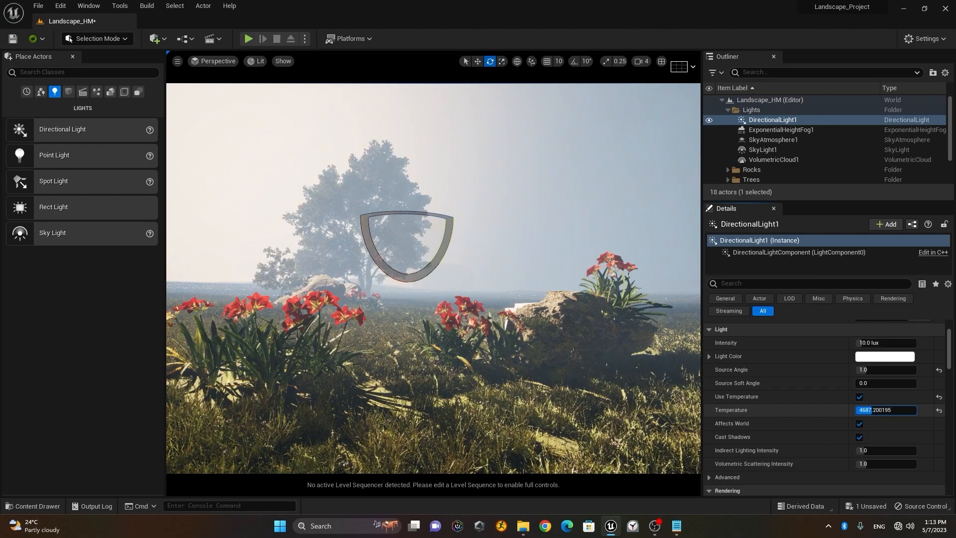
pyautogui.moveTo(877, 410); pyautogui.dragTo(886, 410)
# - Switch the directional light's Affects World and Cast Shadows options off and back on to compare their effect
pyautogui.scroll(-3, 797, 402)
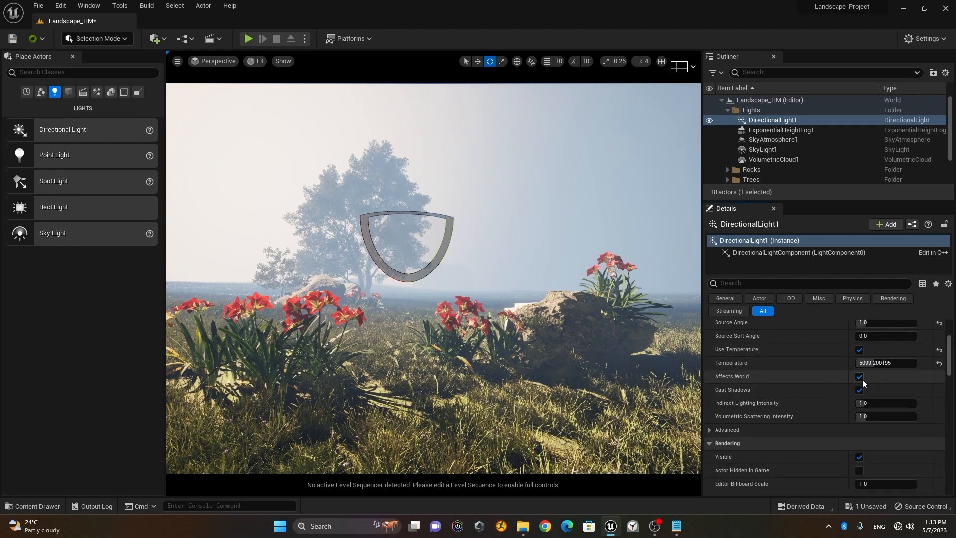
pyautogui.click(859, 377)
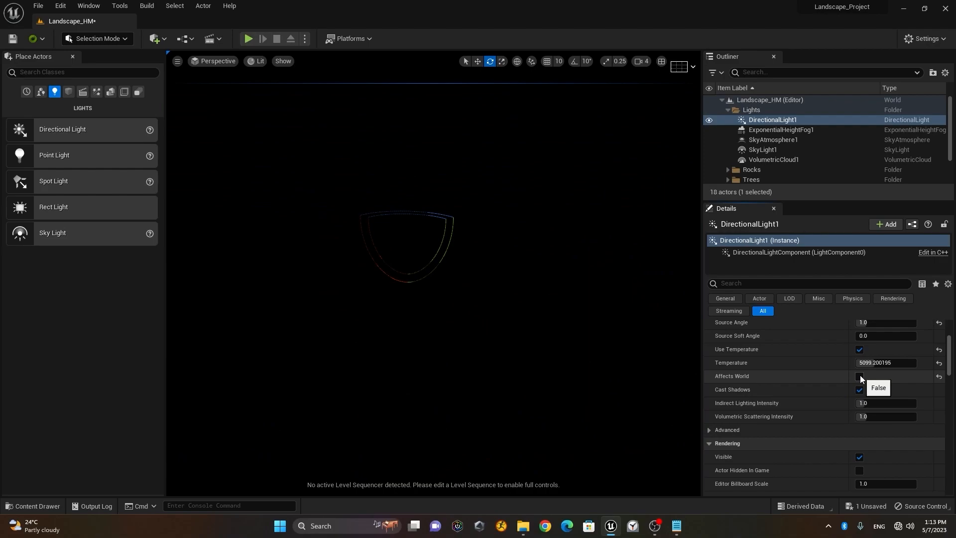
pyautogui.click(859, 377)
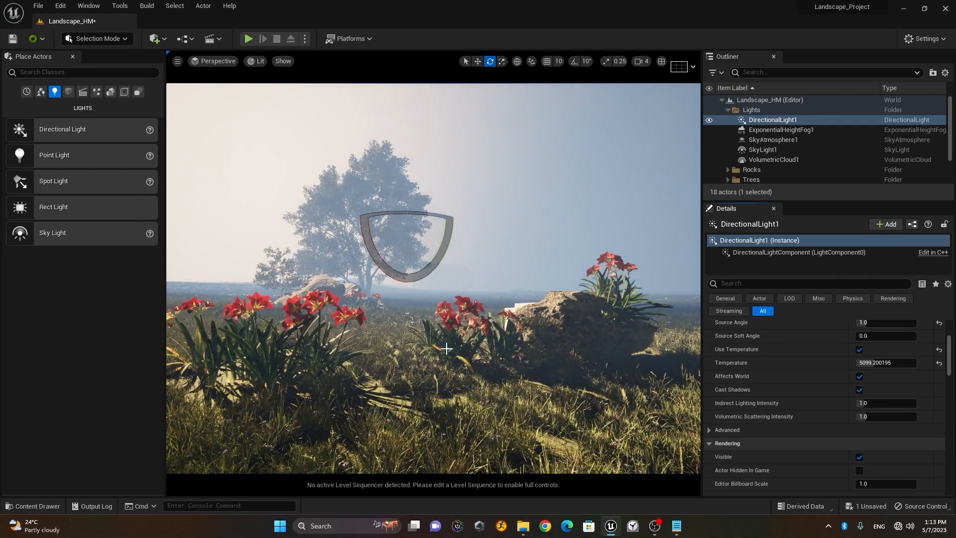
pyautogui.click(859, 389)
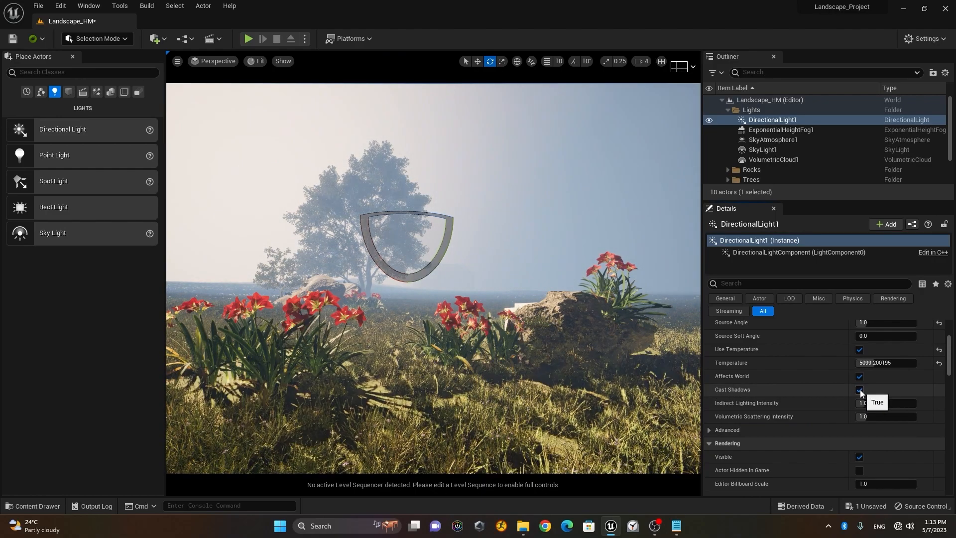
pyautogui.click(859, 389)
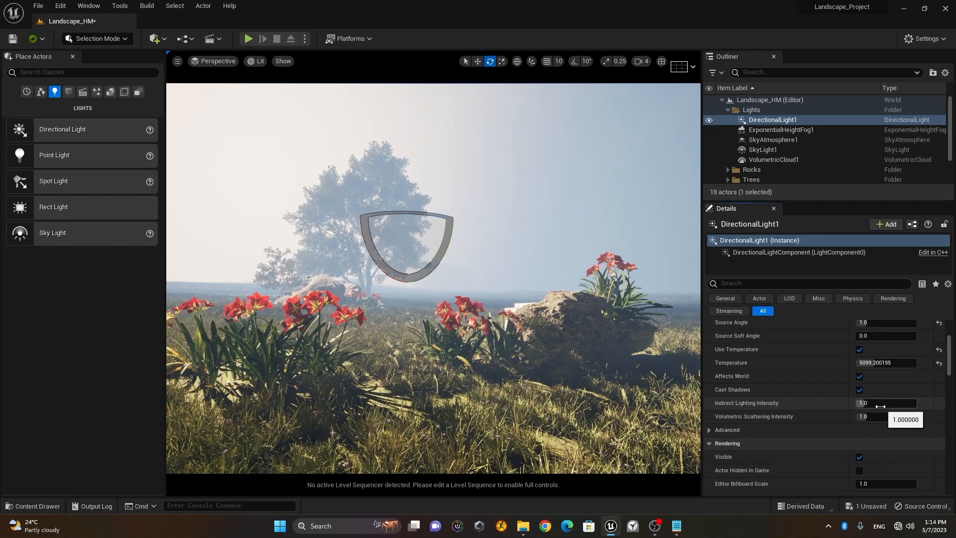
# - Raise the directional light's indirect lighting intensity and reset it to the default
pyautogui.moveTo(864, 403); pyautogui.dragTo(902, 403)
pyautogui.click(939, 403)
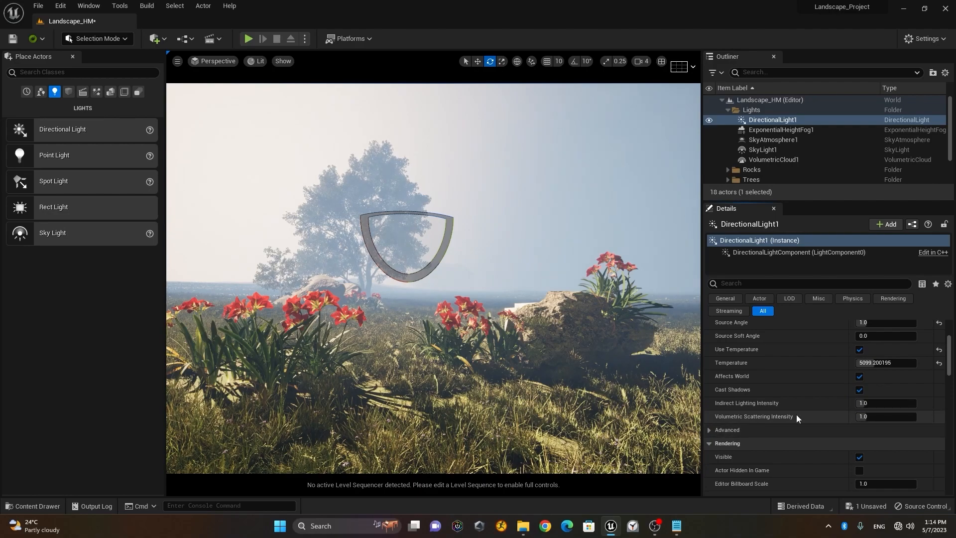
pyautogui.scroll(-5, 796, 414)
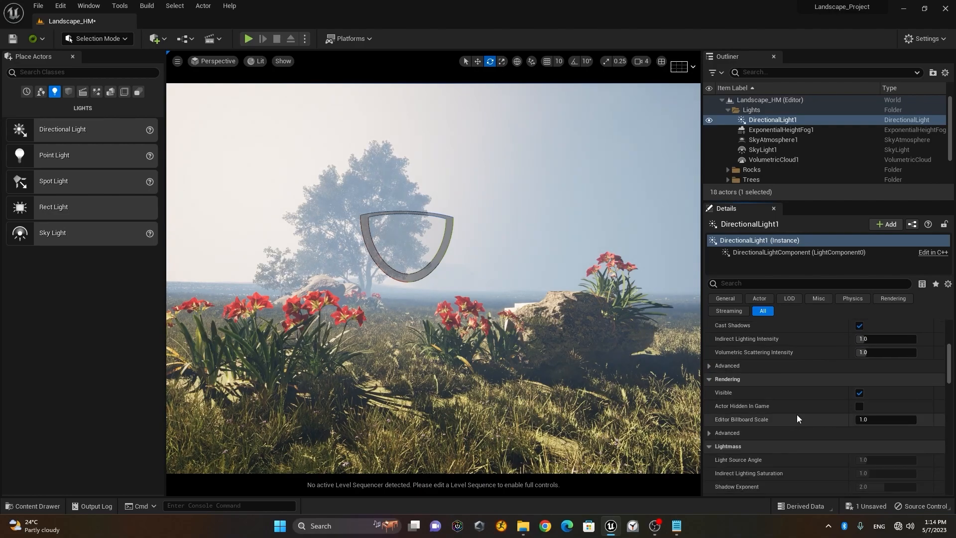
pyautogui.scroll(-2, 802, 415)
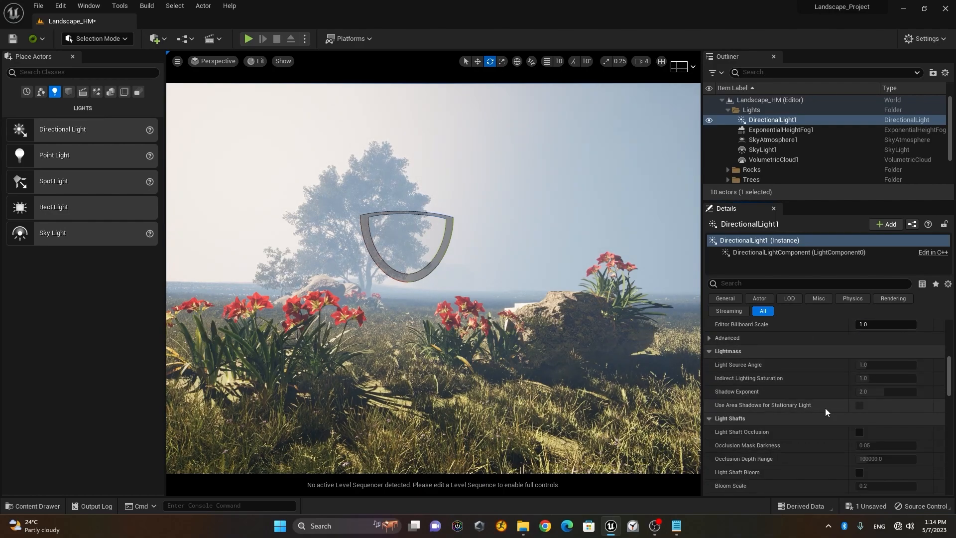
pyautogui.scroll(-1, 823, 407)
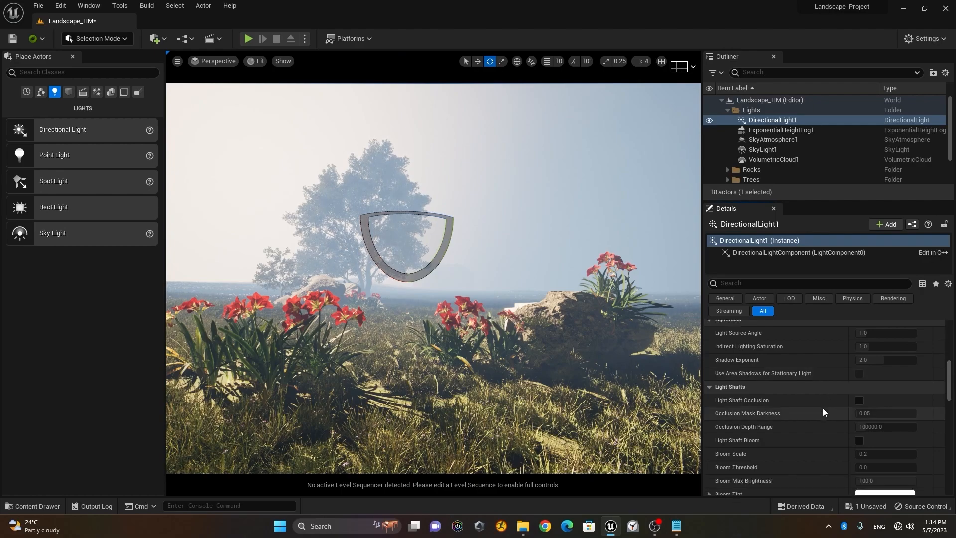
pyautogui.scroll(1, 829, 408)
pyautogui.scroll(1, 835, 408)
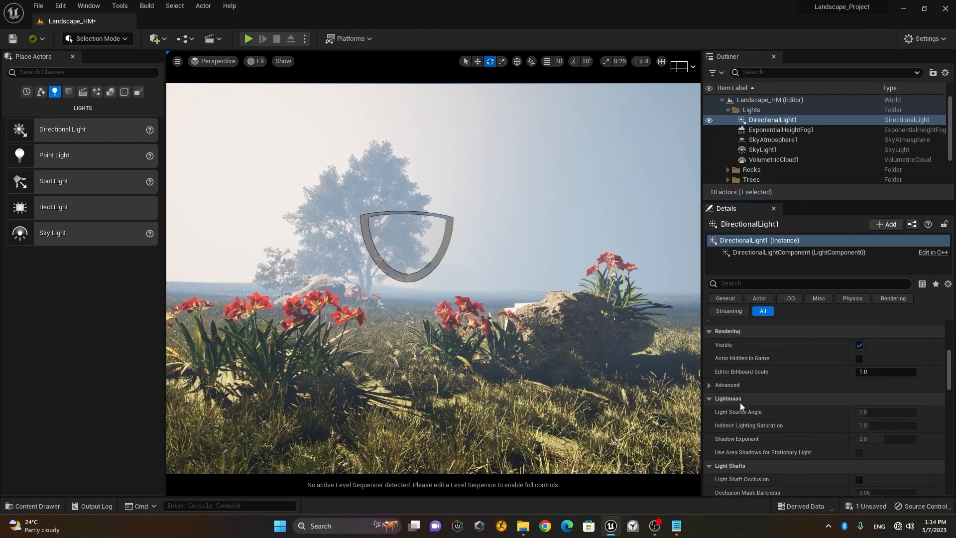
# - Examine the directional light's Rendering, Lightmass, Light Shafts and Cascaded Shadow Maps settings, including the advanced Rendering option
pyautogui.scroll(1, 740, 401)
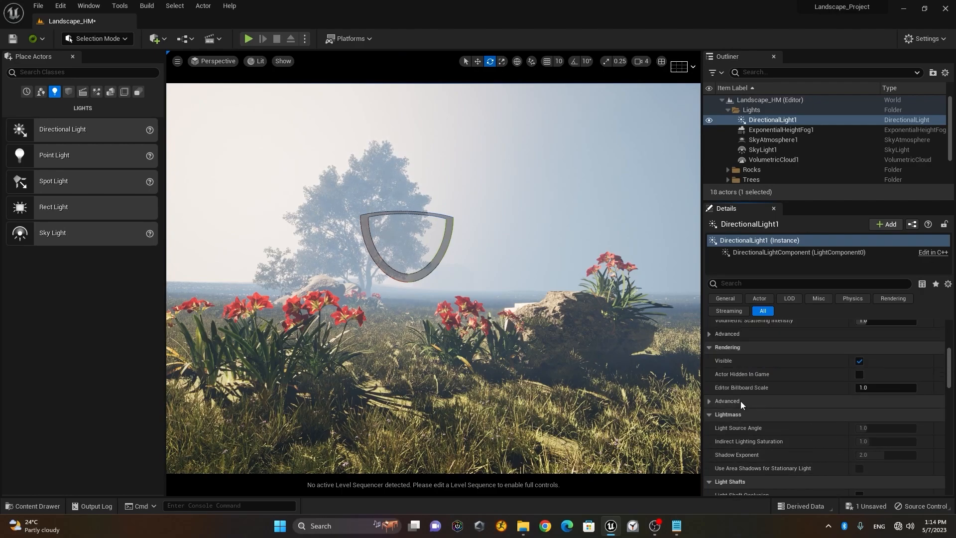
pyautogui.click(709, 401)
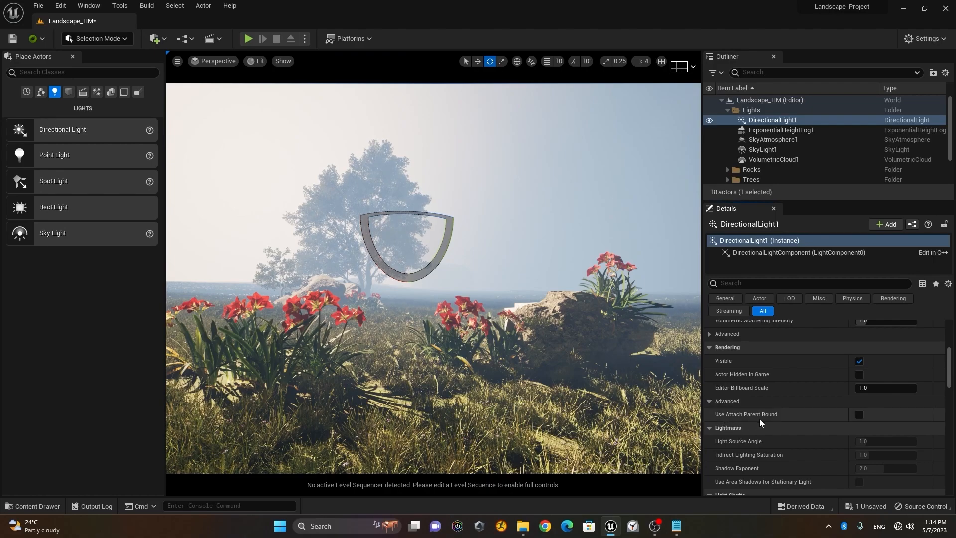
pyautogui.click(709, 401)
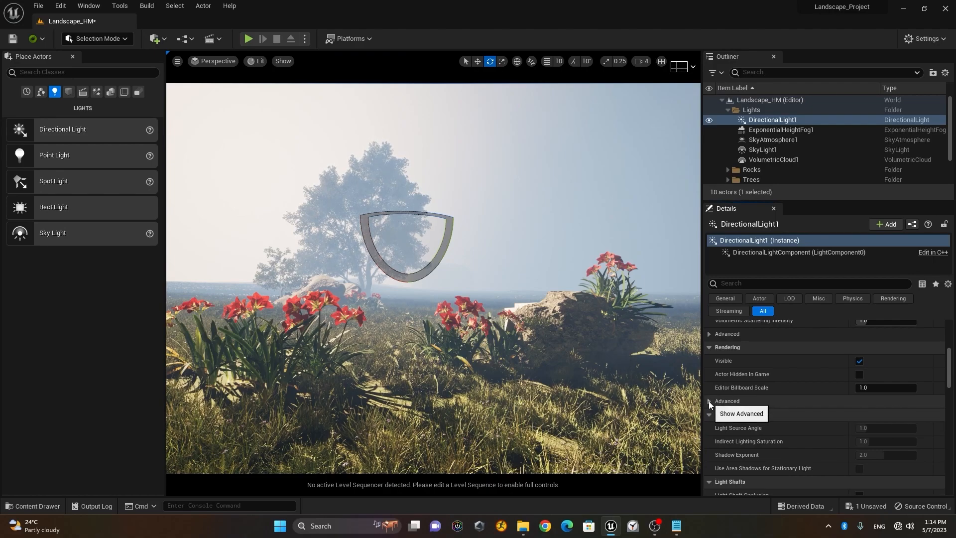
pyautogui.scroll(-3, 784, 441)
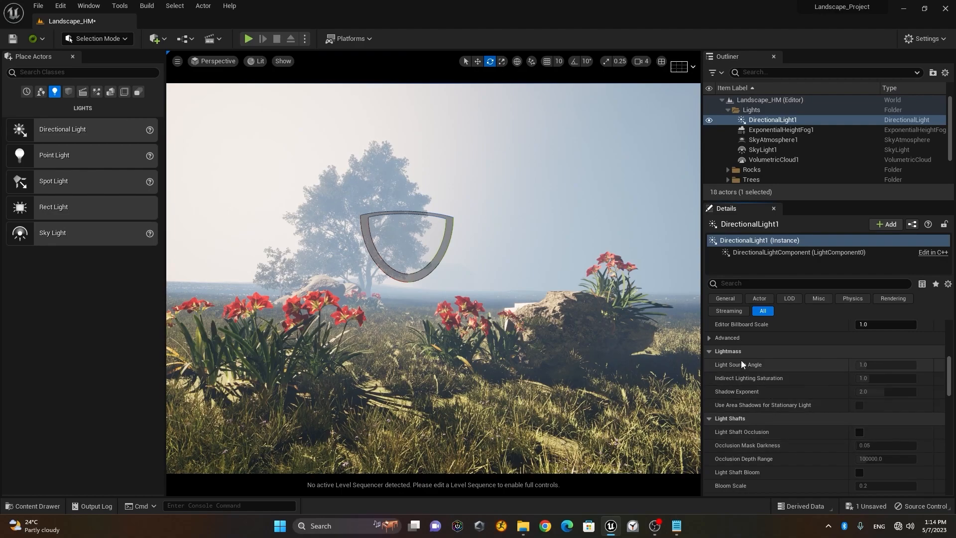
pyautogui.scroll(-3, 808, 405)
pyautogui.scroll(-1, 807, 405)
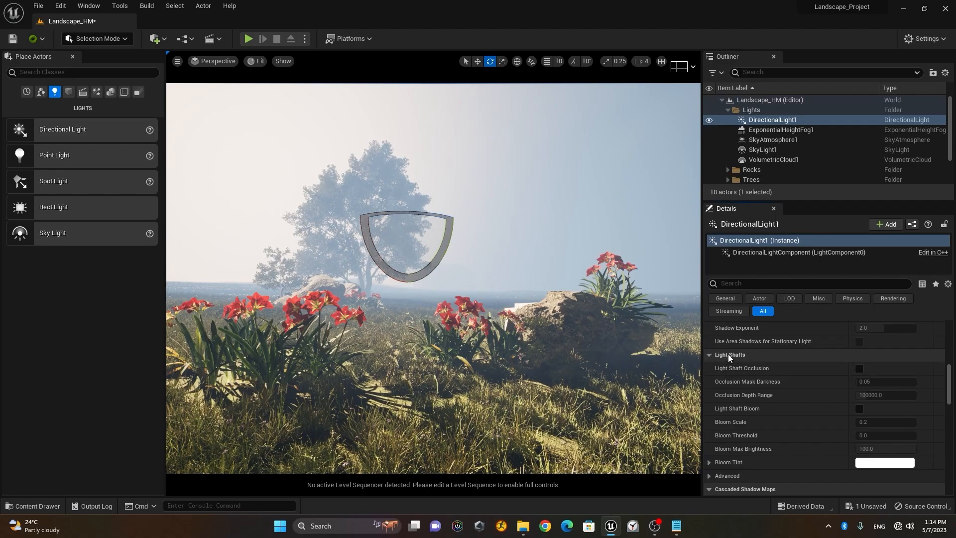
pyautogui.scroll(-1, 729, 354)
pyautogui.scroll(-3, 730, 354)
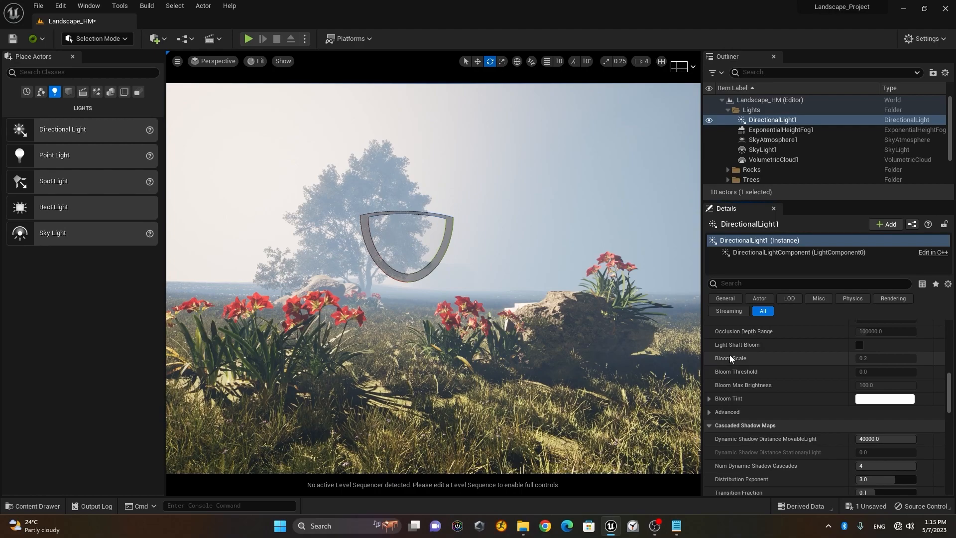
pyautogui.scroll(-2, 730, 358)
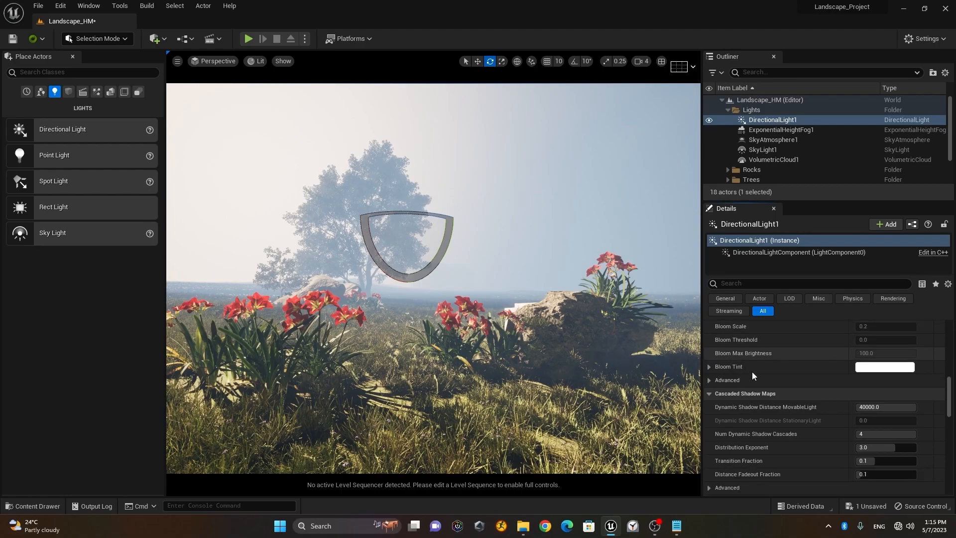
pyautogui.scroll(-2, 772, 393)
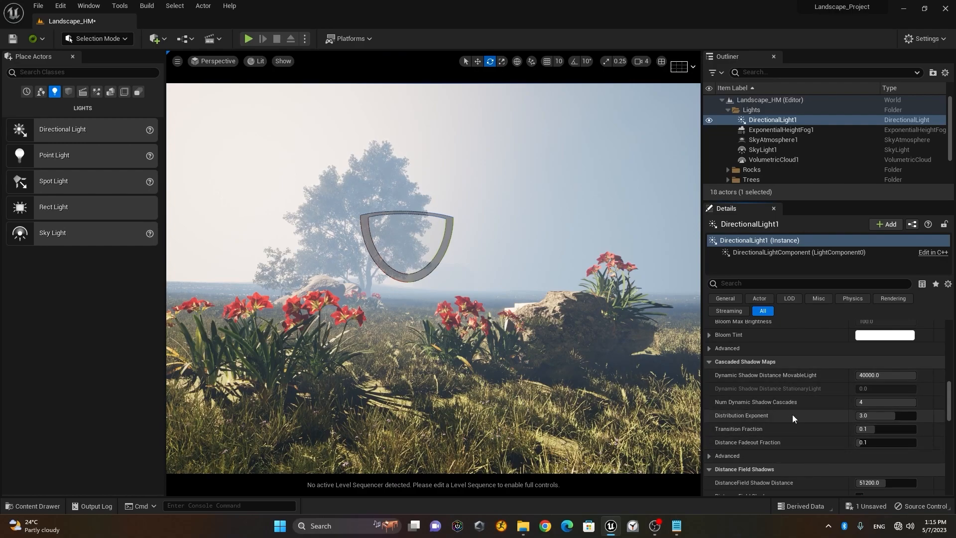
# - Switch the directional light's Distance Field Shadows option off and back on
pyautogui.scroll(-2, 779, 402)
pyautogui.scroll(-3, 793, 405)
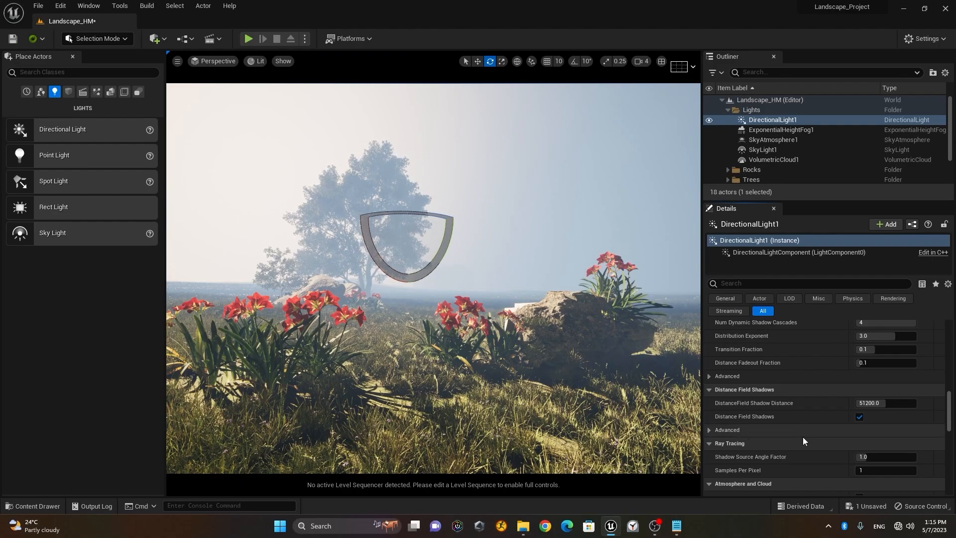
pyautogui.click(860, 417)
pyautogui.click(860, 417)
# - Try Cast Shadows on Clouds, Cast Shadows on Atmosphere and Cast Cloud Shadows on the directional light, switching all three off again
pyautogui.scroll(-3, 796, 427)
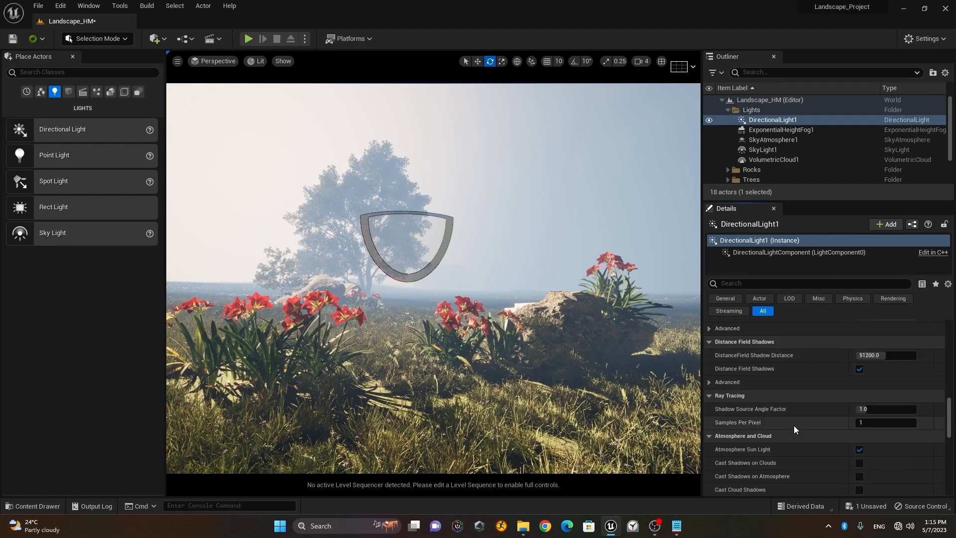
pyautogui.scroll(-2, 794, 426)
pyautogui.scroll(-2, 801, 412)
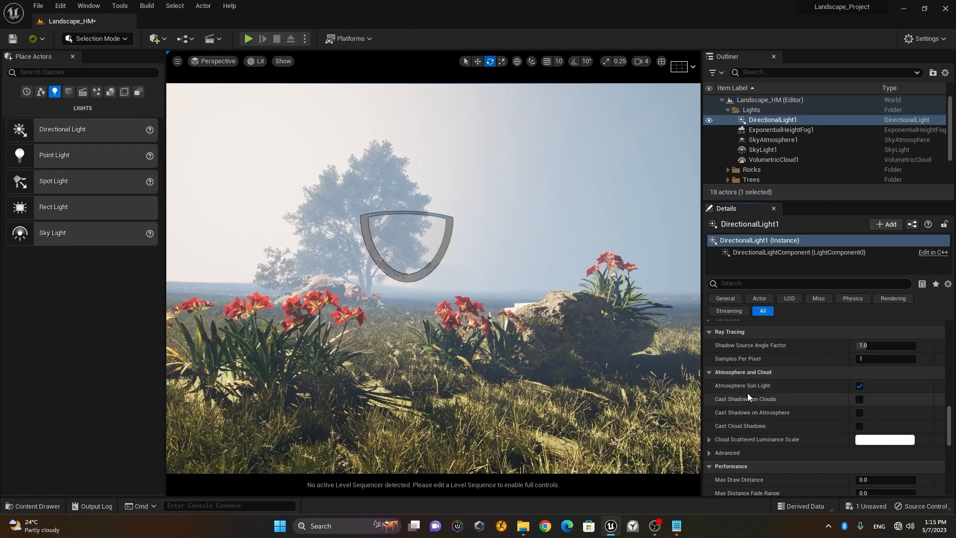
pyautogui.click(859, 399)
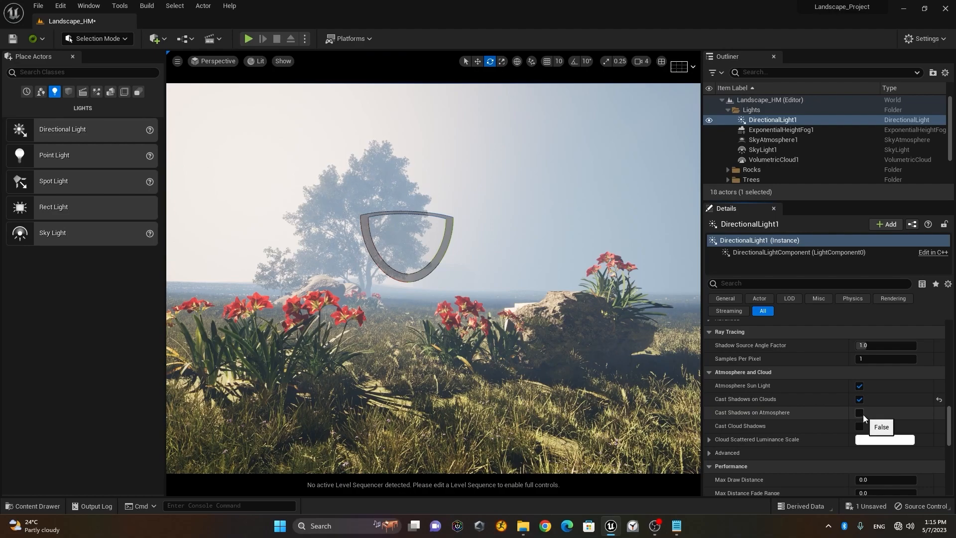
pyautogui.click(861, 413)
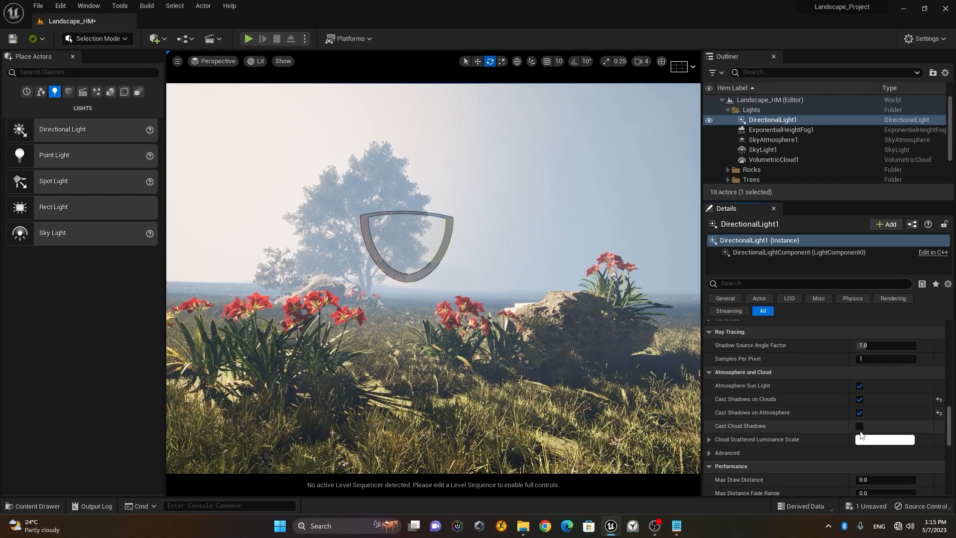
pyautogui.click(859, 427)
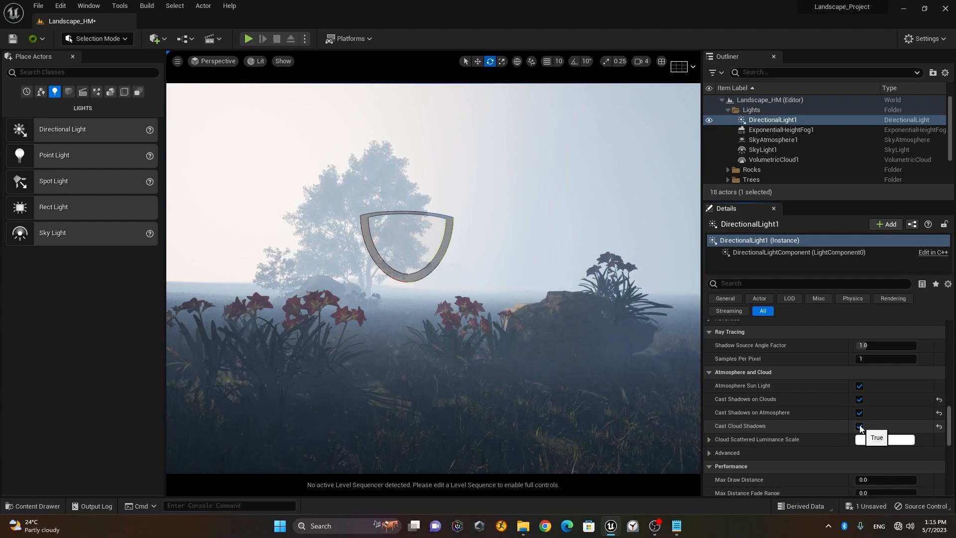
pyautogui.click(860, 426)
pyautogui.click(859, 412)
pyautogui.click(859, 399)
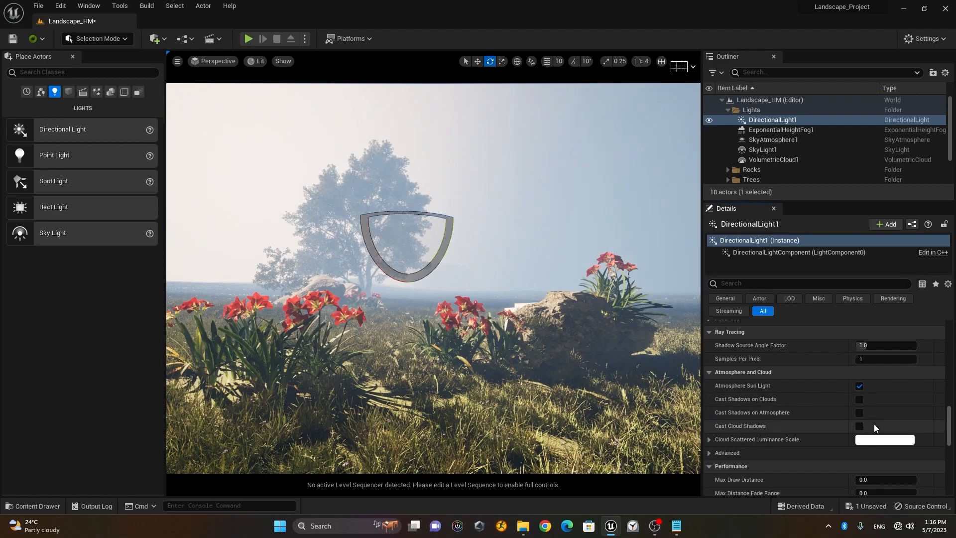
# - Check the advanced Atmosphere and Cloud settings and enable Cast Shadows on Clouds and Cast Shadows on Atmosphere for the directional light
pyautogui.click(706, 452)
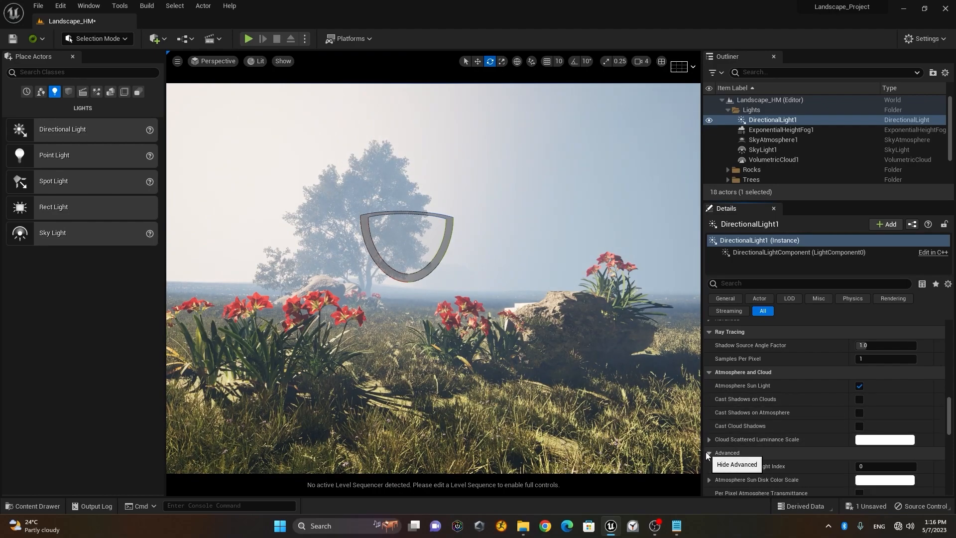
pyautogui.scroll(-3, 776, 430)
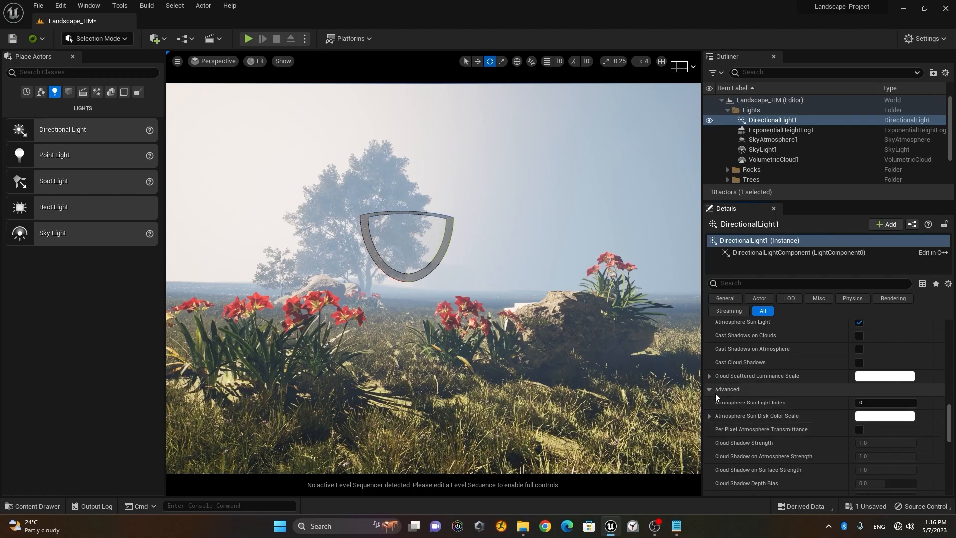
pyautogui.click(707, 388)
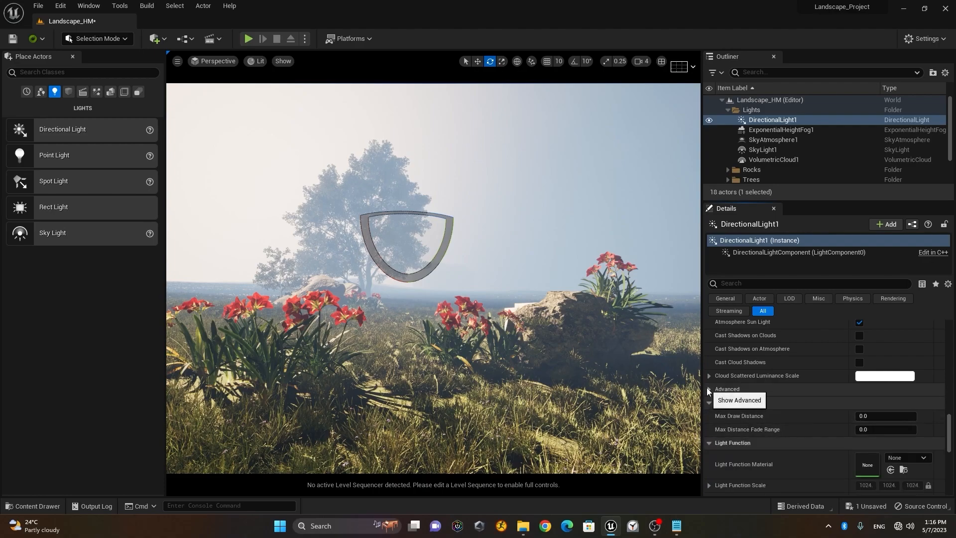
pyautogui.click(859, 336)
pyautogui.click(859, 348)
pyautogui.click(860, 362)
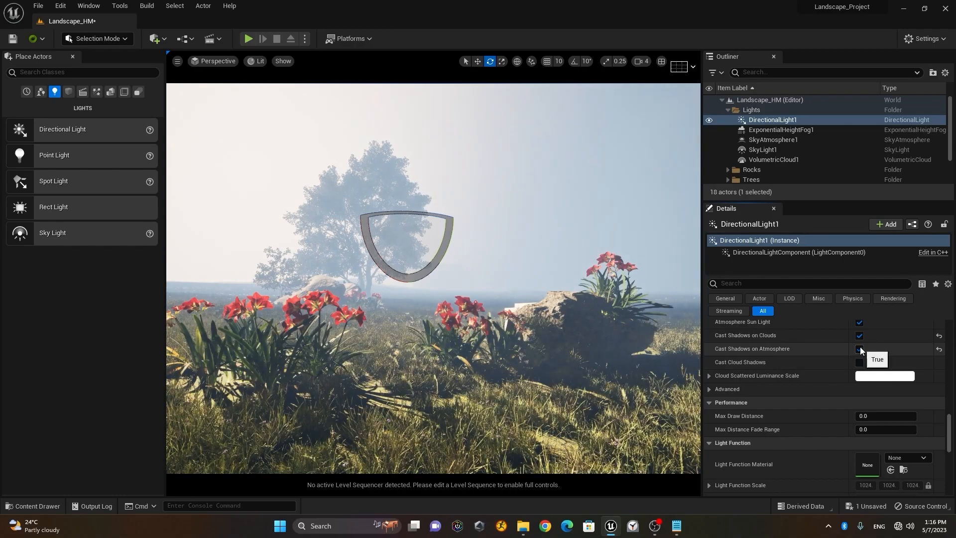
# - Examine the directional light's remaining settings from Performance and Light Function through Actor, then return to the Transform section
pyautogui.scroll(-2, 809, 367)
pyautogui.scroll(-1, 810, 368)
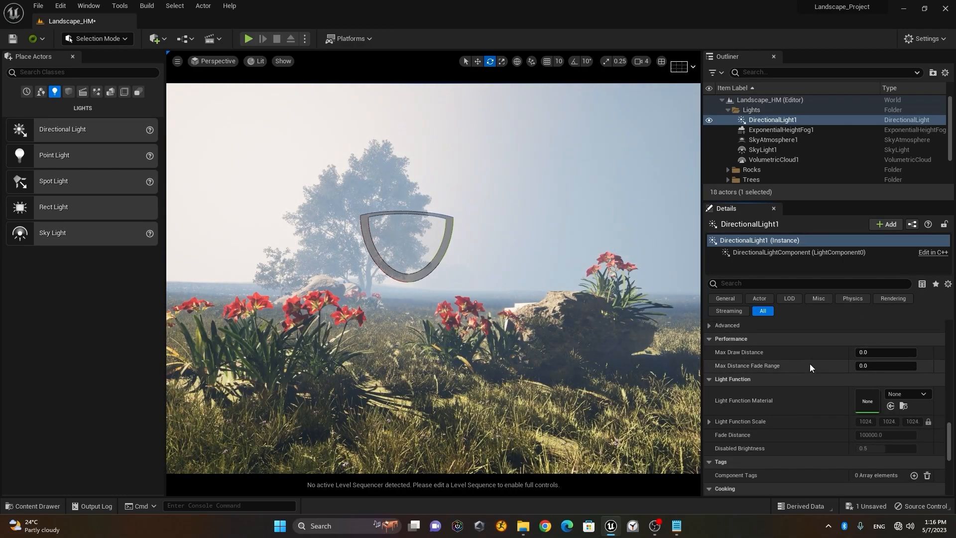
pyautogui.scroll(1, 809, 367)
pyautogui.scroll(-1, 810, 367)
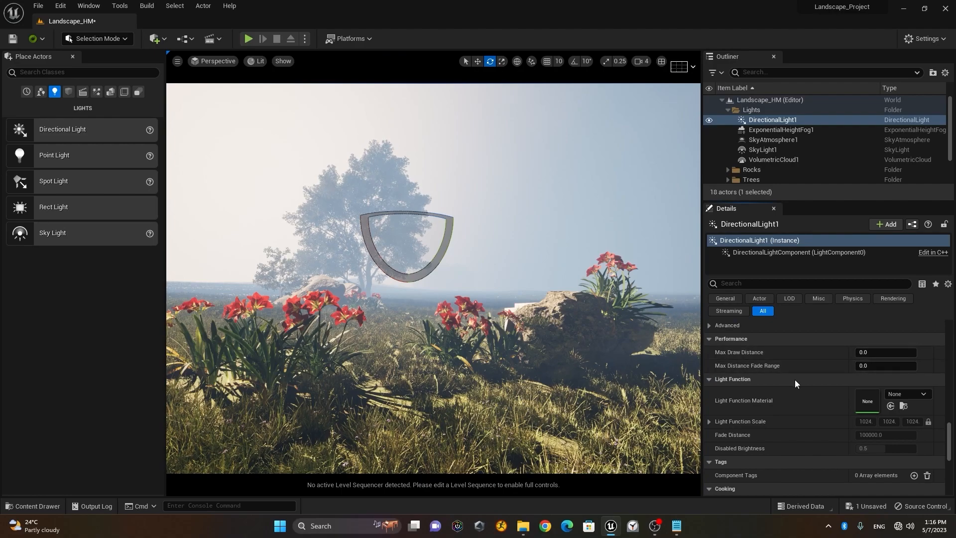
pyautogui.scroll(-7, 794, 379)
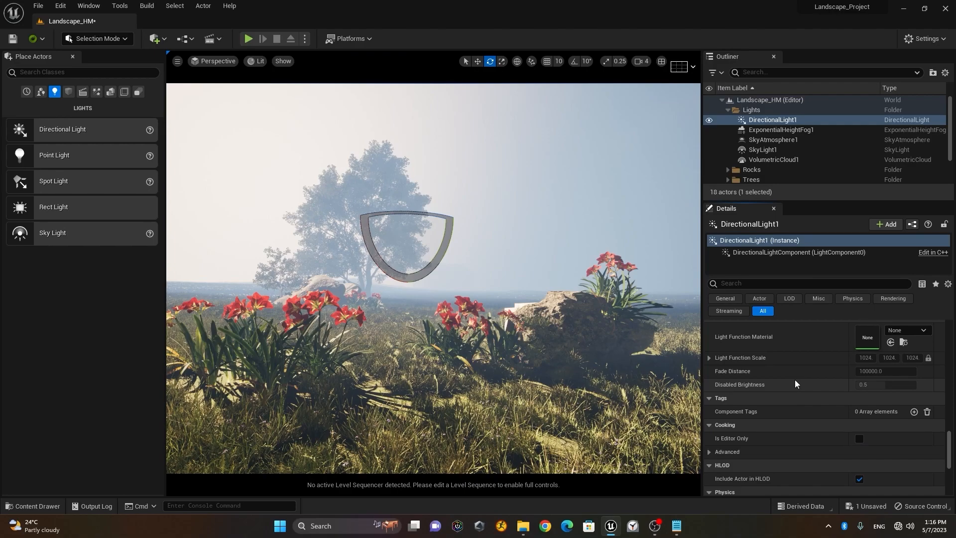
pyautogui.scroll(-2, 795, 379)
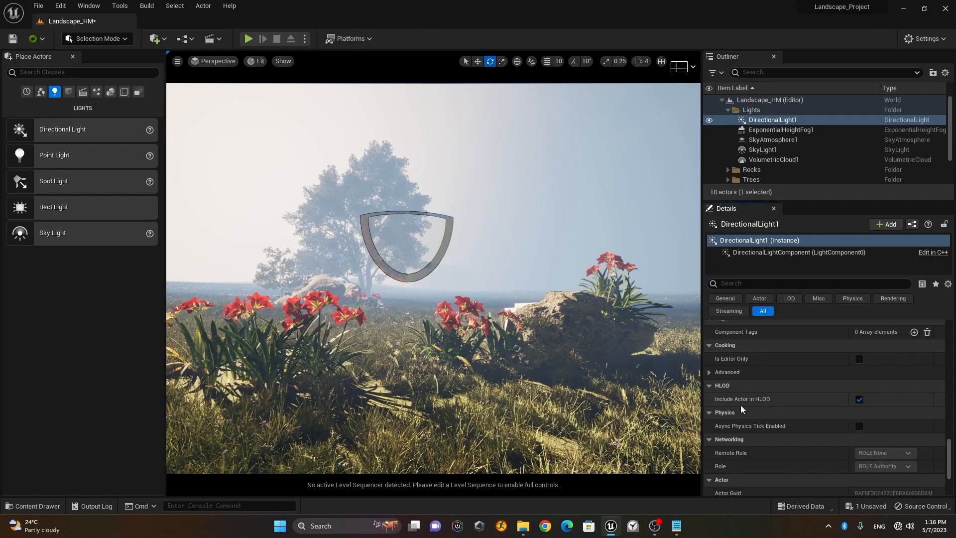
pyautogui.scroll(-2, 774, 405)
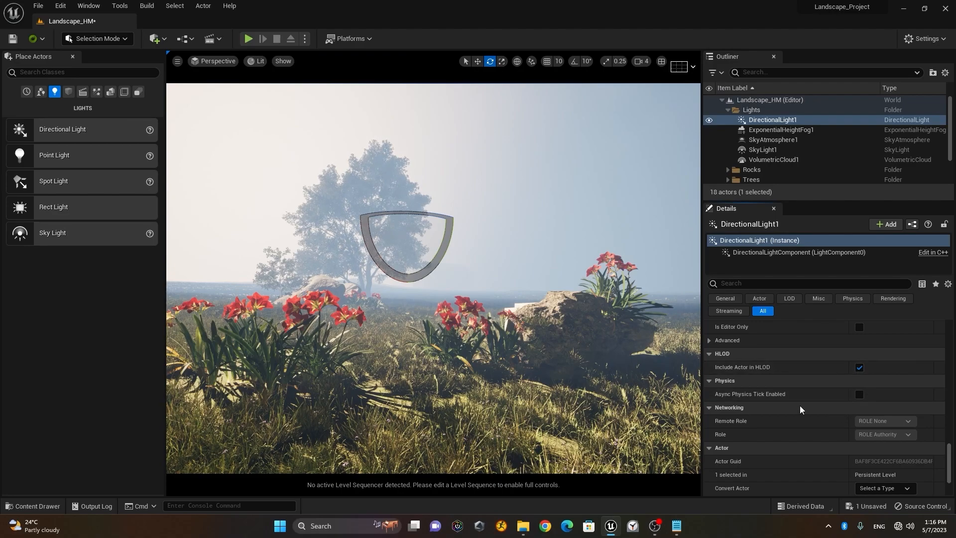
pyautogui.scroll(-2, 800, 406)
pyautogui.scroll(-3, 800, 406)
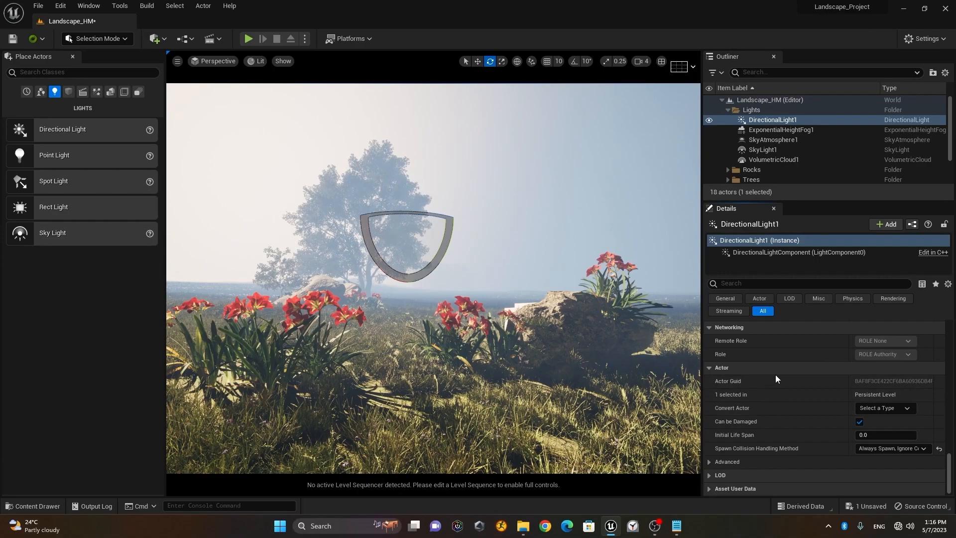
pyautogui.scroll(-1, 735, 390)
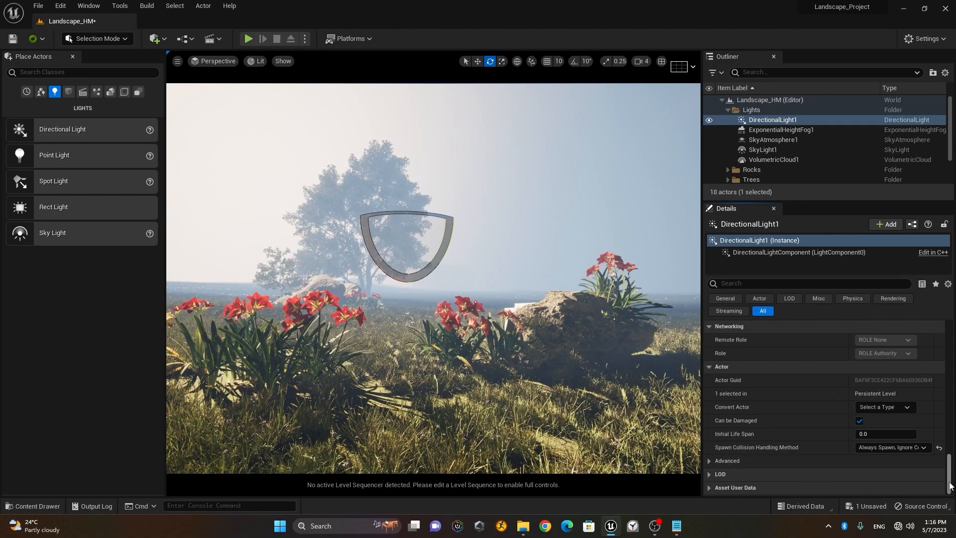
pyautogui.moveTo(950, 485); pyautogui.dragTo(949, 293)
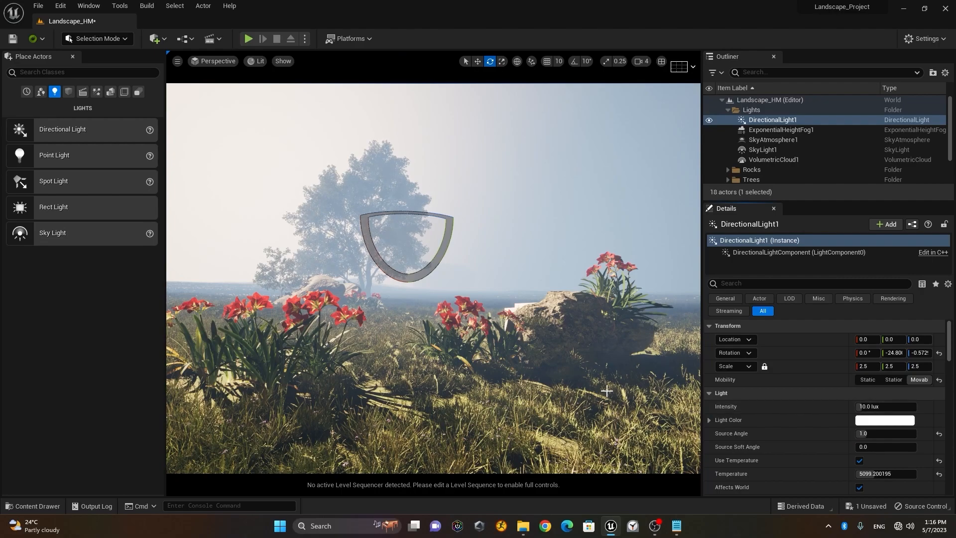
# - Filter the directional light's properties by "ray"
pyautogui.click(786, 283)
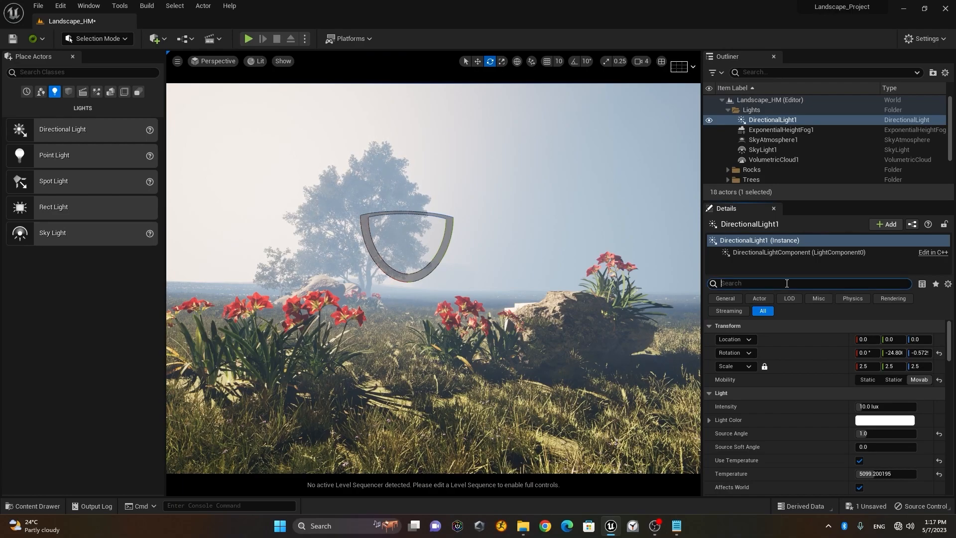
pyautogui.write('ray')
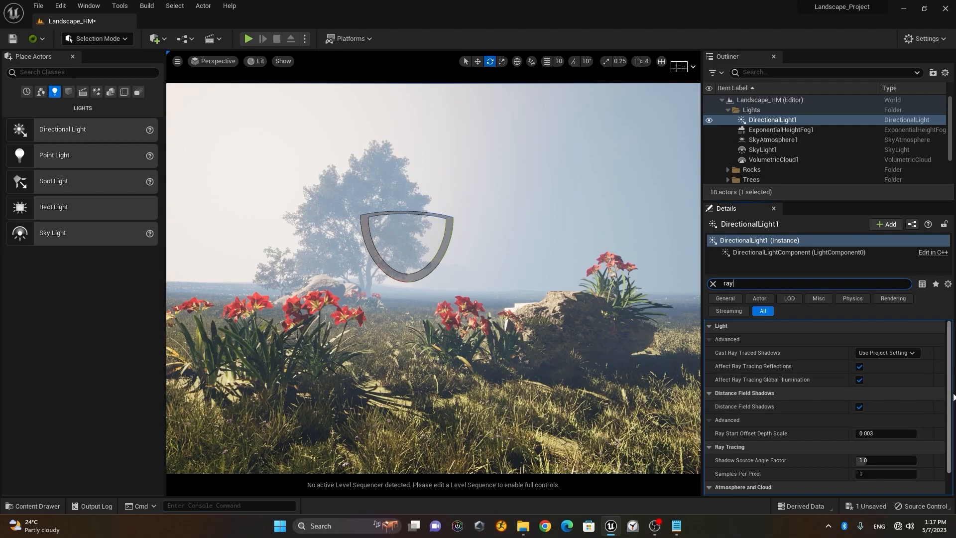
pyautogui.moveTo(950, 396)
pyautogui.mouseDown()
pyautogui.moveTo(952, 422)
pyautogui.moveTo(949, 393)
pyautogui.mouseUp()
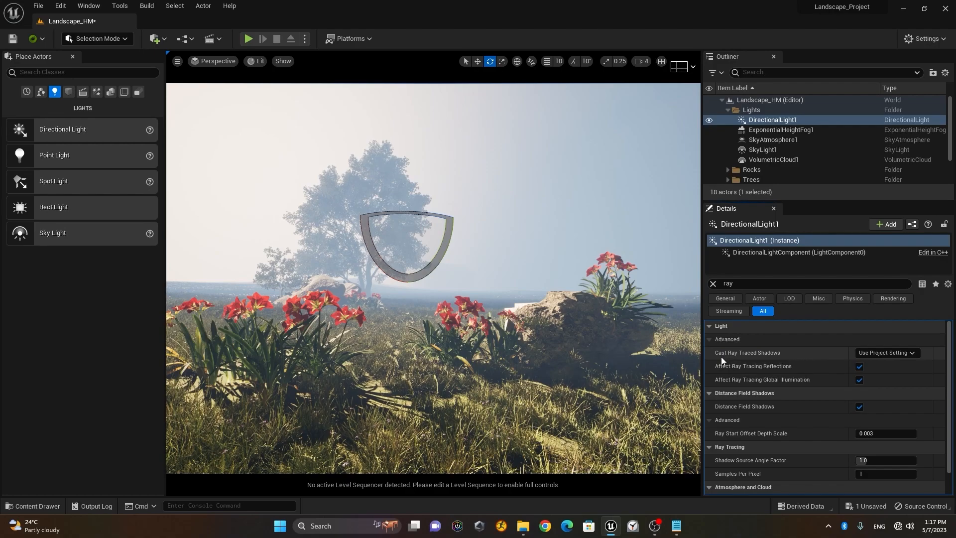
# - Try Cast Ray Traced Shadows set to Enabled on the directional light and return it to Use Project Setting
pyautogui.click(891, 357)
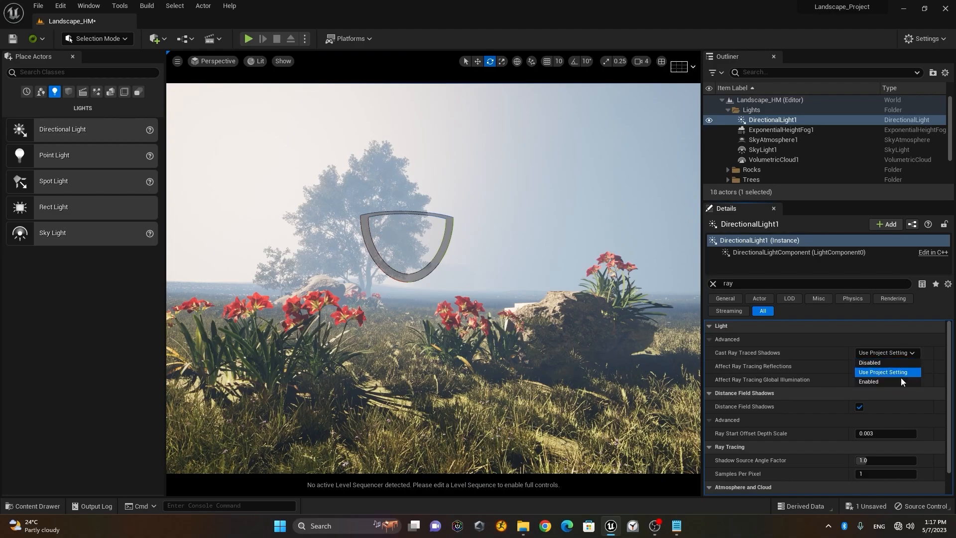
pyautogui.click(880, 383)
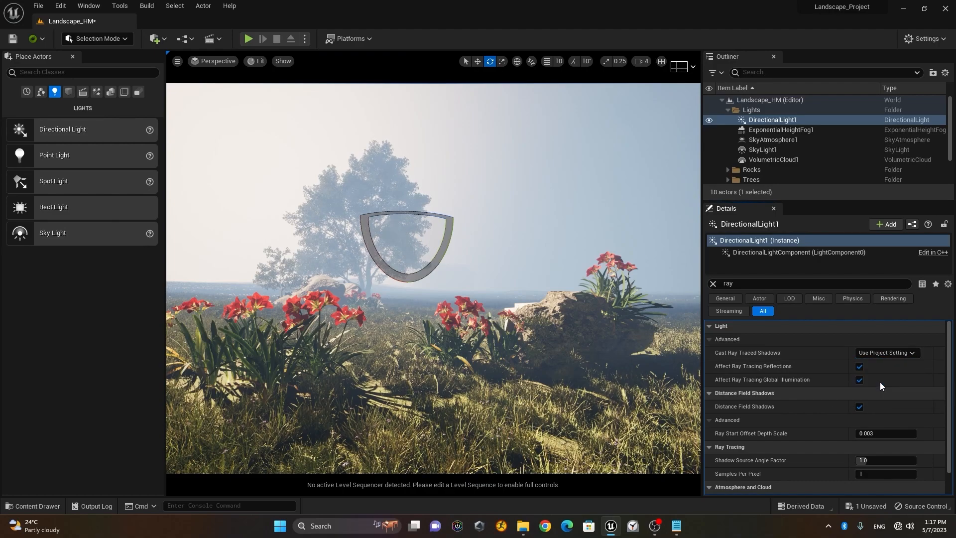
pyautogui.click(888, 352)
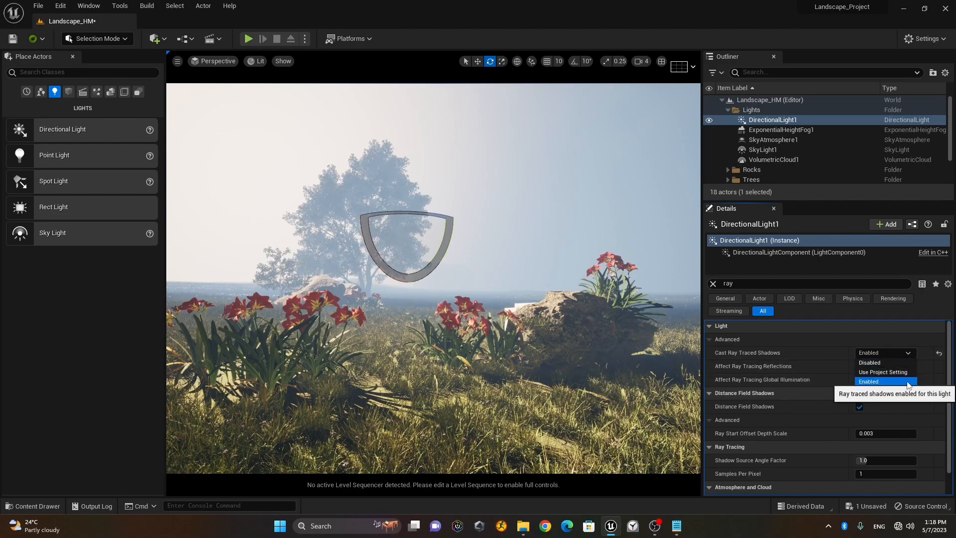
pyautogui.click(876, 372)
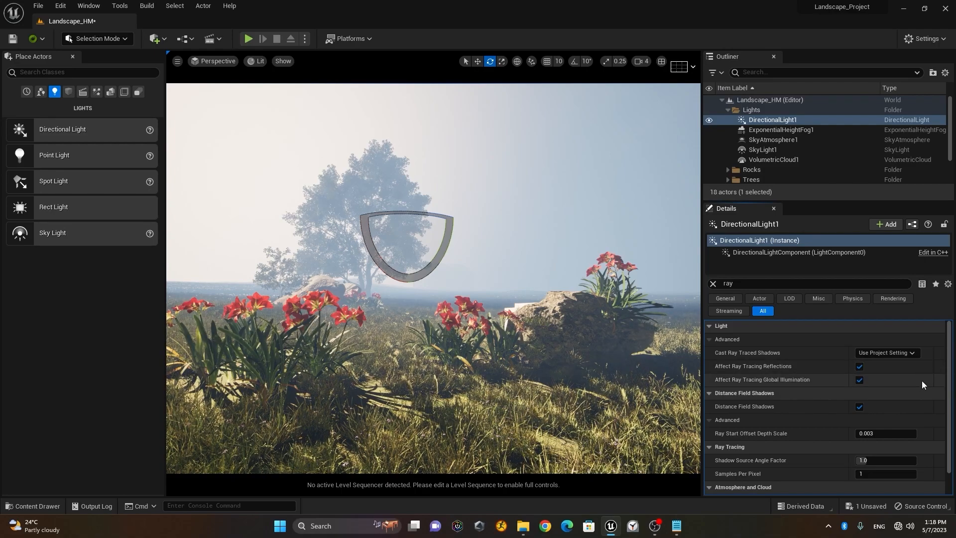
# - Open the Project Settings and filter them by "ray"
pyautogui.click(90, 7)
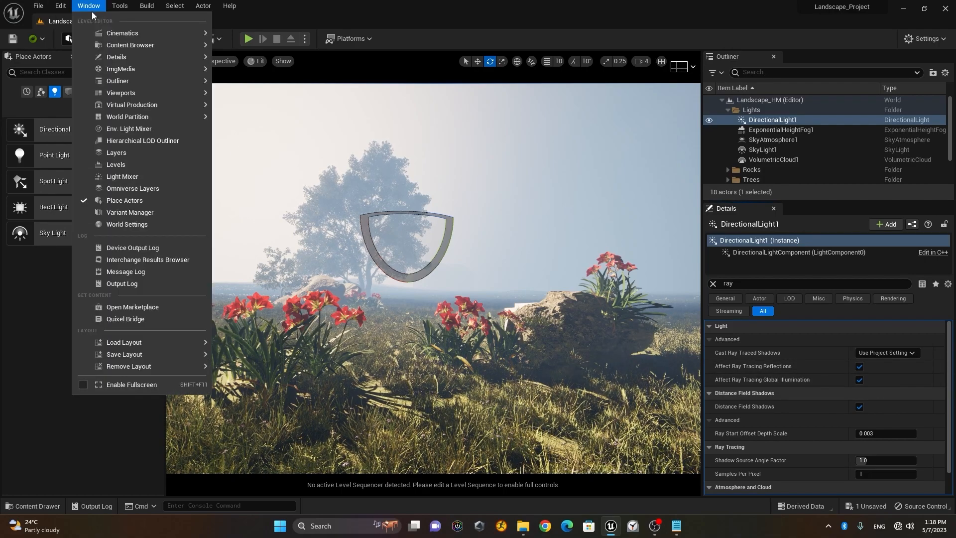
pyautogui.click(58, 7)
pyautogui.click(59, 7)
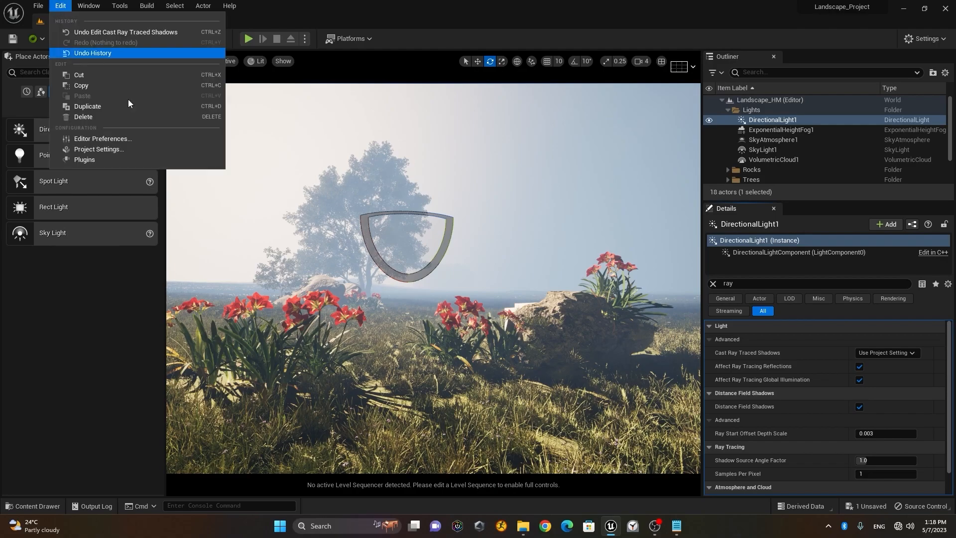
pyautogui.click(121, 151)
pyautogui.click(211, 46)
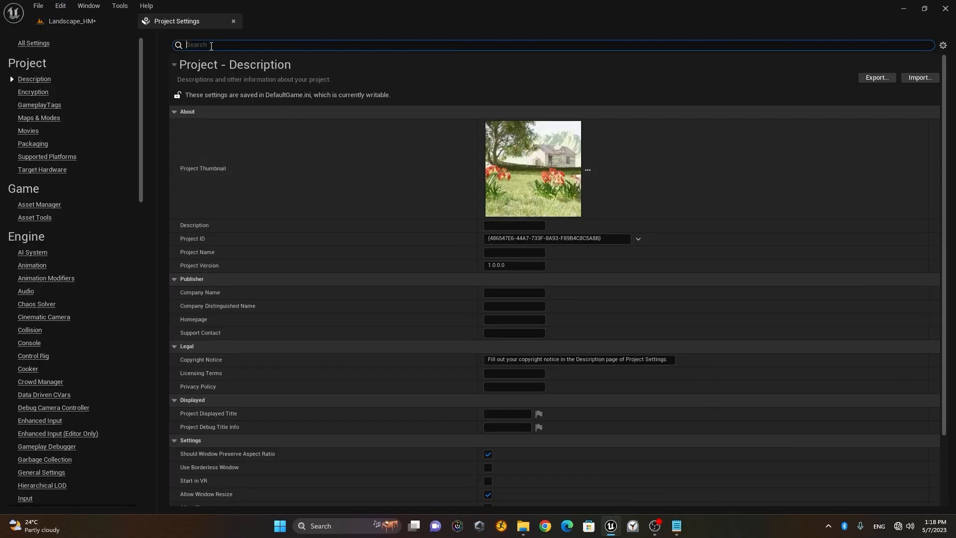
pyautogui.write('ray')
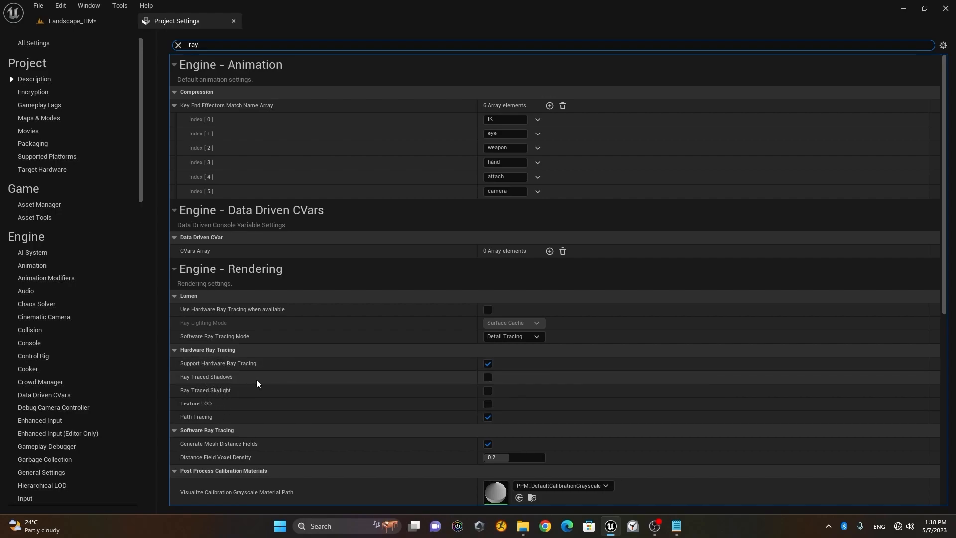
# - Enable Ray Traced Shadows, Ray Traced Skylight and Texture LOD under Hardware Ray Tracing
pyautogui.click(488, 377)
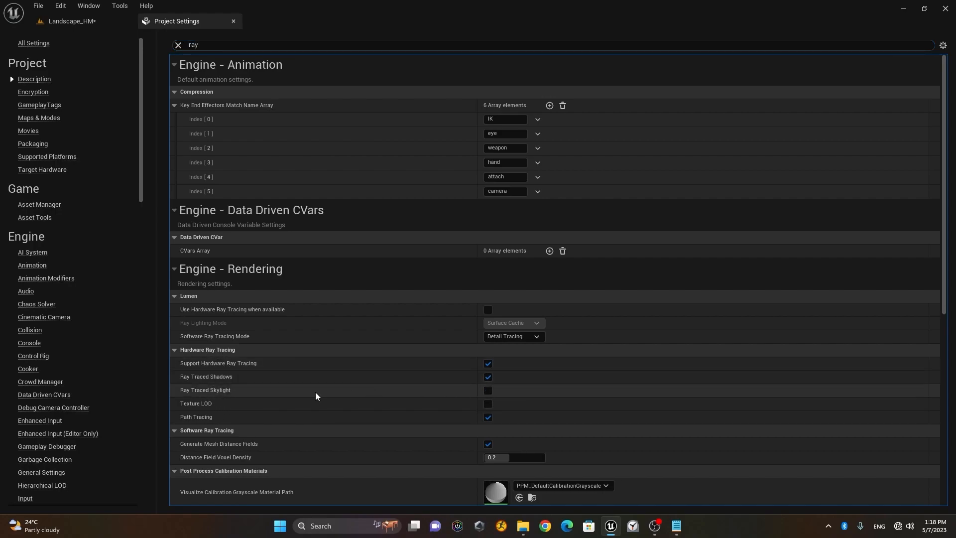
pyautogui.click(490, 390)
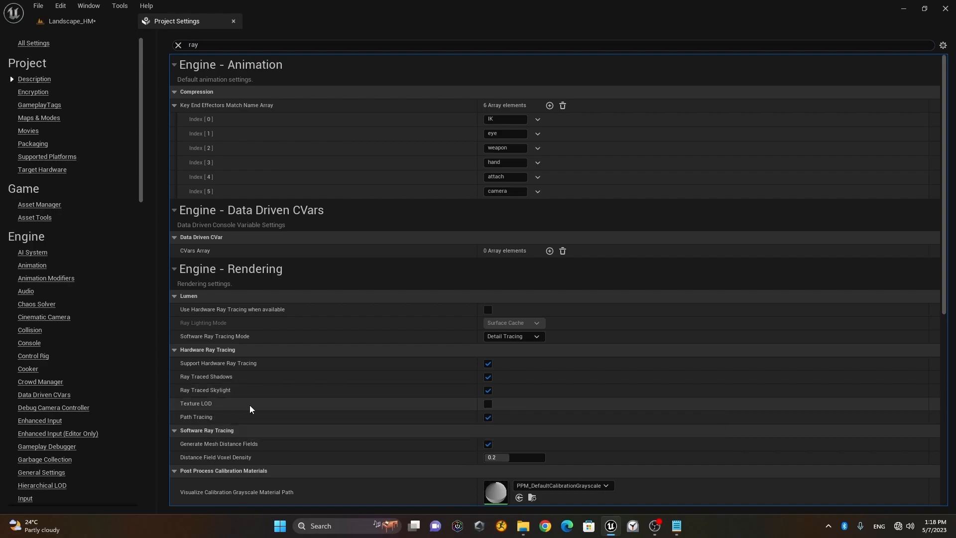
pyautogui.click(488, 404)
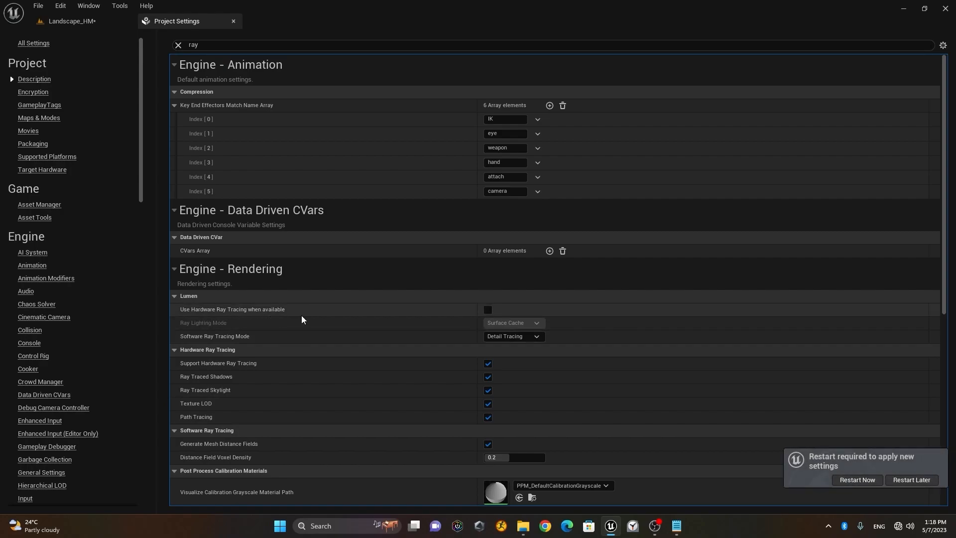
# - Enable Lumen's Use Hardware Ray Tracing when available, with Ray Lighting Mode Hit Lighting for Reflections and Software Ray Tracing Mode Detail Tracing
pyautogui.click(488, 310)
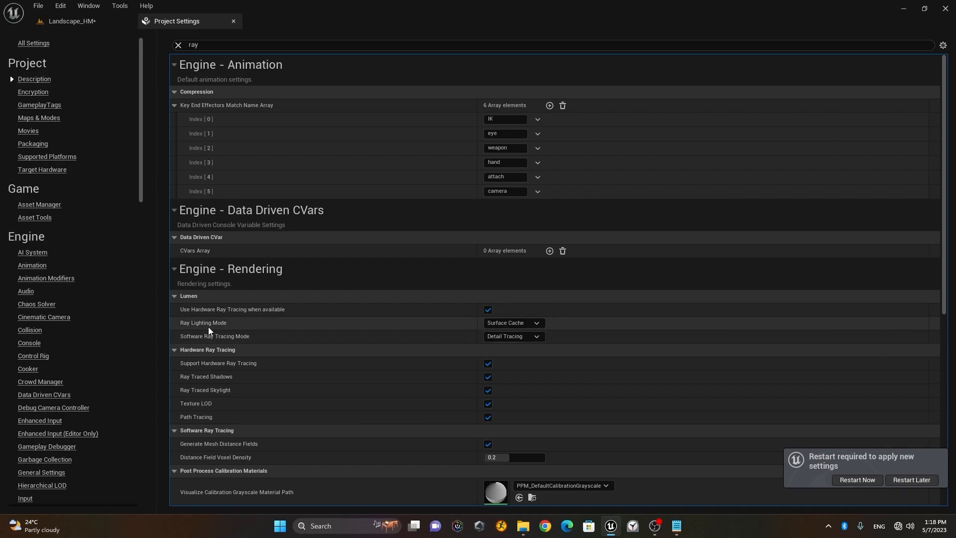
pyautogui.click(529, 325)
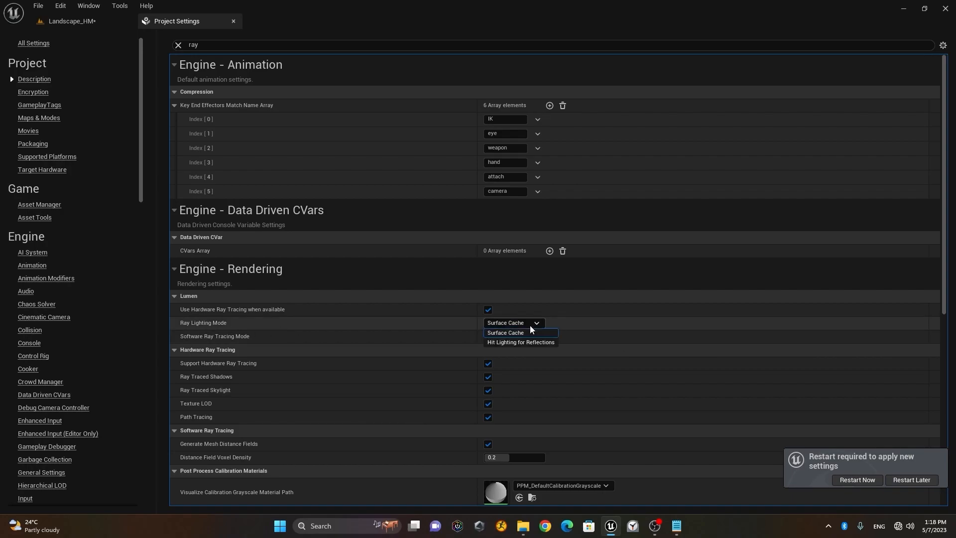
pyautogui.click(551, 343)
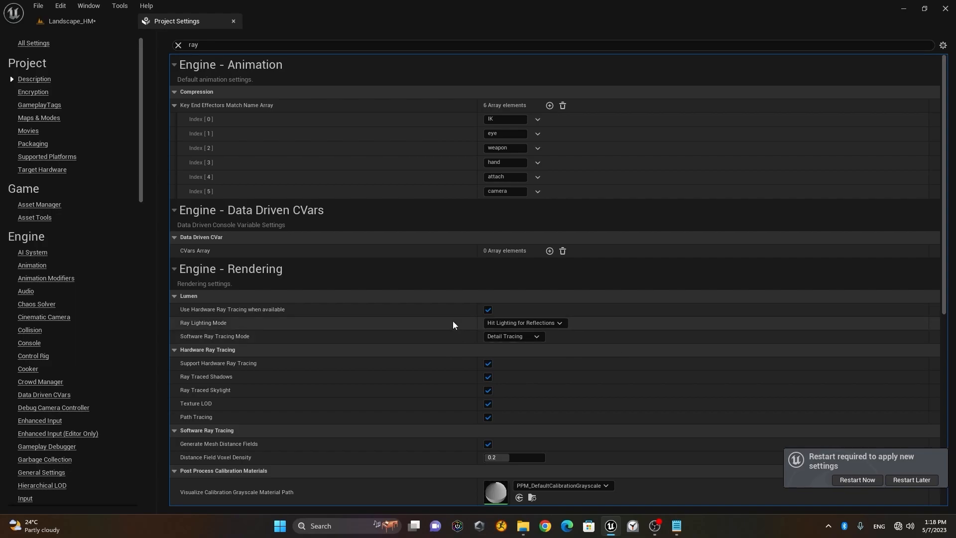
pyautogui.click(537, 337)
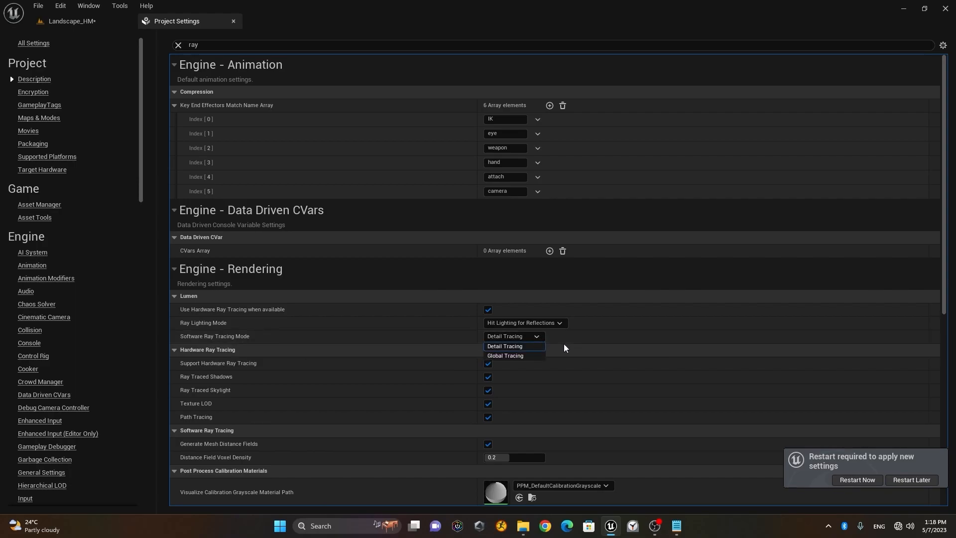
pyautogui.click(536, 347)
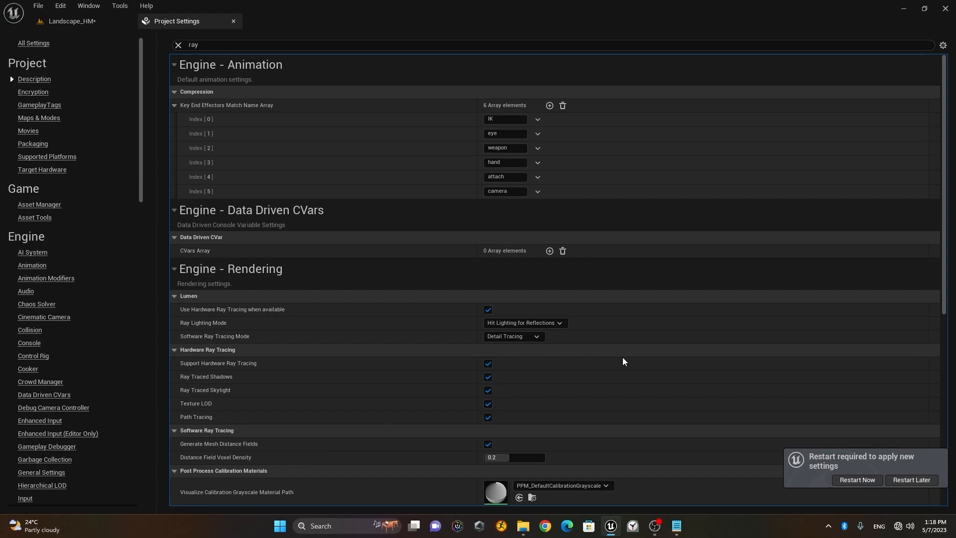
# - Enable Ray Tracing While Editing and Enable Ray Tracing for new mesh objects in the Modeling Mode Tools settings
pyautogui.scroll(-1, 639, 367)
pyautogui.scroll(-7, 639, 372)
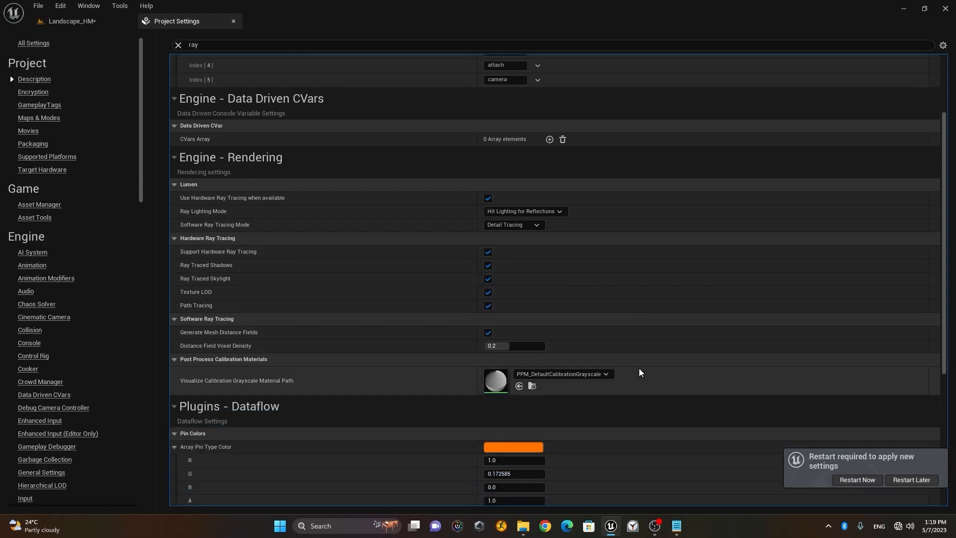
pyautogui.scroll(-2, 640, 372)
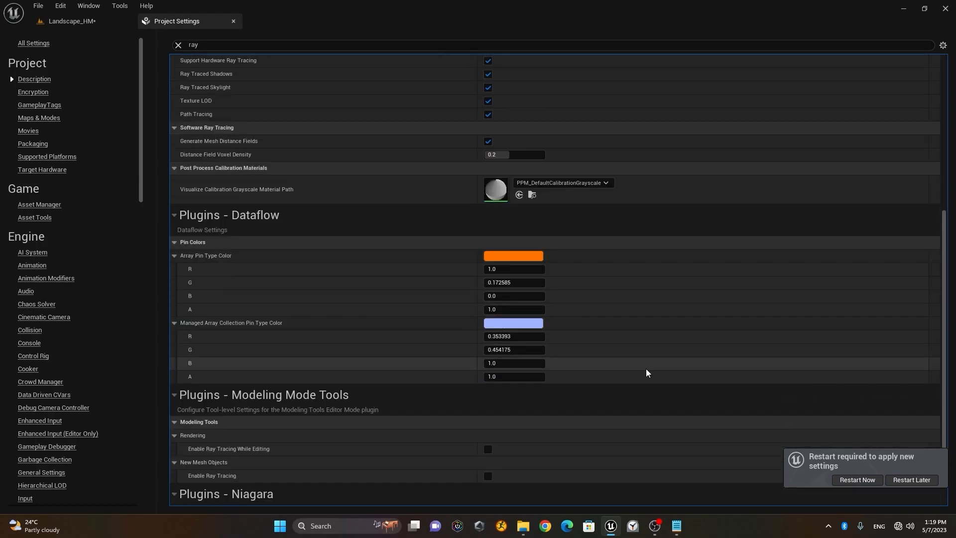
pyautogui.scroll(-2, 646, 372)
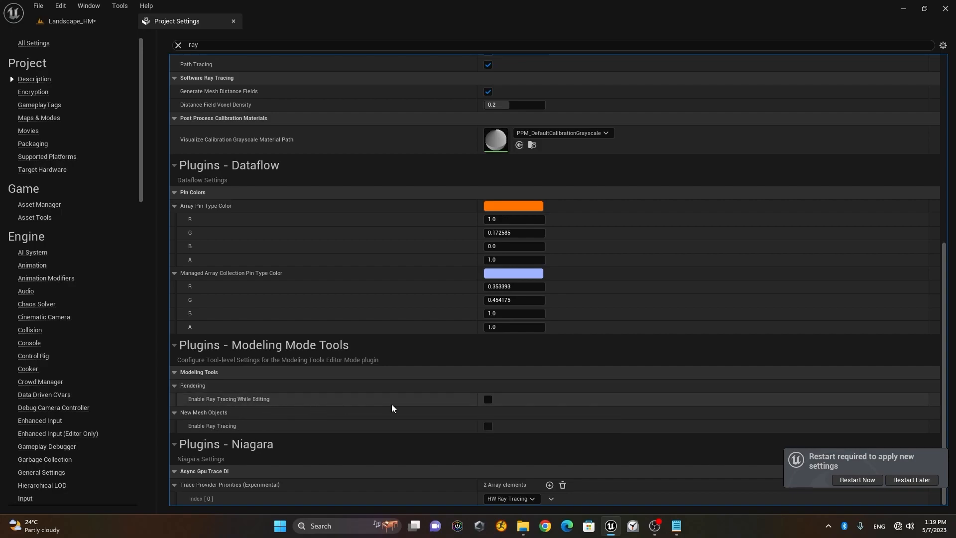
pyautogui.click(488, 400)
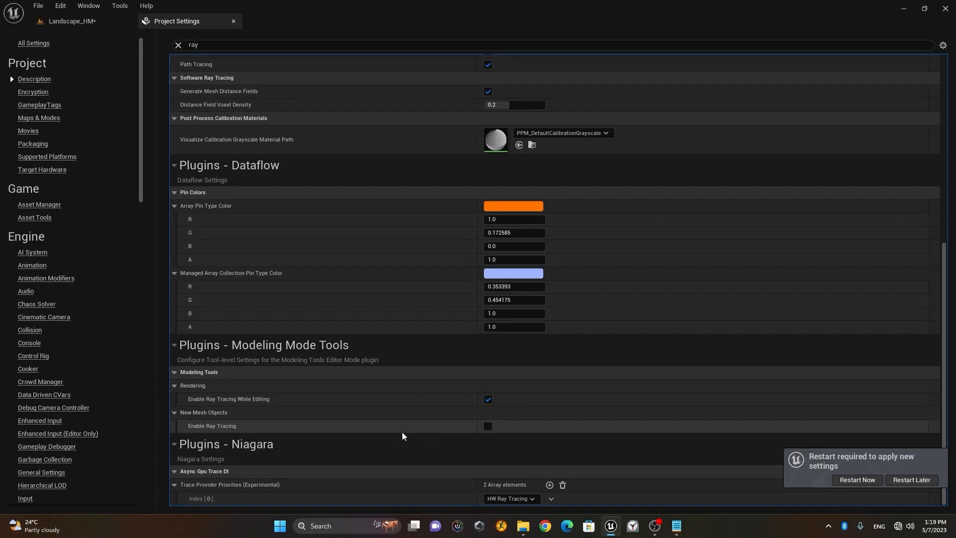
pyautogui.click(488, 429)
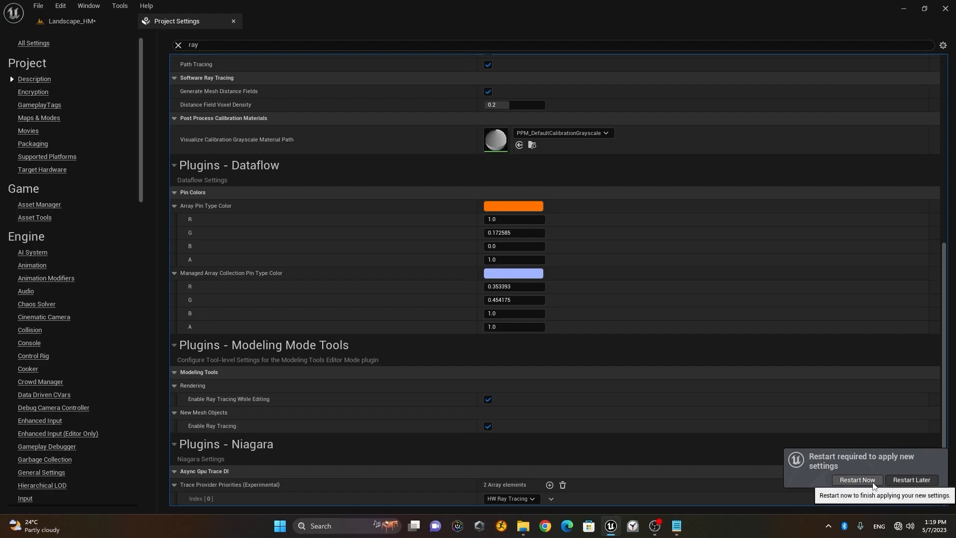
pyautogui.scroll(7, 577, 354)
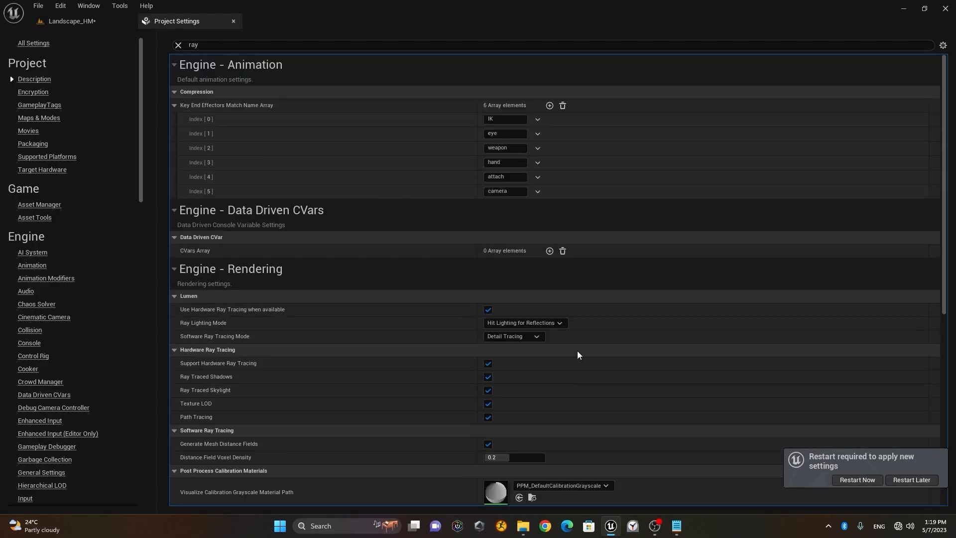
# - Filter the project settings by "lumen" and enable High Quality Translucency Reflections
pyautogui.click(178, 46)
pyautogui.write('lumen')
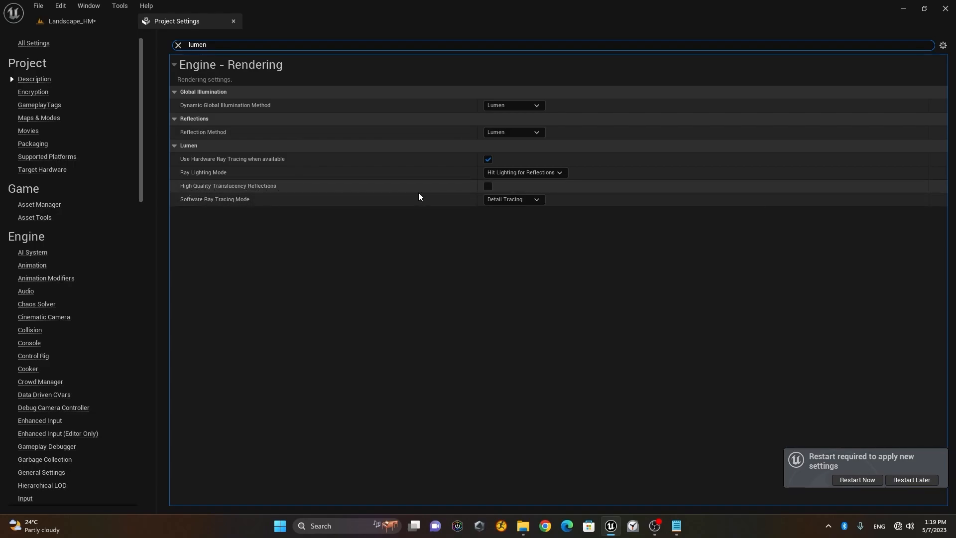
pyautogui.click(488, 186)
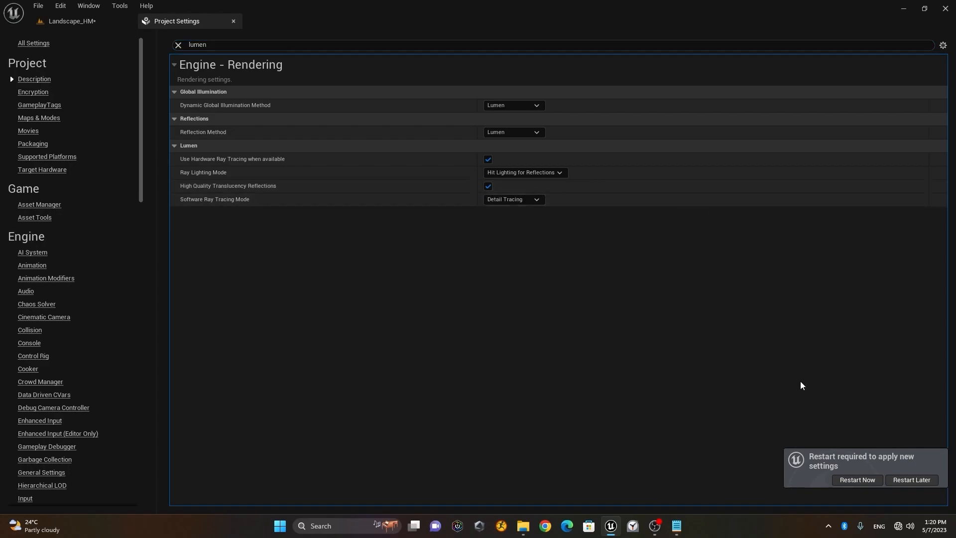
# - Restart the editor to apply the new settings and reopen the Landscape_HM level from the Landscape content folder
pyautogui.click(865, 479)
pyautogui.click(517, 376)
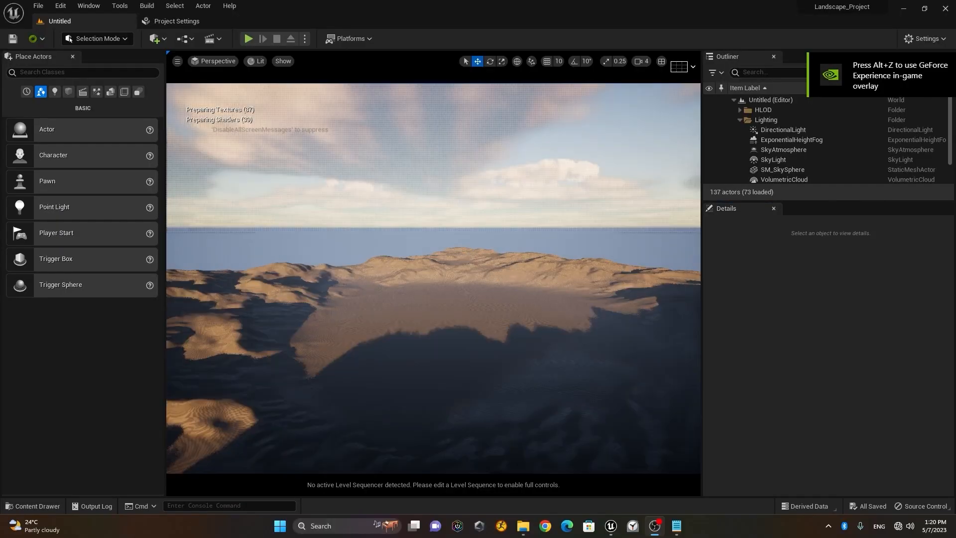
pyautogui.click(52, 506)
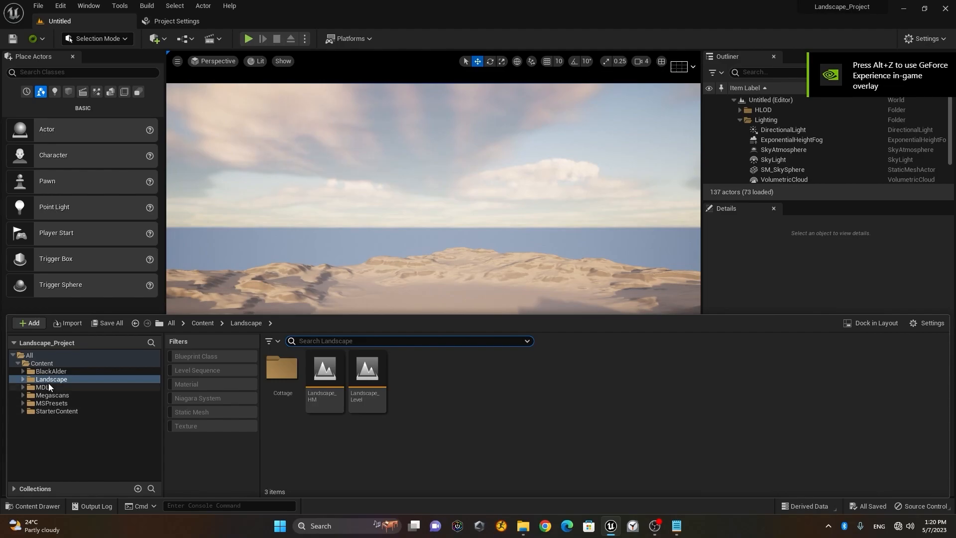
pyautogui.moveTo(327, 369)
pyautogui.doubleClick(325, 381)
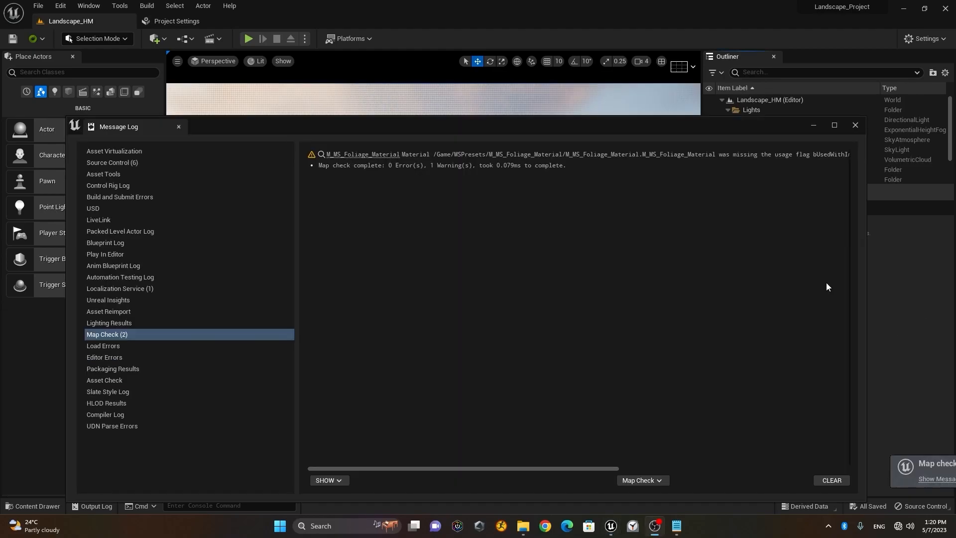
pyautogui.click(855, 125)
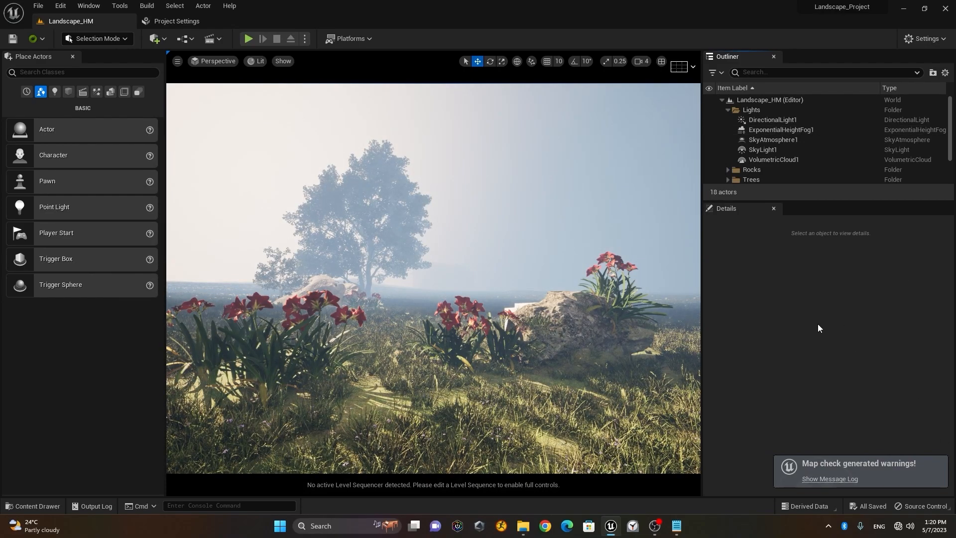
# - Select DirectionalLight1 and filter its properties by "ray"
pyautogui.click(793, 121)
pyautogui.click(751, 284)
pyautogui.write('ray')
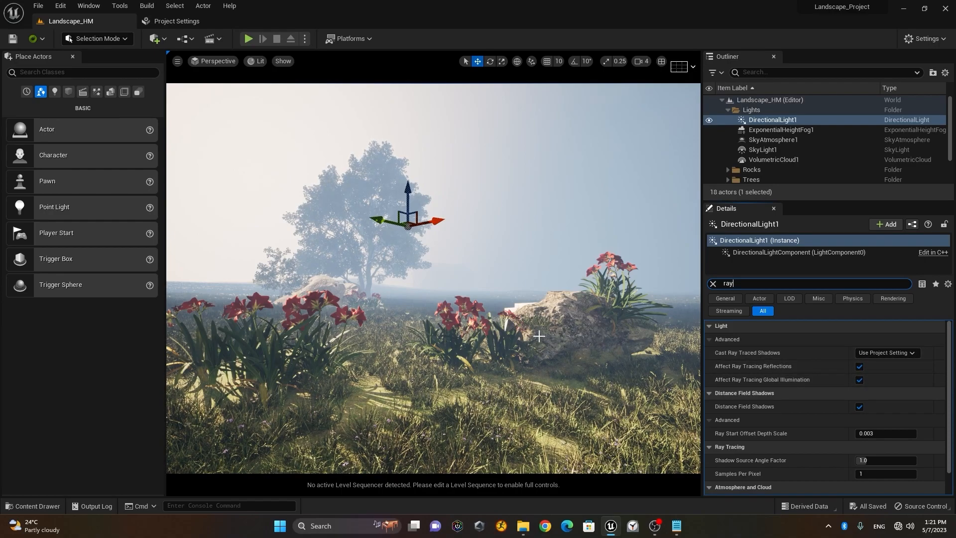
# - Examine the ray-traced shadows on the mossy boulder's surface up close
pyautogui.moveTo(465, 333); pyautogui.dragTo(465, 378)
pyautogui.moveTo(465, 333); pyautogui.dragTo(468, 376, button='right')
pyautogui.moveTo(350, 324); pyautogui.dragTo(278, 311, button='right')
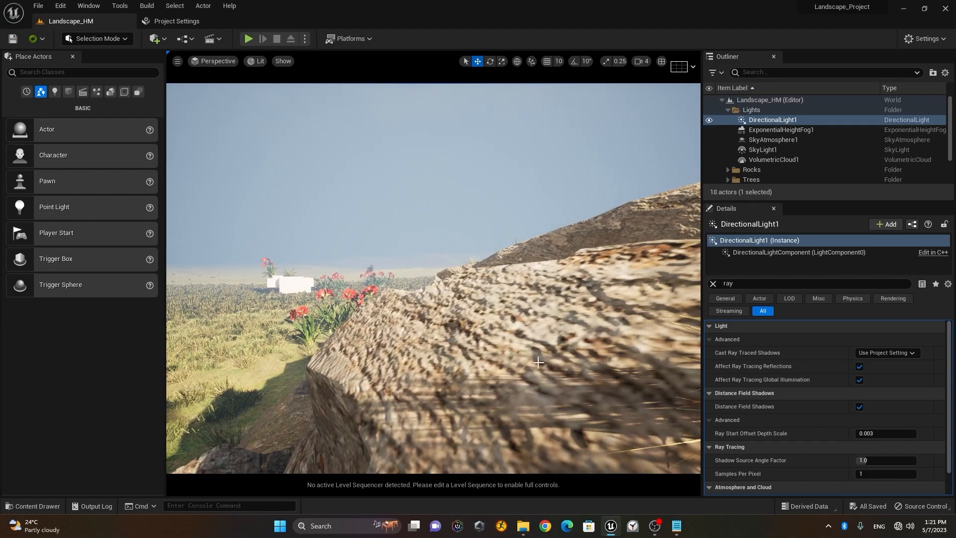
pyautogui.moveTo(542, 365); pyautogui.dragTo(446, 362, button='right')
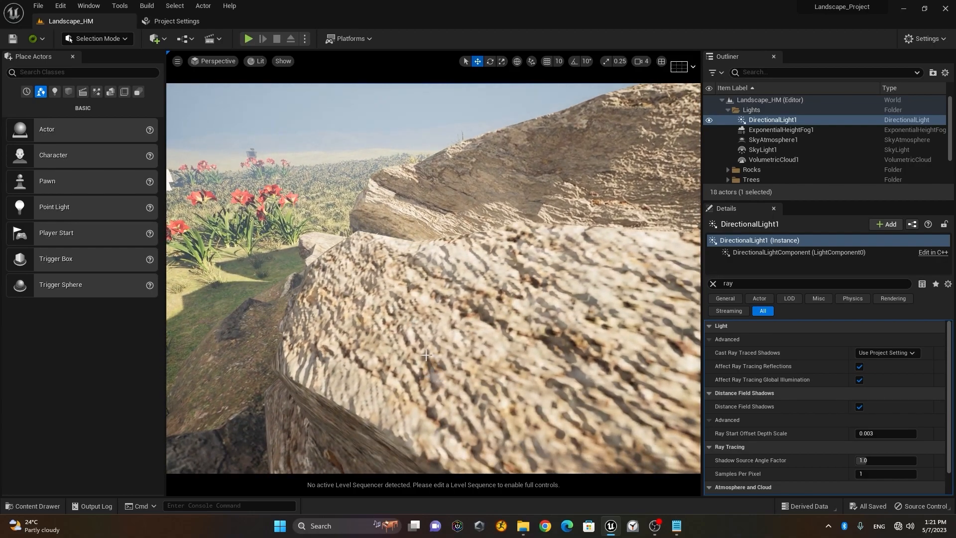
pyautogui.moveTo(441, 304); pyautogui.dragTo(452, 319, button='right')
pyautogui.rightClick(452, 321)
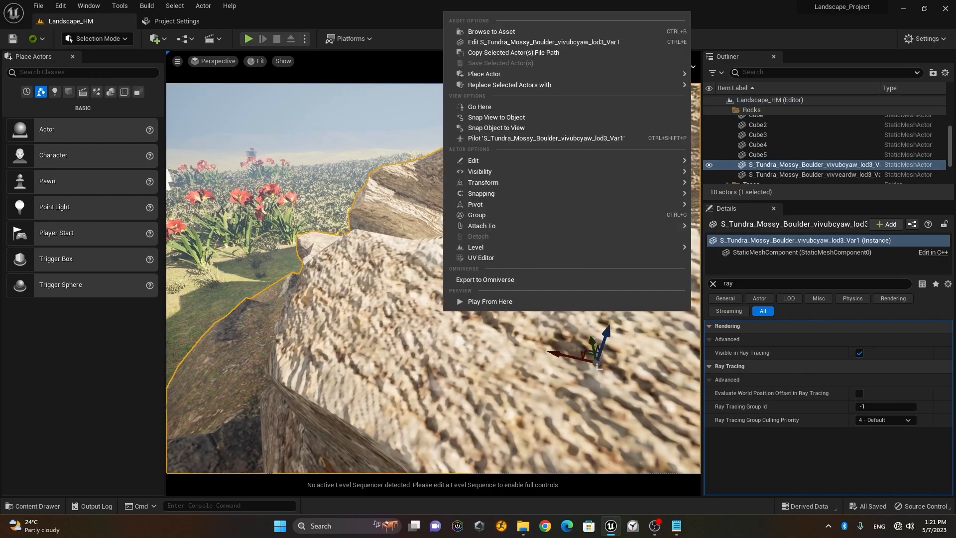
pyautogui.click(746, 19)
# - Collapse the Rocks folder in the outliner and select the Lights folder in place of the boulder
pyautogui.moveTo(949, 162); pyautogui.dragTo(947, 138)
pyautogui.click(728, 163)
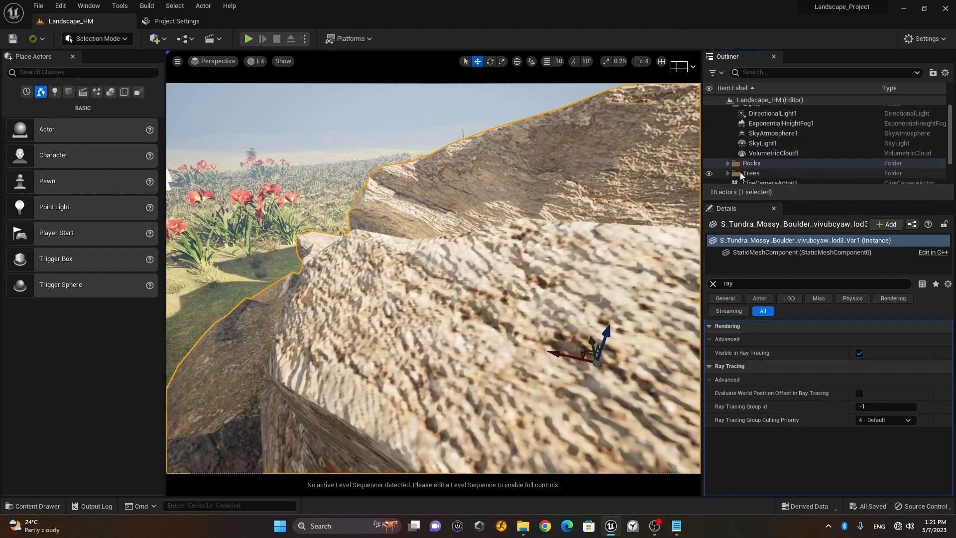
pyautogui.scroll(-2, 830, 155)
pyautogui.scroll(3, 839, 164)
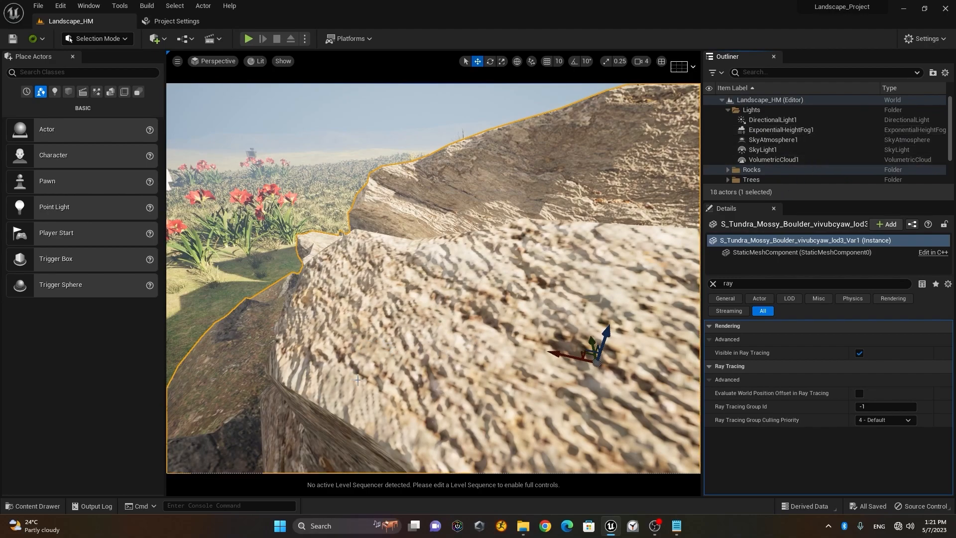
pyautogui.click(805, 110)
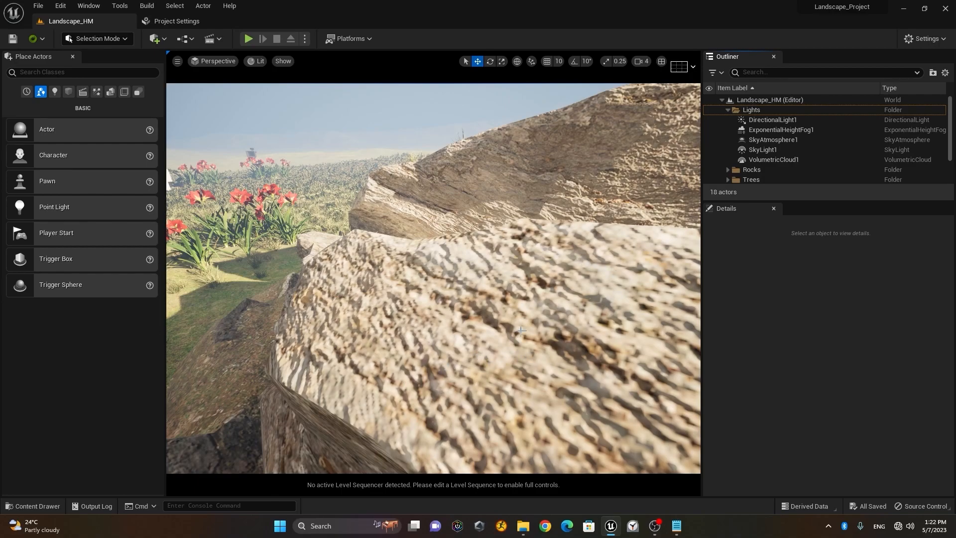
# - Open the output log to get a console for entering commands
pyautogui.press('s')
pyautogui.moveTo(541, 320); pyautogui.dragTo(541, 341, button='right')
pyautogui.moveTo(455, 410)
pyautogui.mouseDown(button='right')
pyautogui.moveTo(443, 410)
pyautogui.moveTo(455, 409)
pyautogui.mouseUp(button='right')
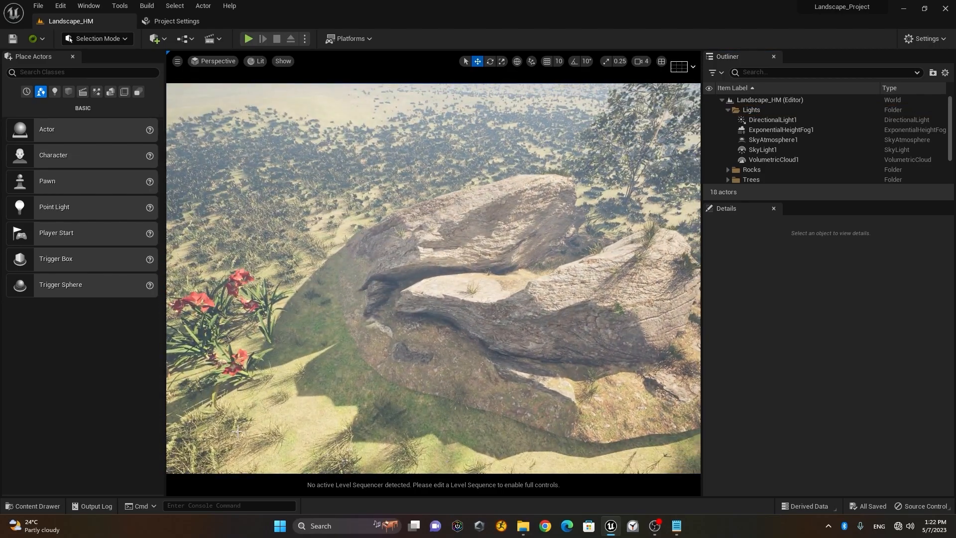
pyautogui.click(204, 505)
pyautogui.moveTo(676, 526)
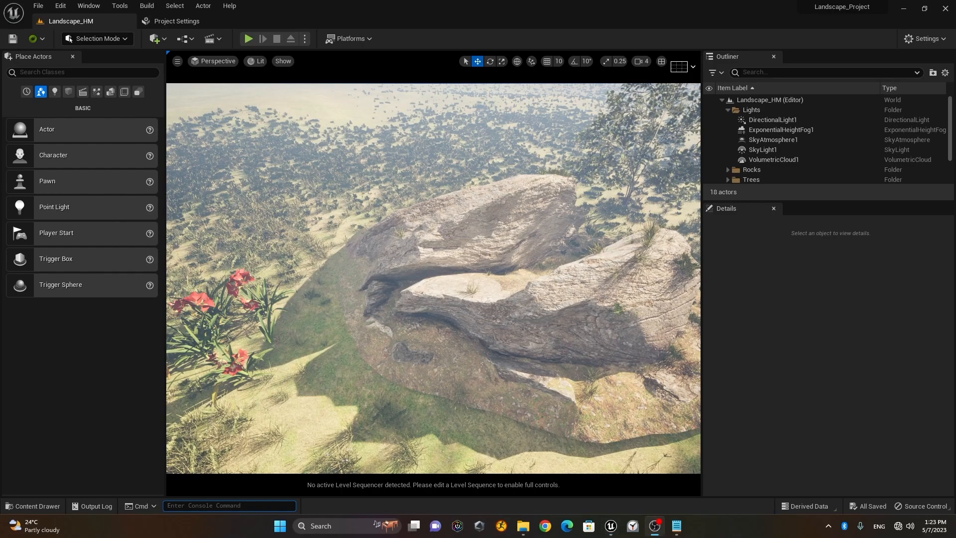
pyautogui.click(136, 506)
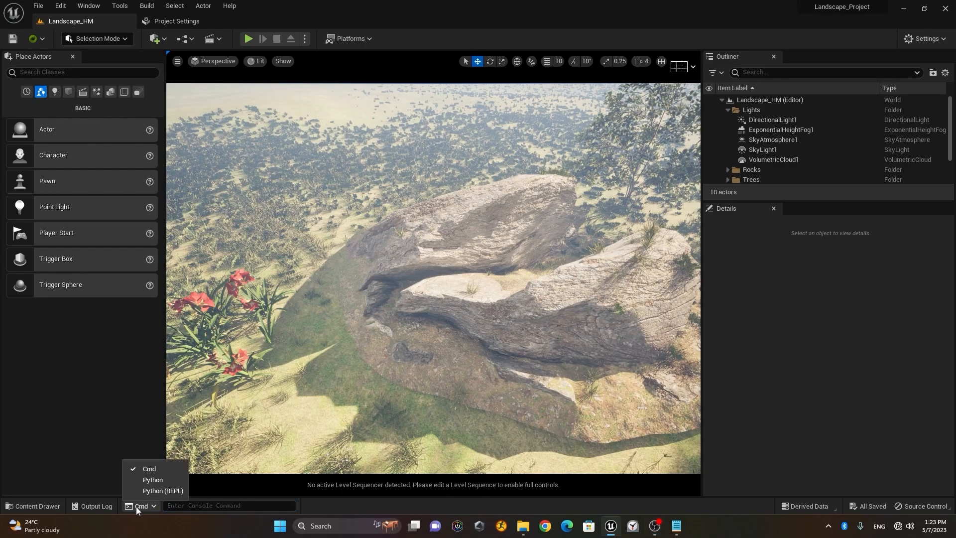
pyautogui.click(108, 509)
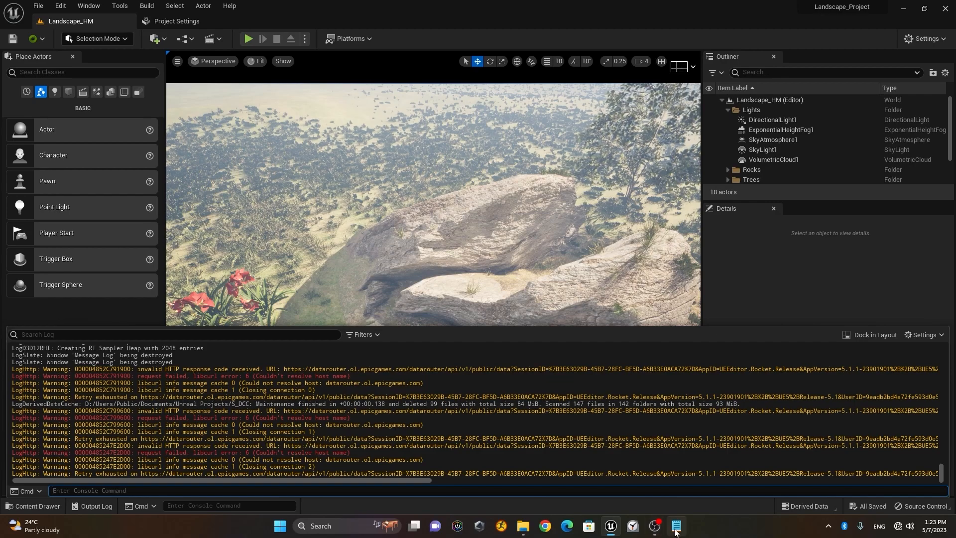
# - Switch to Notepad and copy the console command r.Raytracing.Shadows.EnableTwoSidedGeometry 0
pyautogui.moveTo(676, 531)
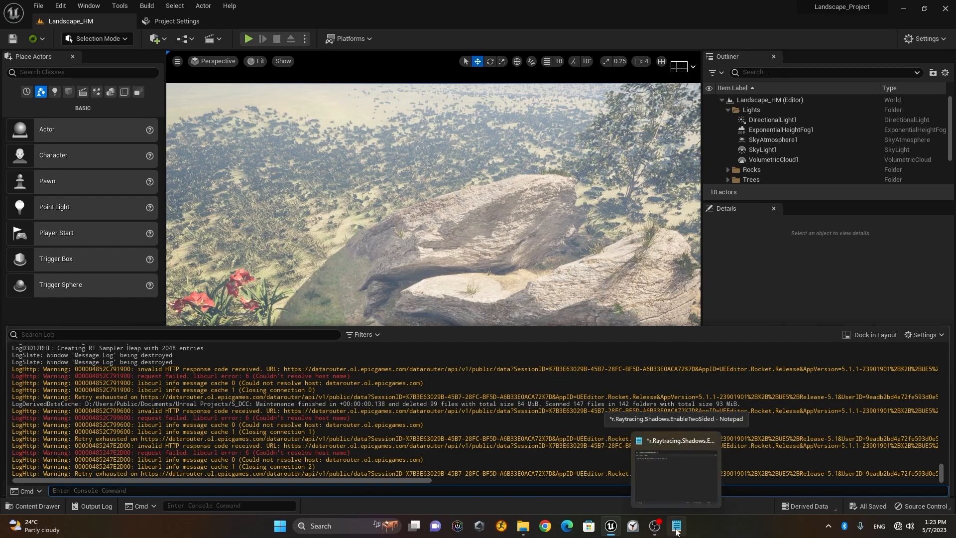
pyautogui.click(676, 532)
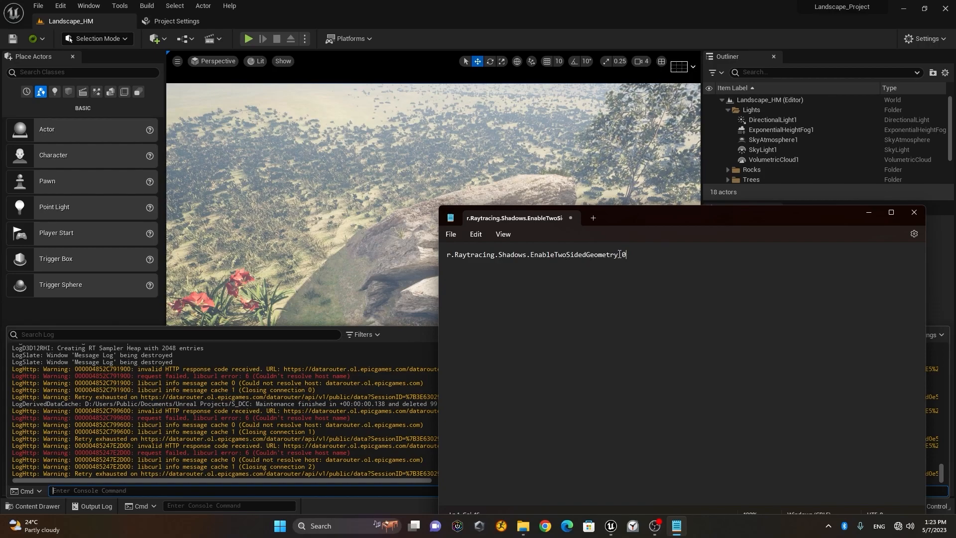
pyautogui.moveTo(637, 258); pyautogui.dragTo(443, 258)
pyautogui.rightClick(482, 257)
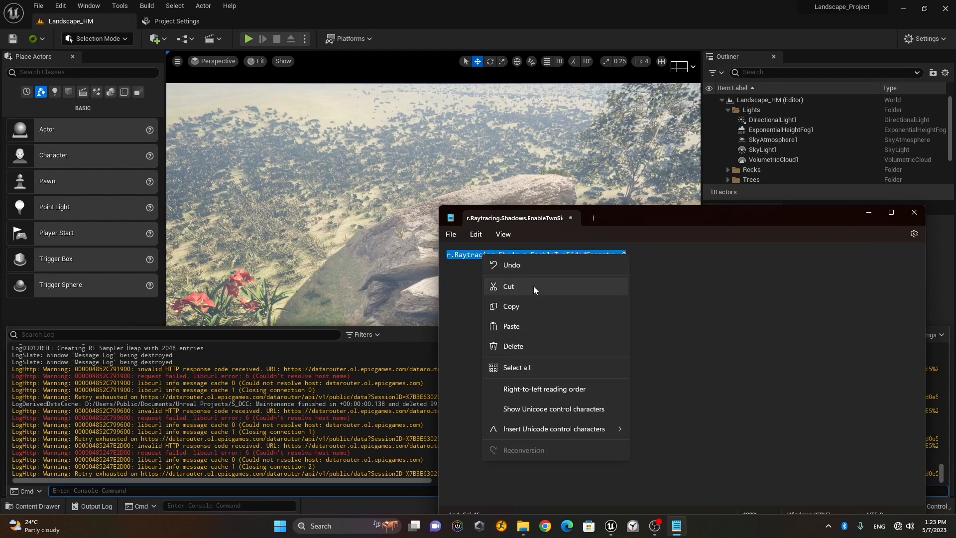
pyautogui.click(538, 302)
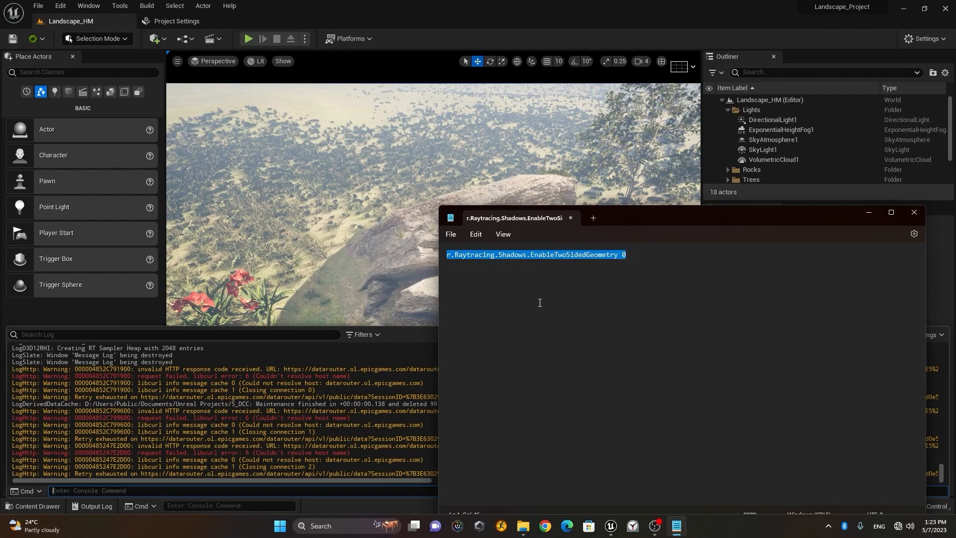
# - Return to Unreal Editor, run r.Raytracing.Shadows.EnableTwoSidedGeometry 0 in the console and close the output log
pyautogui.click(868, 214)
pyautogui.rightClick(82, 491)
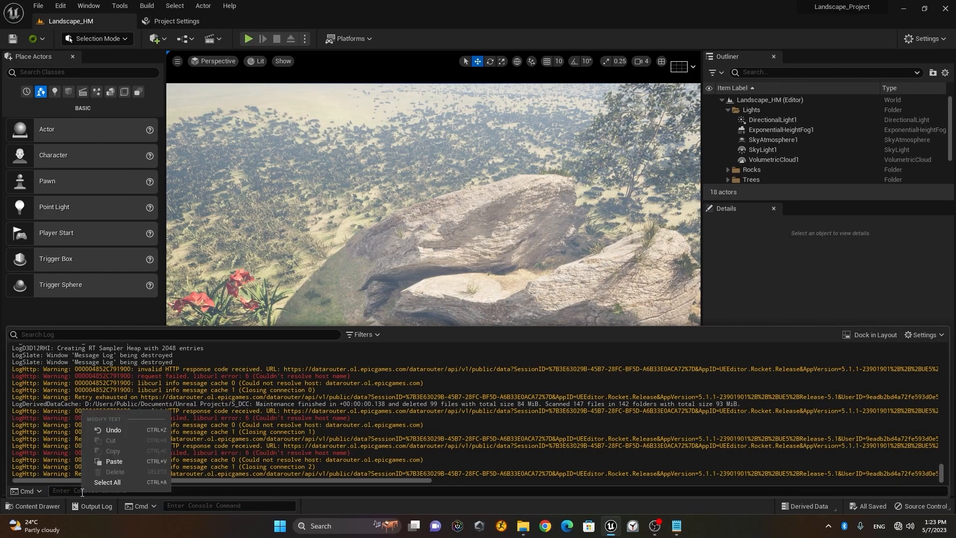
pyautogui.click(114, 461)
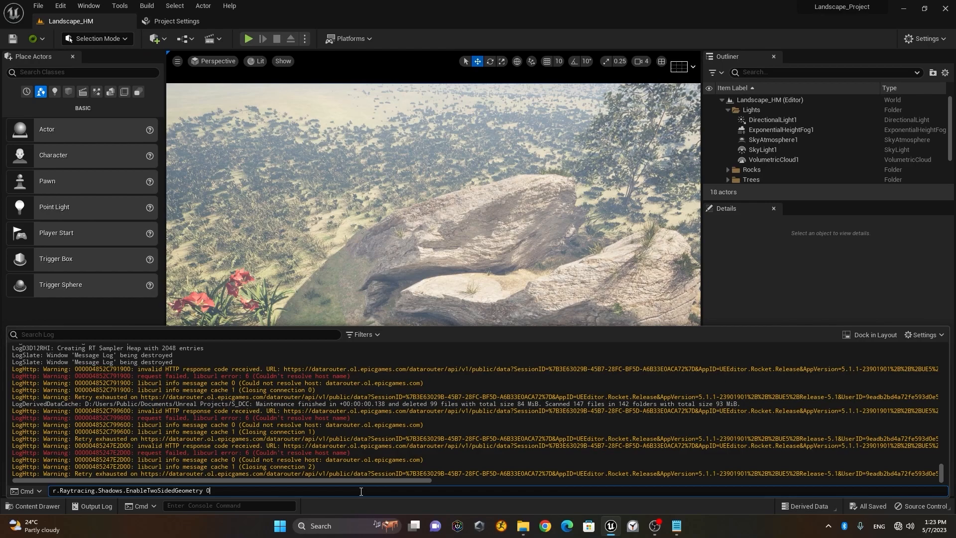
pyautogui.press('Return')
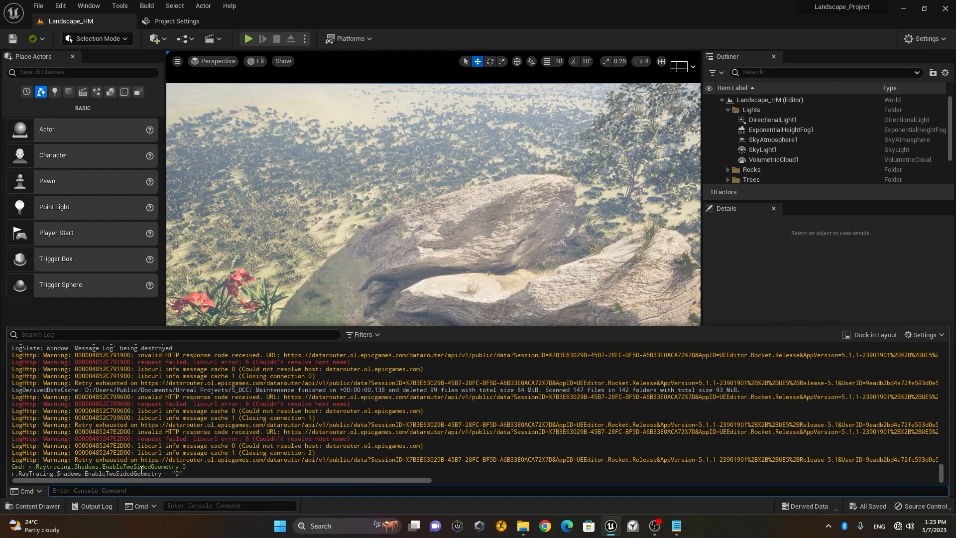
pyautogui.click(79, 506)
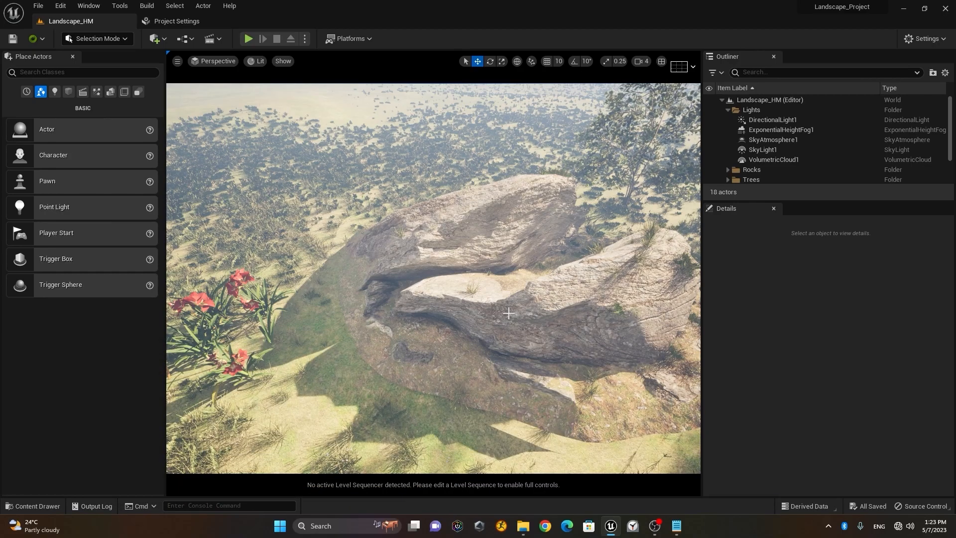
# - Examine the shadows on the rocks, red flowers and grass from several distances and angles
pyautogui.keyDown('alt'); pyautogui.moveTo(455, 311); pyautogui.dragTo(642, 344); pyautogui.keyUp('alt')
pyautogui.keyDown('alt'); pyautogui.moveTo(433, 278); pyautogui.dragTo(363, 278, button='right'); pyautogui.keyUp('alt')
pyautogui.moveTo(433, 278)
pyautogui.keyDown('alt'); pyautogui.mouseDown()
pyautogui.moveTo(543, 284)
pyautogui.moveTo(448, 279)
pyautogui.mouseUp(); pyautogui.keyUp('alt')
pyautogui.keyDown('alt'); pyautogui.moveTo(433, 278); pyautogui.dragTo(339, 278, button='right'); pyautogui.keyUp('alt')
pyautogui.keyDown('alt'); pyautogui.moveTo(434, 278); pyautogui.dragTo(209, 234); pyautogui.keyUp('alt')
pyautogui.keyDown('alt'); pyautogui.moveTo(480, 293); pyautogui.dragTo(512, 296, button='right'); pyautogui.keyUp('alt')
pyautogui.keyDown('alt'); pyautogui.moveTo(209, 349); pyautogui.dragTo(433, 316); pyautogui.keyUp('alt')
pyautogui.keyDown('alt'); pyautogui.moveTo(434, 315); pyautogui.dragTo(384, 318, button='right'); pyautogui.keyUp('alt')
pyautogui.moveTo(383, 318); pyautogui.dragTo(384, 373)
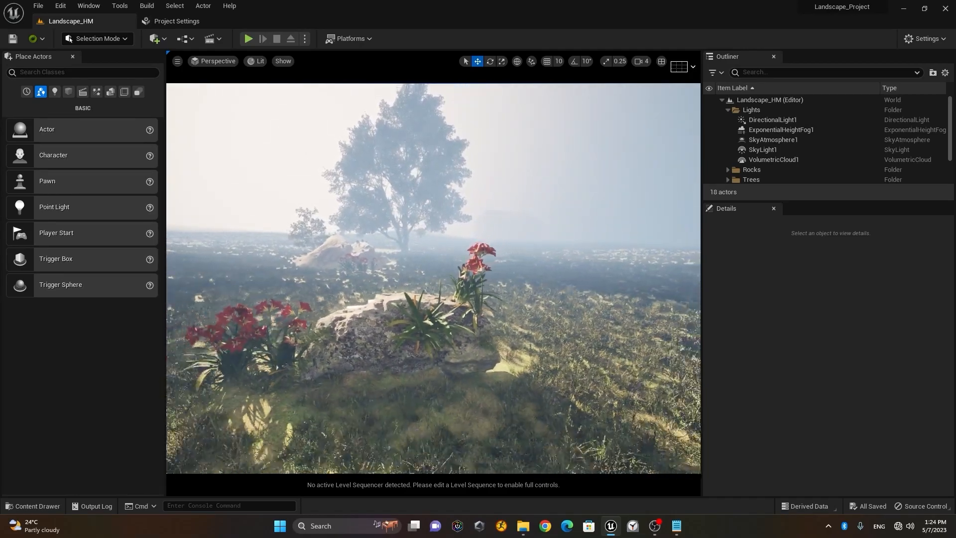
pyautogui.moveTo(383, 319); pyautogui.dragTo(403, 332, button='right')
pyautogui.press('w')
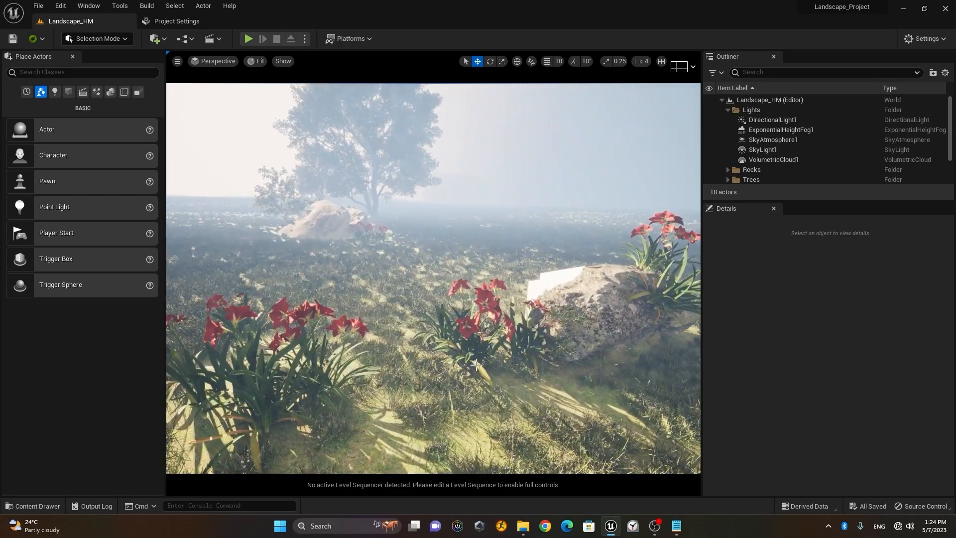
pyautogui.press('s')
pyautogui.press('w')
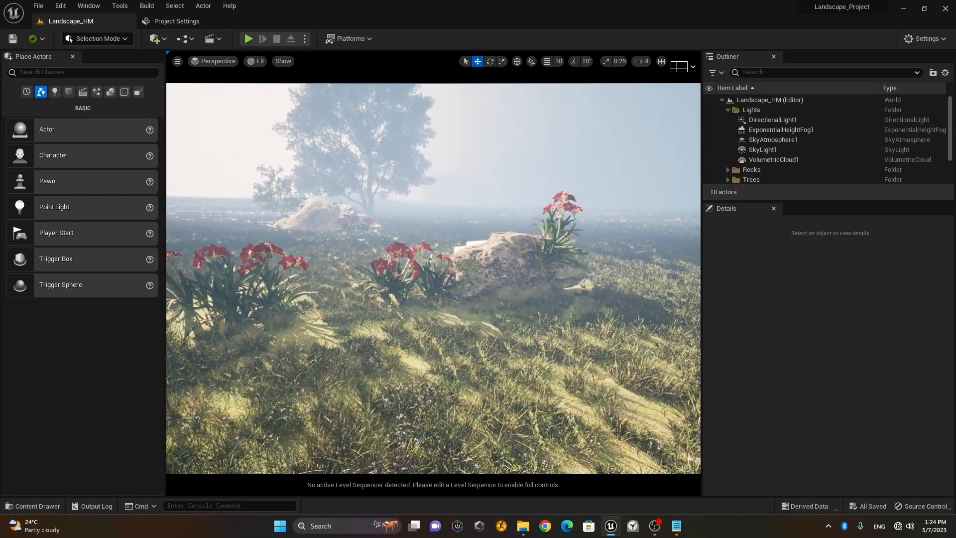
pyautogui.press('w')
pyautogui.press('w')
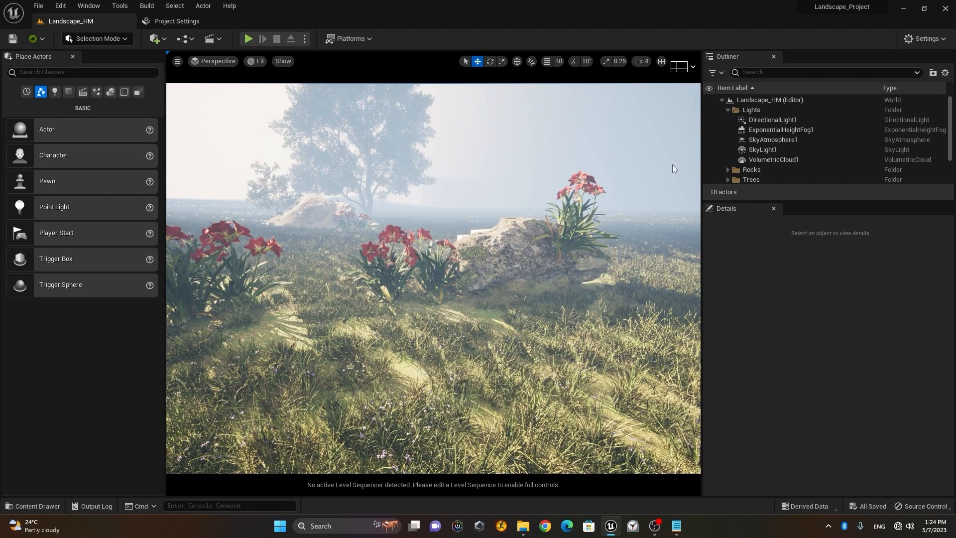
# - Select DirectionalLight1 and review its Cast Ray Traced Shadows choices, keeping Use Project Setting
pyautogui.click(790, 118)
pyautogui.click(897, 353)
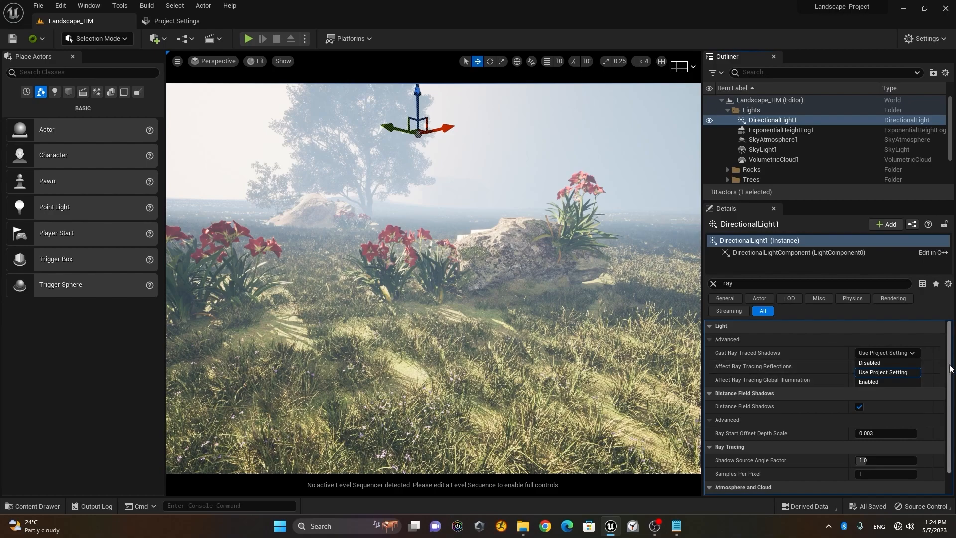
pyautogui.moveTo(369, 350); pyautogui.dragTo(379, 345, button='right')
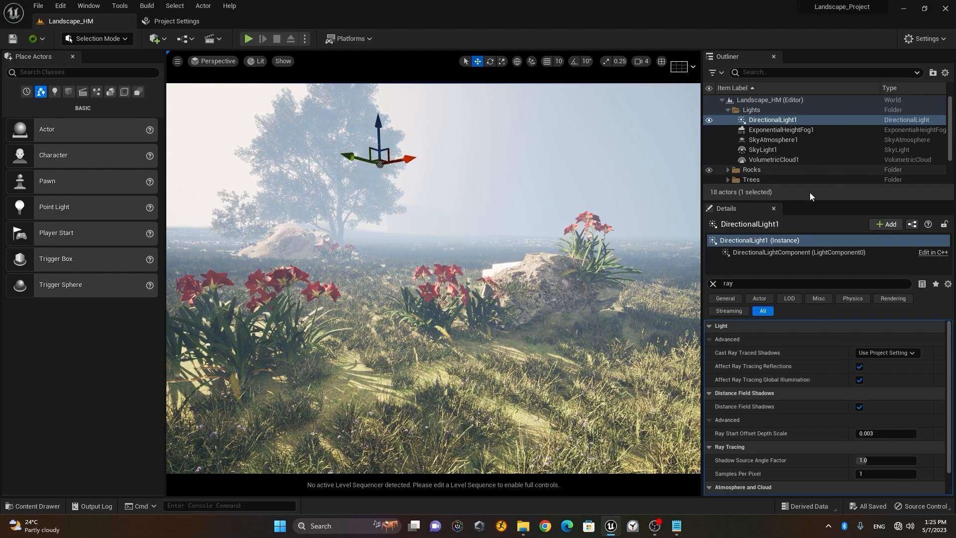
pyautogui.moveTo(420, 262); pyautogui.dragTo(546, 284, button='right')
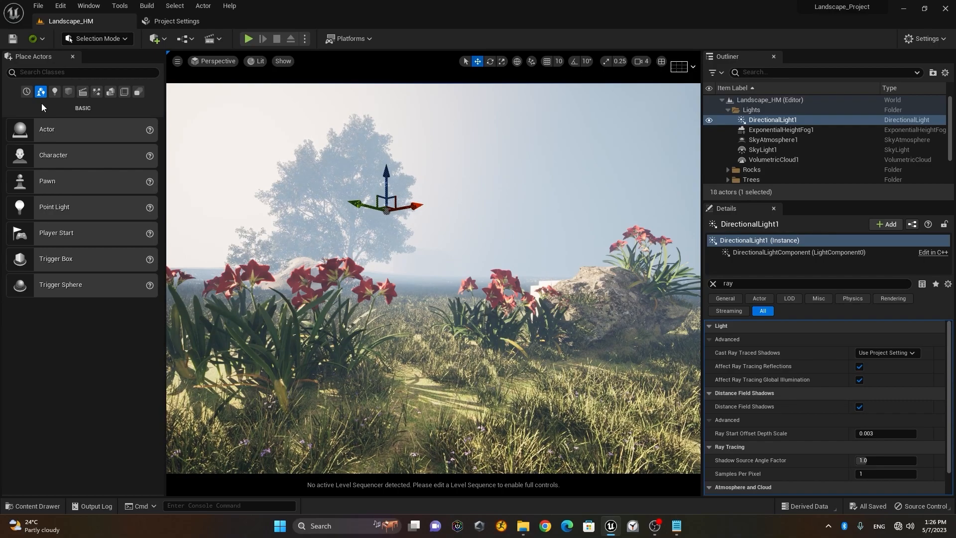
# - Place a PostProcessVolume in the scene between the flower clumps and move it into the Lights folder
pyautogui.click(97, 92)
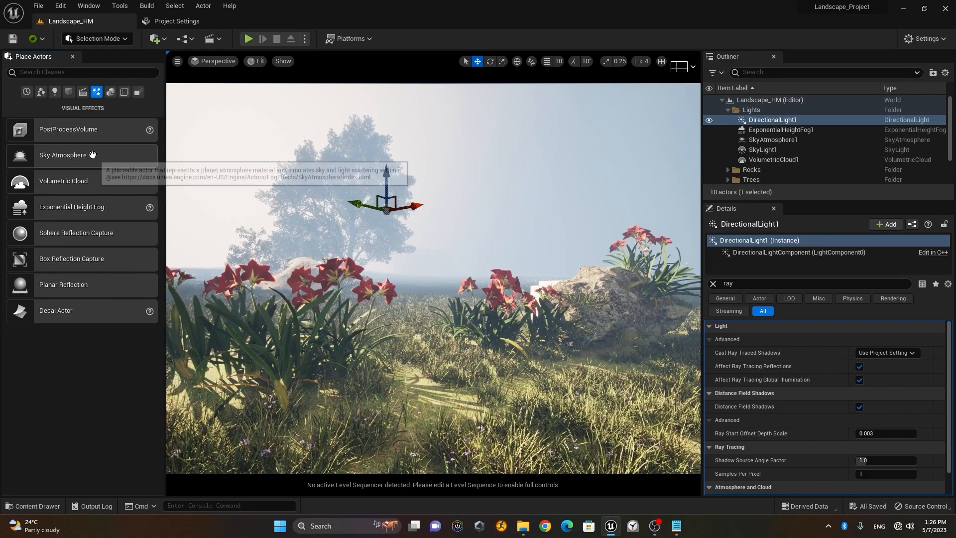
pyautogui.moveTo(102, 130); pyautogui.dragTo(426, 268)
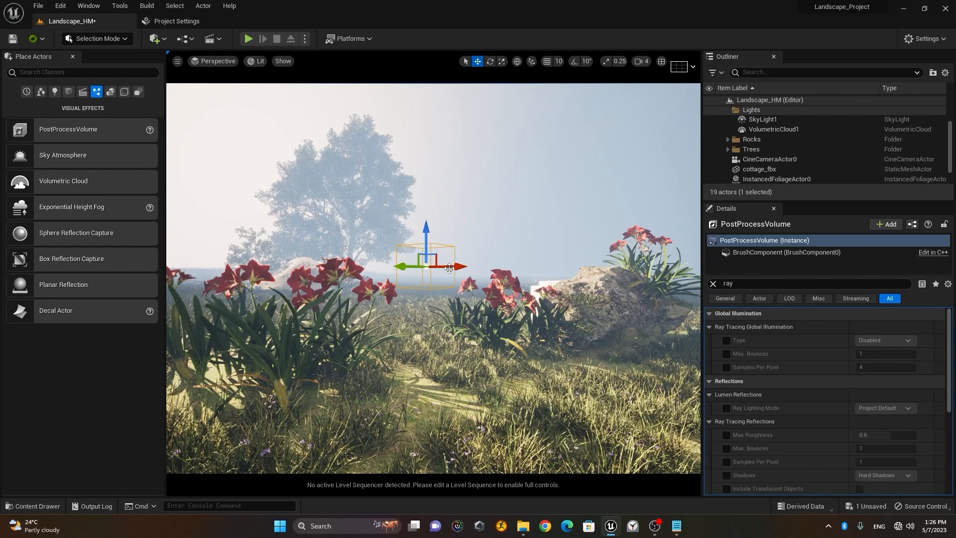
pyautogui.moveTo(800, 201); pyautogui.dragTo(797, 263)
pyautogui.moveTo(758, 231); pyautogui.dragTo(754, 110)
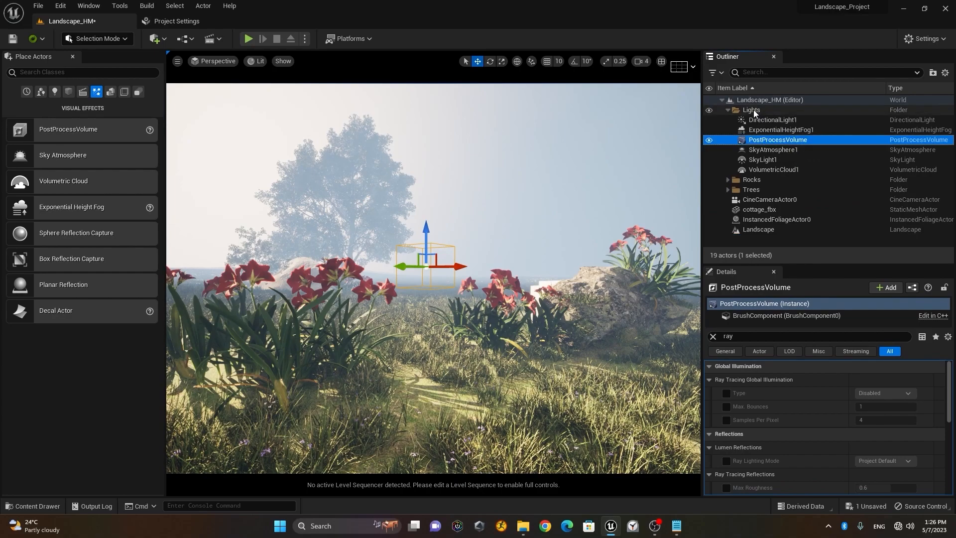
# - Filter the PostProcessVolume's properties by "infin", enable Infinite Extent (Unbound) and clear the filter
pyautogui.click(749, 336)
pyautogui.doubleClick(750, 336)
pyautogui.write('in')
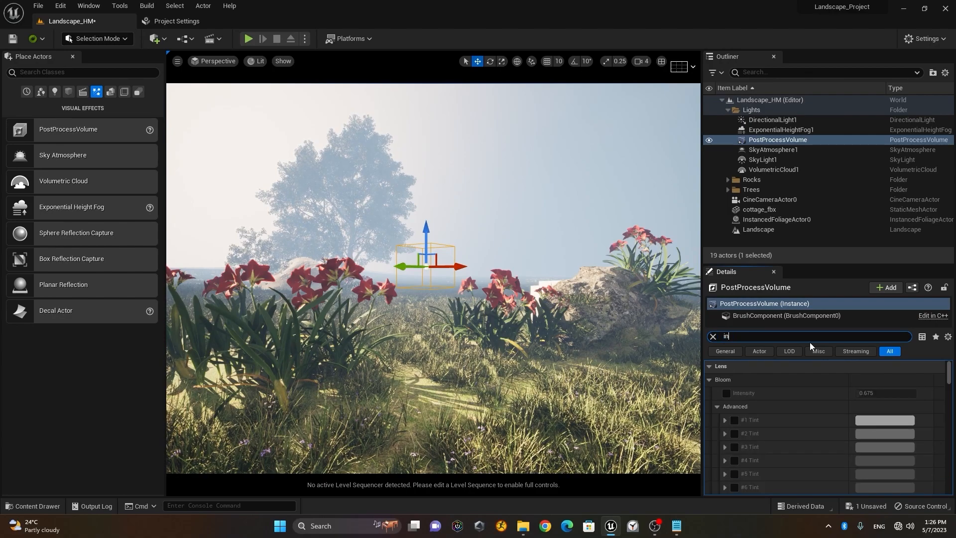
pyautogui.write('fin')
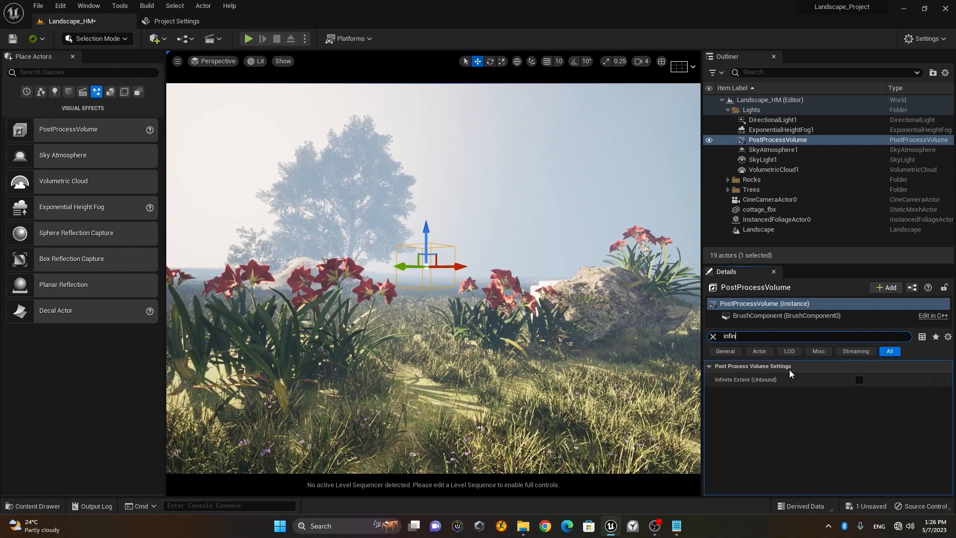
pyautogui.click(859, 380)
pyautogui.click(714, 338)
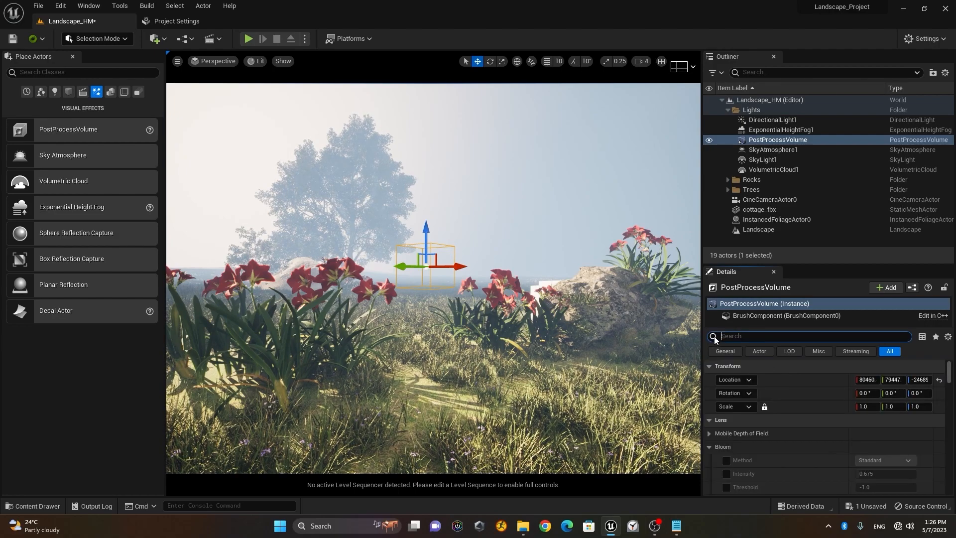
# - Collapse the volume's Bloom settings and override the exposure Metering Mode with Manual
pyautogui.moveTo(803, 264); pyautogui.dragTo(803, 182)
pyautogui.scroll(-3, 791, 389)
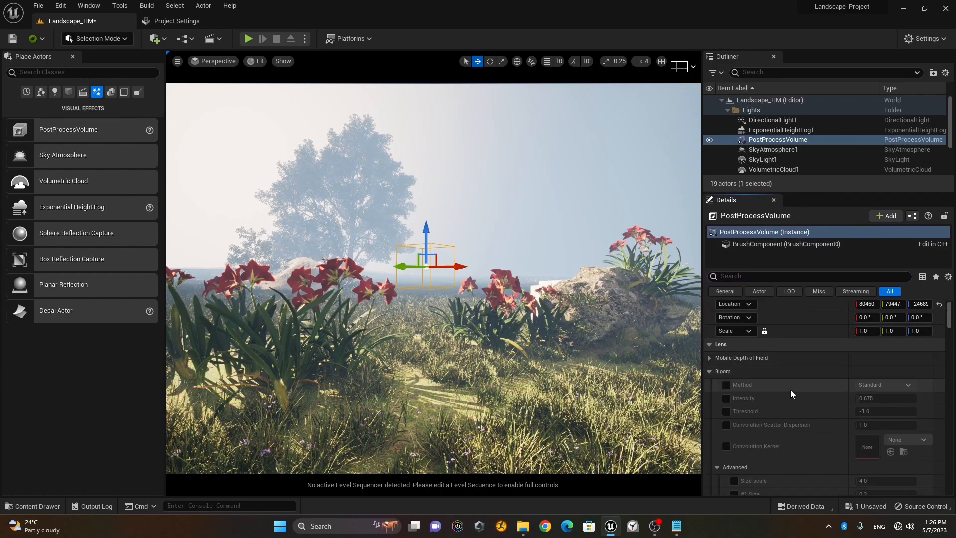
pyautogui.scroll(3, 790, 390)
pyautogui.click(708, 387)
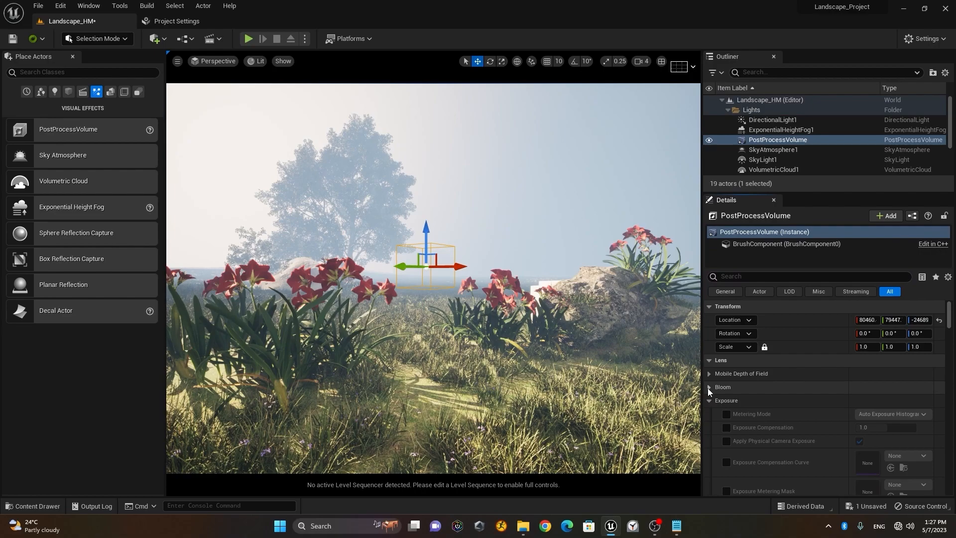
pyautogui.click(726, 414)
pyautogui.click(894, 415)
pyautogui.click(890, 442)
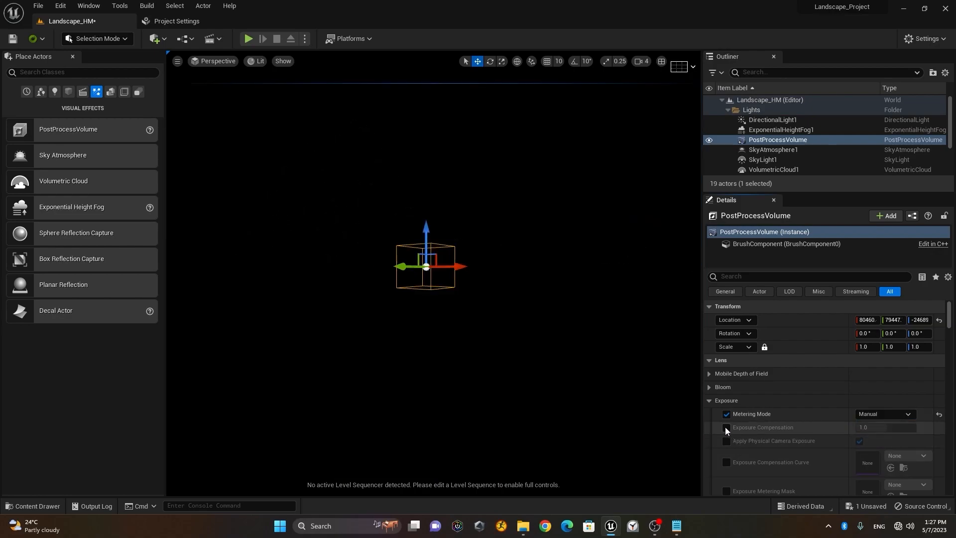
# - Override the volume's Exposure Compensation and try values of 5, 10 and 12
pyautogui.click(726, 427)
pyautogui.click(882, 428)
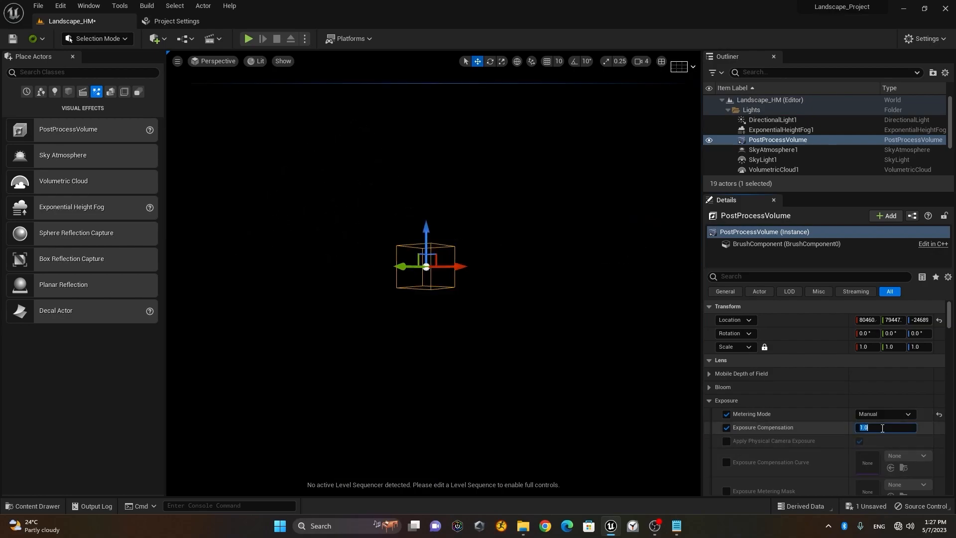
pyautogui.write('5')
pyautogui.press('Return')
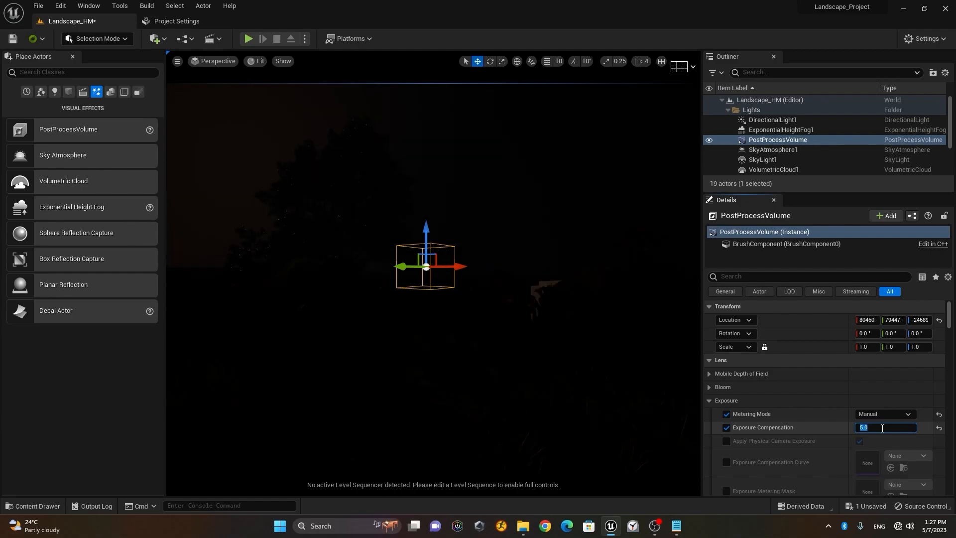
pyautogui.write('10')
pyautogui.press('Return')
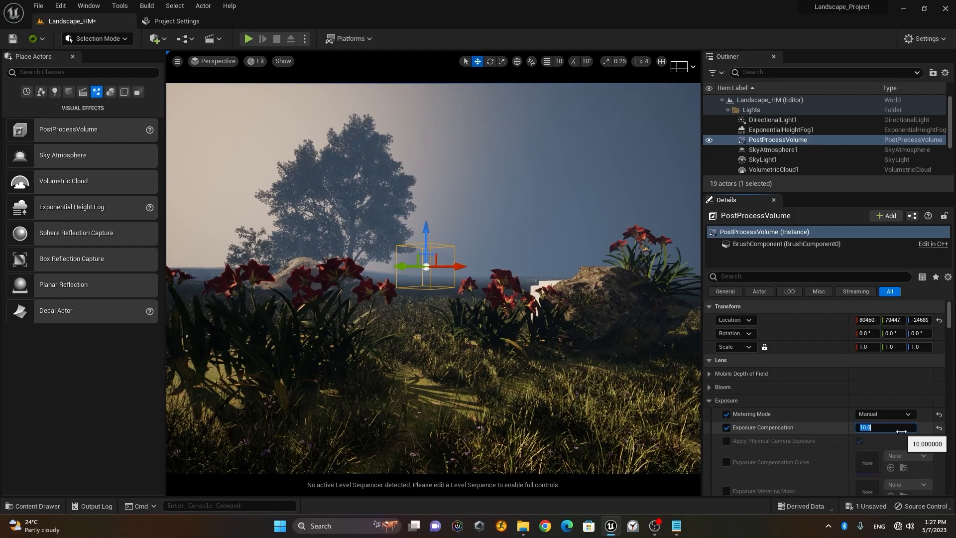
pyautogui.write('1')
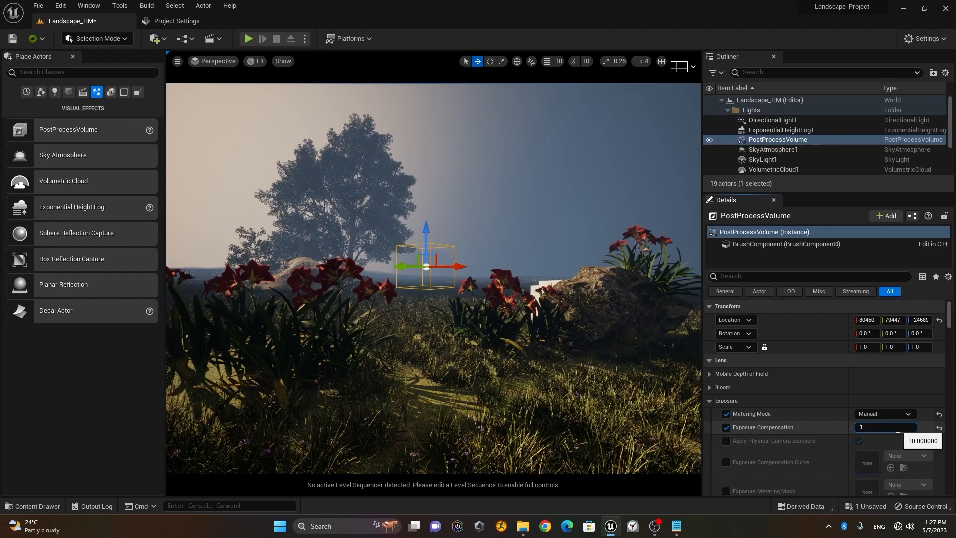
pyautogui.write('2')
pyautogui.press('Return')
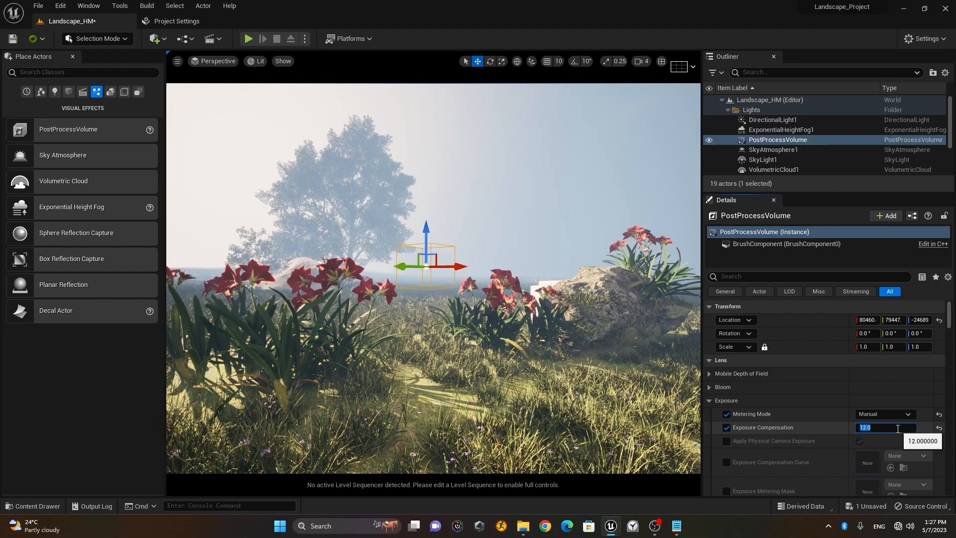
# - Set the Exposure Compensation to 11 and collapse the Exposure settings
pyautogui.press('BackSpace')
pyautogui.write('11')
pyautogui.press('Return')
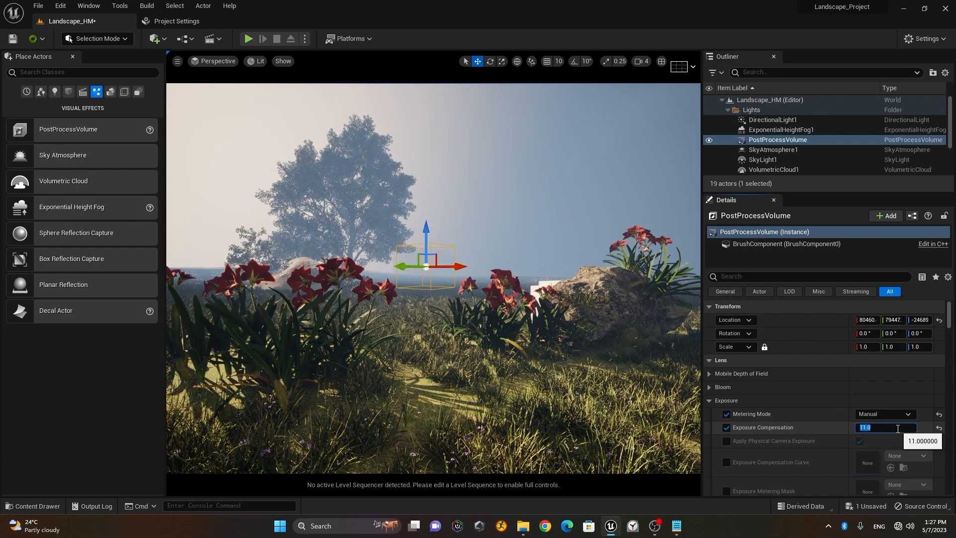
pyautogui.click(709, 401)
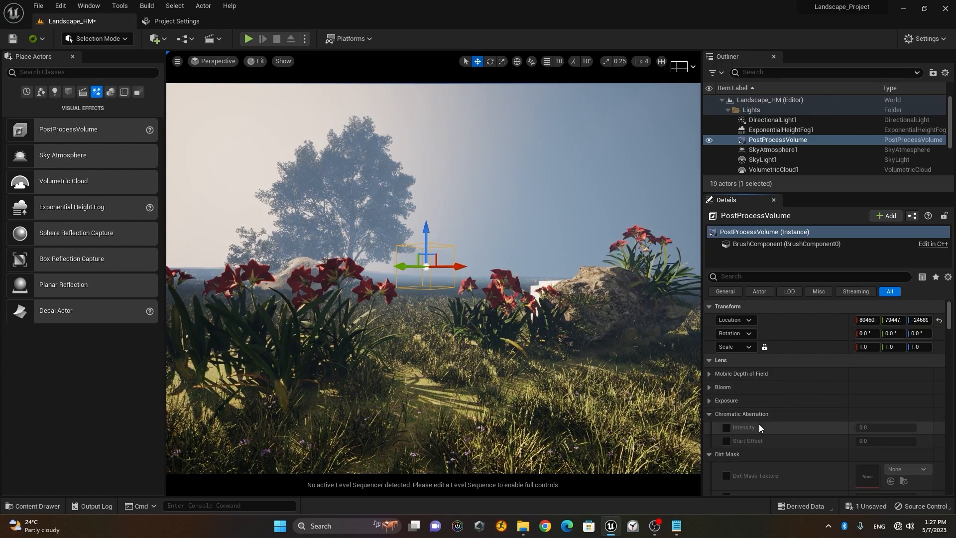
# - Collapse the volume's Chromatic Aberration, Dirt Mask, Camera, Local Exposure, Lens Flares, Image Effects and Depth of Field settings
pyautogui.click(707, 414)
pyautogui.click(707, 426)
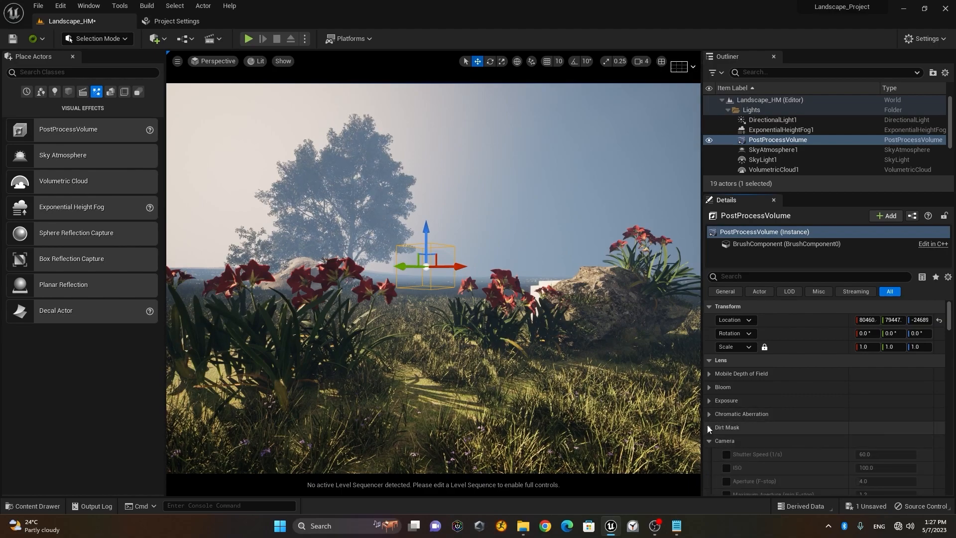
pyautogui.click(709, 440)
pyautogui.click(709, 454)
pyautogui.scroll(-2, 730, 429)
pyautogui.click(722, 421)
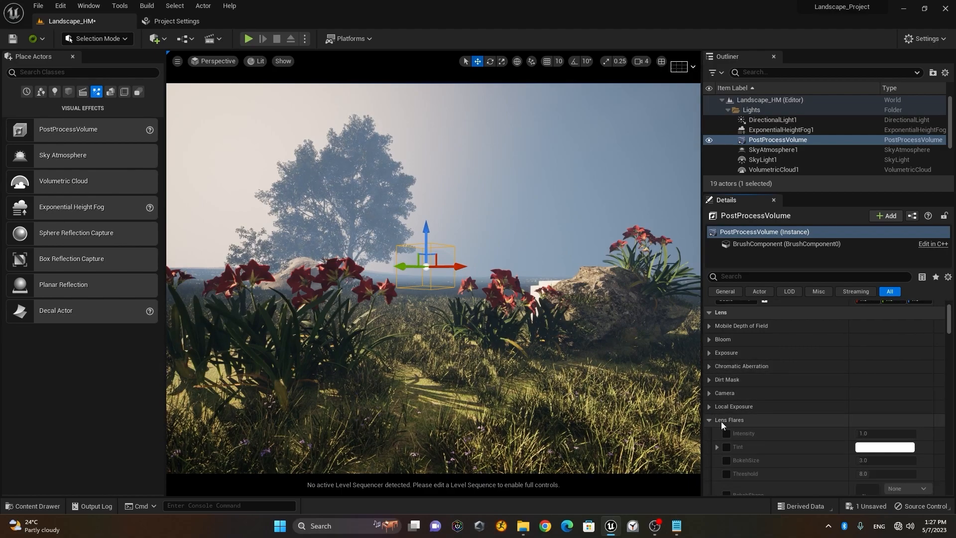
pyautogui.click(709, 420)
pyautogui.click(709, 433)
pyautogui.click(709, 446)
# - Collapse the Temperature, Global, Shadows, Midtones, Highlights and Misc groups of the volume's Color Grading settings
pyautogui.click(709, 474)
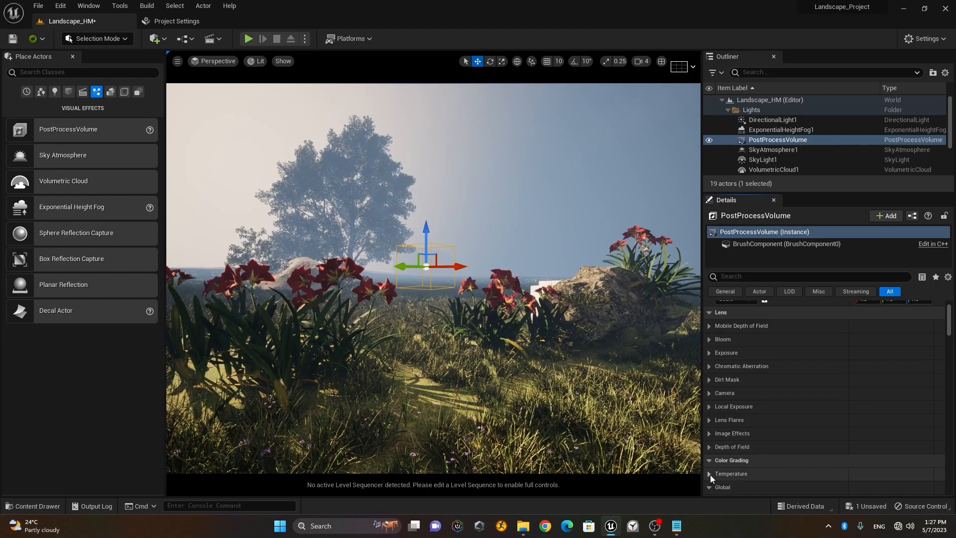
pyautogui.scroll(-3, 710, 474)
pyautogui.click(709, 409)
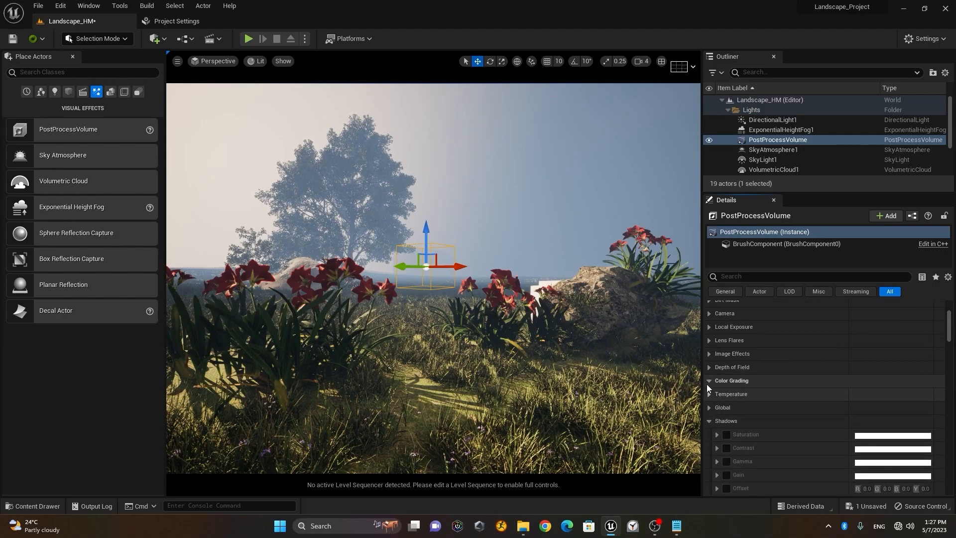
pyautogui.click(709, 421)
pyautogui.click(709, 434)
pyautogui.scroll(-2, 707, 461)
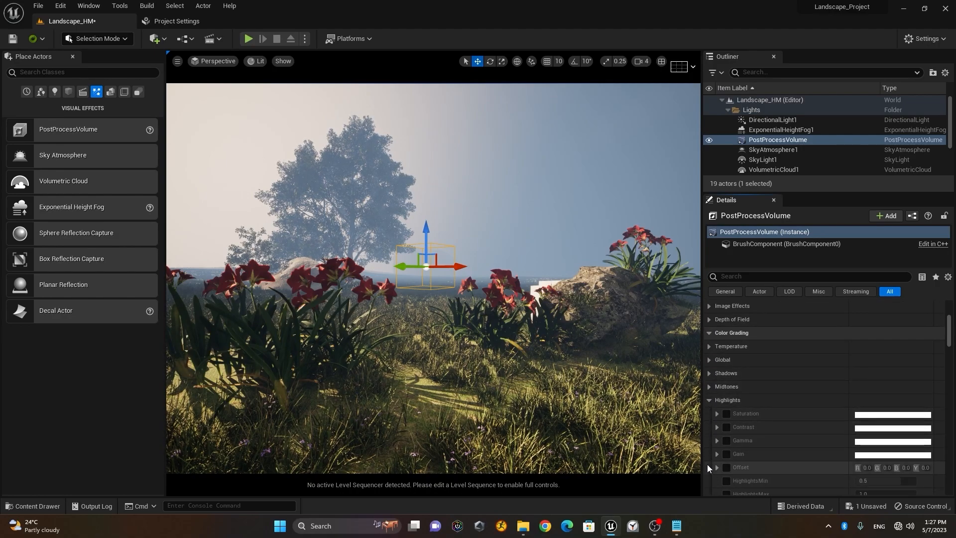
pyautogui.click(709, 400)
pyautogui.click(709, 414)
# - Collapse the volume's Film, Global Illumination and Reflections categories and the Post Process Materials and Ambient Cubemap groups
pyautogui.click(709, 426)
pyautogui.scroll(-3, 712, 438)
pyautogui.click(709, 377)
pyautogui.click(710, 390)
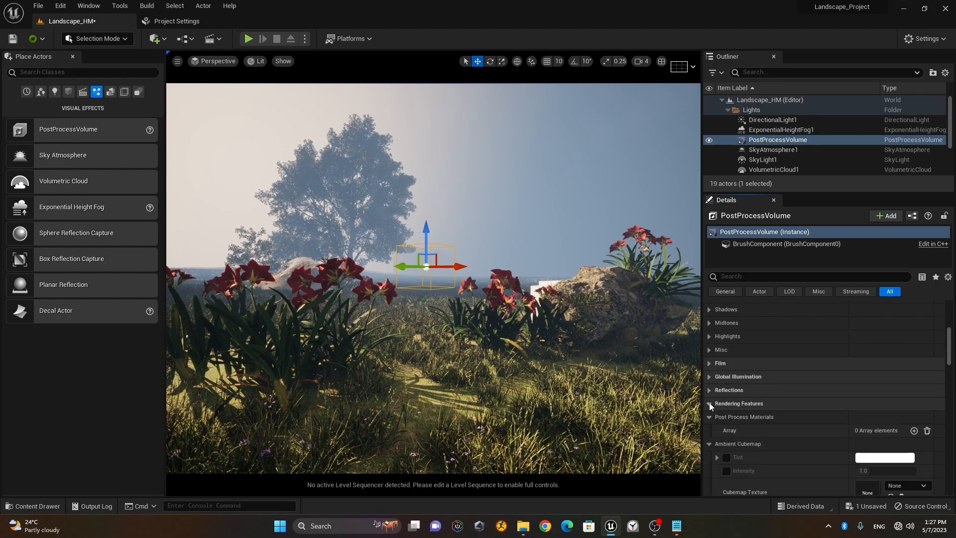
pyautogui.click(709, 417)
pyautogui.click(708, 430)
pyautogui.scroll(-3, 709, 441)
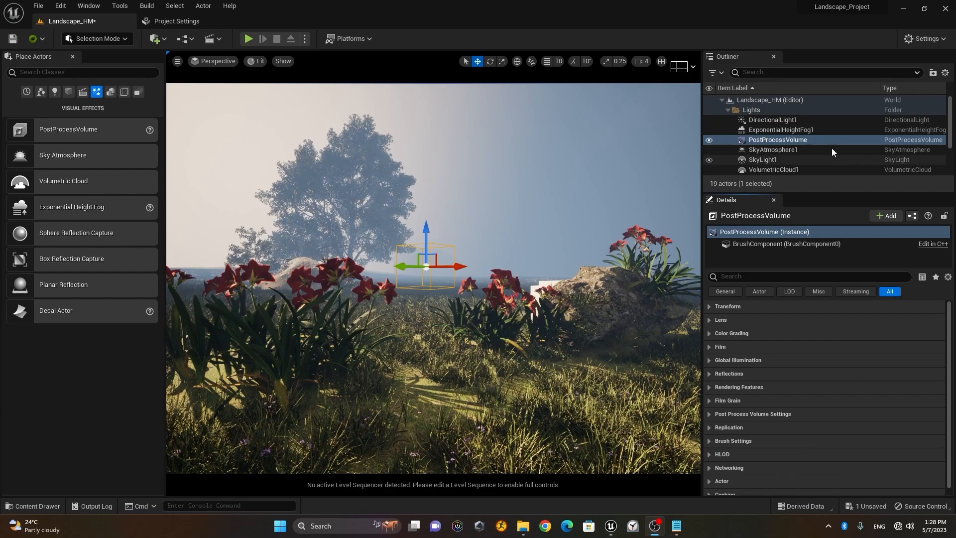
# - Select the ExponentialHeightFog1 actor in the Lights folder
pyautogui.click(804, 130)
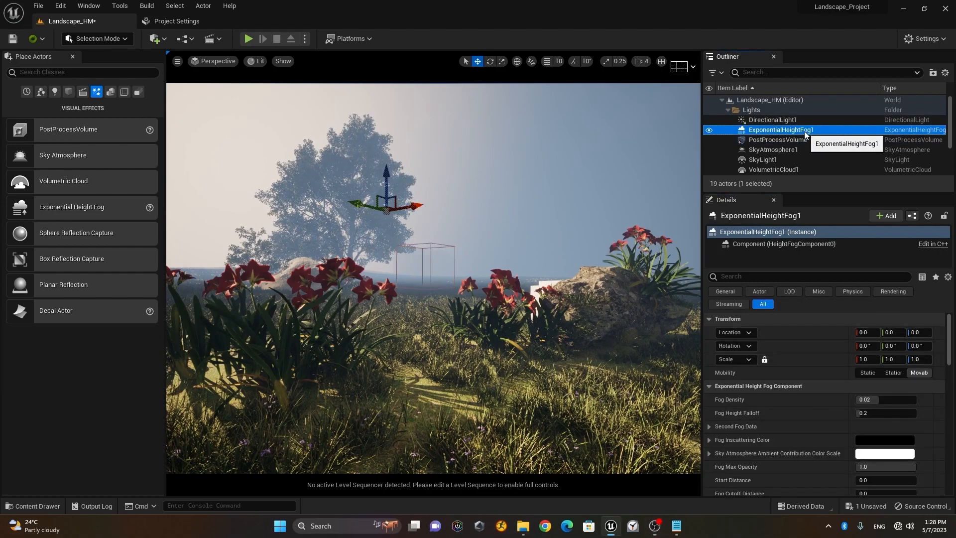
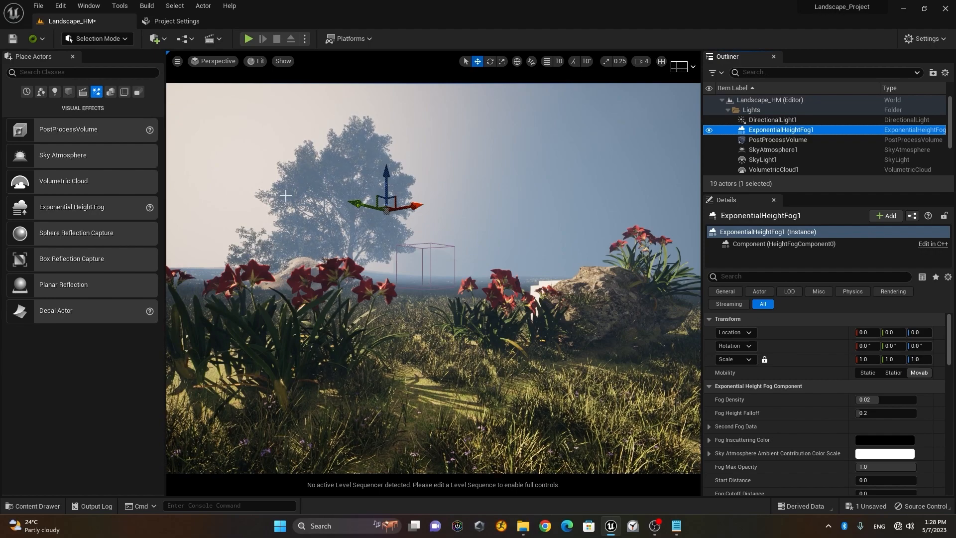
# - Switch to the browser, examine a related New York street photo among the urban scene images, and close the browser
pyautogui.click(655, 526)
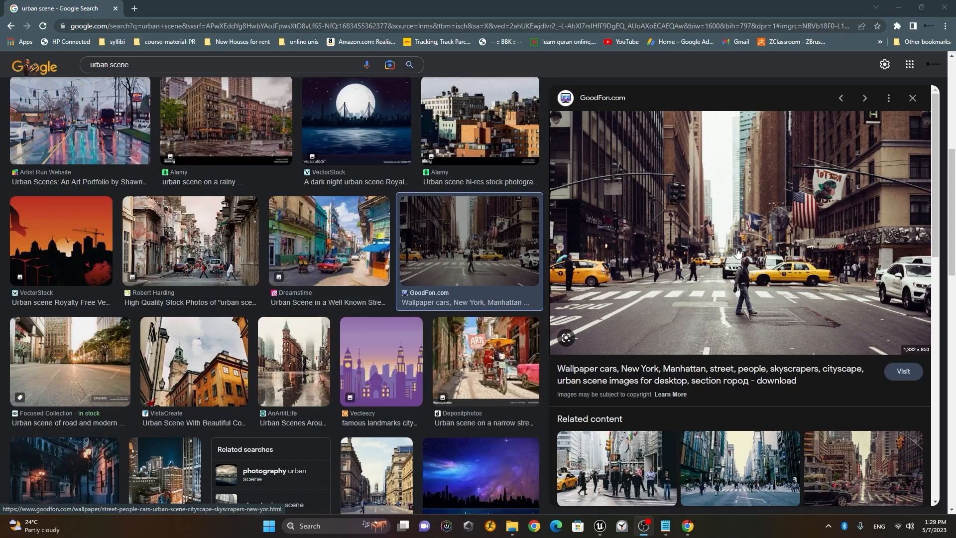
pyautogui.click(643, 457)
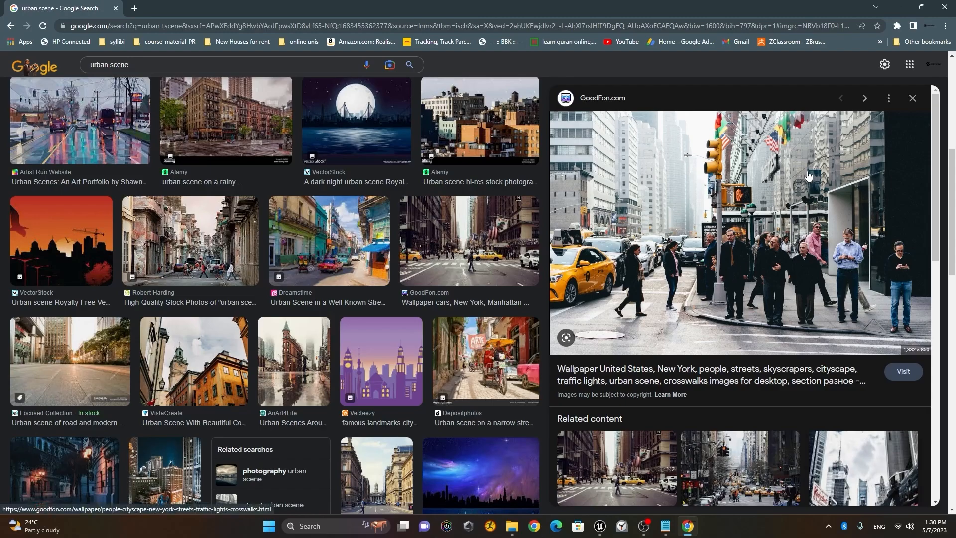
pyautogui.click(945, 7)
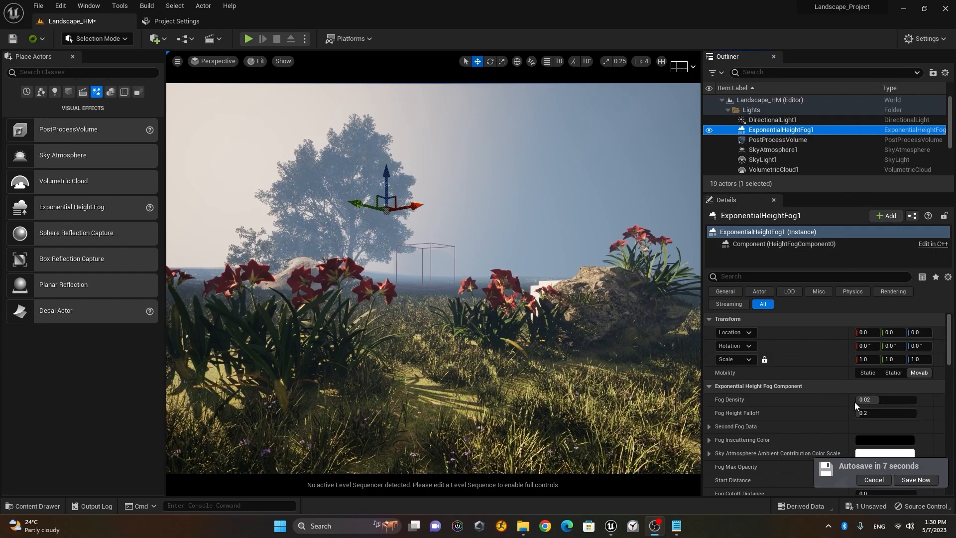
# - Run the pending autosave and enable Volumetric Fog on the height fog, filtering its properties by "volum" and clearing the filter
pyautogui.click(916, 479)
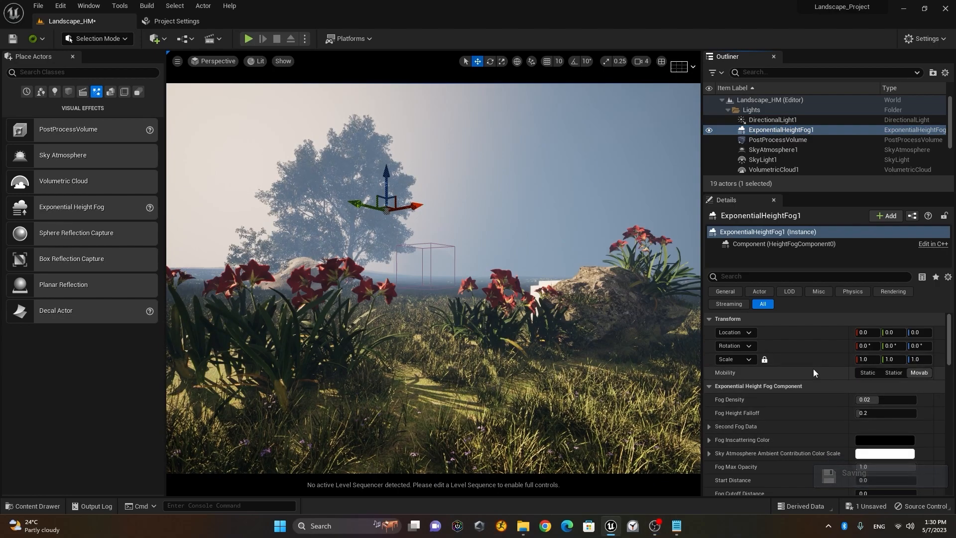
pyautogui.scroll(-1, 814, 372)
pyautogui.scroll(-5, 814, 370)
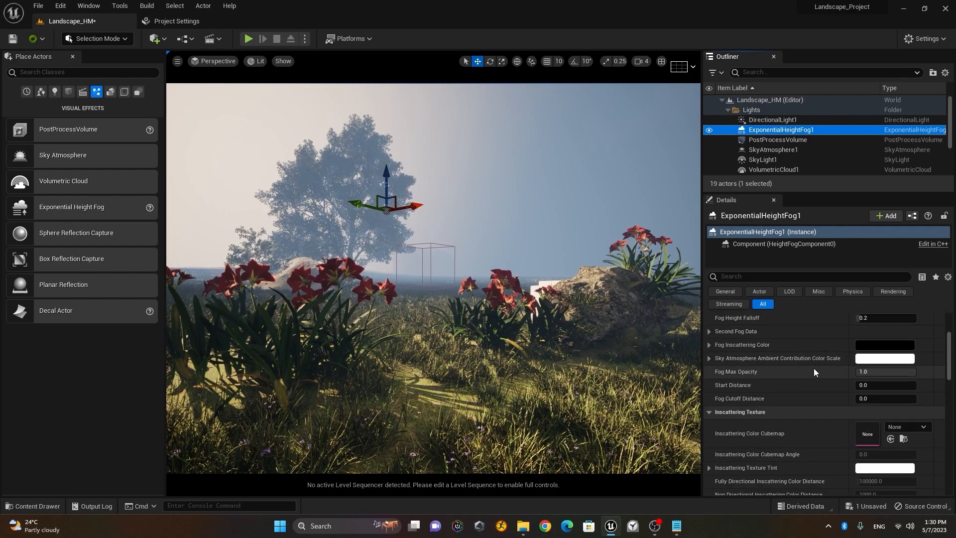
pyautogui.click(734, 276)
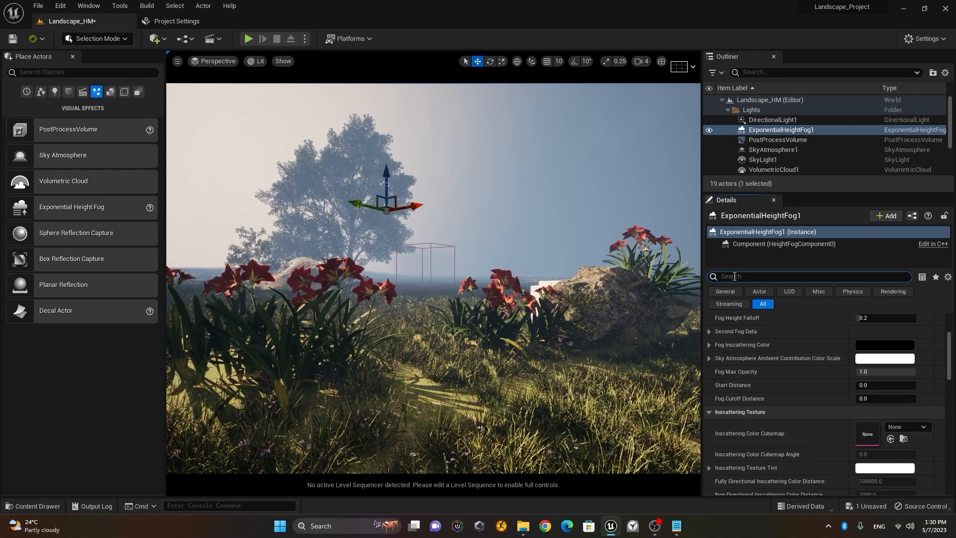
pyautogui.write('volum')
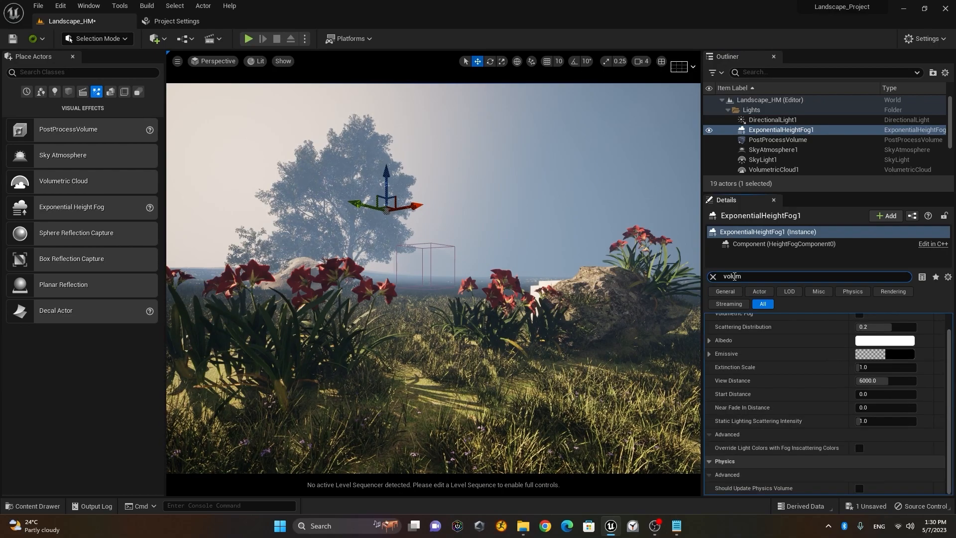
pyautogui.scroll(1, 780, 391)
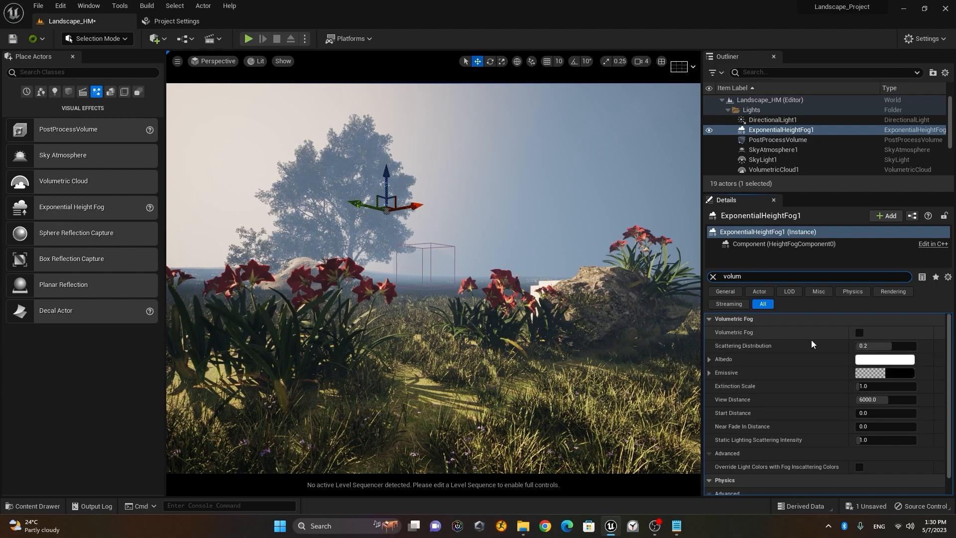
pyautogui.click(859, 333)
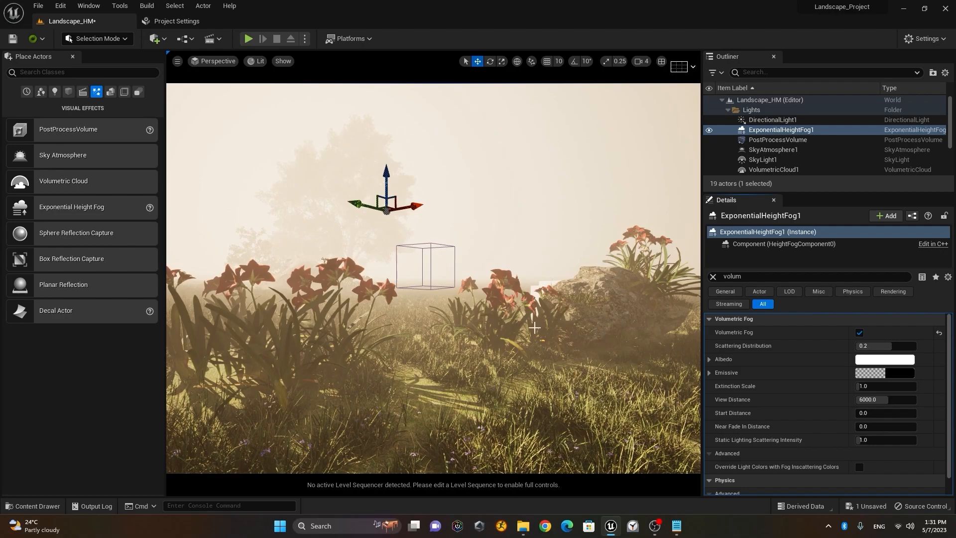
pyautogui.click(713, 277)
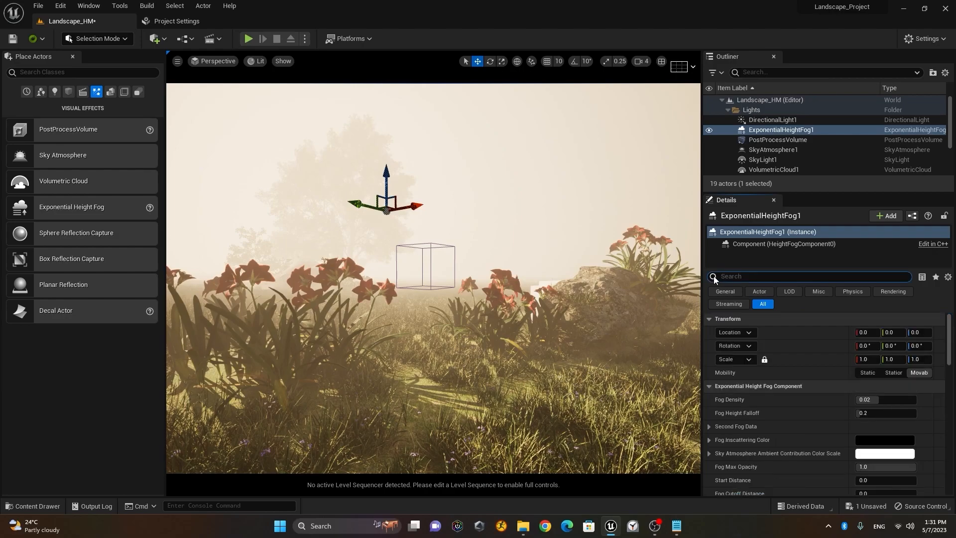
# - Lower the Fog Density to 0.0024, try Fog Height Falloff values of about 0.31 and 0.23, and reset the falloff
pyautogui.scroll(-2, 812, 403)
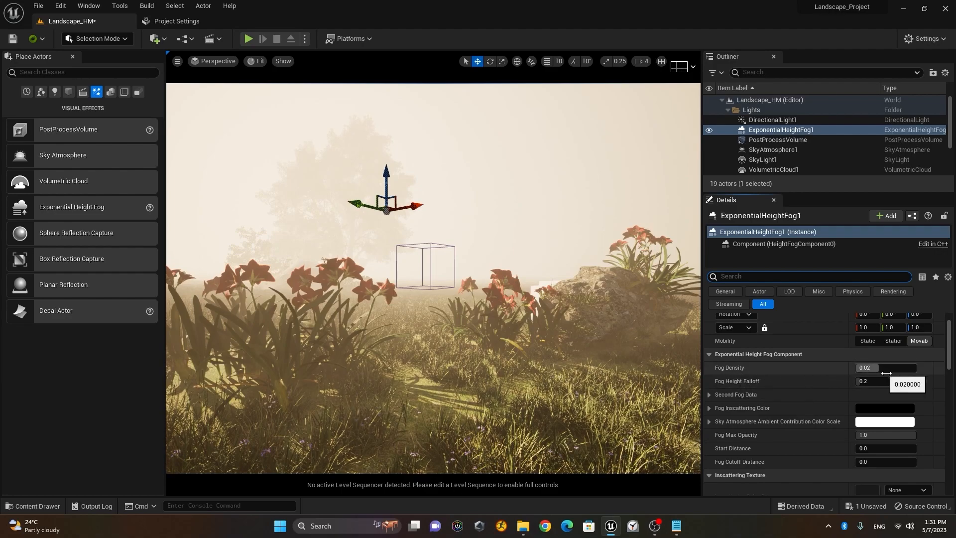
pyautogui.moveTo(872, 369); pyautogui.dragTo(858, 368)
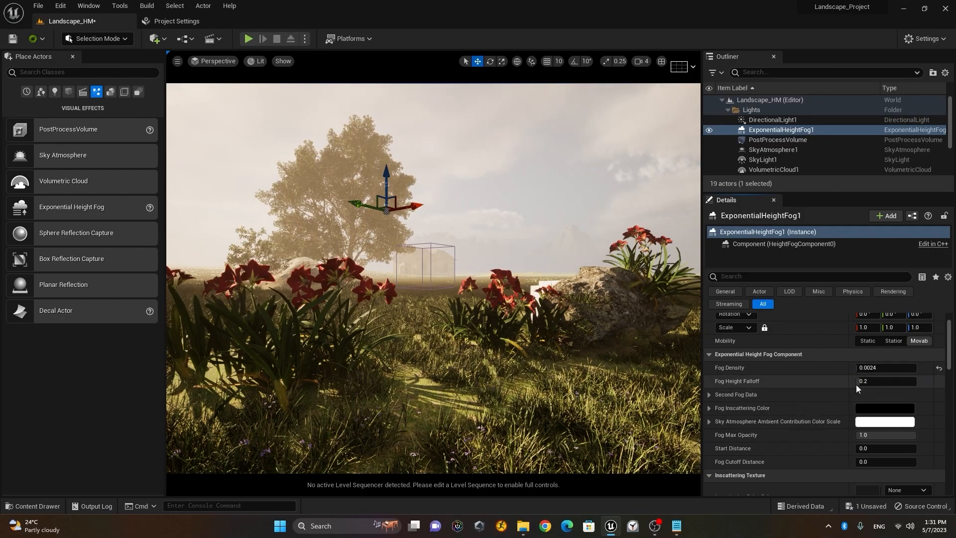
pyautogui.moveTo(863, 381)
pyautogui.mouseDown()
pyautogui.moveTo(921, 381)
pyautogui.moveTo(879, 381)
pyautogui.mouseUp()
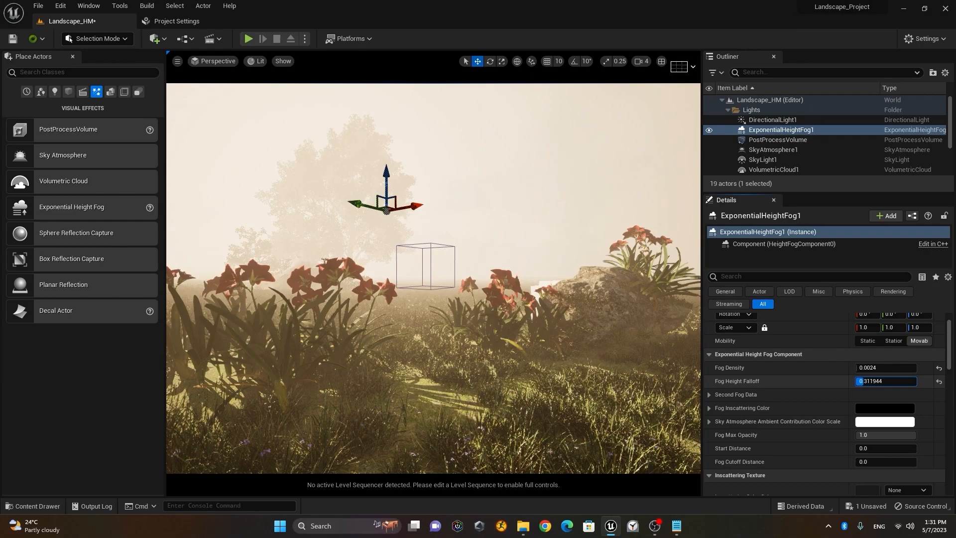
pyautogui.moveTo(879, 381)
pyautogui.mouseDown()
pyautogui.moveTo(859, 381)
pyautogui.moveTo(873, 381)
pyautogui.mouseUp()
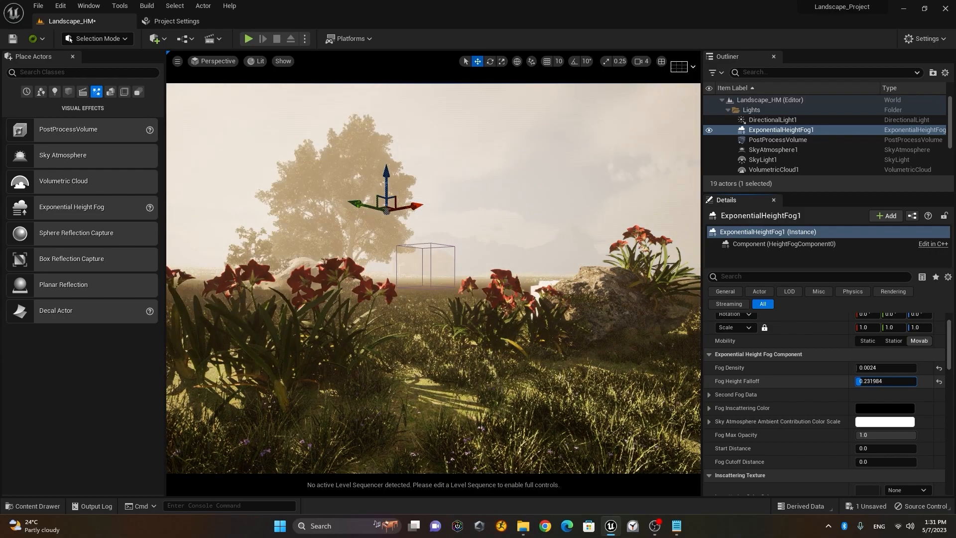
pyautogui.click(939, 381)
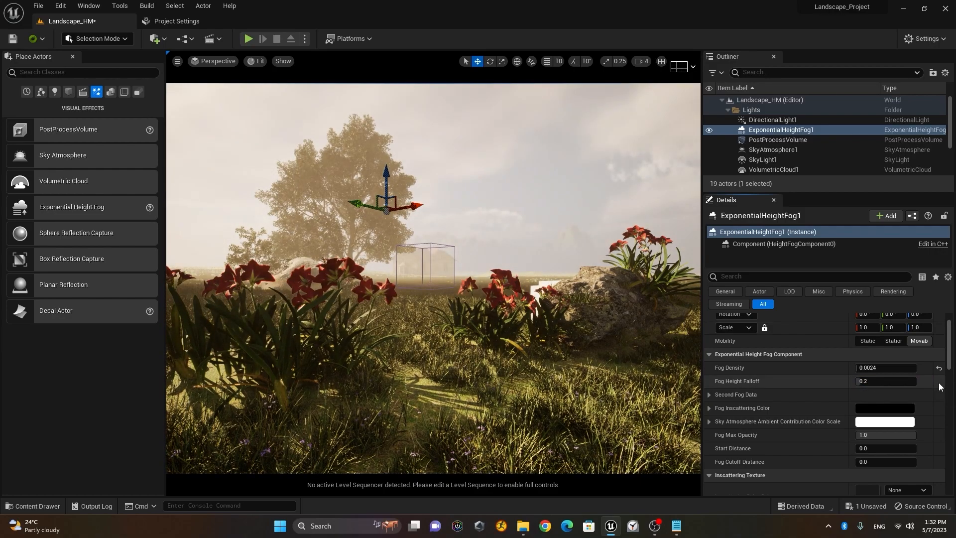
# - Set the Fog Height Falloff of the height fog to 0.3
pyautogui.click(880, 381)
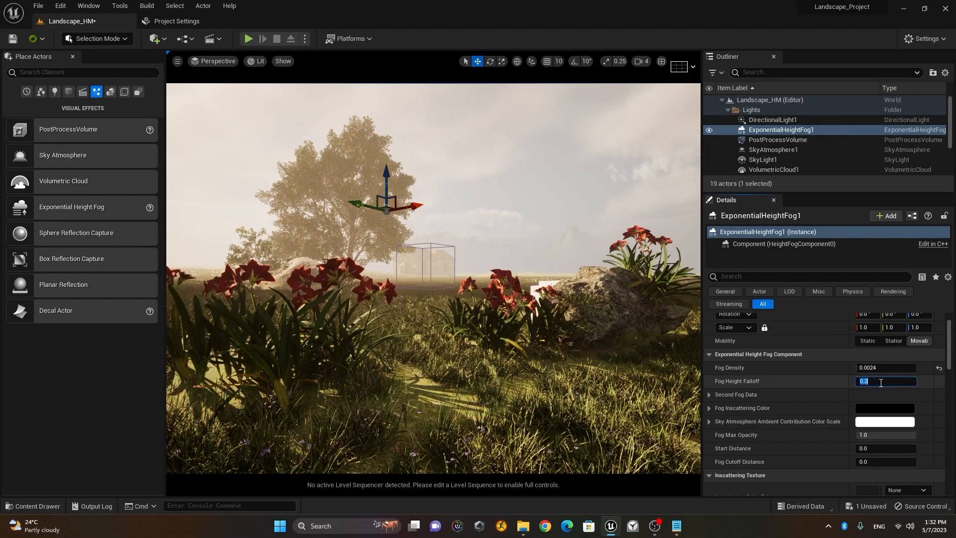
pyautogui.write('0.3')
pyautogui.press('Return')
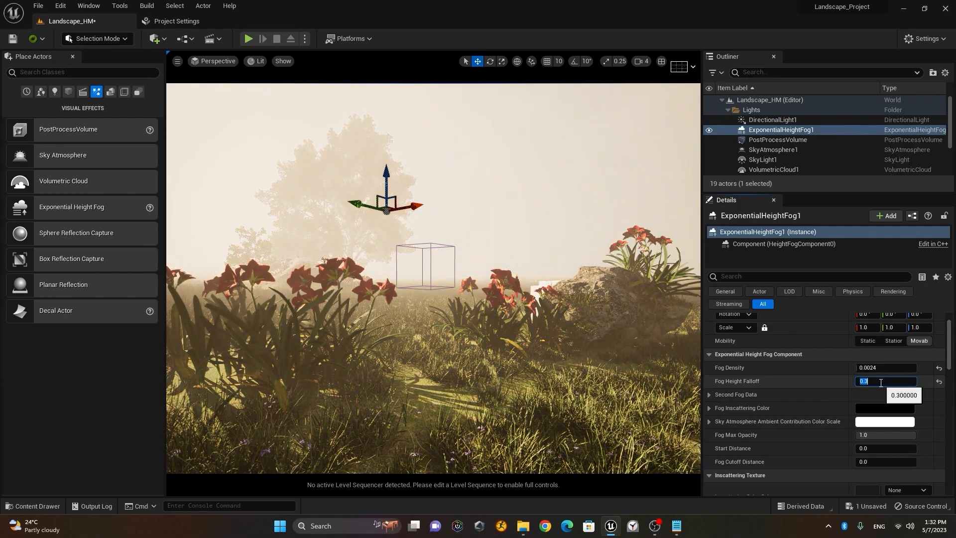
# - Try Fog Density values of 0.002 and 0.001 on the height fog and set it to 0.0005
pyautogui.click(872, 368)
pyautogui.moveTo(872, 368); pyautogui.dragTo(894, 369)
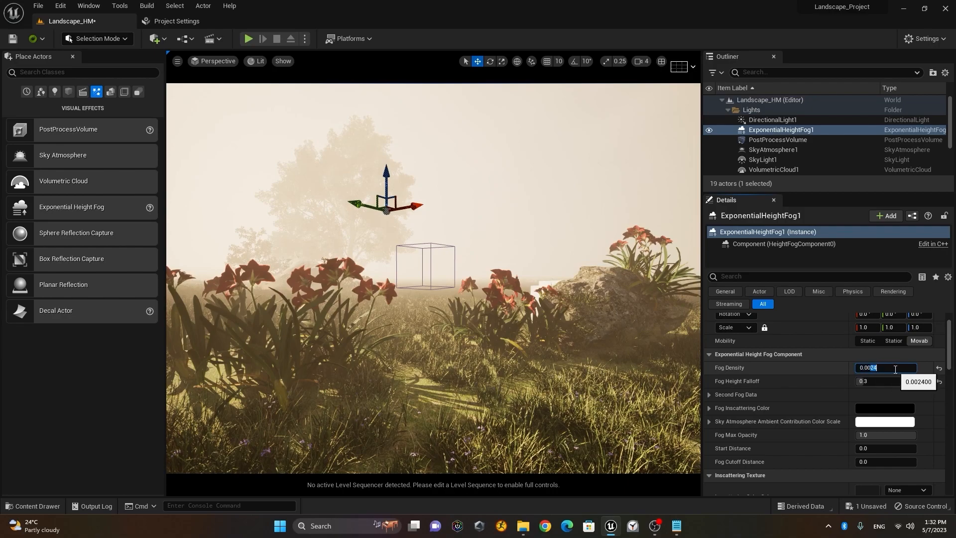
pyautogui.write('2')
pyautogui.press('Return')
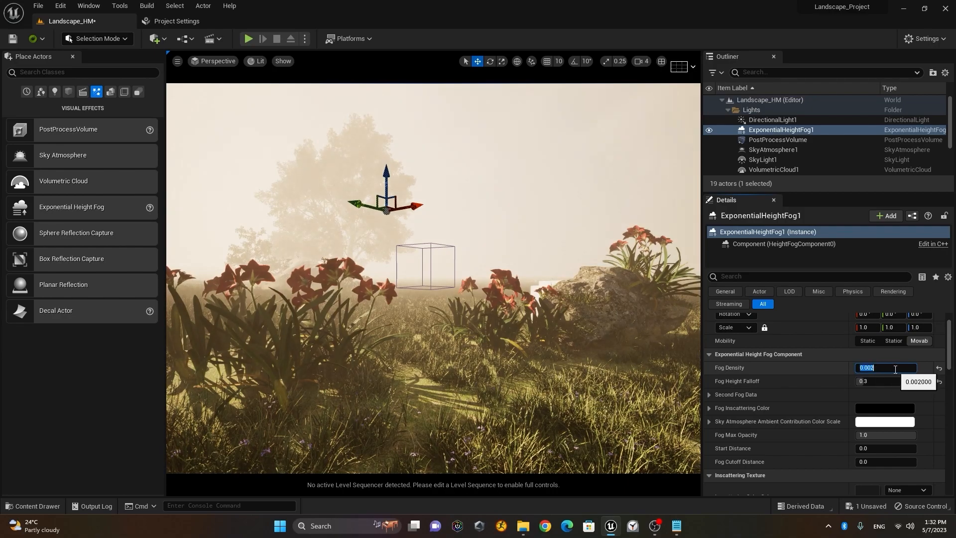
pyautogui.write('0.001')
pyautogui.press('Return')
pyautogui.click(895, 369)
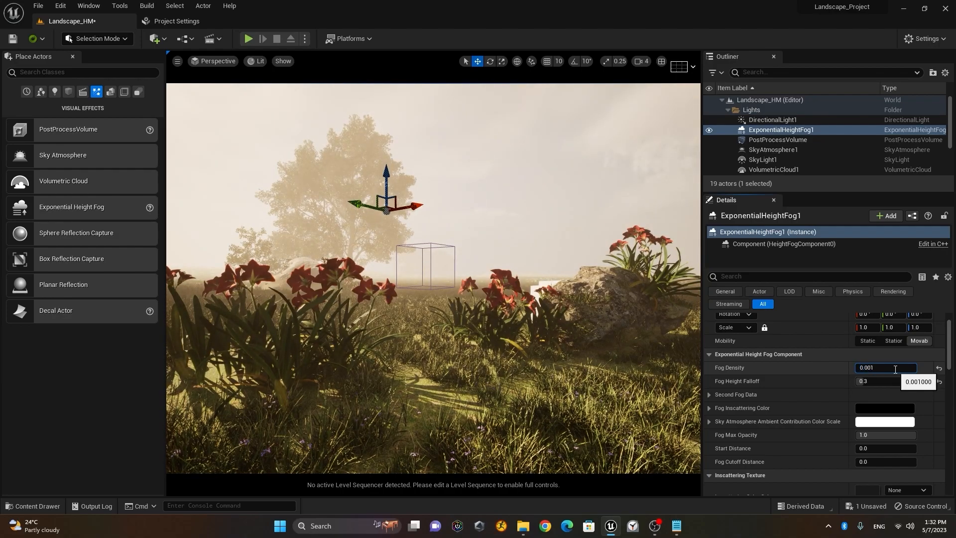
pyautogui.write('05')
pyautogui.press('Return')
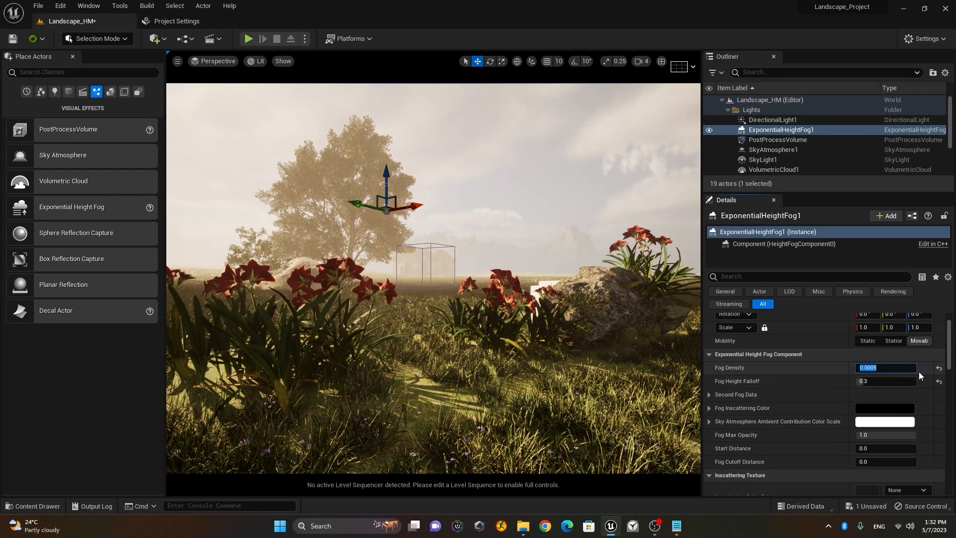
# - Examine the height fog's Second Fog Data and Fog Inscattering Color component settings
pyautogui.click(708, 395)
pyautogui.click(708, 395)
pyautogui.click(706, 408)
pyautogui.click(707, 408)
# - Try several tints up to a saturated yellow-green for the Sky Atmosphere Ambient Contribution Color Scale and cancel the color change
pyautogui.scroll(-2, 711, 422)
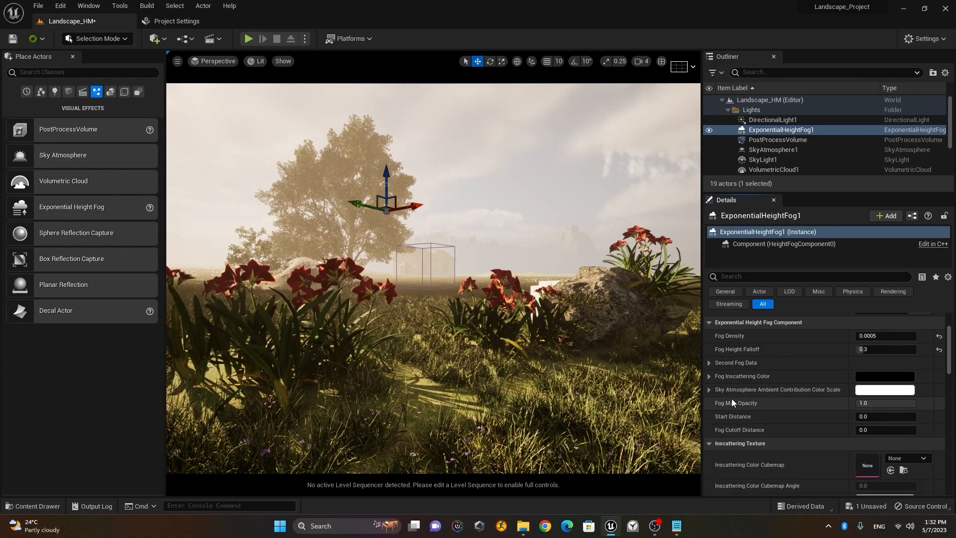
pyautogui.scroll(-1, 770, 412)
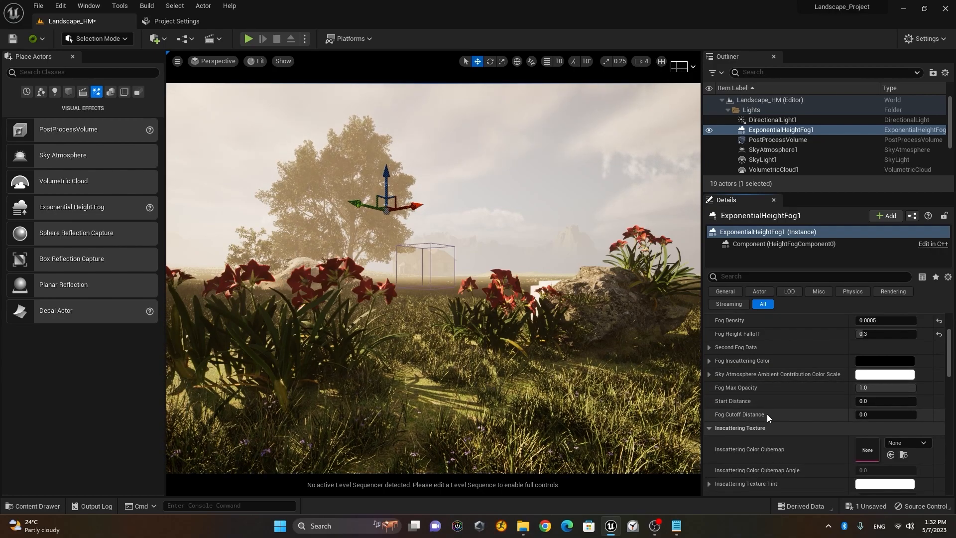
pyautogui.click(874, 375)
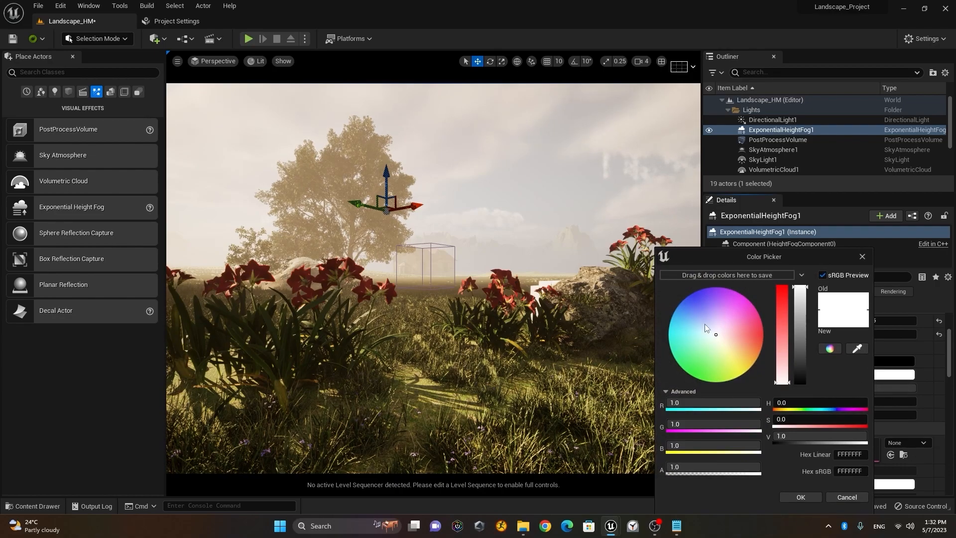
pyautogui.click(698, 312)
pyautogui.click(700, 360)
pyautogui.click(691, 366)
pyautogui.moveTo(692, 366); pyautogui.dragTo(723, 381)
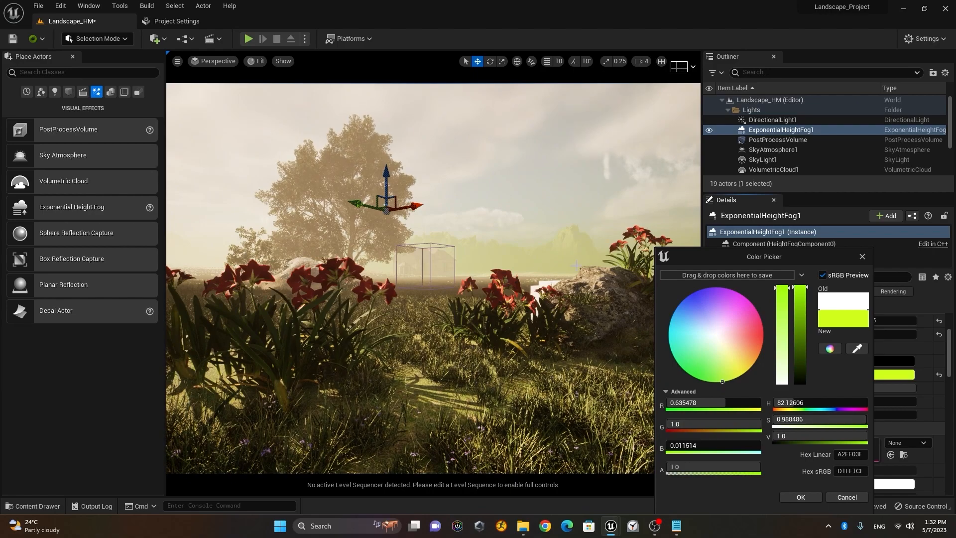
pyautogui.click(846, 497)
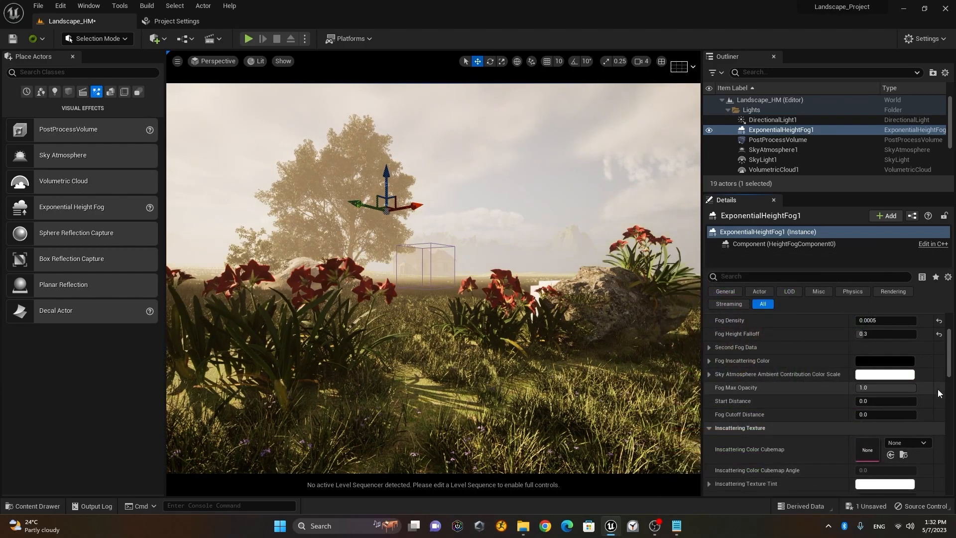
# - Try a Directional Inscattering Exponent of about 53 on the height fog and restore it to 4
pyautogui.scroll(-3, 823, 401)
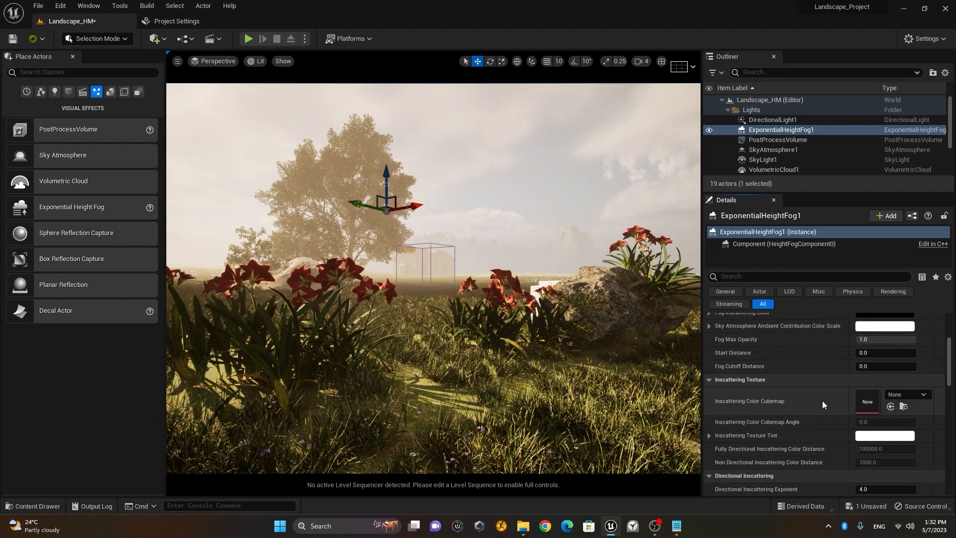
pyautogui.scroll(-1, 822, 400)
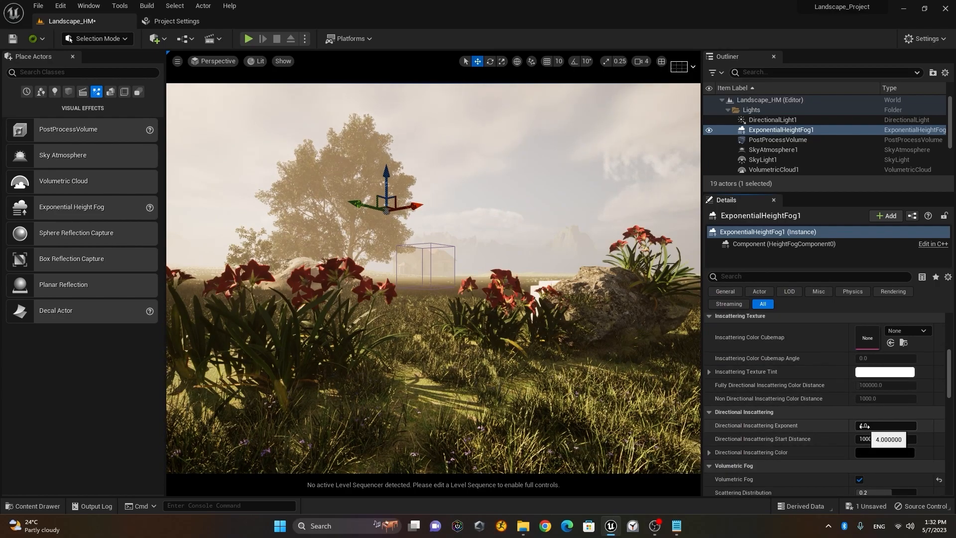
pyautogui.moveTo(864, 427); pyautogui.dragTo(926, 426)
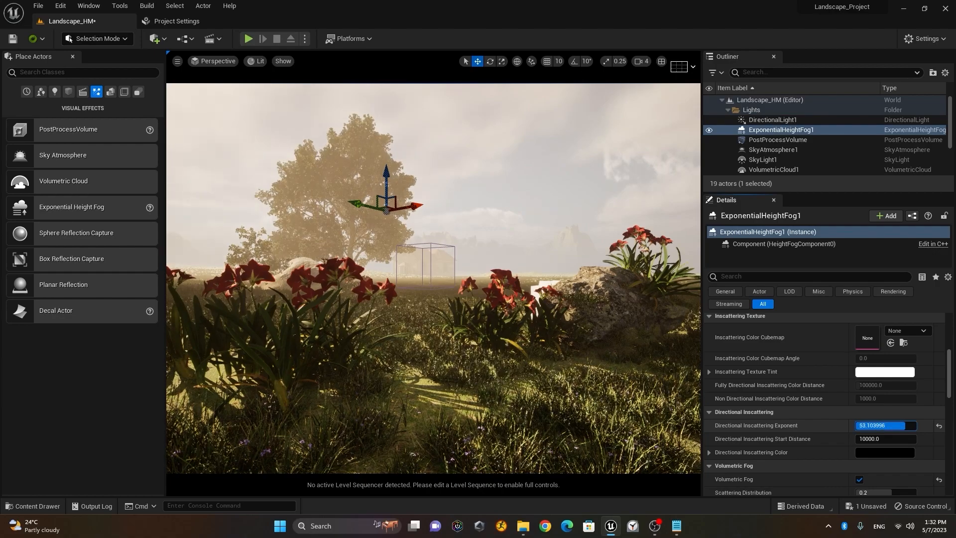
pyautogui.write('4')
pyautogui.press('Return')
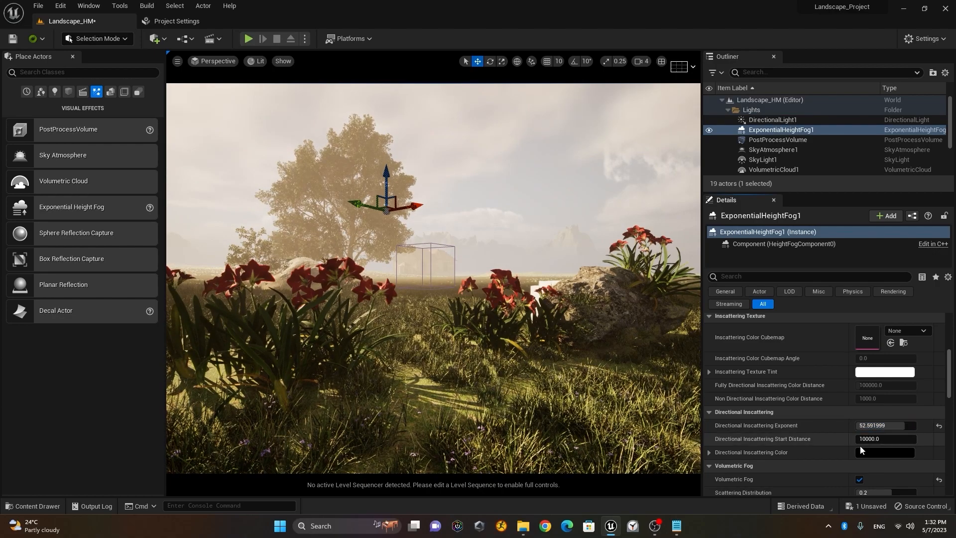
pyautogui.scroll(-2, 789, 395)
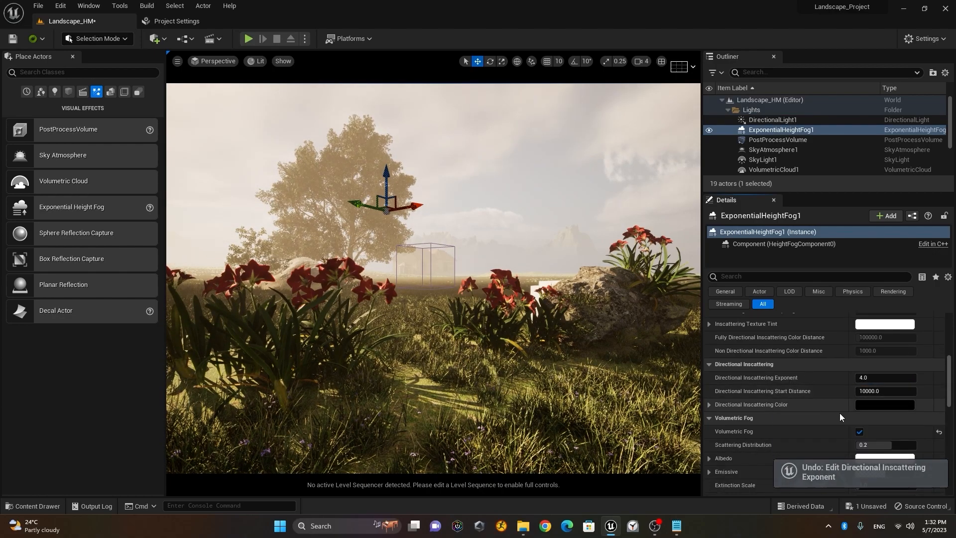
# - Review the height fog's component settings from Fog Density down through the Volumetric Fog section
pyautogui.moveTo(949, 381); pyautogui.dragTo(949, 349)
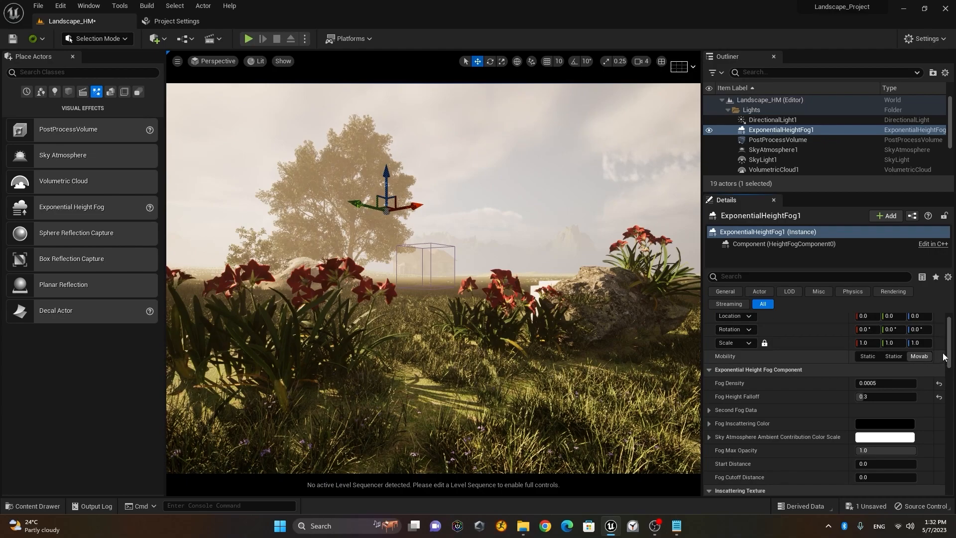
pyautogui.moveTo(949, 353); pyautogui.dragTo(946, 391)
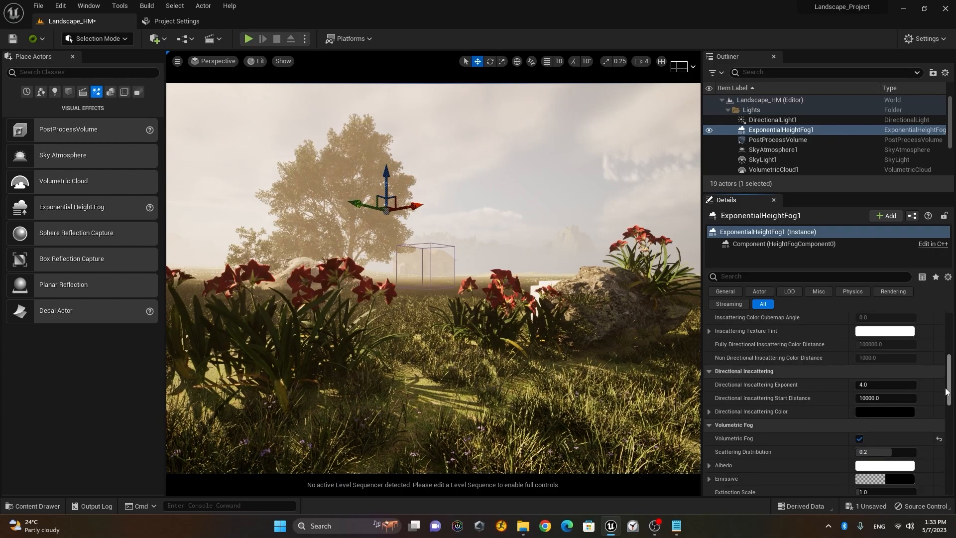
pyautogui.scroll(-3, 808, 395)
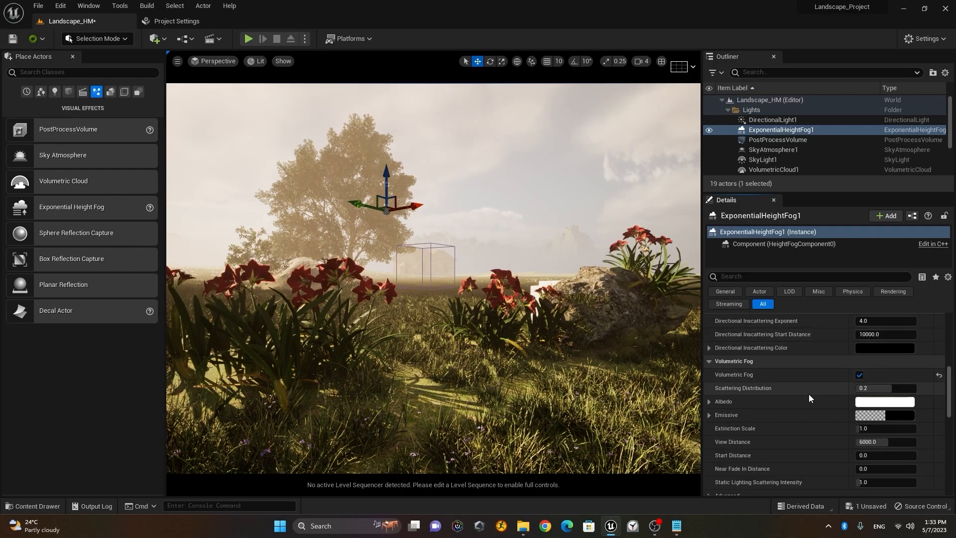
pyautogui.scroll(-2, 762, 379)
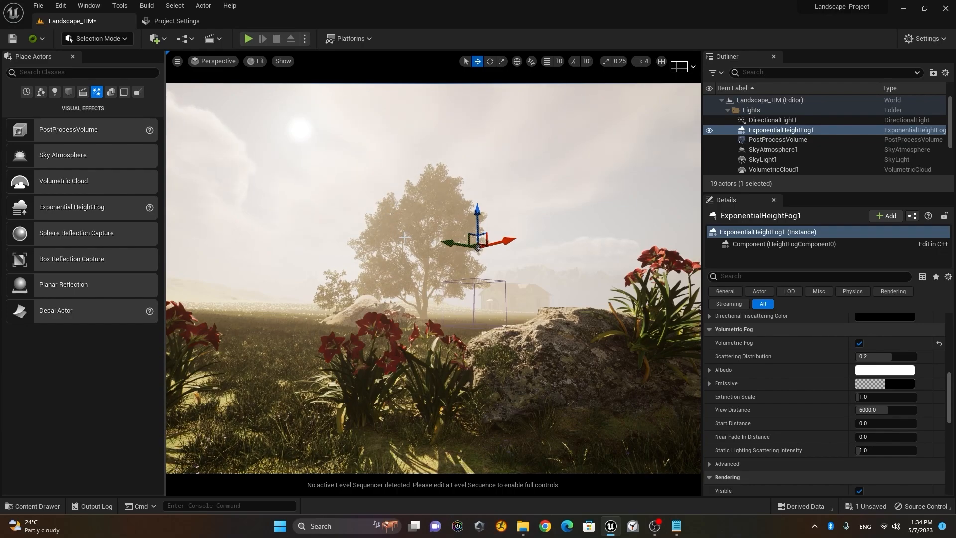
# - Rotate the directional light so the sun sits slightly lower in the sky behind the tree
pyautogui.hotkey('ctrl', 'l')
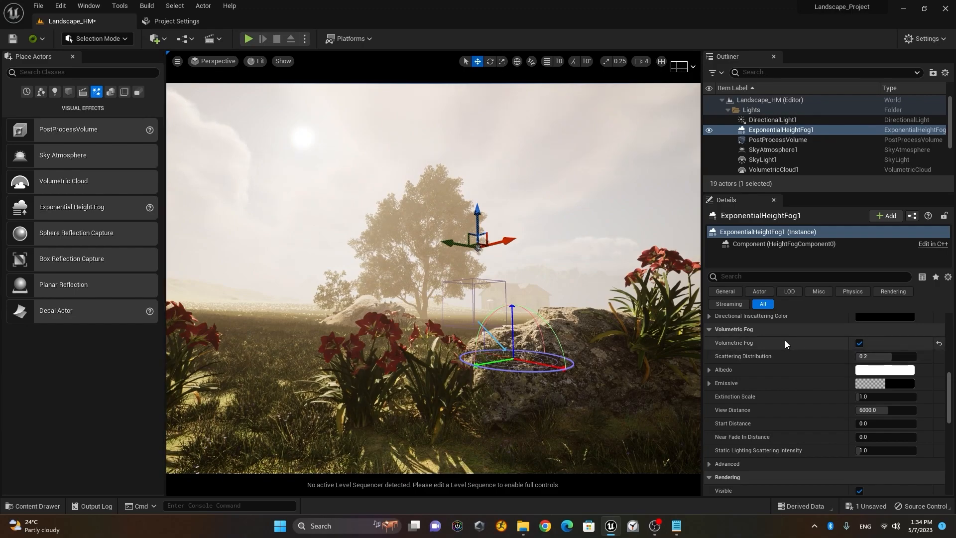
# - Compare the scene with the height fog's Volumetric Fog off and on, and try negative Scattering Distribution values down to -0.9
pyautogui.click(860, 343)
pyautogui.click(859, 343)
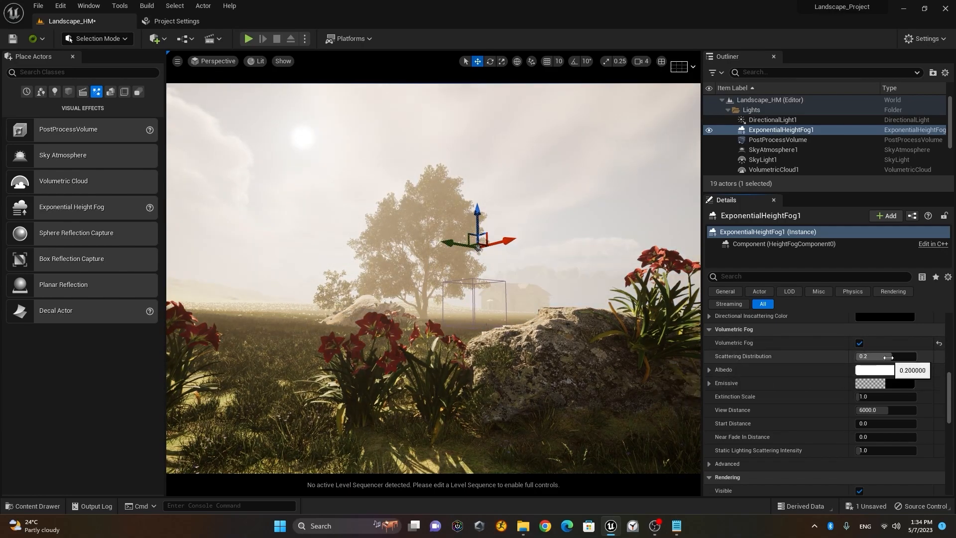
pyautogui.moveTo(889, 357); pyautogui.dragTo(856, 357)
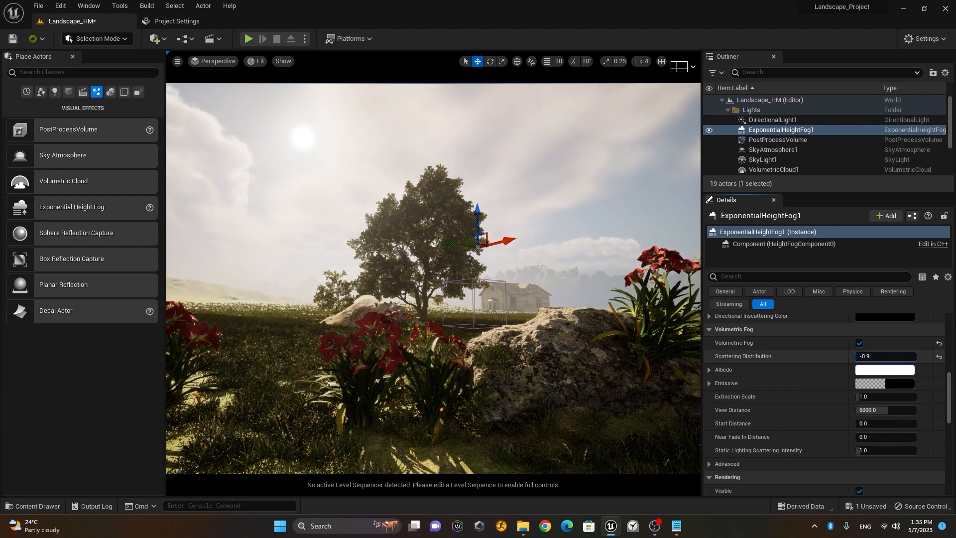
pyautogui.moveTo(855, 356); pyautogui.dragTo(876, 357)
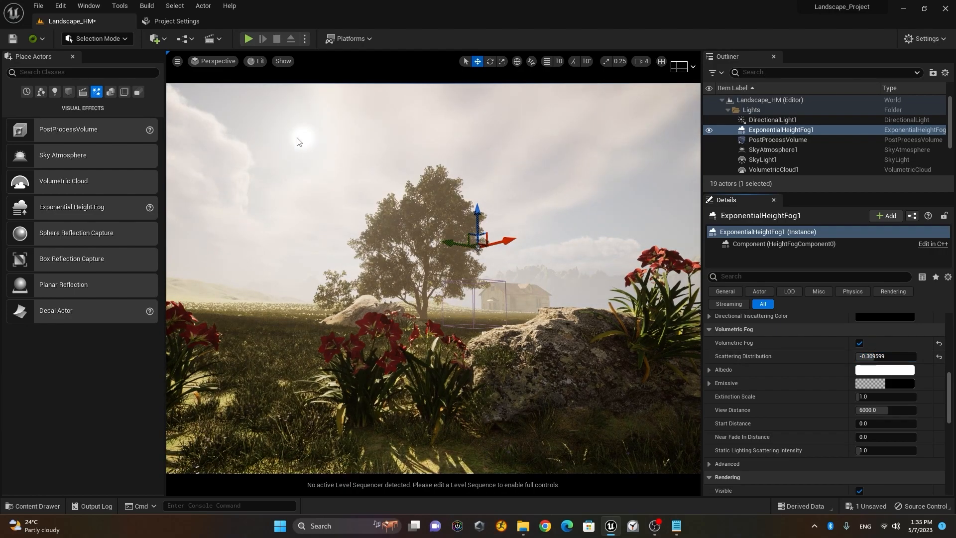
pyautogui.moveTo(884, 355)
pyautogui.mouseDown()
pyautogui.moveTo(926, 356)
pyautogui.moveTo(869, 355)
pyautogui.mouseUp()
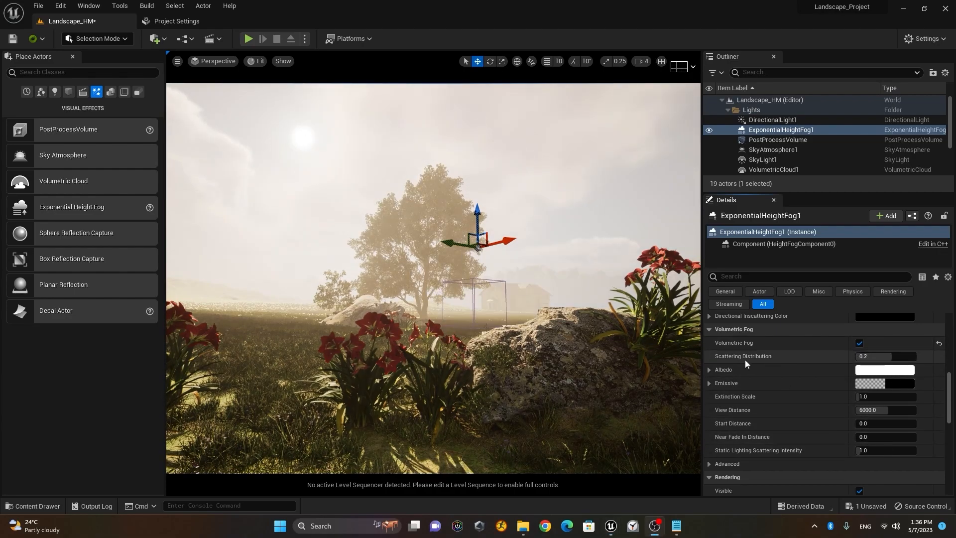
# - Compare Volumetric Fog off and on again, try a Scattering Distribution of 0.9, and reset that property to its default
pyautogui.click(859, 343)
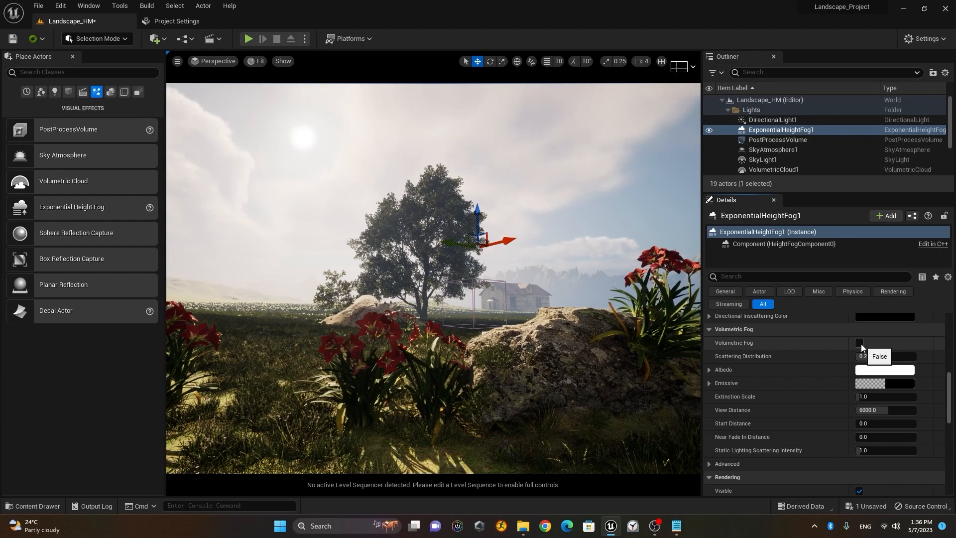
pyautogui.click(861, 343)
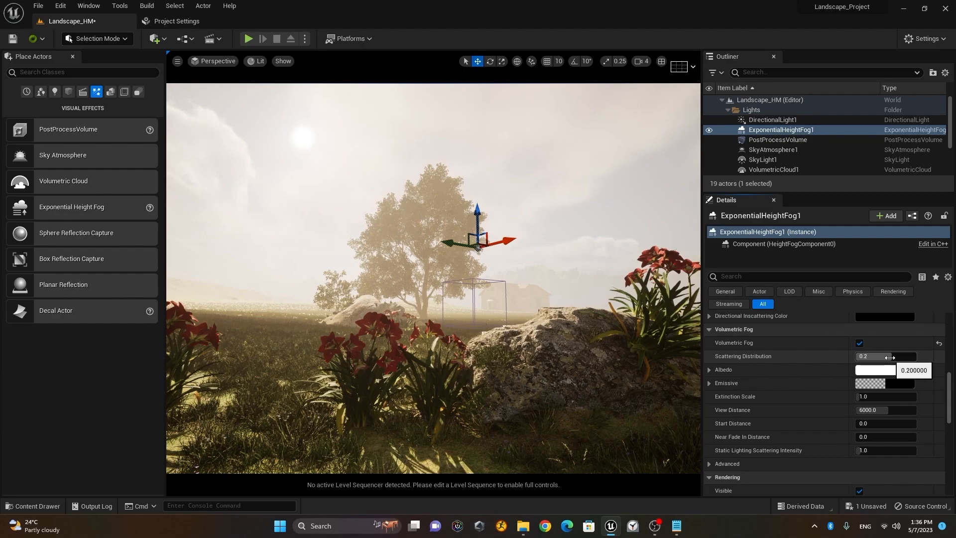
pyautogui.moveTo(890, 358); pyautogui.dragTo(915, 358)
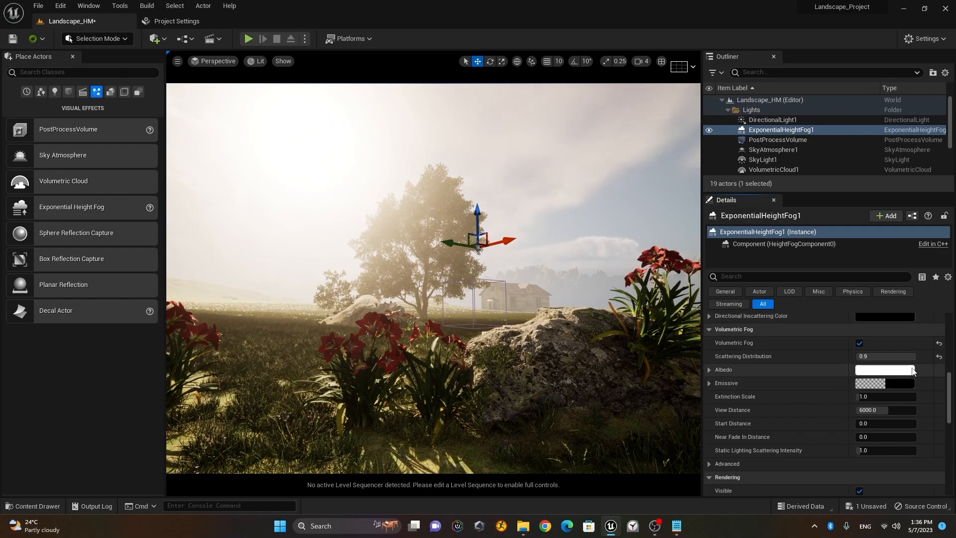
pyautogui.moveTo(891, 357)
pyautogui.mouseDown()
pyautogui.moveTo(861, 356)
pyautogui.moveTo(907, 357)
pyautogui.mouseUp()
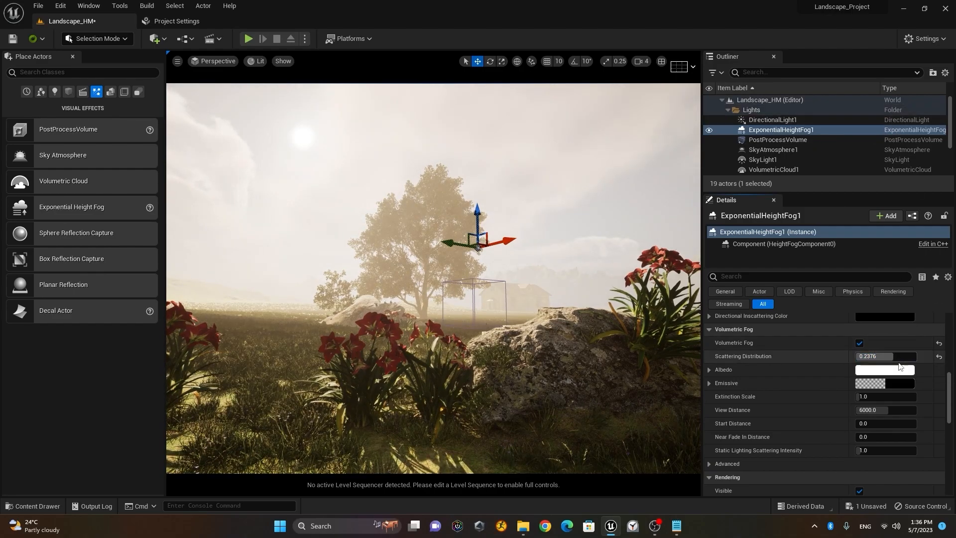
pyautogui.click(940, 357)
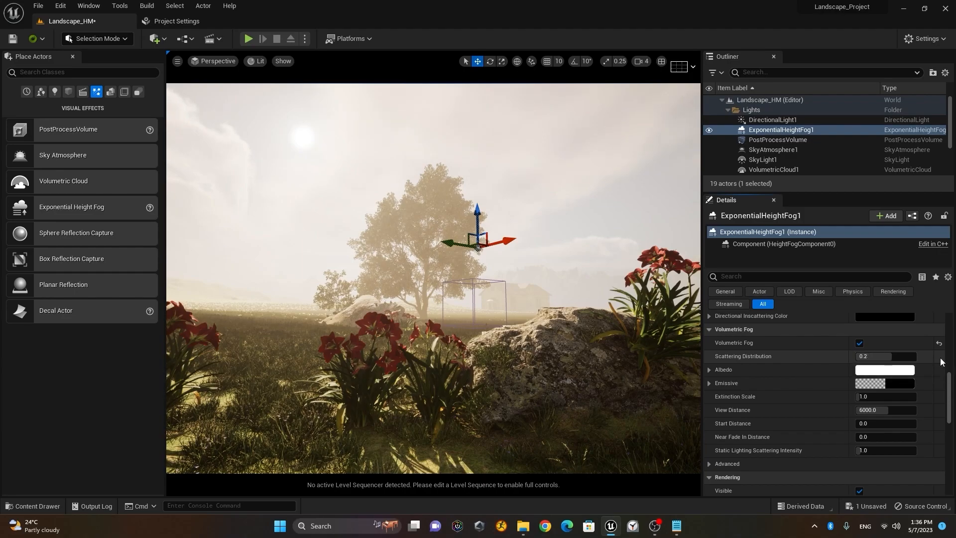
# - Raise the Volumetric Scattering Intensity of DirectionalLight1 to 2.23
pyautogui.click(799, 120)
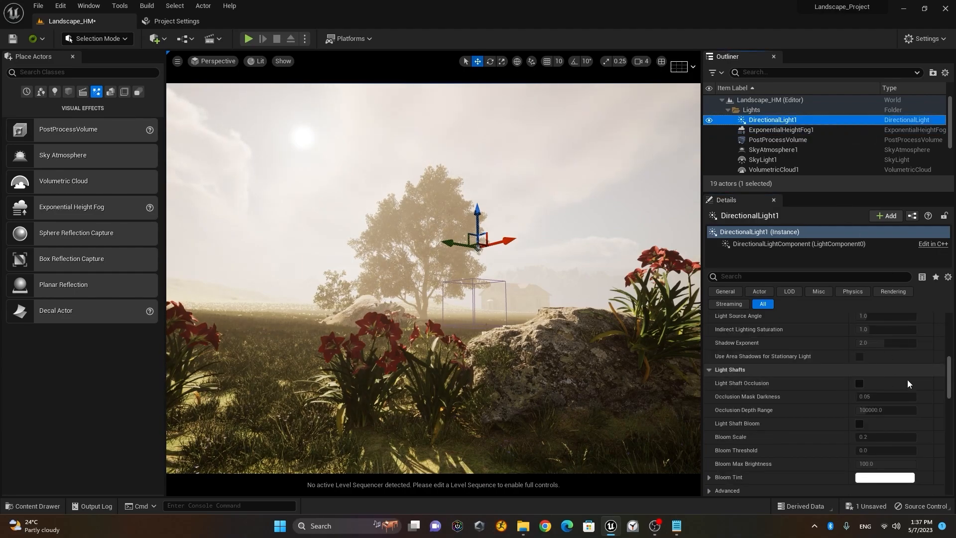
pyautogui.moveTo(949, 382); pyautogui.dragTo(948, 352)
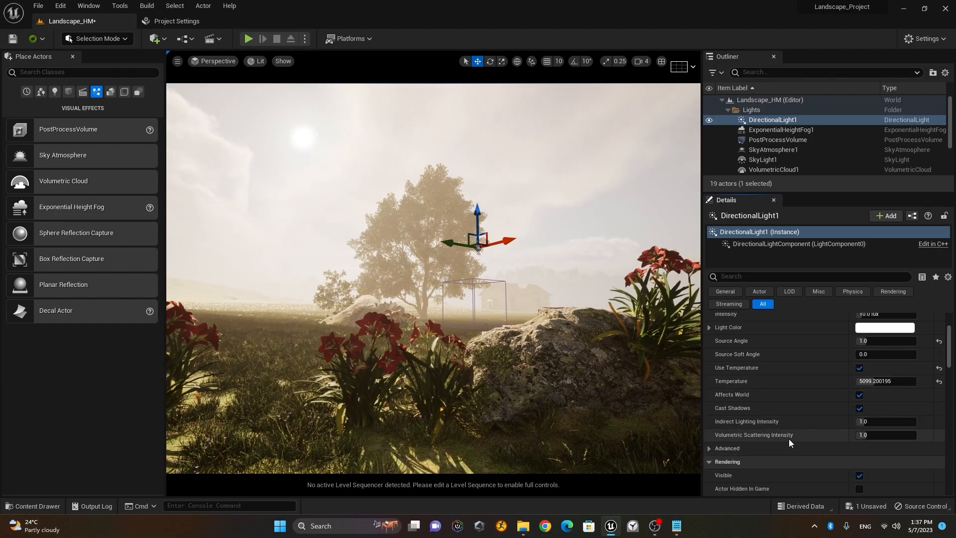
pyautogui.moveTo(867, 435); pyautogui.dragTo(887, 436)
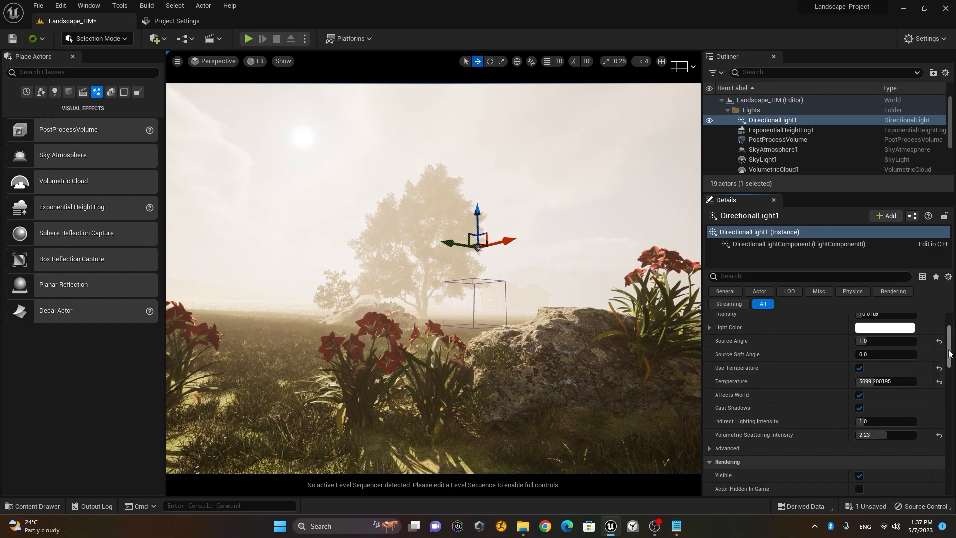
# - Filter the directional light's properties by "ray", try Cast Ray Traced Shadows as Disabled, and restore Use Project Setting
pyautogui.click(766, 278)
pyautogui.write('ray')
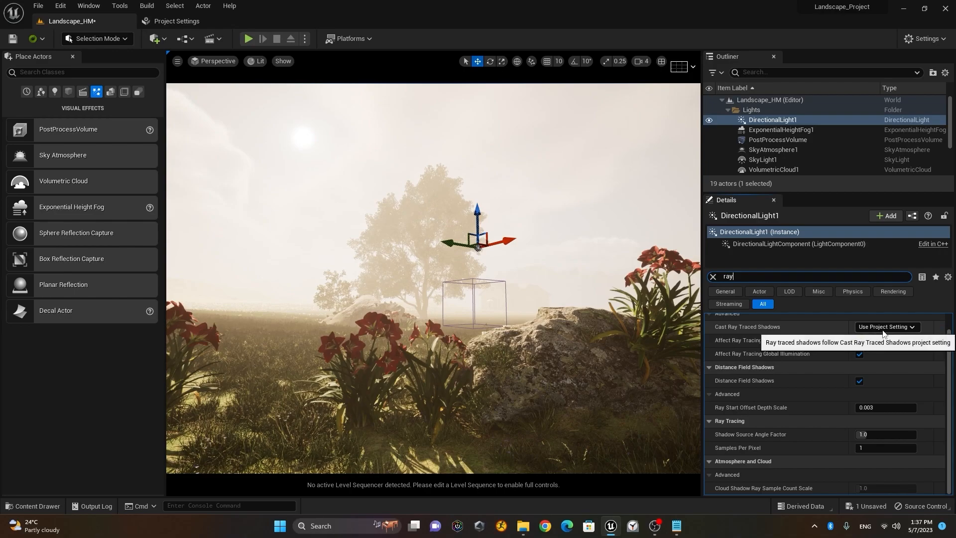
pyautogui.click(883, 328)
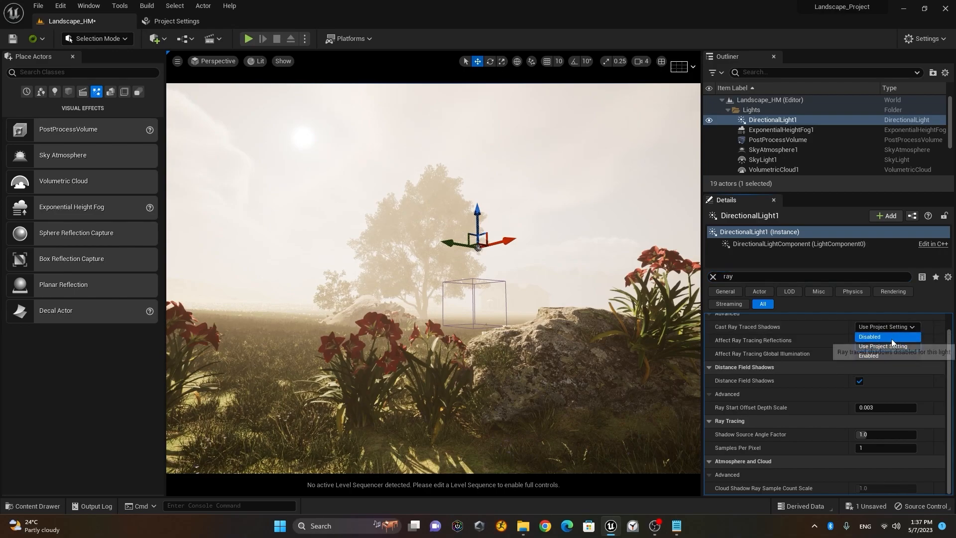
pyautogui.click(892, 337)
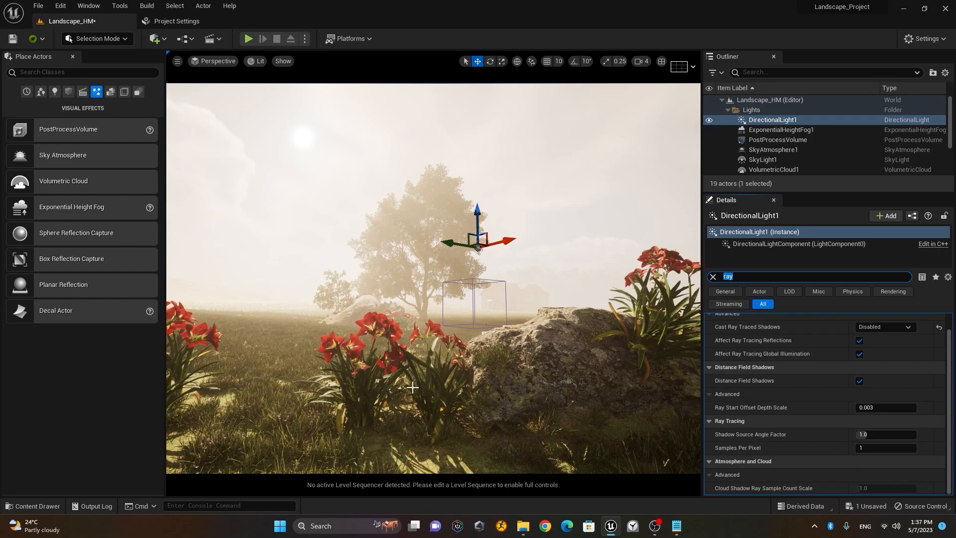
pyautogui.click(898, 327)
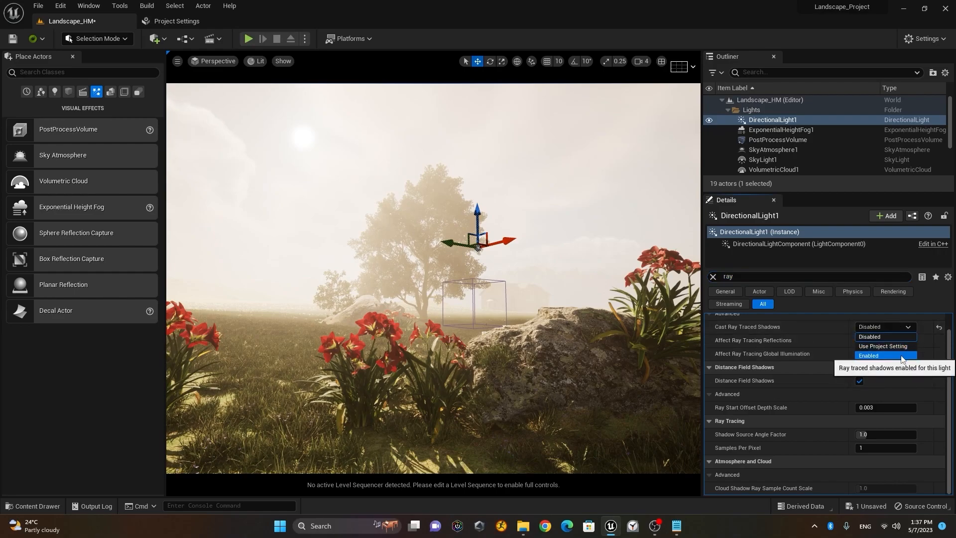
pyautogui.click(898, 347)
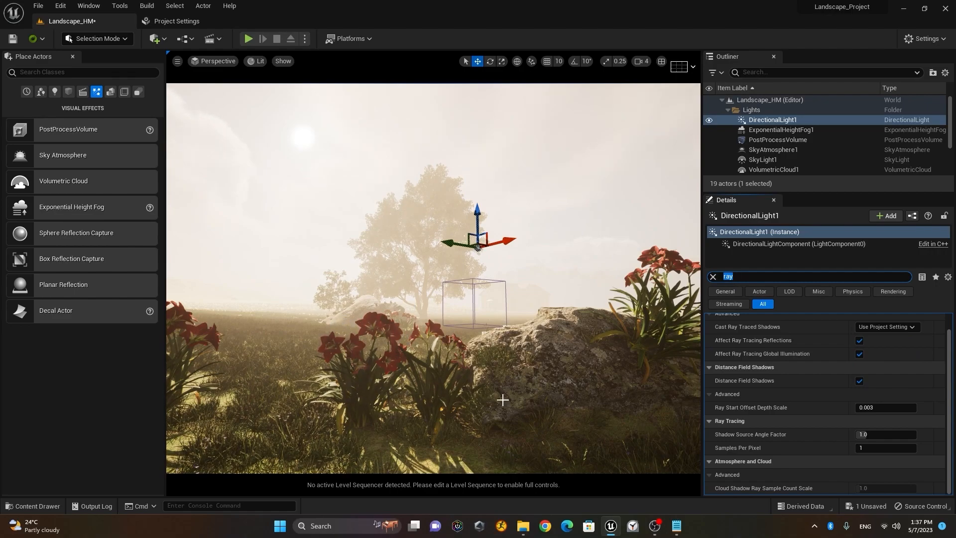
# - Compare Cast Ray Traced Shadows as Enabled and Disabled, return it to Use Project Setting, and clear the property filter
pyautogui.click(882, 327)
pyautogui.click(896, 357)
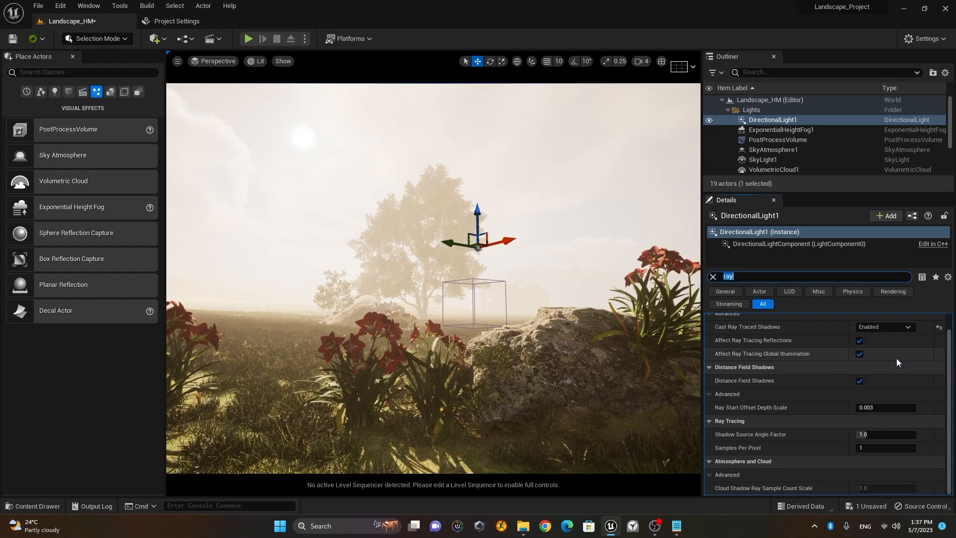
pyautogui.click(886, 329)
pyautogui.click(889, 336)
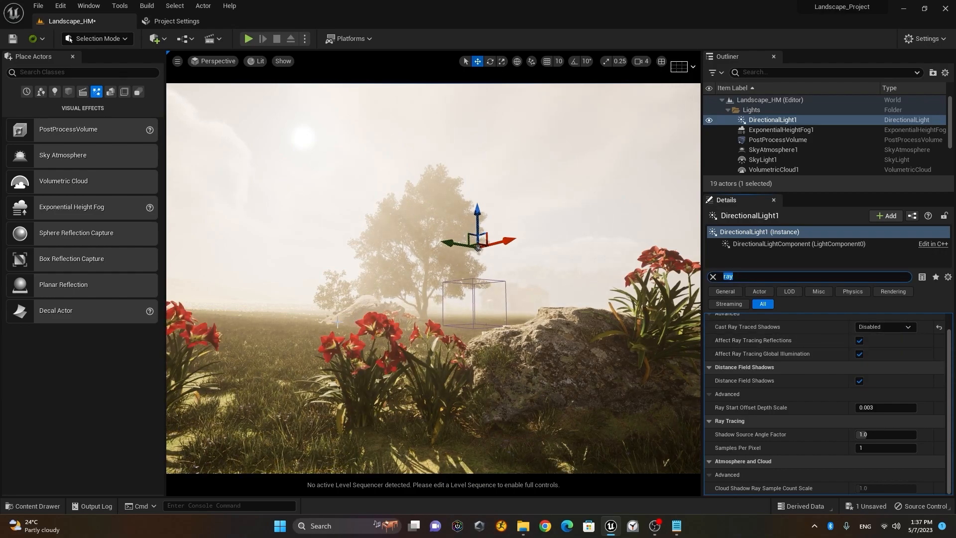
pyautogui.click(898, 326)
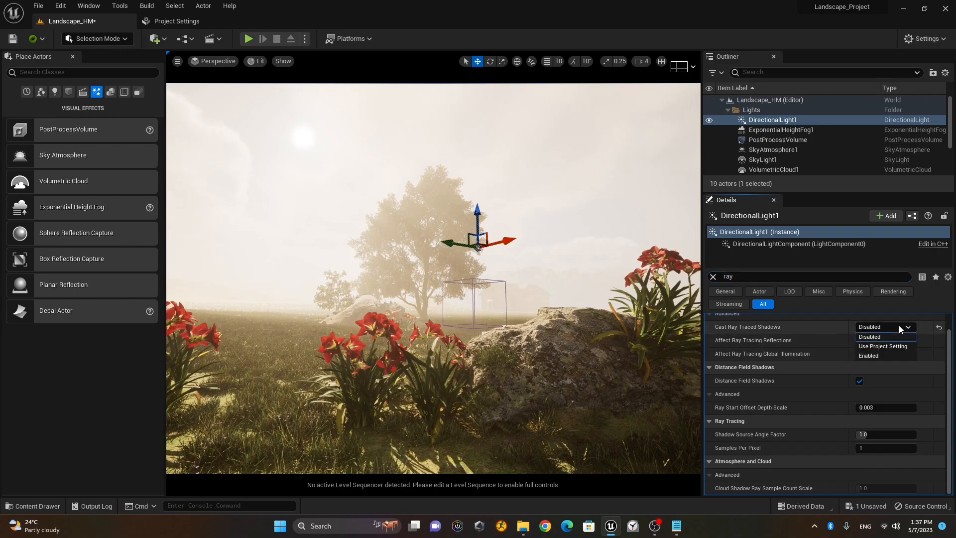
pyautogui.click(902, 348)
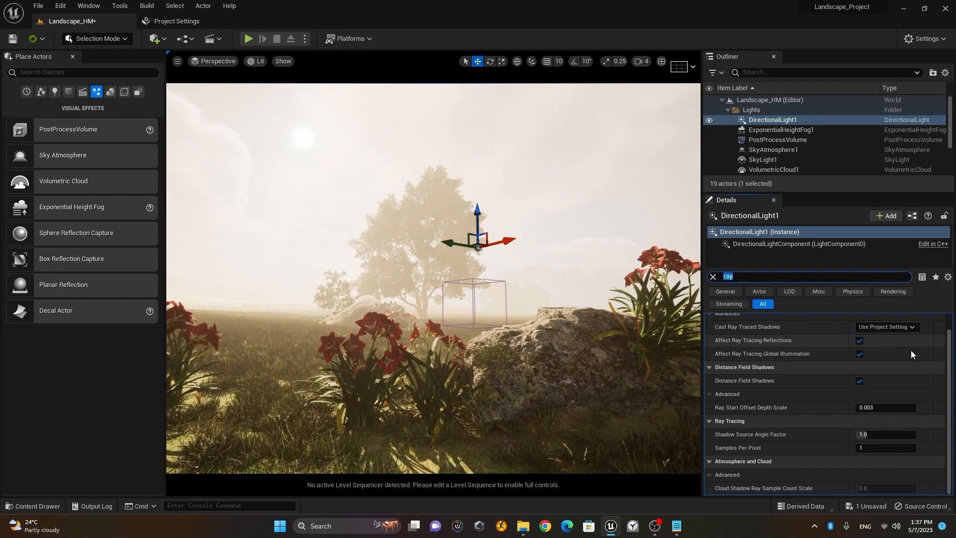
pyautogui.click(713, 277)
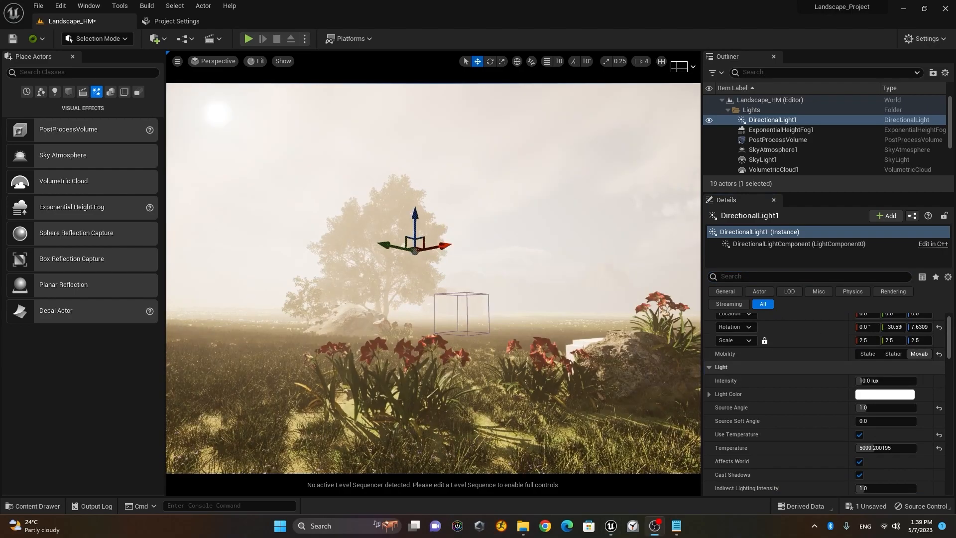
# - Set the volumetric fog's Scattering Distribution to 0.9 on ExponentialHeightFog1
pyautogui.click(820, 130)
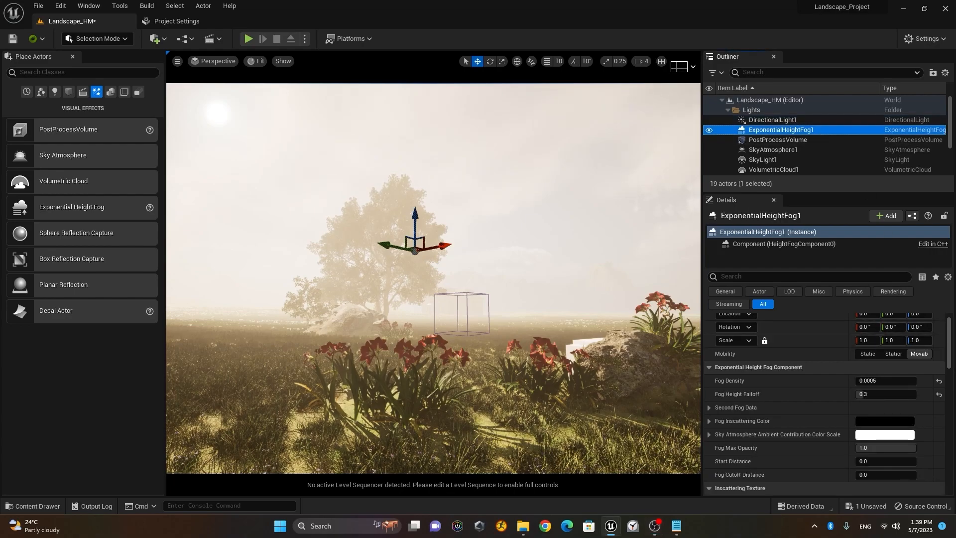
pyautogui.moveTo(950, 349); pyautogui.dragTo(949, 355)
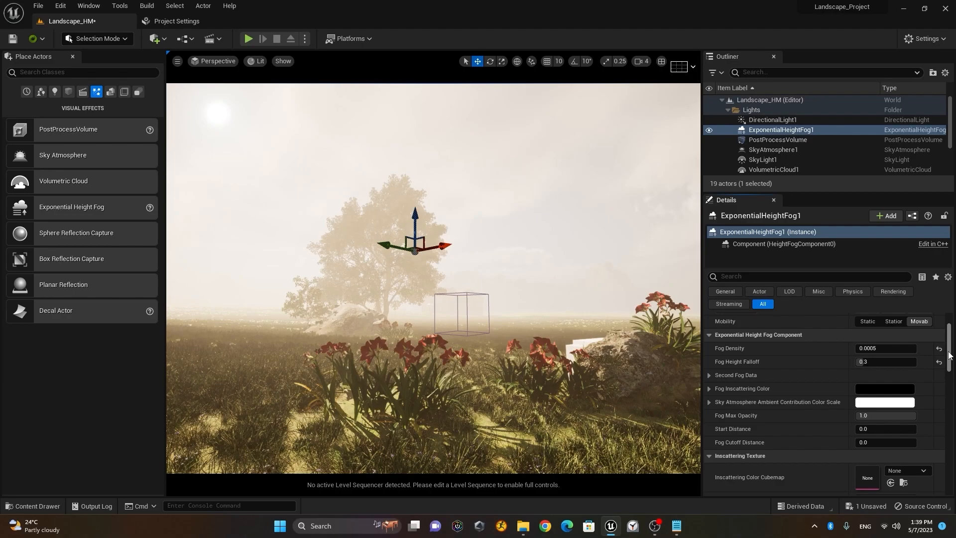
pyautogui.moveTo(950, 355); pyautogui.dragTo(949, 403)
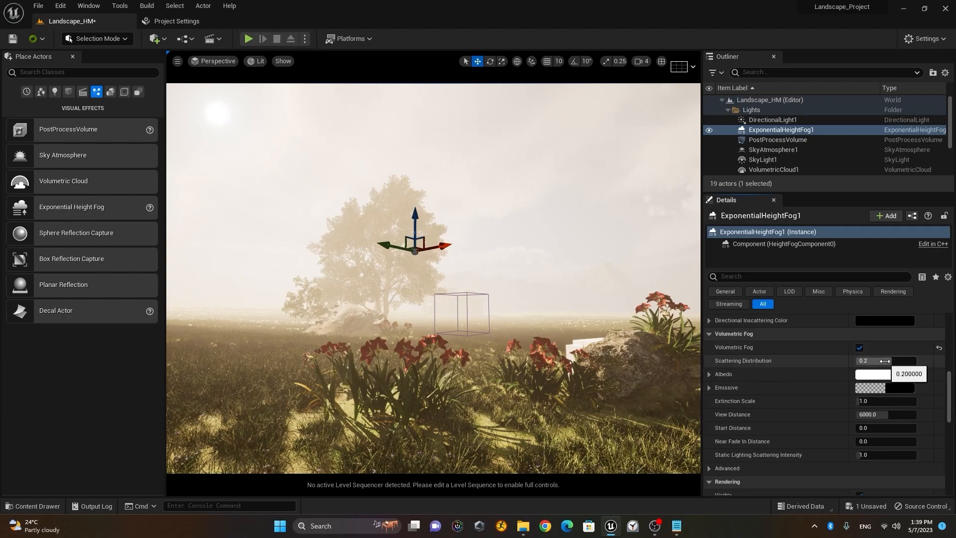
pyautogui.click(885, 361)
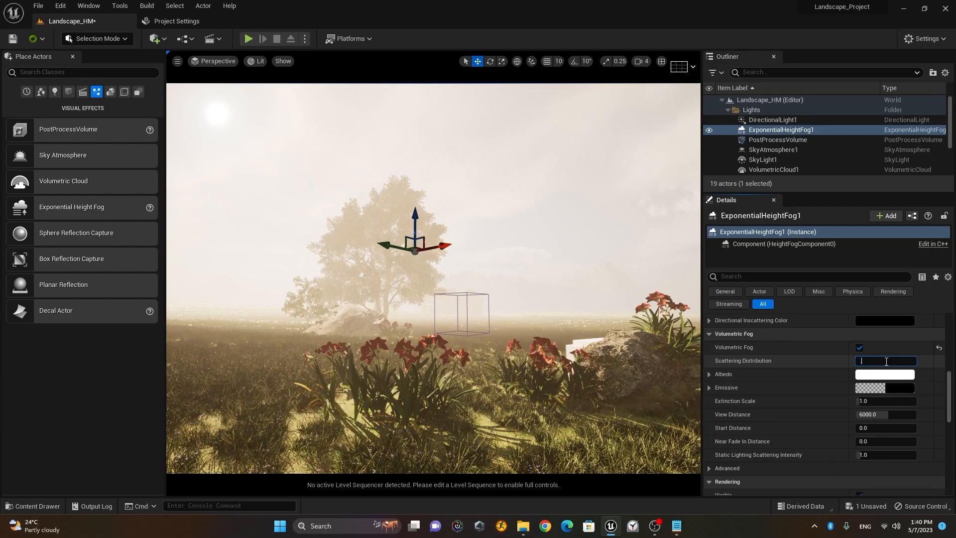
pyautogui.write('.9')
pyautogui.press('Return')
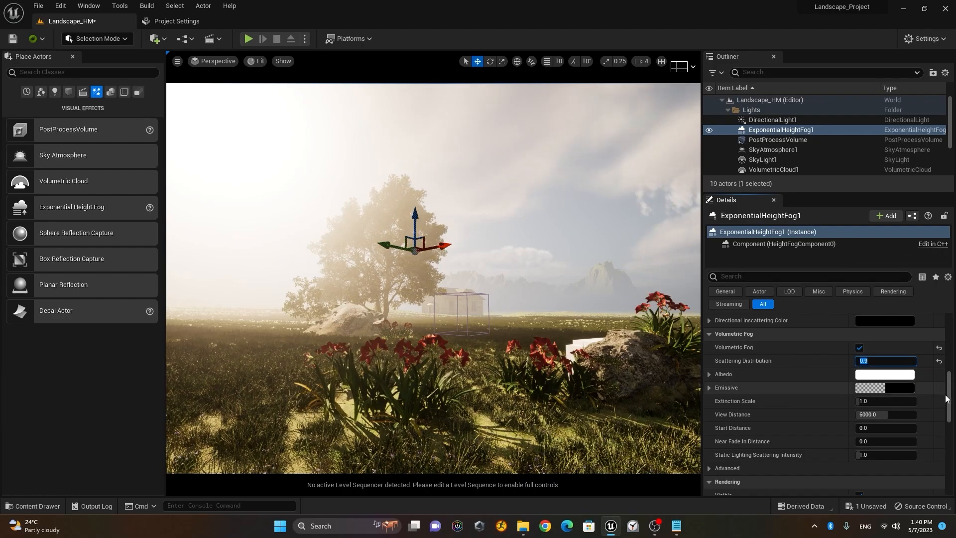
# - Select DirectionalLight1 and raise its Volumetric Scattering Intensity to 2.56
pyautogui.moveTo(949, 403); pyautogui.dragTo(950, 342)
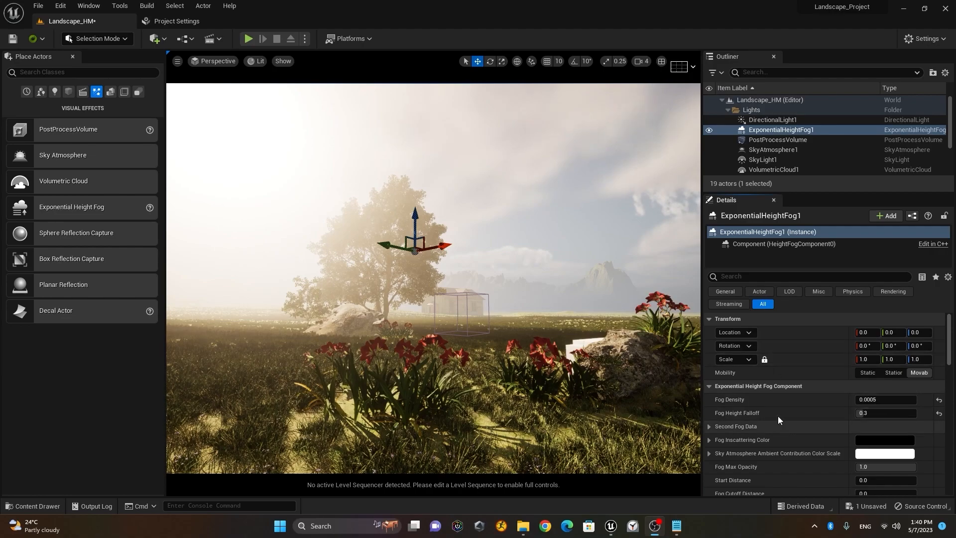
pyautogui.click(781, 121)
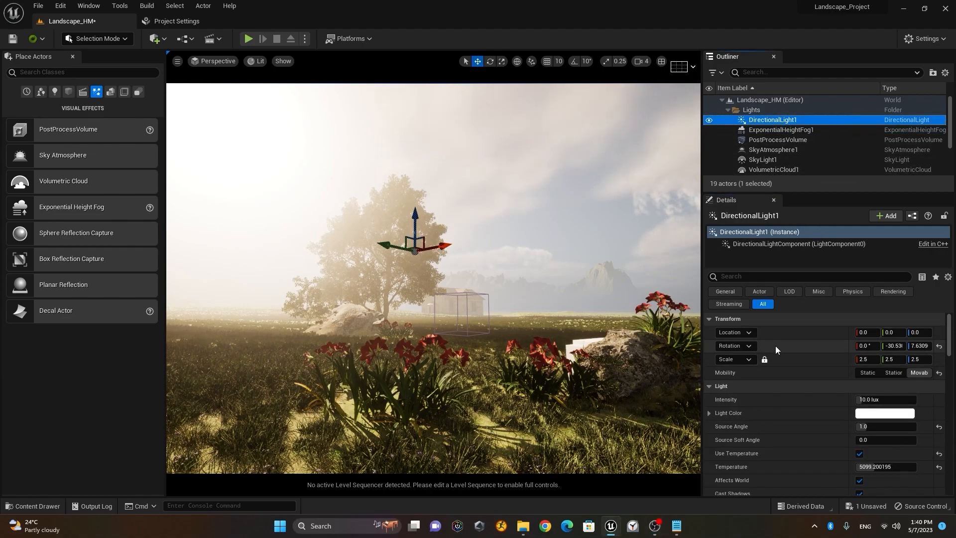
pyautogui.scroll(-4, 776, 346)
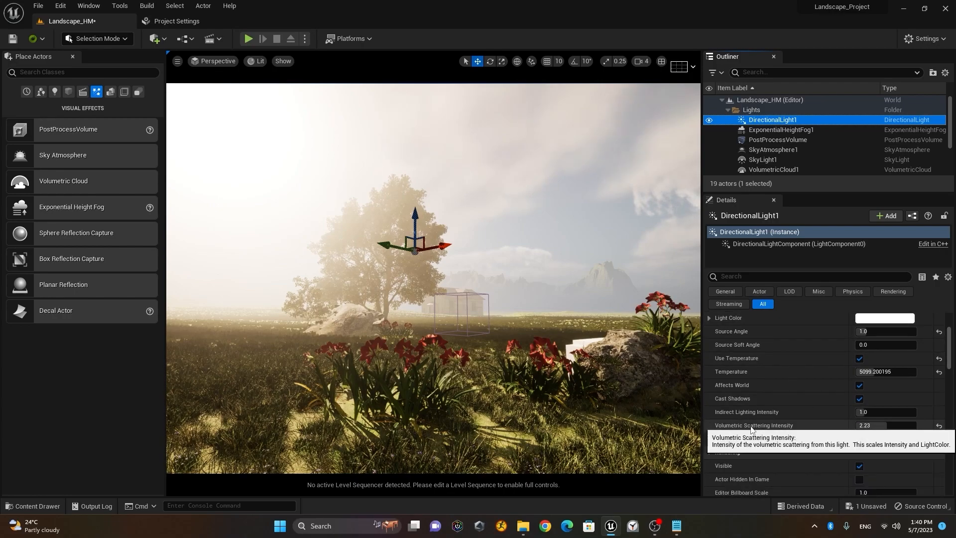
pyautogui.moveTo(883, 426)
pyautogui.mouseDown()
pyautogui.moveTo(836, 426)
pyautogui.moveTo(914, 426)
pyautogui.moveTo(892, 425)
pyautogui.mouseUp()
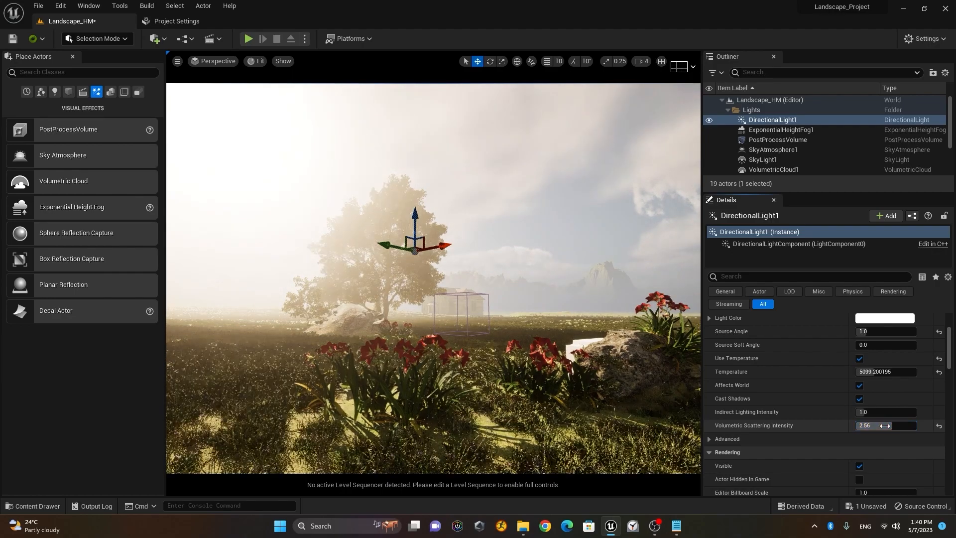
# - Examine the sun's volumetric glow through the tree from a low viewpoint in the grass
pyautogui.press('w')
pyautogui.moveTo(402, 343); pyautogui.dragTo(403, 343, button='right')
pyautogui.press('w')
pyautogui.moveTo(460, 261); pyautogui.dragTo(405, 227, button='right')
pyautogui.press('q')
pyautogui.moveTo(461, 261); pyautogui.dragTo(420, 191, button='right')
pyautogui.press('d')
pyautogui.press('q')
pyautogui.press('e')
pyautogui.press('q')
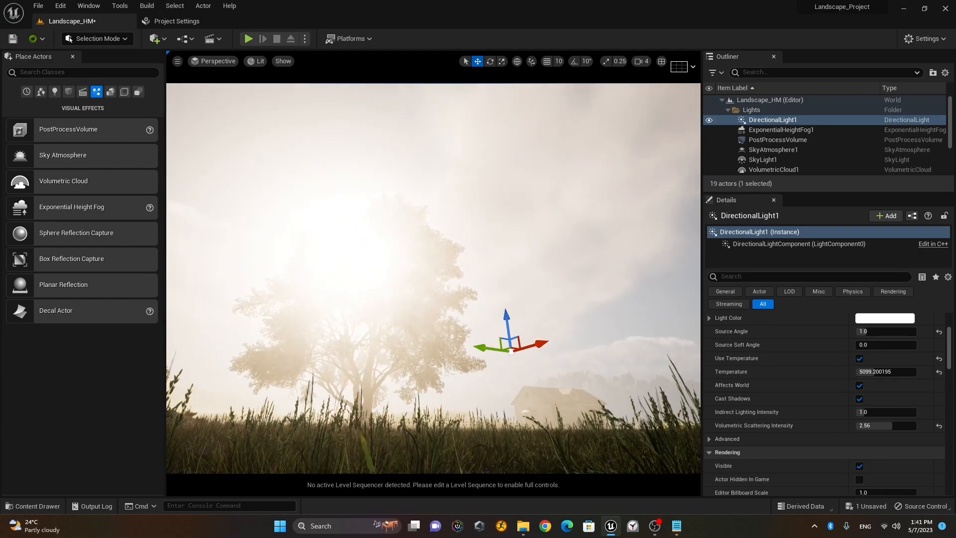
# - Lower the directional light's Volumetric Scattering Intensity to 2
pyautogui.moveTo(884, 427); pyautogui.dragTo(859, 427)
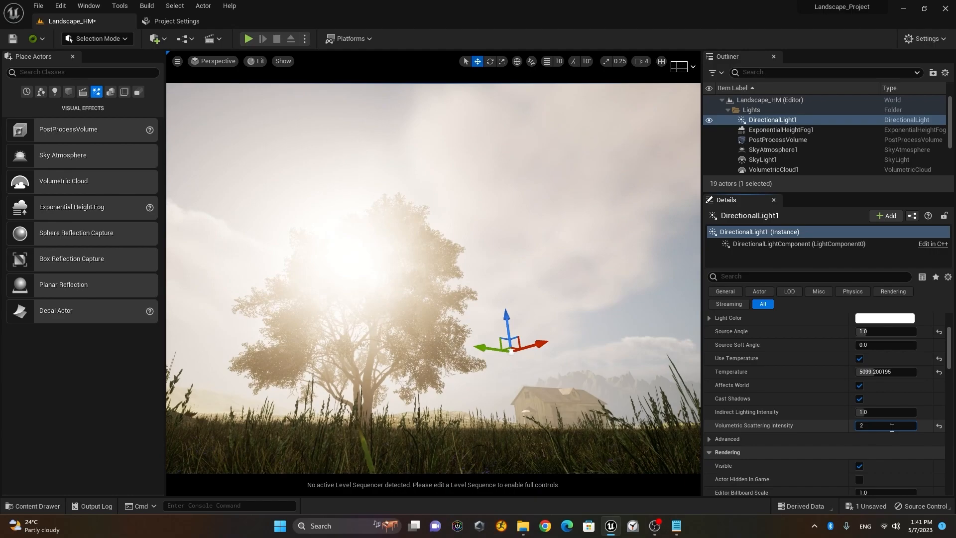
pyautogui.press('Return')
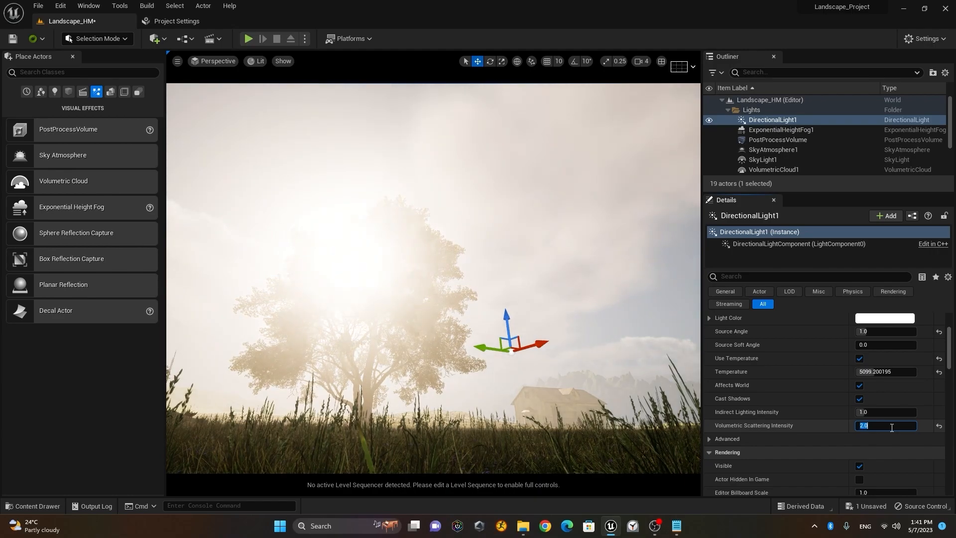
# - Enable Light Shaft Occlusion on DirectionalLight1
pyautogui.moveTo(950, 360); pyautogui.dragTo(950, 399)
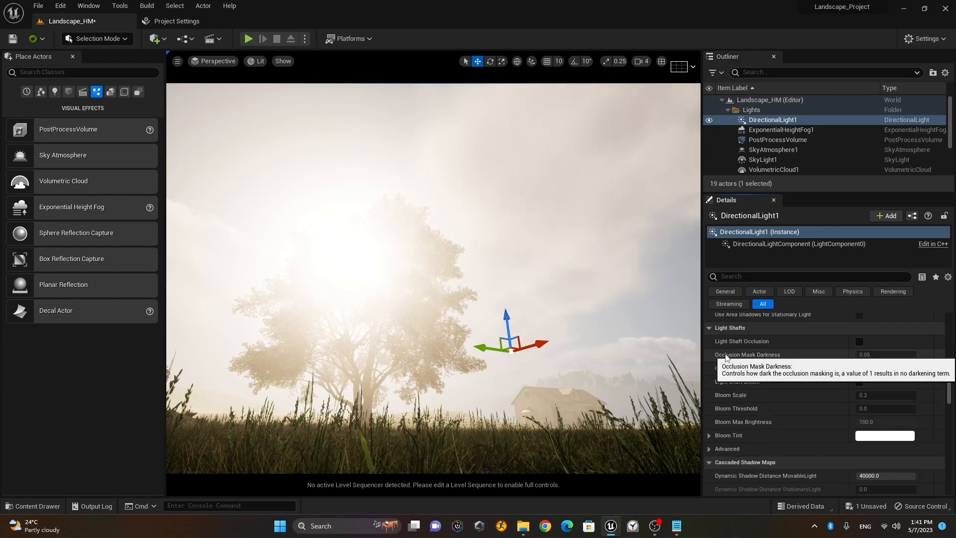
pyautogui.click(860, 343)
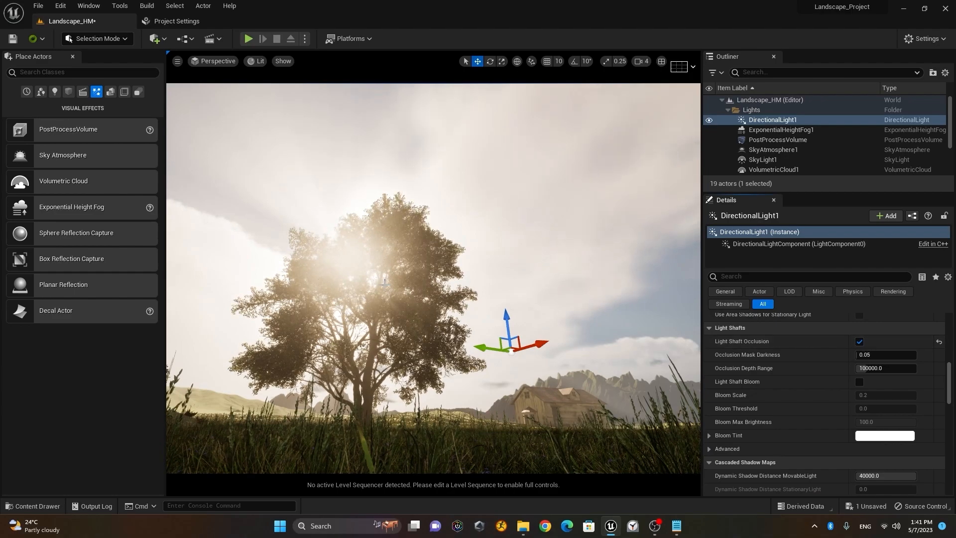
pyautogui.moveTo(391, 300)
pyautogui.mouseDown(button='right')
pyautogui.moveTo(371, 294)
pyautogui.moveTo(437, 302)
pyautogui.moveTo(422, 314)
pyautogui.moveTo(347, 318)
pyautogui.moveTo(431, 314)
pyautogui.moveTo(385, 304)
pyautogui.mouseUp(button='right')
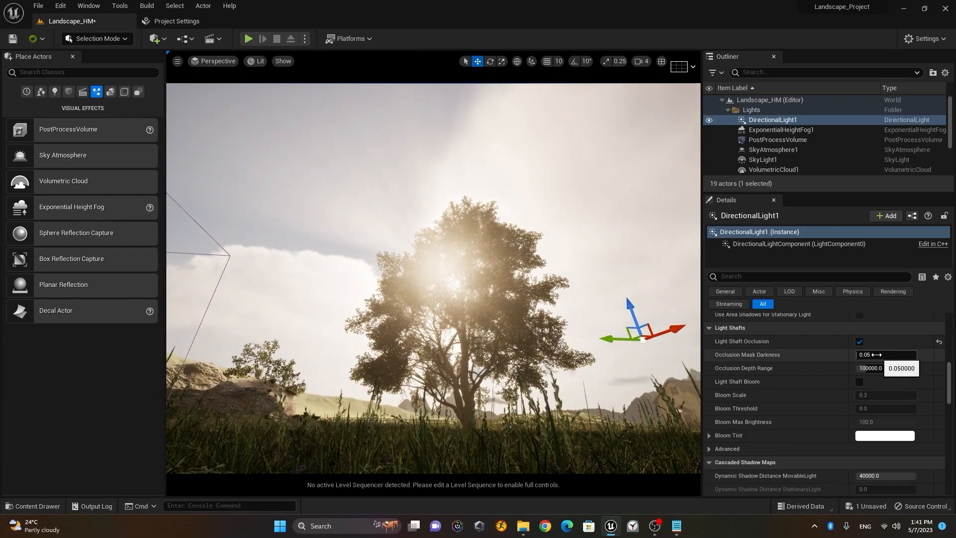
# - Set the light shafts' Occlusion Mask Darkness to 0.026 and Occlusion Depth Range to 152000
pyautogui.click(865, 355)
pyautogui.write('0.002')
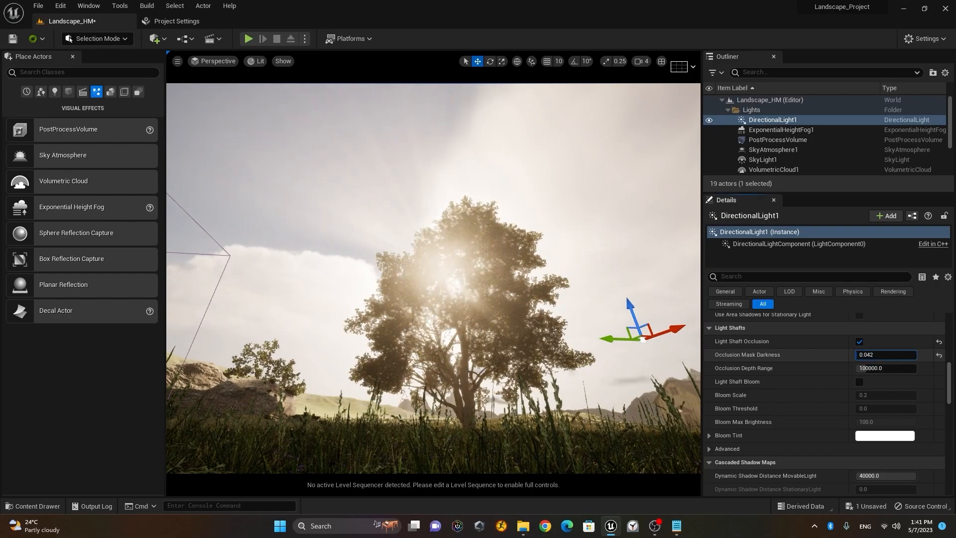
pyautogui.moveTo(866, 355); pyautogui.dragTo(868, 355)
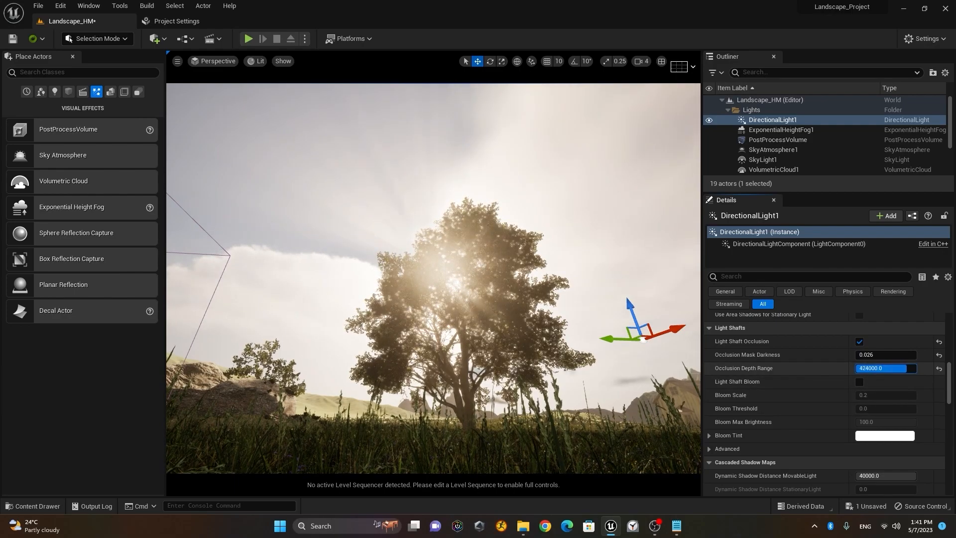
pyautogui.moveTo(891, 368); pyautogui.dragTo(864, 392)
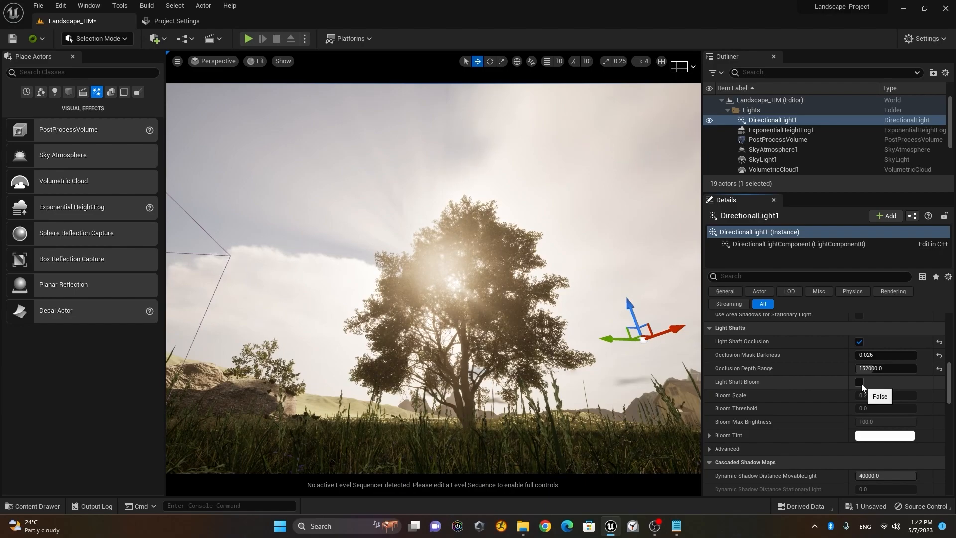
# - Enable Light Shaft Bloom with Bloom Scale 0.16 and Bloom Threshold 0.128, and reset Bloom Max Brightness to its default
pyautogui.click(860, 382)
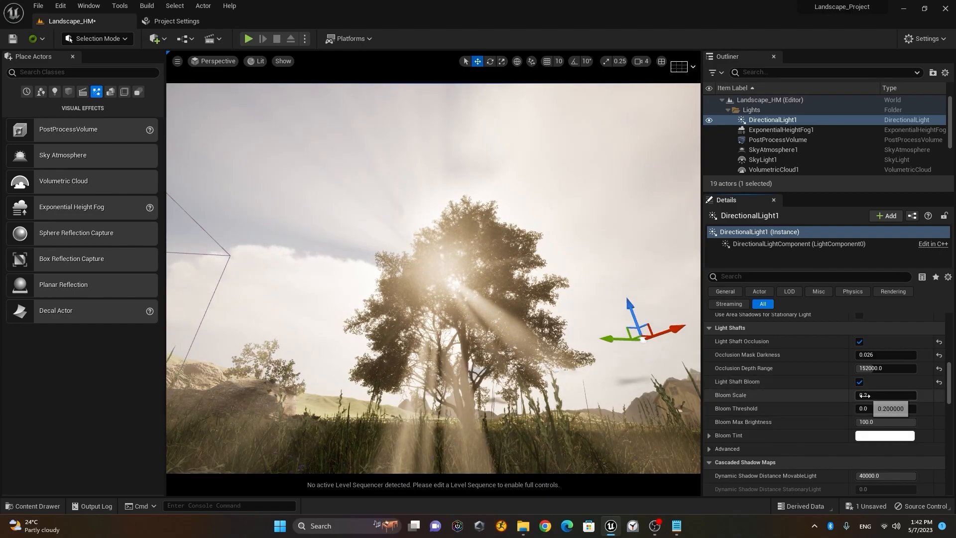
pyautogui.moveTo(864, 395); pyautogui.dragTo(891, 409)
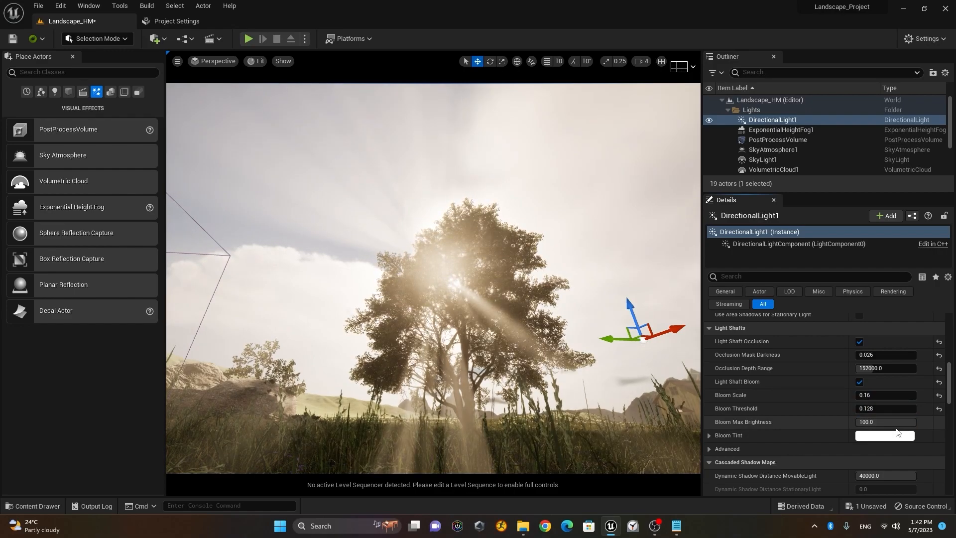
pyautogui.moveTo(909, 424); pyautogui.dragTo(888, 424)
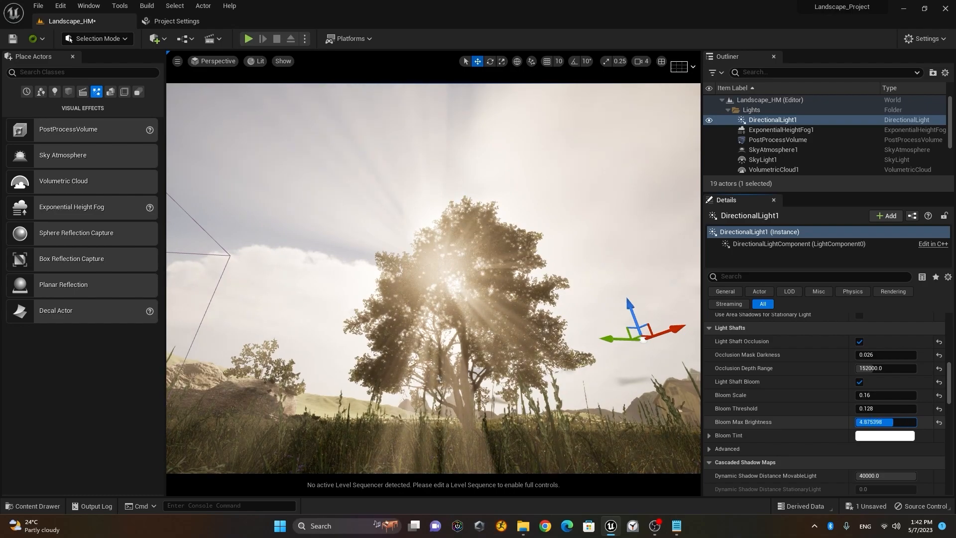
pyautogui.click(938, 422)
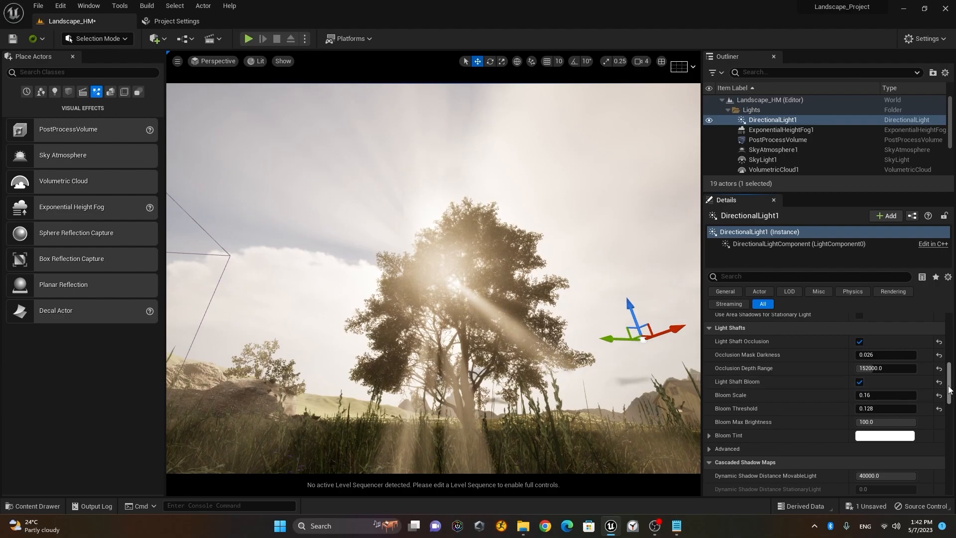
pyautogui.click(731, 447)
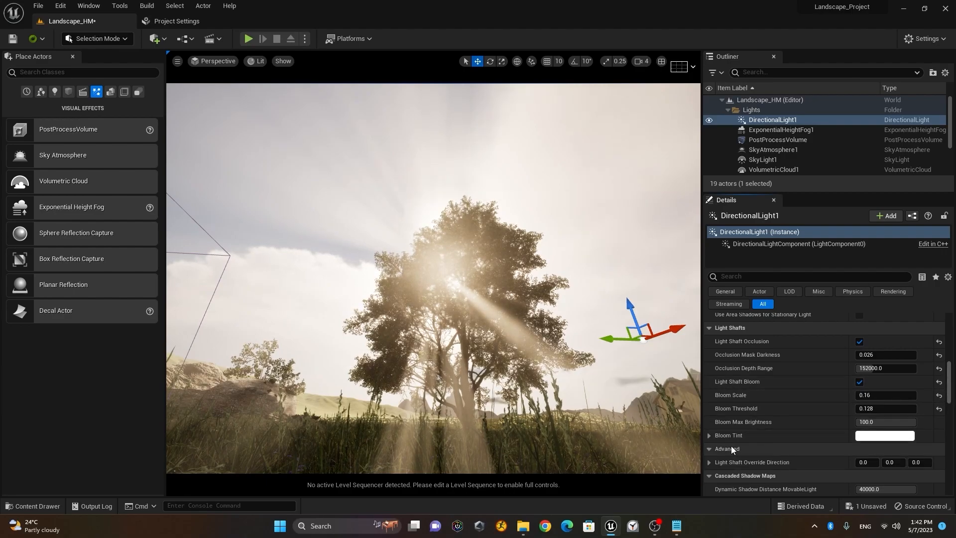
pyautogui.scroll(-1, 751, 439)
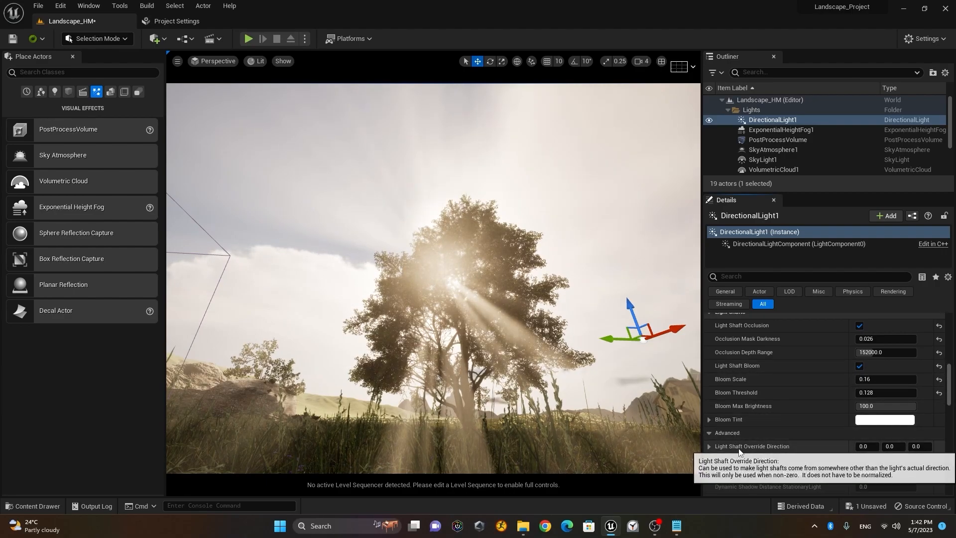
pyautogui.scroll(-3, 827, 472)
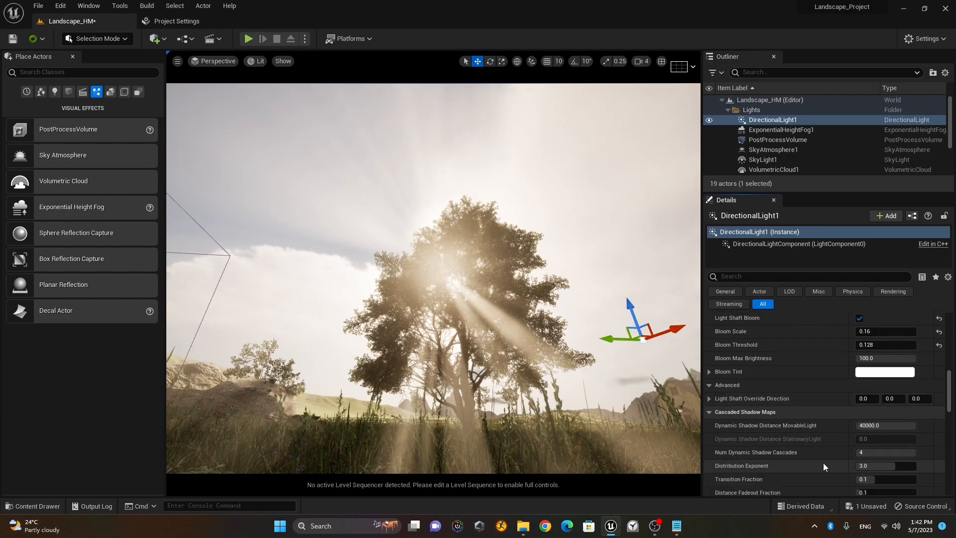
pyautogui.click(707, 386)
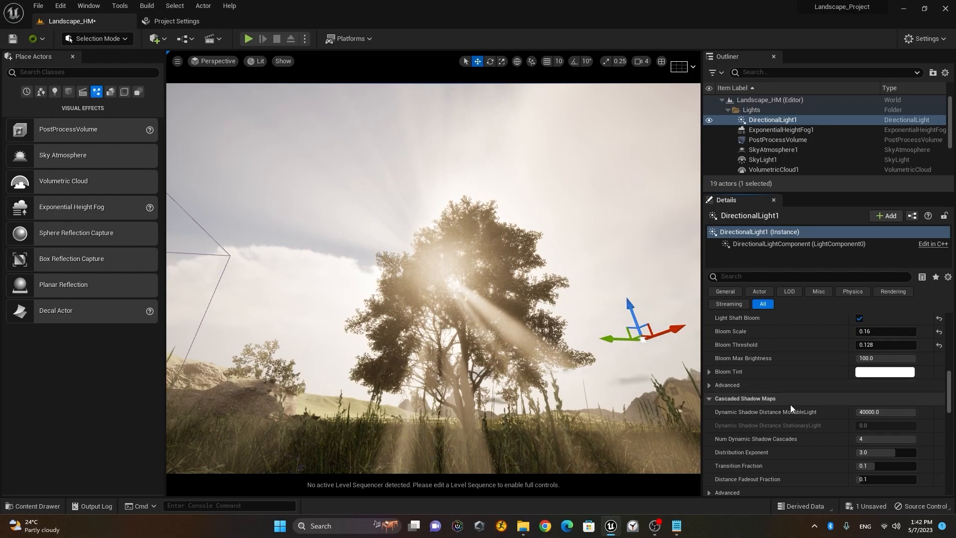
# - Try an Occlusion Mask Darkness of 0.066 for the light shafts and undo the change
pyautogui.scroll(6, 790, 405)
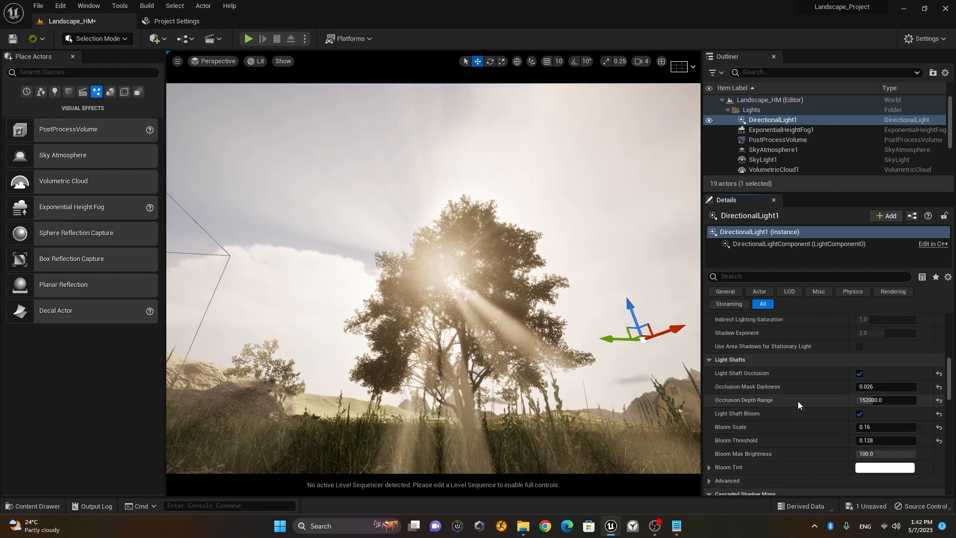
pyautogui.moveTo(865, 387)
pyautogui.mouseDown()
pyautogui.moveTo(887, 388)
pyautogui.moveTo(847, 386)
pyautogui.mouseUp()
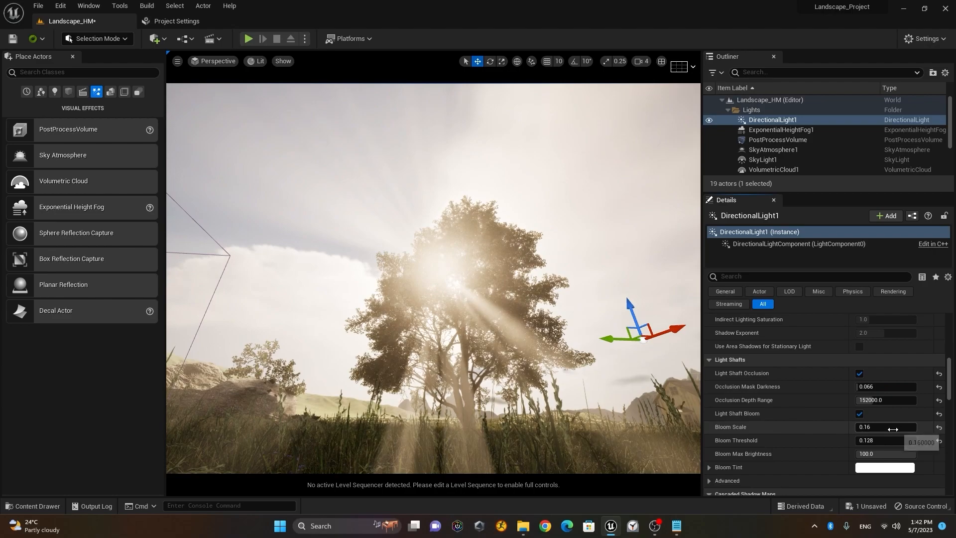
pyautogui.hotkey('ctrl', 'z')
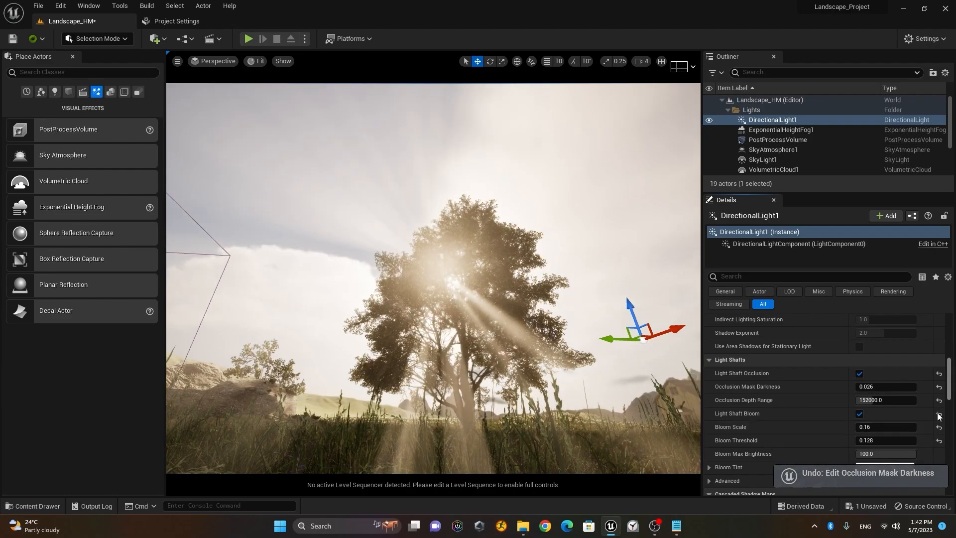
# - Try a Volumetric Scattering Intensity of 1.79 on DirectionalLight1 and check the sun shafts over the field
pyautogui.scroll(5, 950, 356)
pyautogui.moveTo(950, 356); pyautogui.dragTo(950, 351)
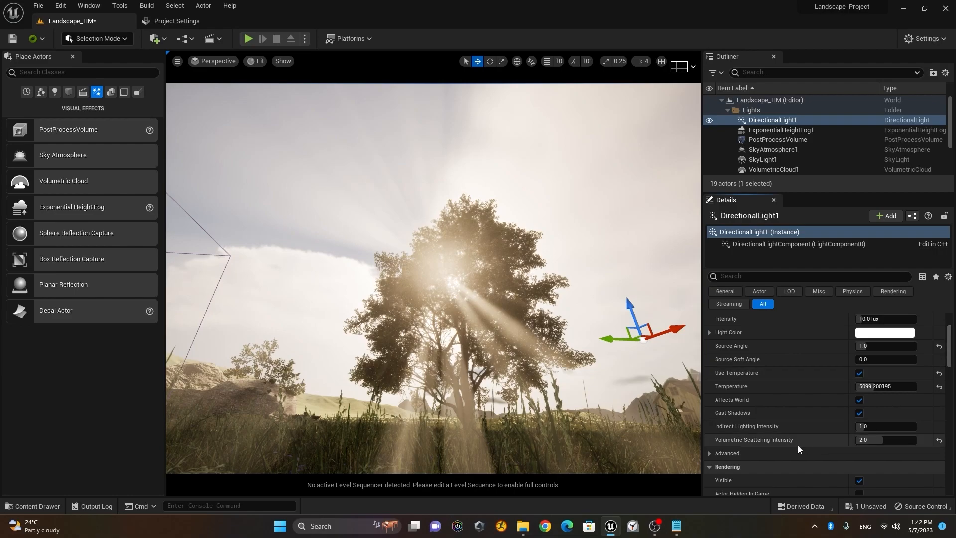
pyautogui.moveTo(885, 440)
pyautogui.mouseDown()
pyautogui.moveTo(901, 440)
pyautogui.moveTo(879, 440)
pyautogui.mouseUp()
pyautogui.moveTo(431, 416); pyautogui.dragTo(443, 380, button='right')
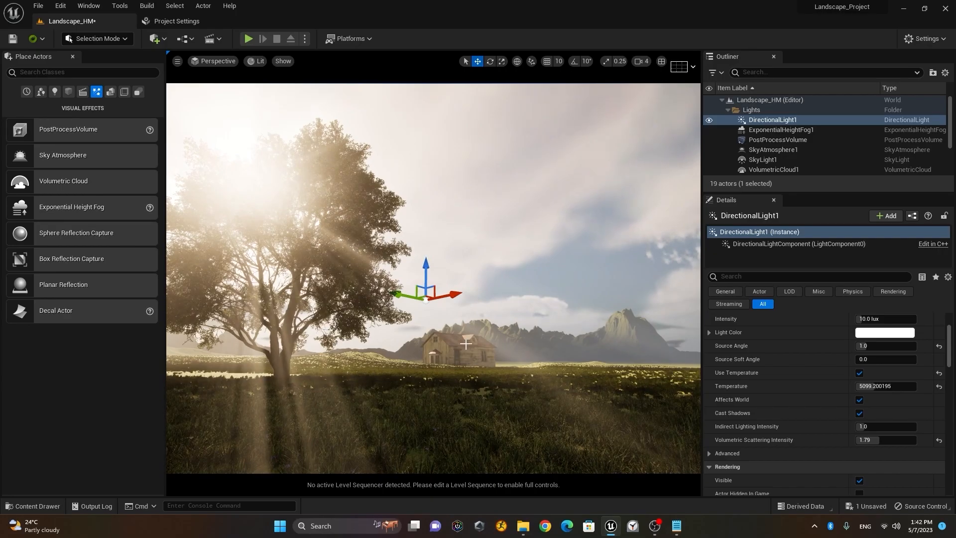
pyautogui.press('q')
pyautogui.moveTo(504, 352)
pyautogui.mouseDown(button='right')
pyautogui.moveTo(509, 388)
pyautogui.moveTo(521, 352)
pyautogui.mouseUp(button='right')
pyautogui.press('e')
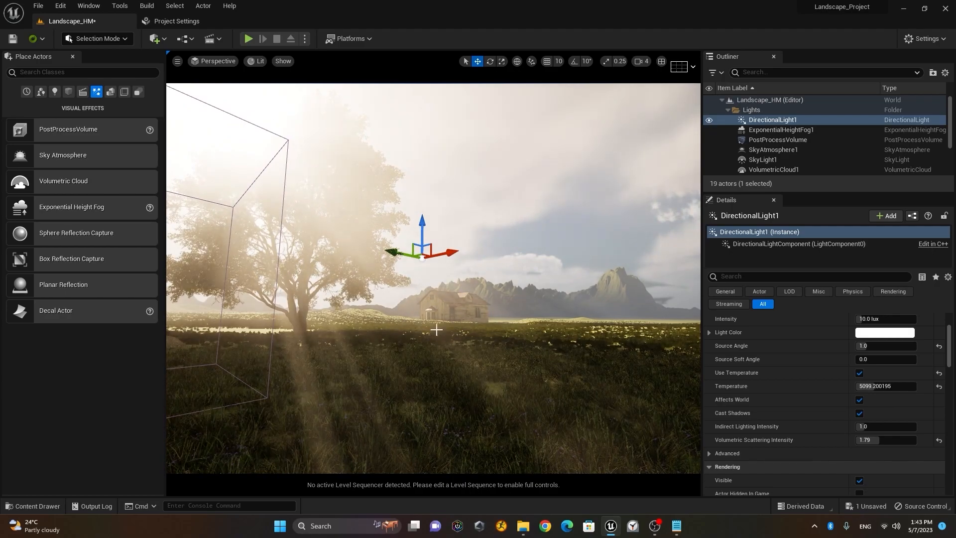
# - Pilot CineCameraActor0 in game view and reframe its shot on the tree and the cottage beyond the flowers
pyautogui.click(221, 62)
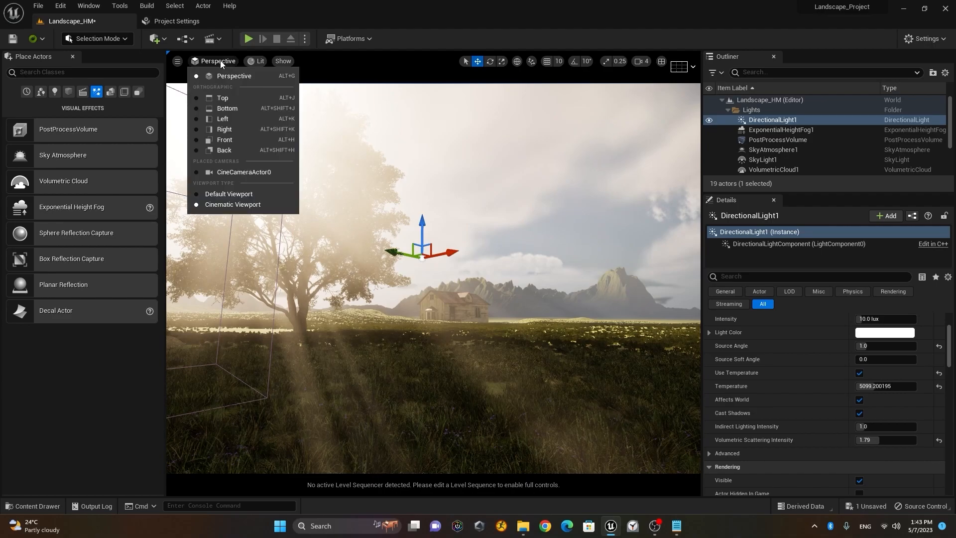
pyautogui.click(244, 174)
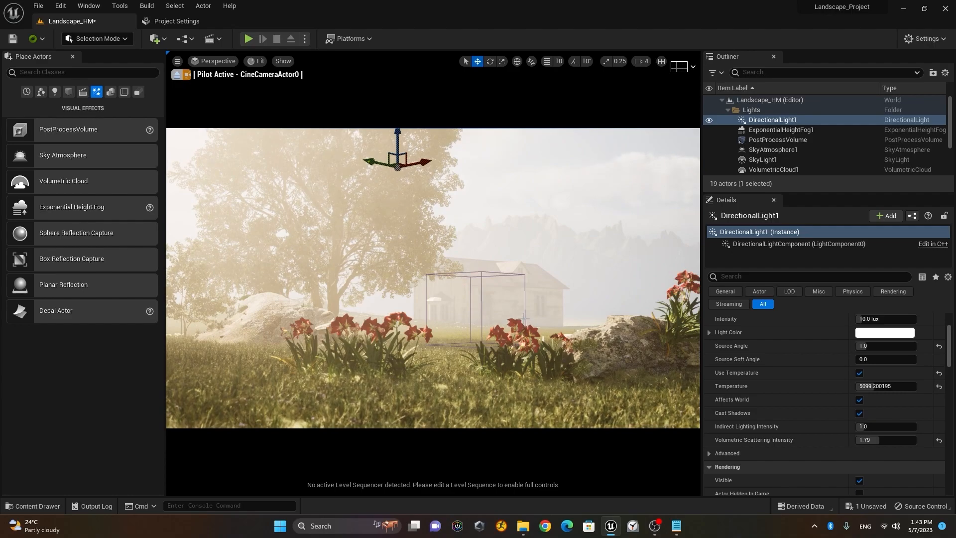
pyautogui.press('g')
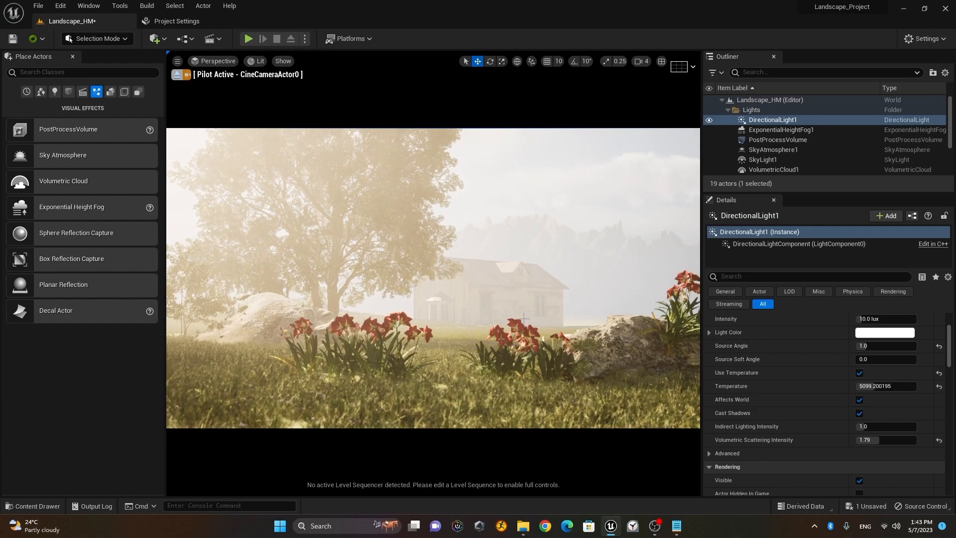
pyautogui.scroll(-4, 523, 318)
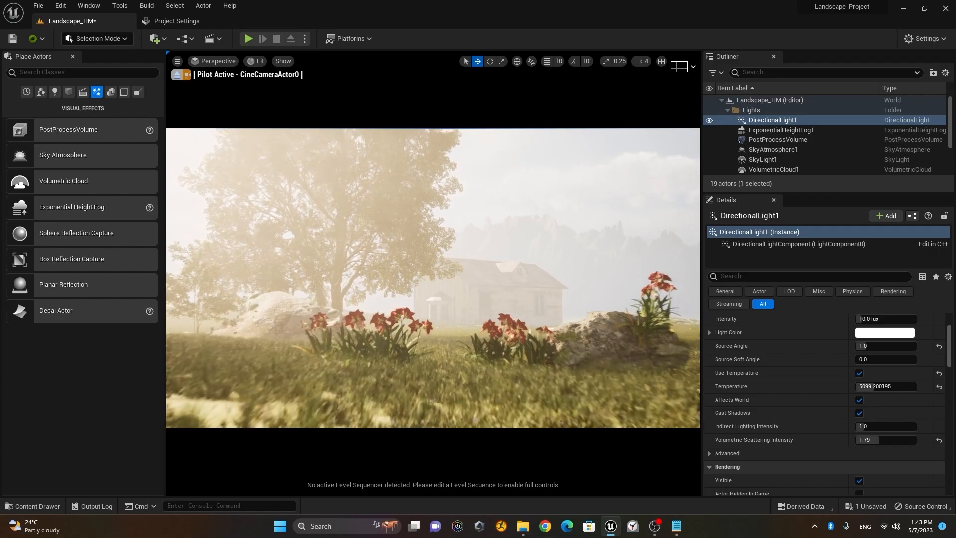
pyautogui.keyDown('alt'); pyautogui.moveTo(523, 318); pyautogui.dragTo(511, 290); pyautogui.keyUp('alt')
pyautogui.scroll(-3, 468, 338)
pyautogui.moveTo(511, 290); pyautogui.dragTo(558, 271, button='right')
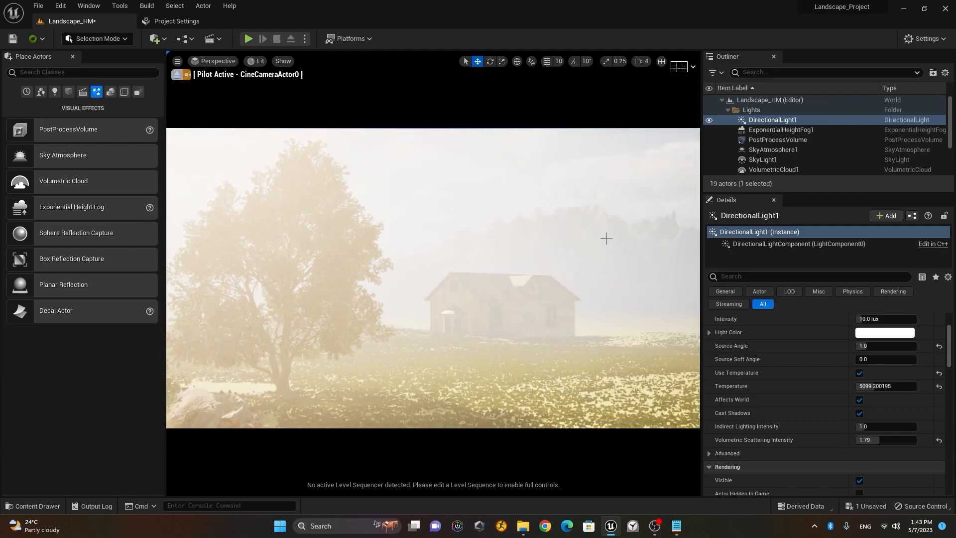
# - Undo the last Volumetric Scattering Intensity change and stop piloting CineCameraActor0
pyautogui.hotkey('ctrl', 'z')
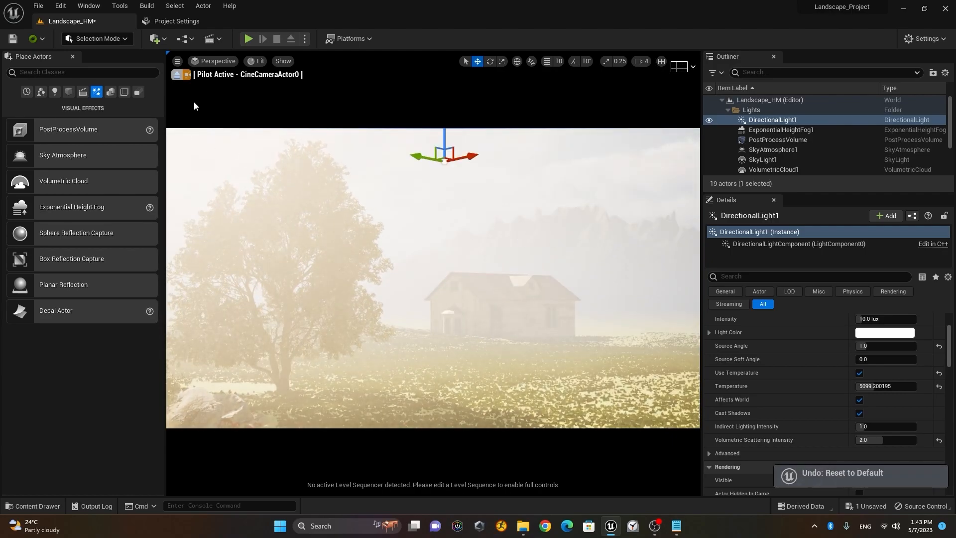
pyautogui.click(177, 75)
# - Create a Cine Camera Actor from a low viewpoint in the grass, framing the backlit tree with the cottage beside it
pyautogui.moveTo(432, 276); pyautogui.dragTo(388, 199, button='right')
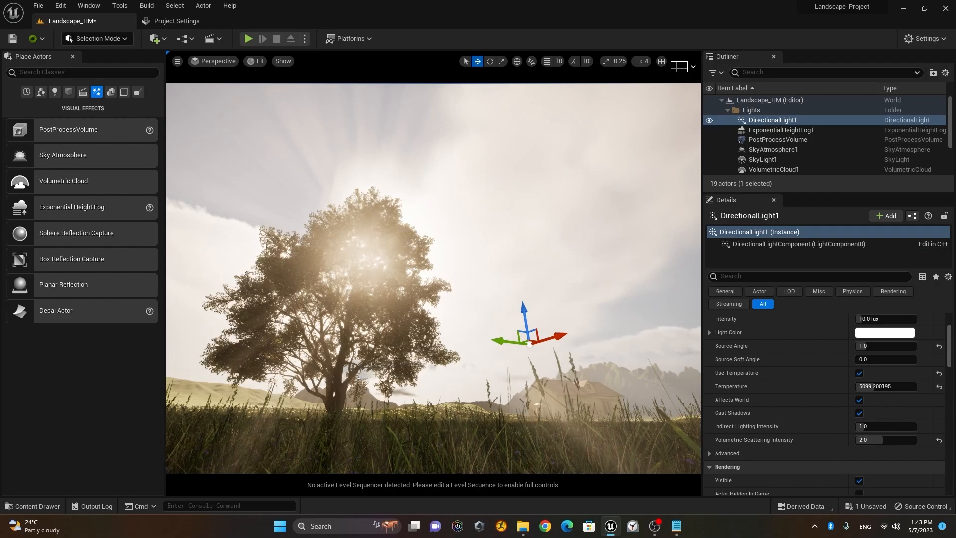
pyautogui.moveTo(433, 278); pyautogui.dragTo(464, 275, button='right')
pyautogui.press('d')
pyautogui.press('w')
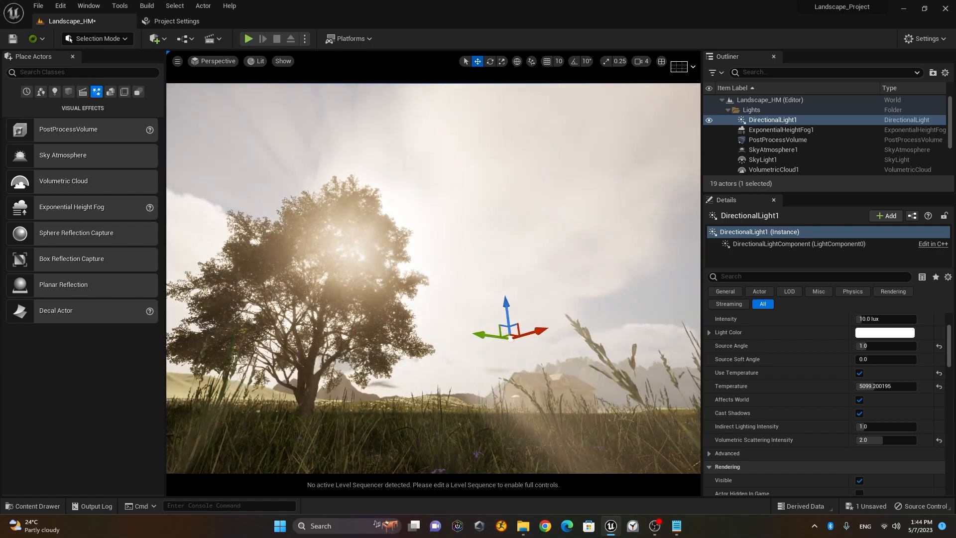
pyautogui.moveTo(356, 373); pyautogui.dragTo(356, 372, button='right')
pyautogui.press('s')
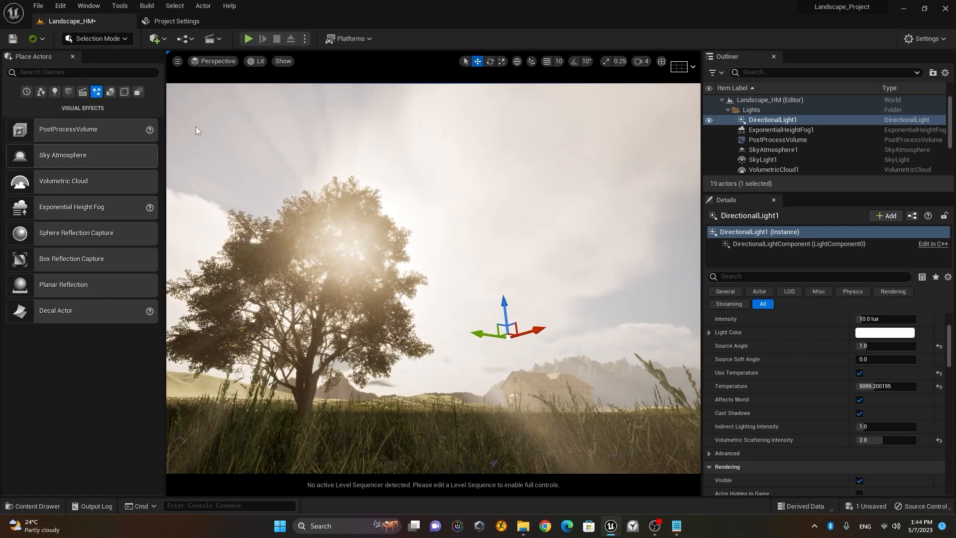
pyautogui.click(178, 61)
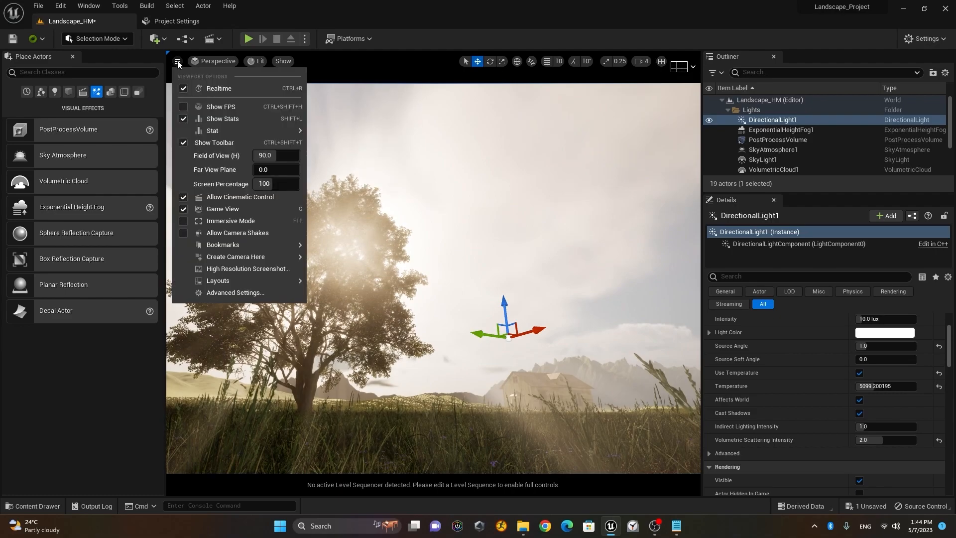
pyautogui.moveTo(259, 257)
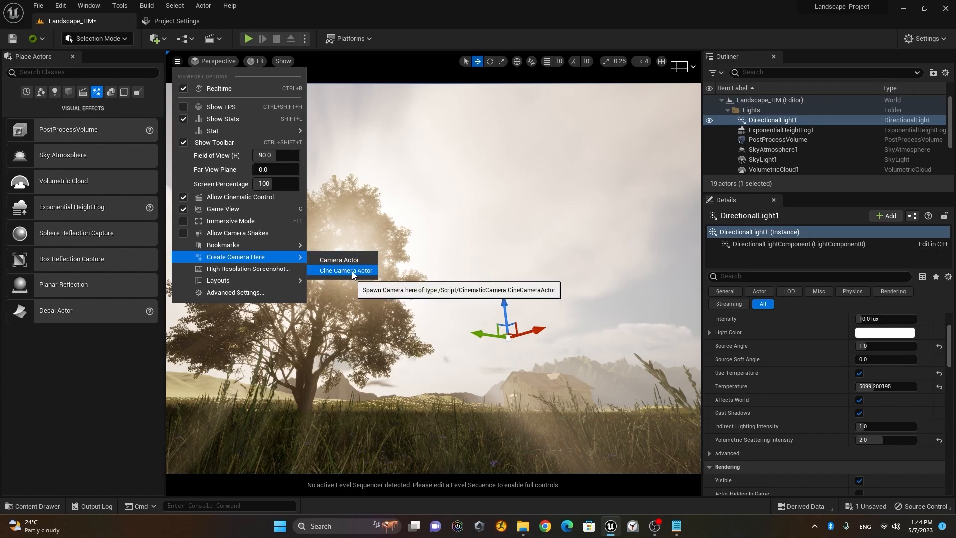
pyautogui.click(367, 271)
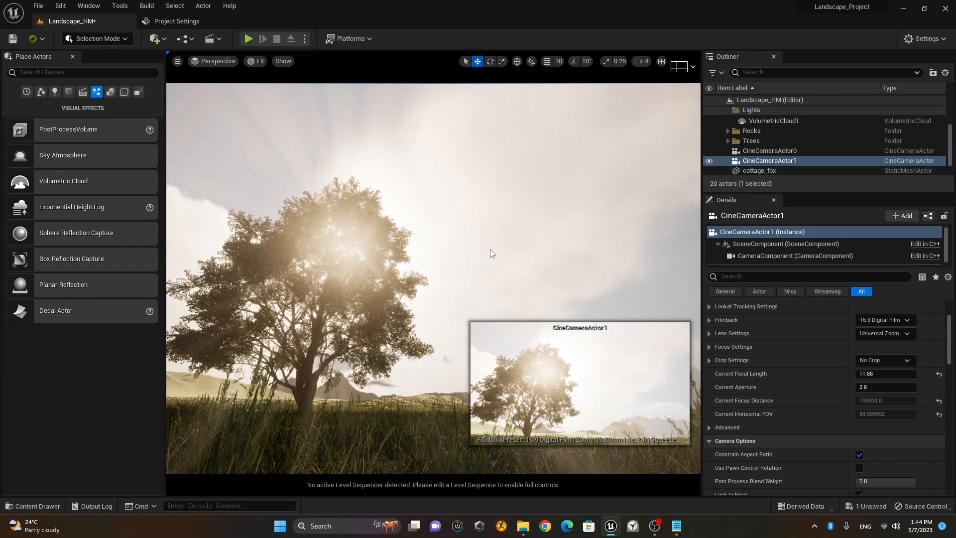
# - Collapse the Lights folder in the Outliner
pyautogui.click(219, 62)
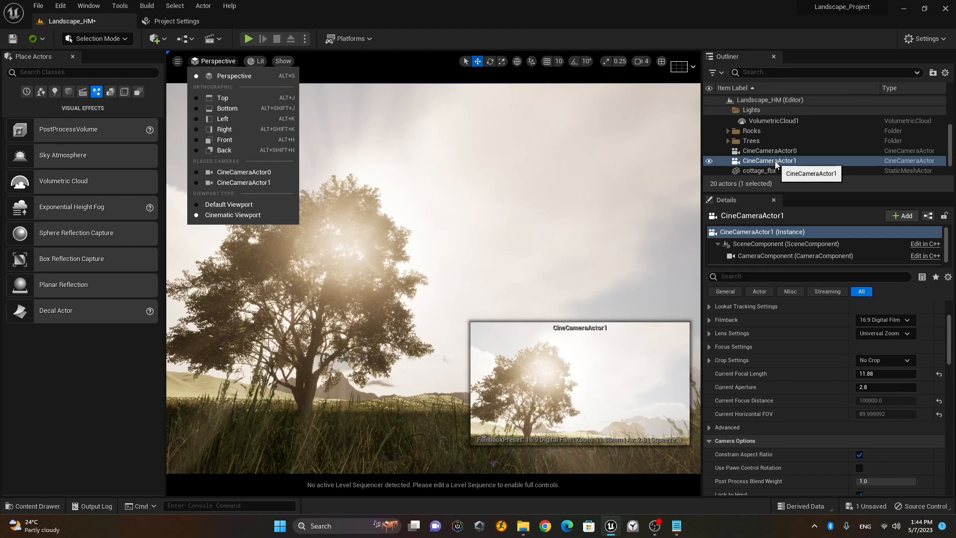
pyautogui.scroll(3, 813, 147)
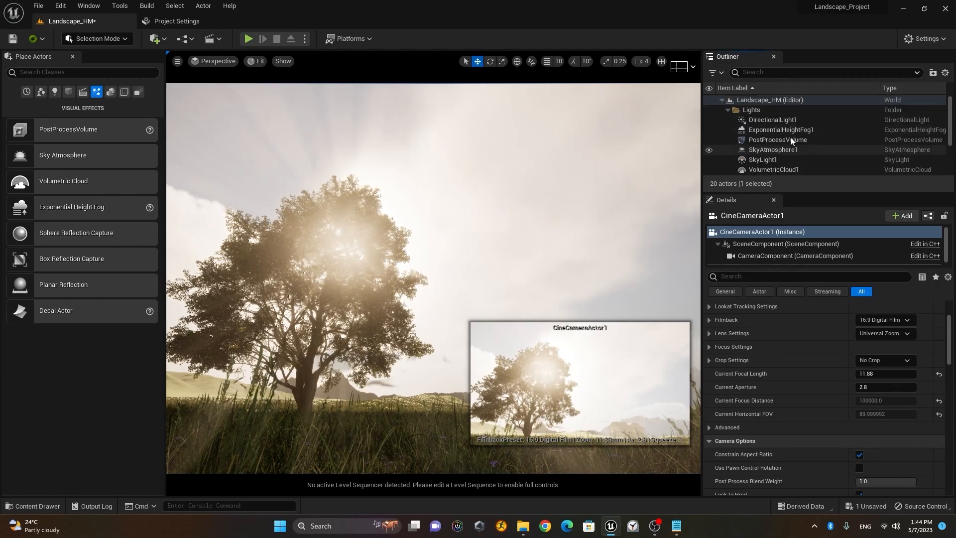
pyautogui.click(727, 109)
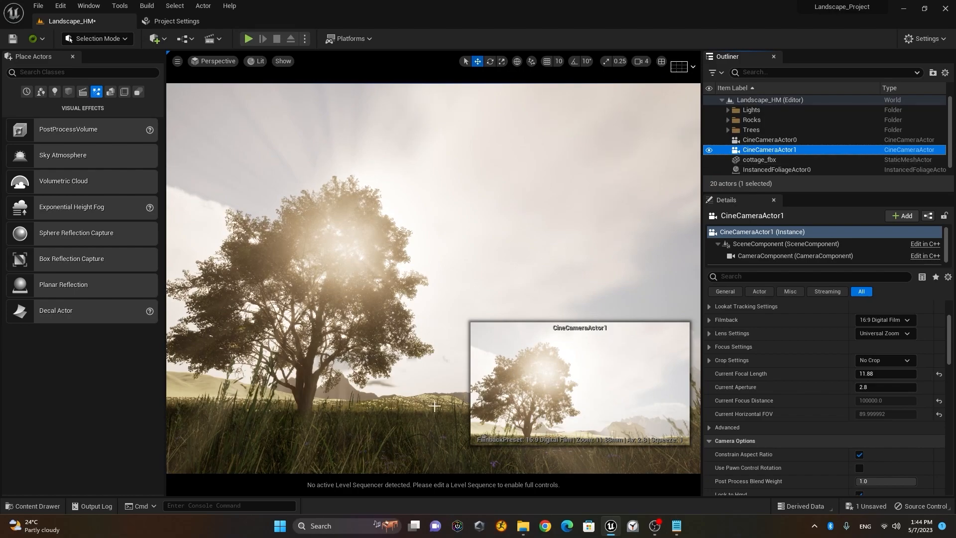
# - Move the cottage_fbx mesh closer to the camera, so it stands large beside the backlit tree
pyautogui.scroll(-1, 786, 136)
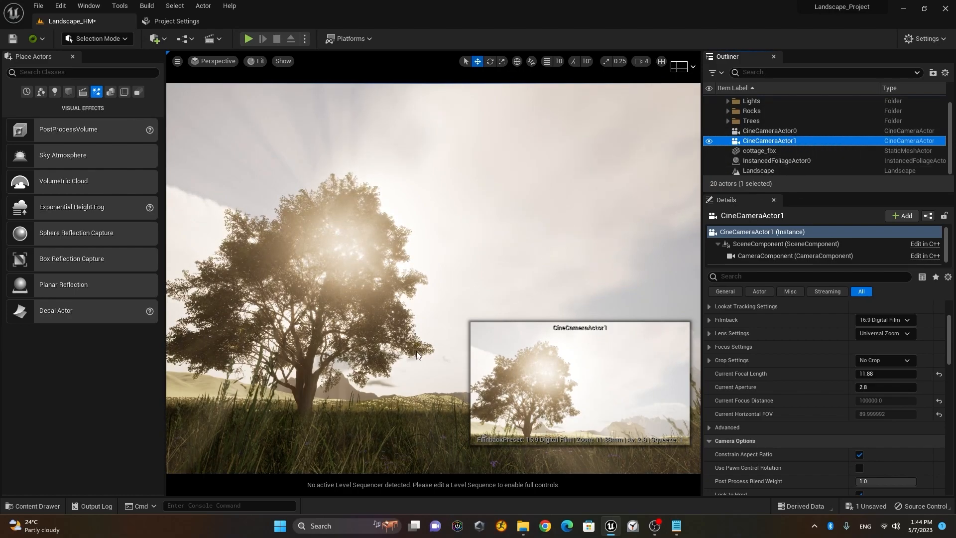
pyautogui.click(310, 437)
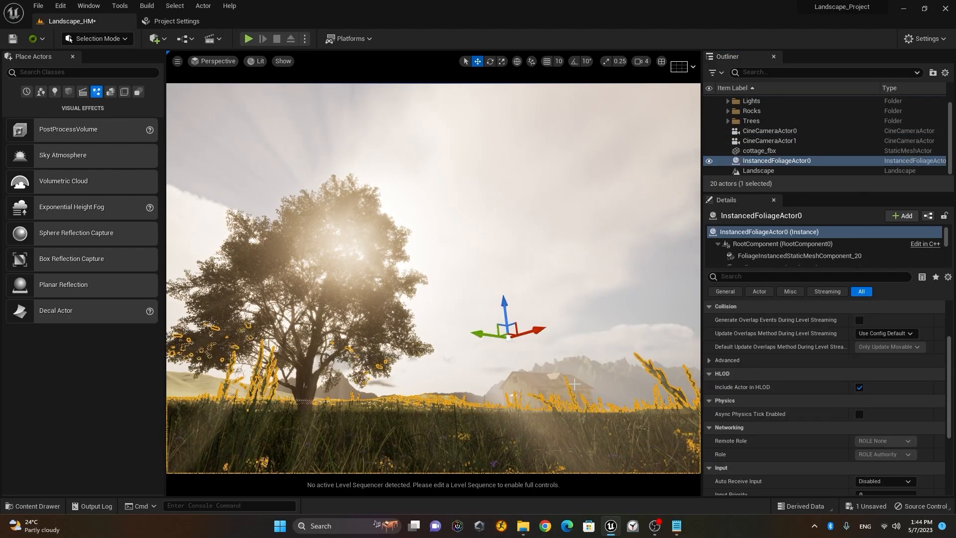
pyautogui.click(574, 384)
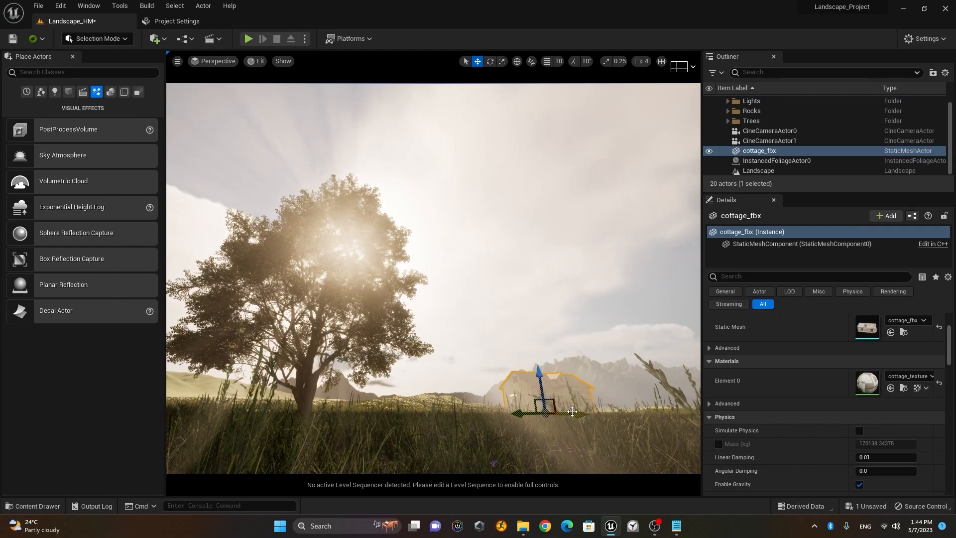
pyautogui.moveTo(573, 412); pyautogui.dragTo(636, 442)
pyautogui.moveTo(564, 432)
pyautogui.mouseDown()
pyautogui.moveTo(500, 437)
pyautogui.moveTo(559, 428)
pyautogui.mouseUp()
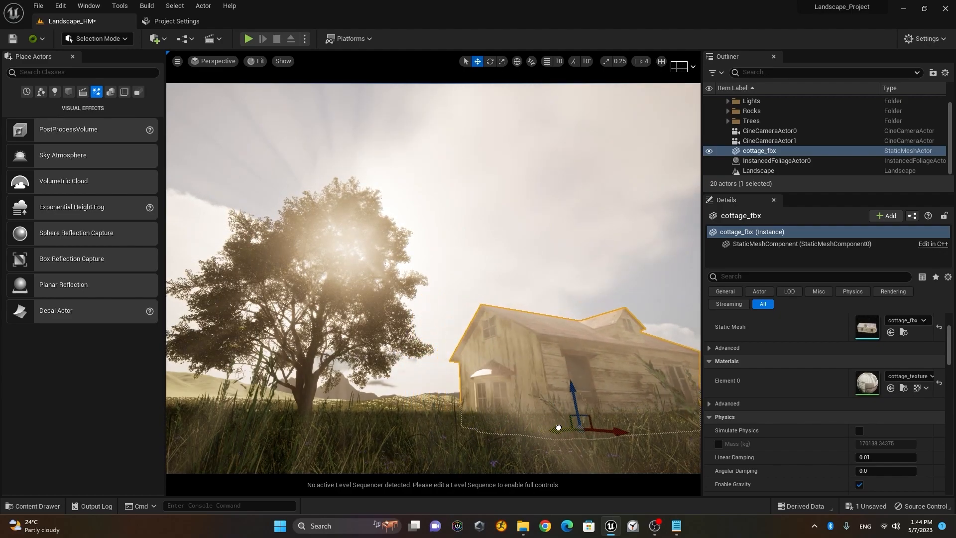
pyautogui.moveTo(618, 432); pyautogui.dragTo(543, 427)
# - Select the sapling and the large mossy boulder together and move them across the tree's shadow to the grass in front of the cottage
pyautogui.moveTo(546, 384); pyautogui.dragTo(546, 466, button='right')
pyautogui.click(240, 284)
pyautogui.keyDown('ctrl'); pyautogui.click(242, 343); pyautogui.keyUp('ctrl')
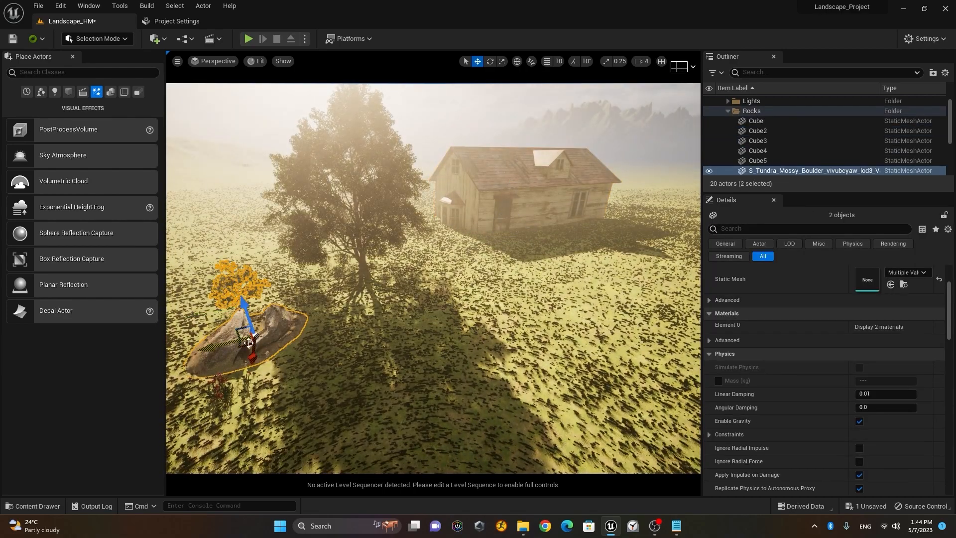
pyautogui.moveTo(223, 342); pyautogui.dragTo(482, 338)
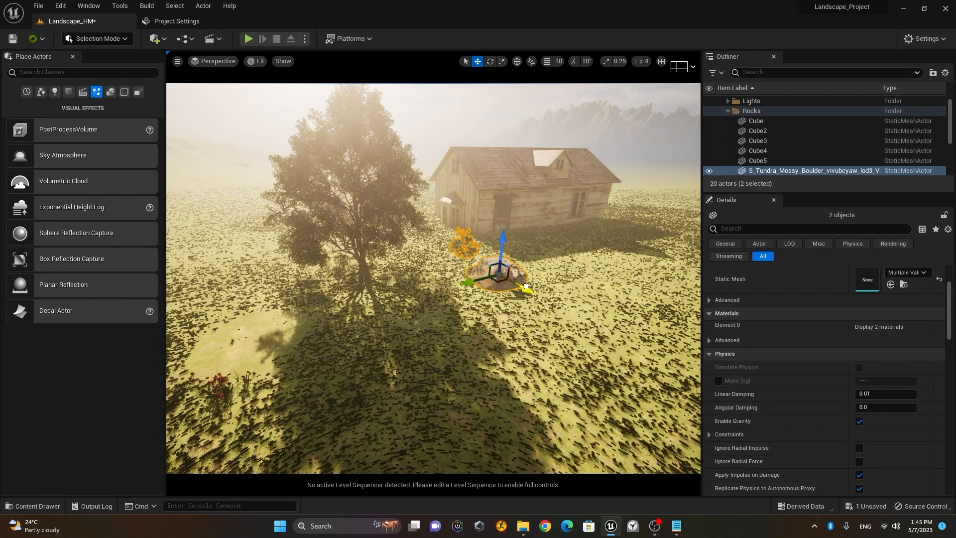
pyautogui.moveTo(535, 287); pyautogui.dragTo(605, 317)
# - Try to move the smaller mossy boulder by itself across the grass toward the large boulder
pyautogui.scroll(-1, 473, 331)
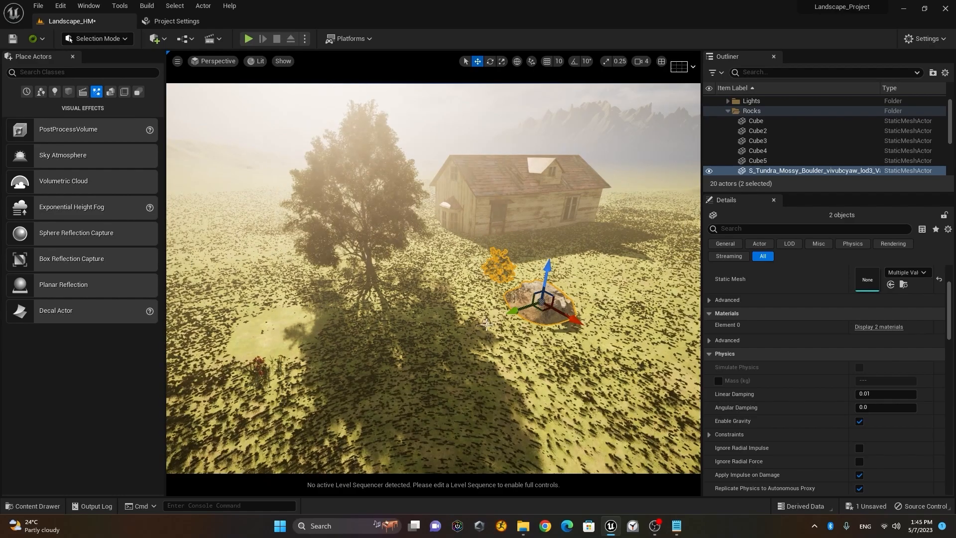
pyautogui.scroll(-3, 374, 318)
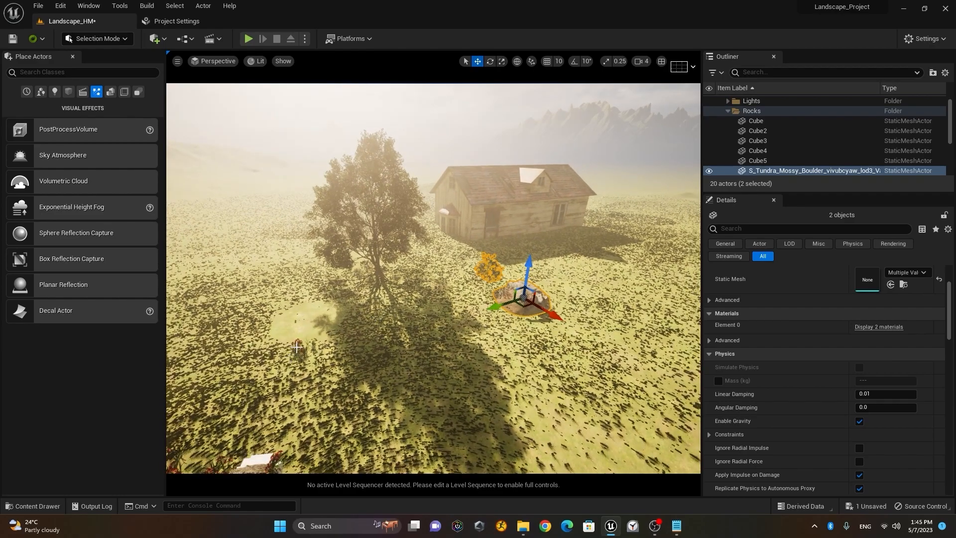
pyautogui.click(297, 348)
pyautogui.click(264, 458)
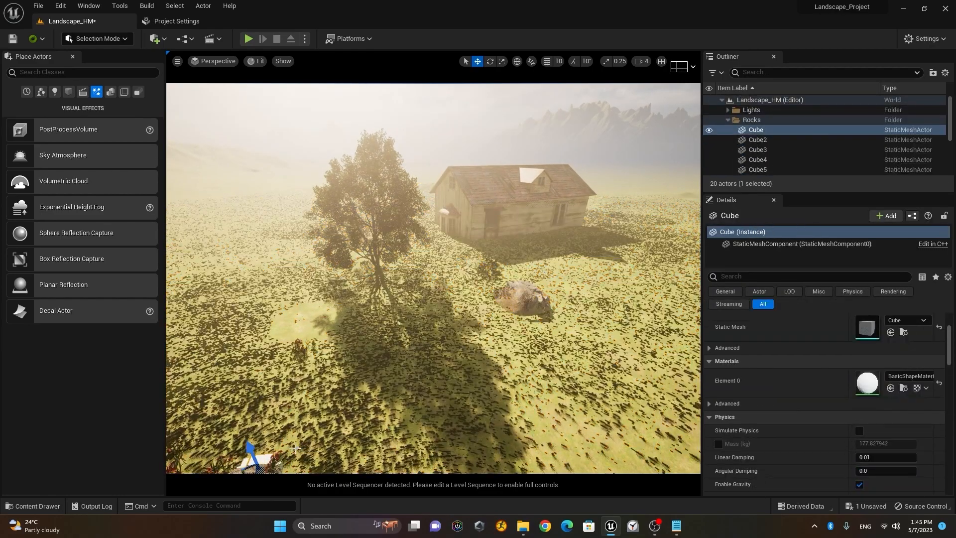
pyautogui.scroll(-3, 299, 438)
pyautogui.click(280, 426)
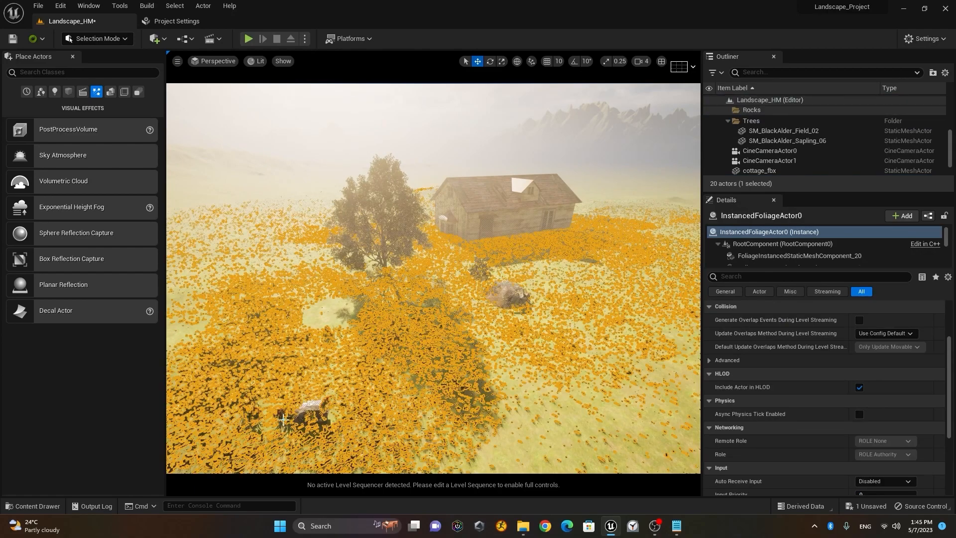
pyautogui.click(307, 423)
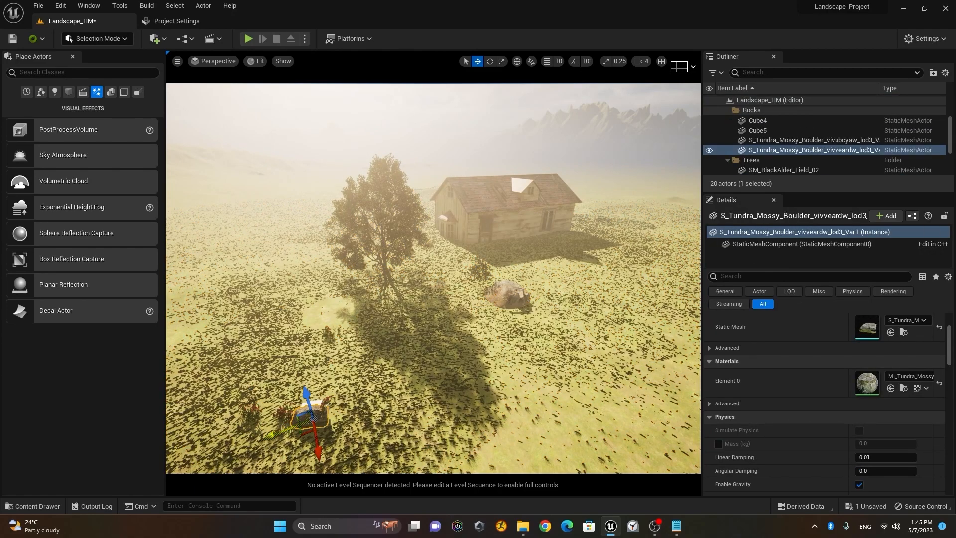
pyautogui.moveTo(311, 420); pyautogui.dragTo(493, 344)
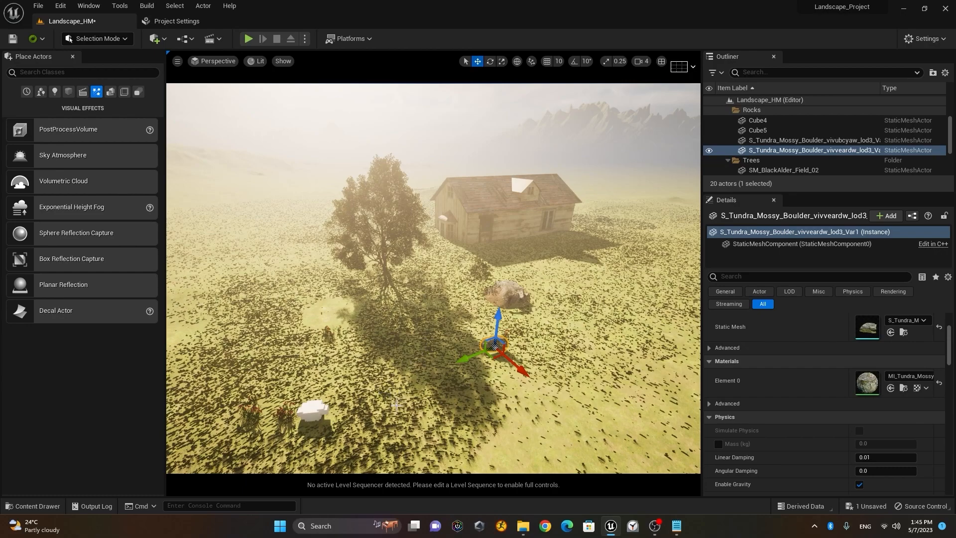
pyautogui.hotkey('ctrl', 'z')
# - Try to move the smaller boulder together with only one of the white cubes behind it
pyautogui.click(313, 403)
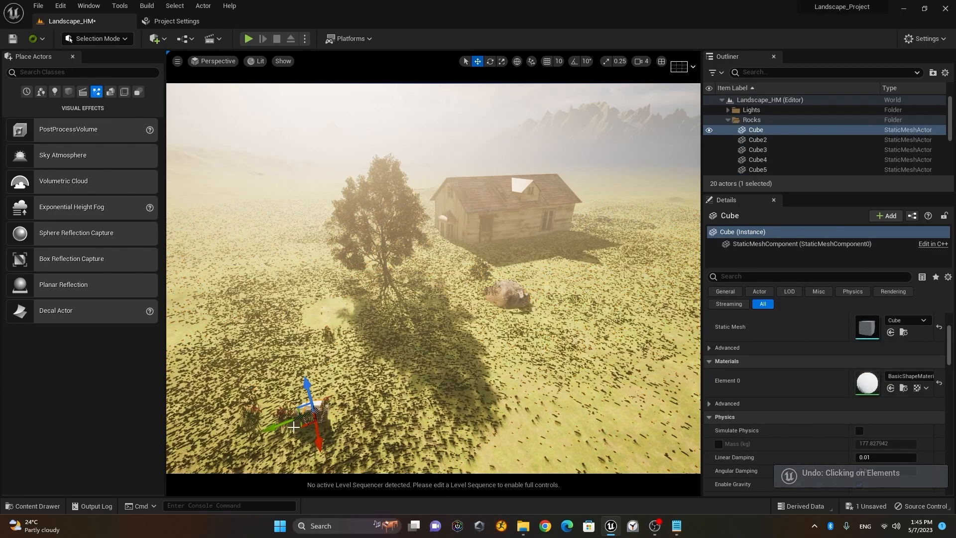
pyautogui.press('f')
pyautogui.moveTo(313, 403); pyautogui.dragTo(292, 425, button='right')
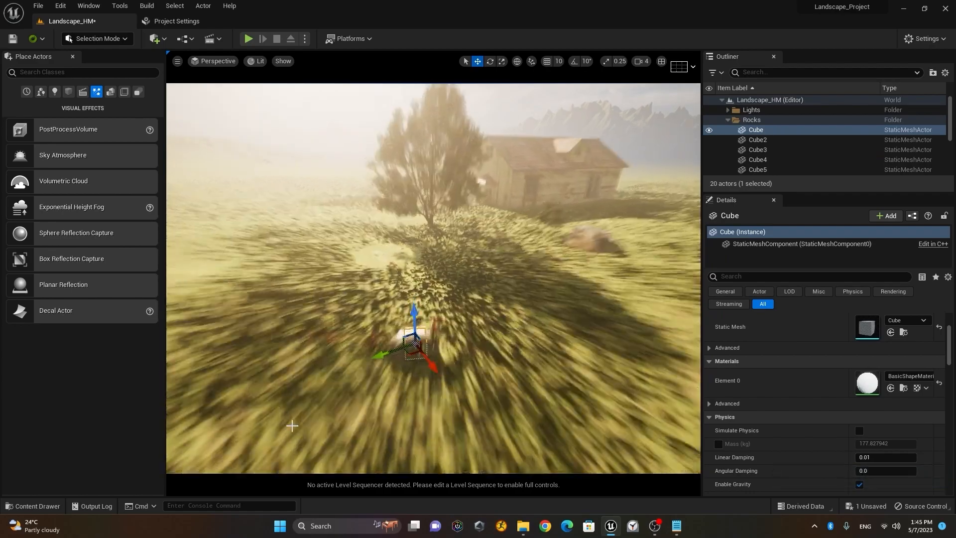
pyautogui.scroll(5, 365, 437)
pyautogui.scroll(-5, 398, 464)
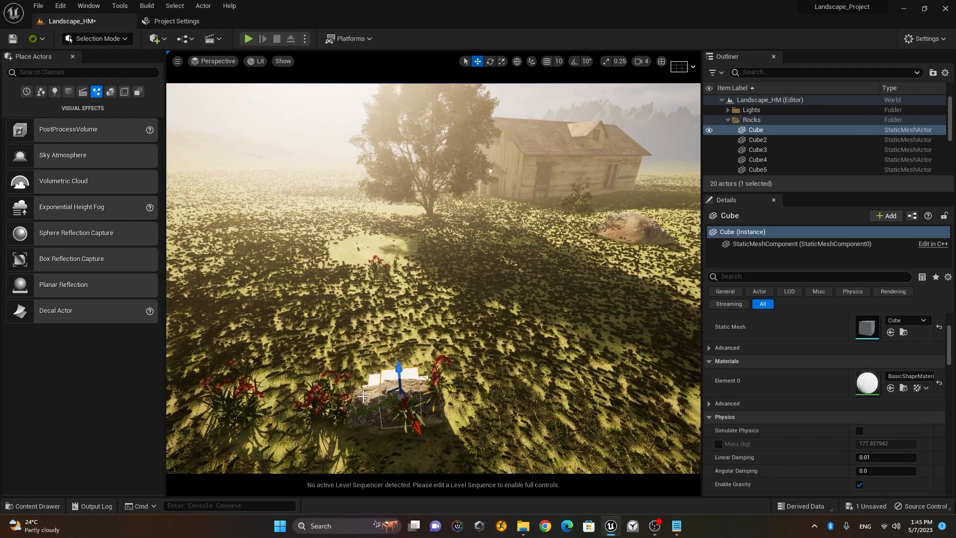
pyautogui.click(363, 397)
pyautogui.moveTo(375, 429); pyautogui.dragTo(327, 457)
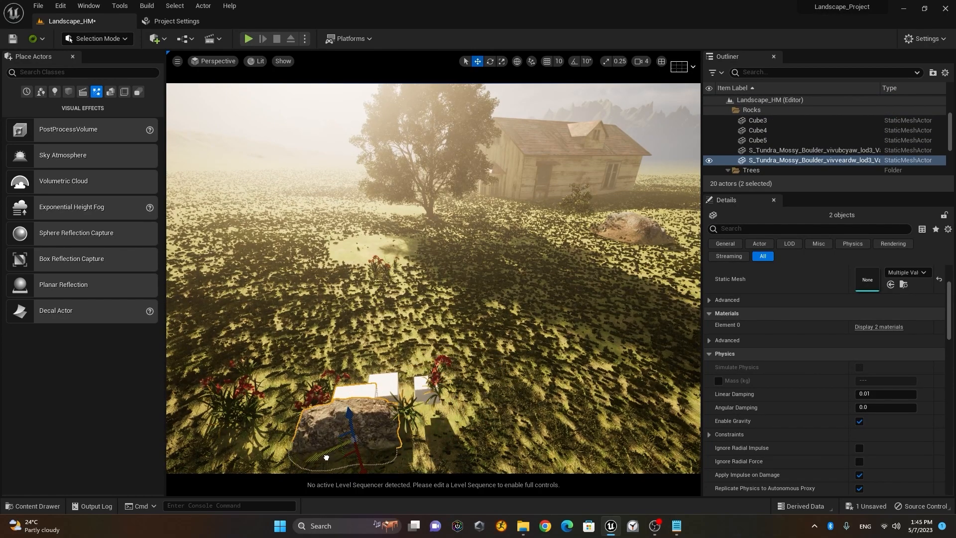
pyautogui.hotkey('ctrl', 'z')
pyautogui.hotkey('ctrl', 'z')
# - Select the smaller mossy boulder together with all five white cubes, Cube through Cube5, among the red flowers
pyautogui.moveTo(363, 285); pyautogui.dragTo(384, 301, button='right')
pyautogui.keyDown('ctrl'); pyautogui.click(455, 455); pyautogui.keyUp('ctrl')
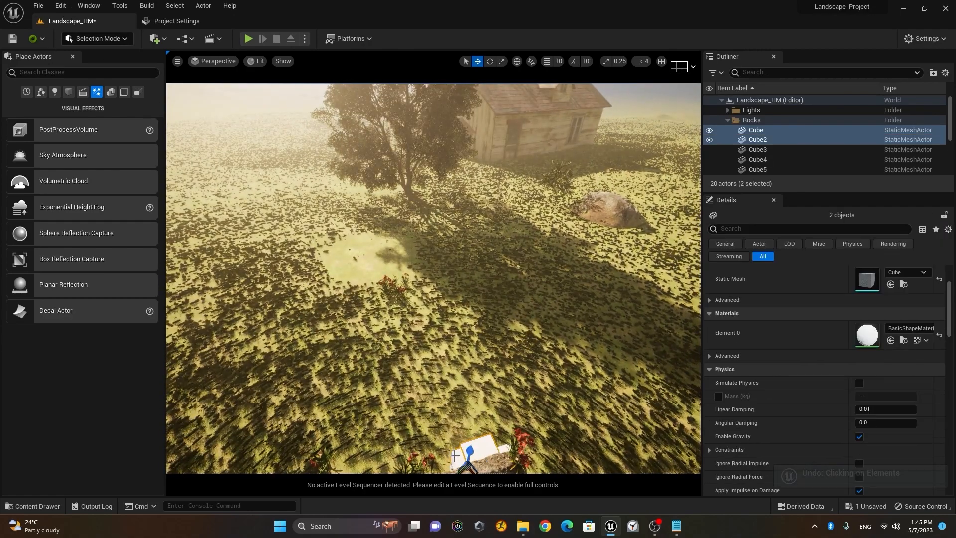
pyautogui.keyDown('ctrl'); pyautogui.click(508, 451); pyautogui.keyUp('ctrl')
pyautogui.moveTo(512, 441); pyautogui.dragTo(508, 447, button='right')
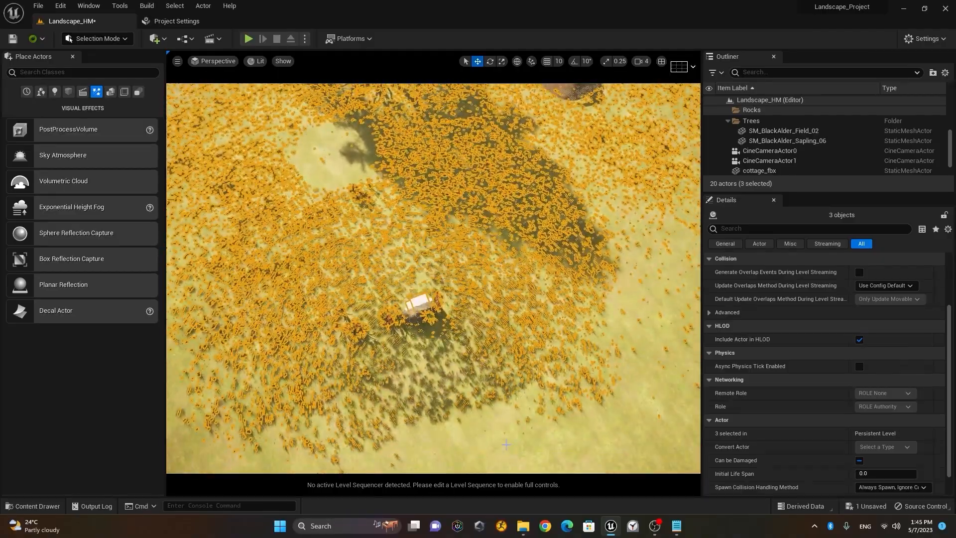
pyautogui.scroll(6, 508, 448)
pyautogui.scroll(-2, 508, 447)
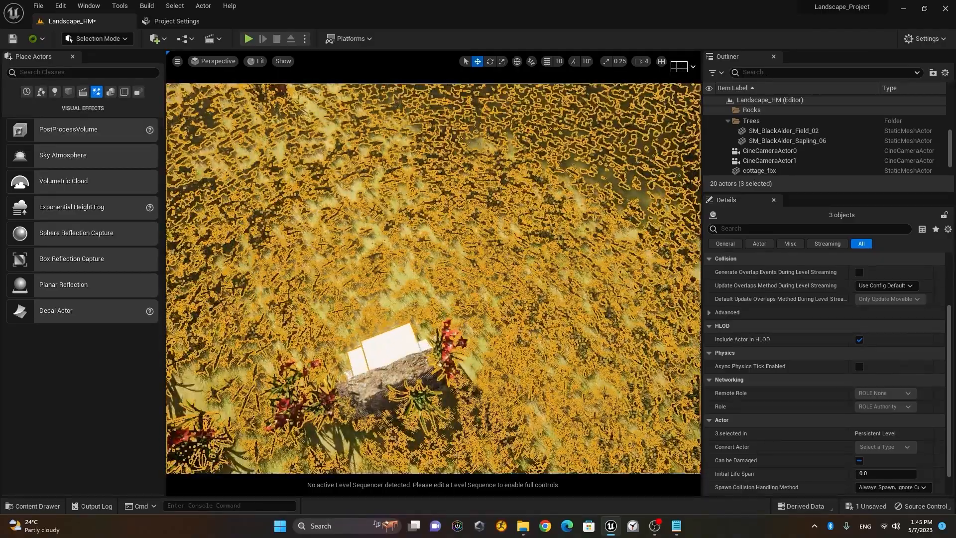
pyautogui.click(459, 424)
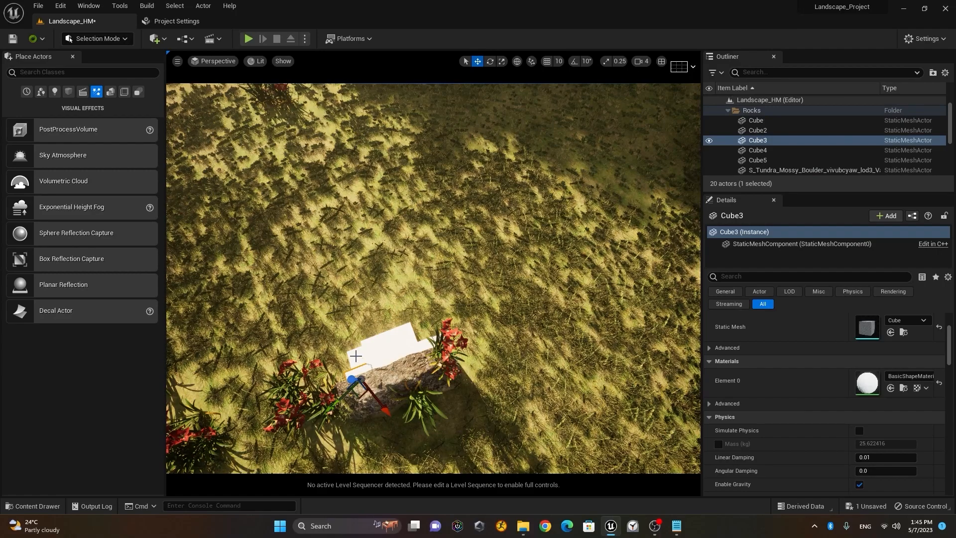
pyautogui.keyDown('ctrl'); pyautogui.click(371, 353); pyautogui.keyUp('ctrl')
pyautogui.keyDown('ctrl'); pyautogui.click(401, 331); pyautogui.keyUp('ctrl')
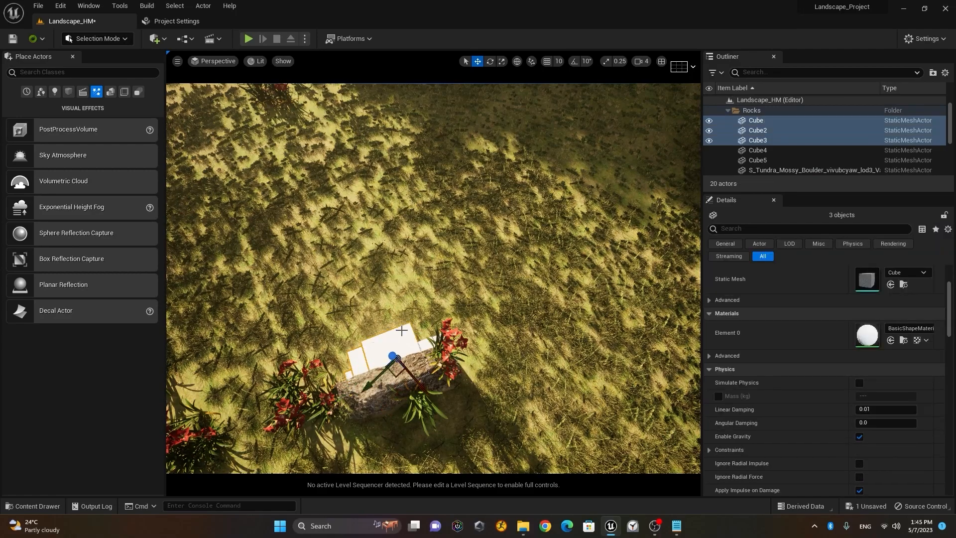
pyautogui.keyDown('ctrl'); pyautogui.click(424, 348); pyautogui.keyUp('ctrl')
pyautogui.keyDown('ctrl'); pyautogui.click(394, 377); pyautogui.keyUp('ctrl')
pyautogui.moveTo(392, 411); pyautogui.dragTo(535, 265, button='right')
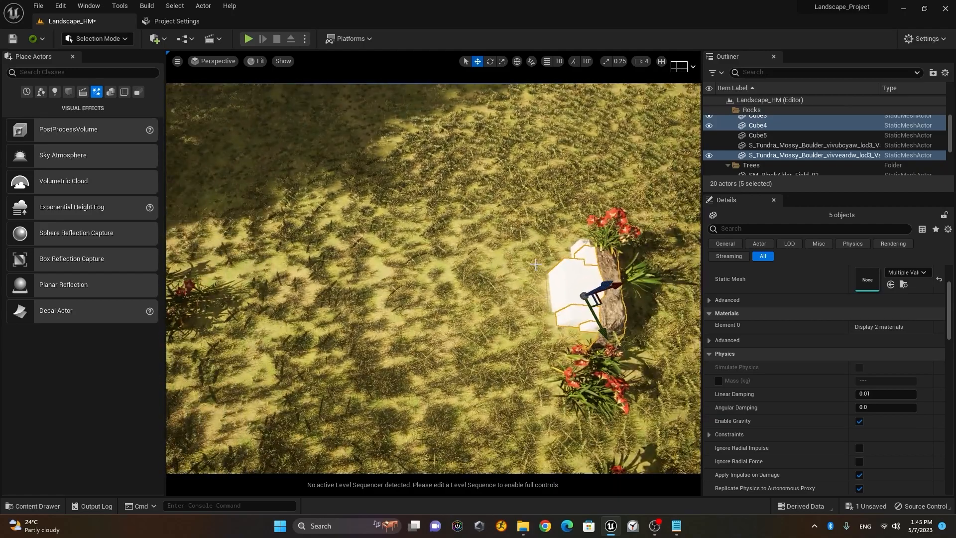
pyautogui.keyDown('ctrl'); pyautogui.click(578, 245); pyautogui.keyUp('ctrl')
# - Move the selected boulder and cubes into the tree's shadow, between the bare grass patch and the large boulder
pyautogui.moveTo(549, 341); pyautogui.dragTo(512, 320, button='right')
pyautogui.moveTo(341, 265); pyautogui.dragTo(571, 223)
pyautogui.press('f')
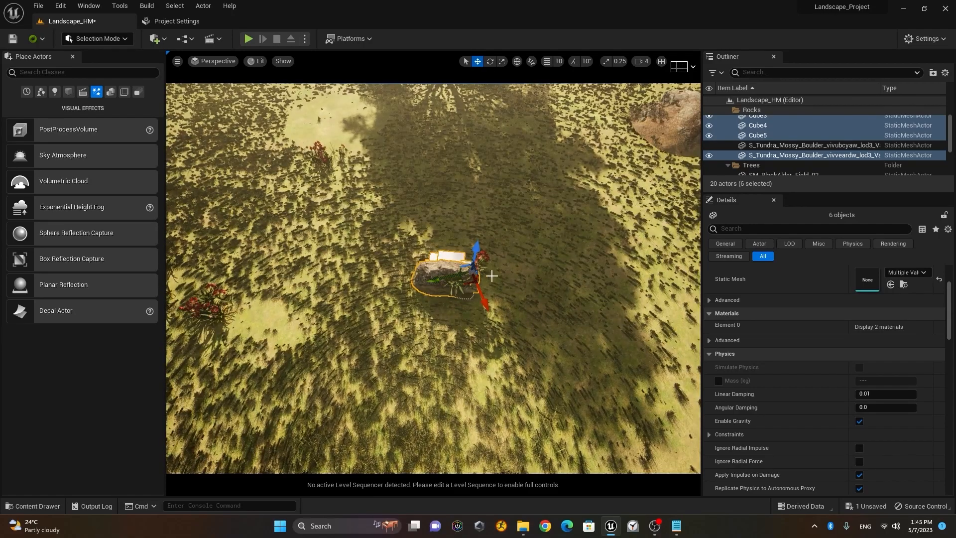
pyautogui.scroll(-2, 455, 311)
pyautogui.moveTo(429, 282); pyautogui.dragTo(537, 245)
pyautogui.moveTo(530, 284); pyautogui.dragTo(545, 249, button='right')
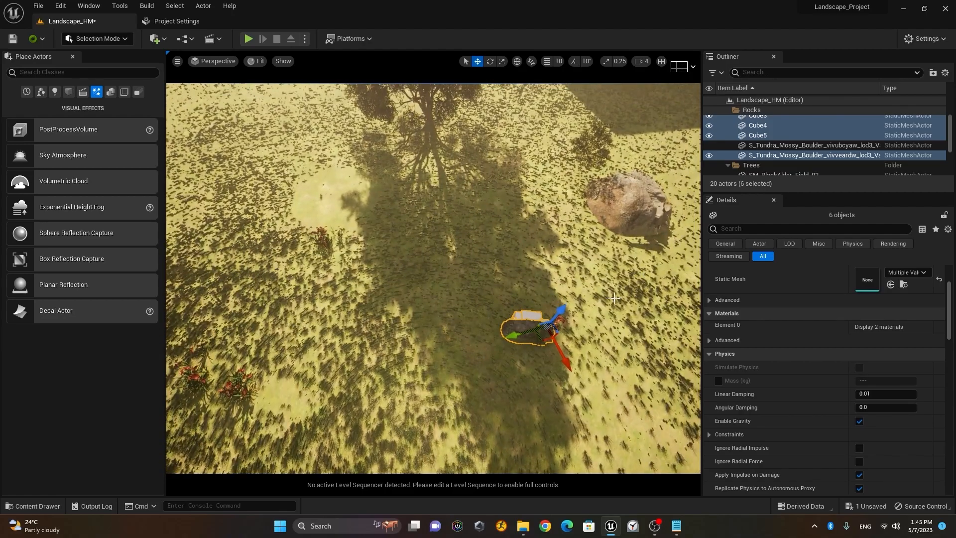
pyautogui.moveTo(571, 362); pyautogui.dragTo(415, 238)
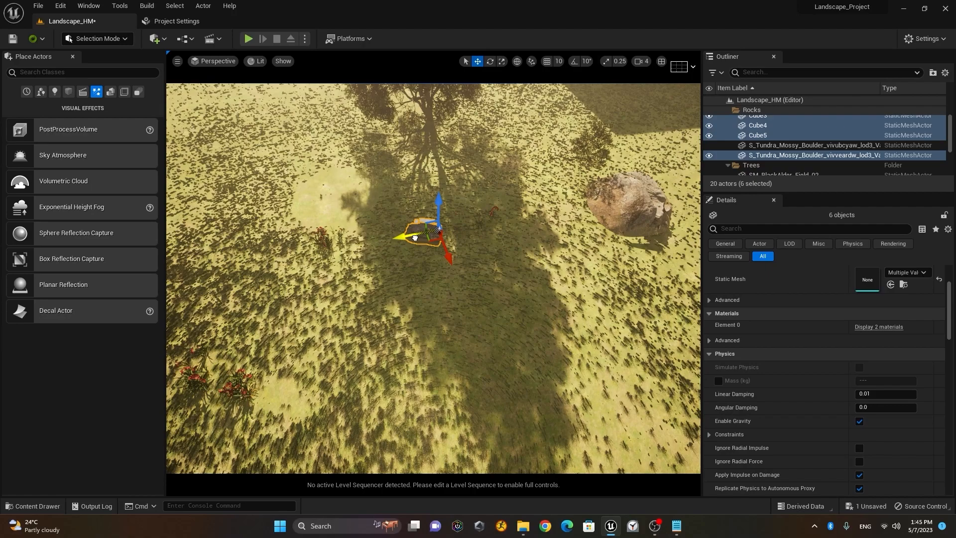
# - Check the composition through CineCameraActor1 and stop piloting it
pyautogui.click(202, 61)
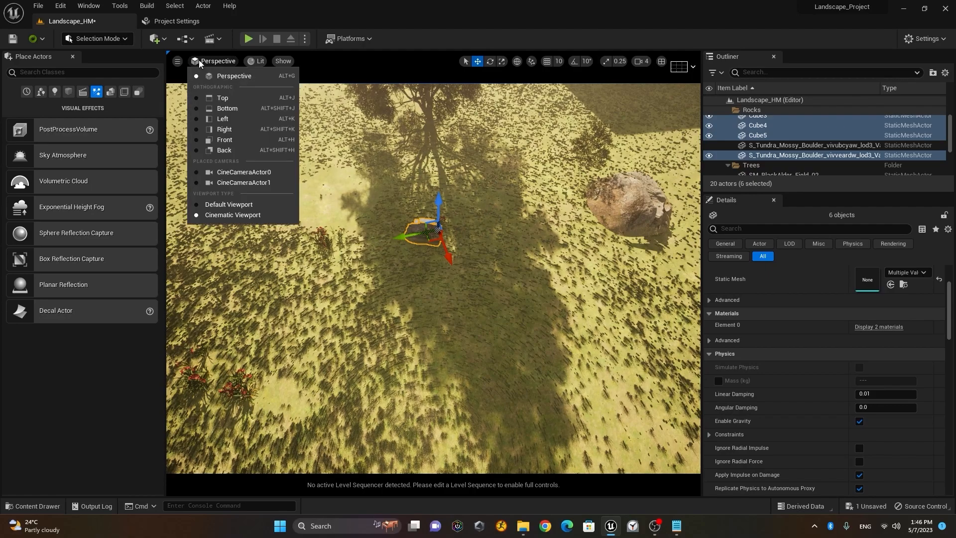
pyautogui.click(267, 183)
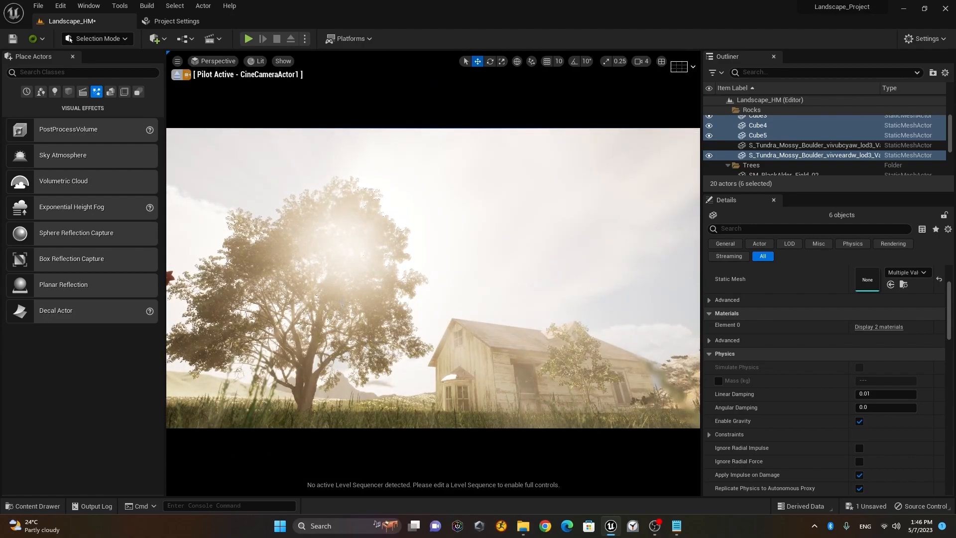
pyautogui.click(178, 78)
# - Move the selected boulder and cubes nearer to the camera, into the shaded foreground below the tree
pyautogui.moveTo(459, 260); pyautogui.dragTo(459, 294, button='right')
pyautogui.press('e')
pyautogui.moveTo(295, 332); pyautogui.dragTo(501, 391)
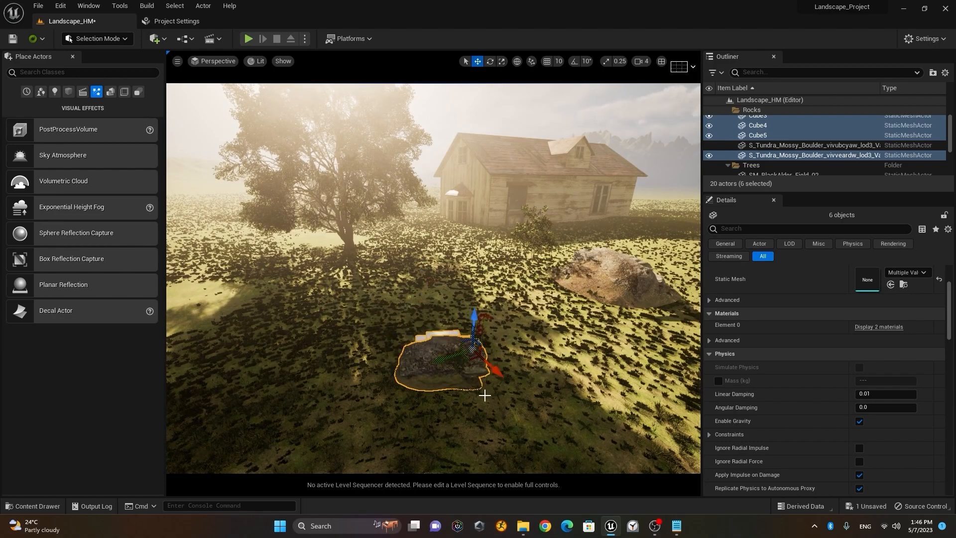
pyautogui.moveTo(443, 359); pyautogui.dragTo(376, 380)
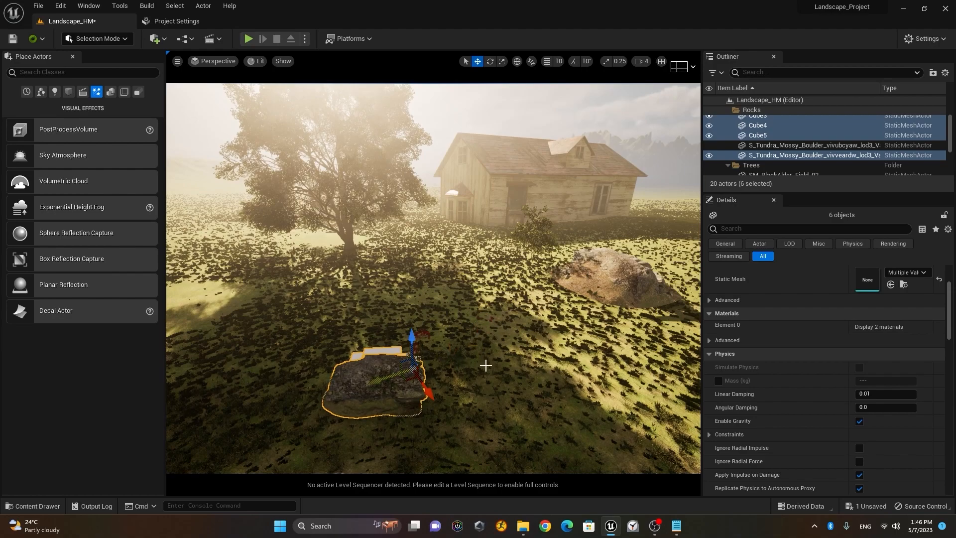
# - Bring the large boulder forward into the foreground and move the sapling to the opposite side, beside the smaller boulder
pyautogui.click(610, 276)
pyautogui.moveTo(608, 278); pyautogui.dragTo(612, 354)
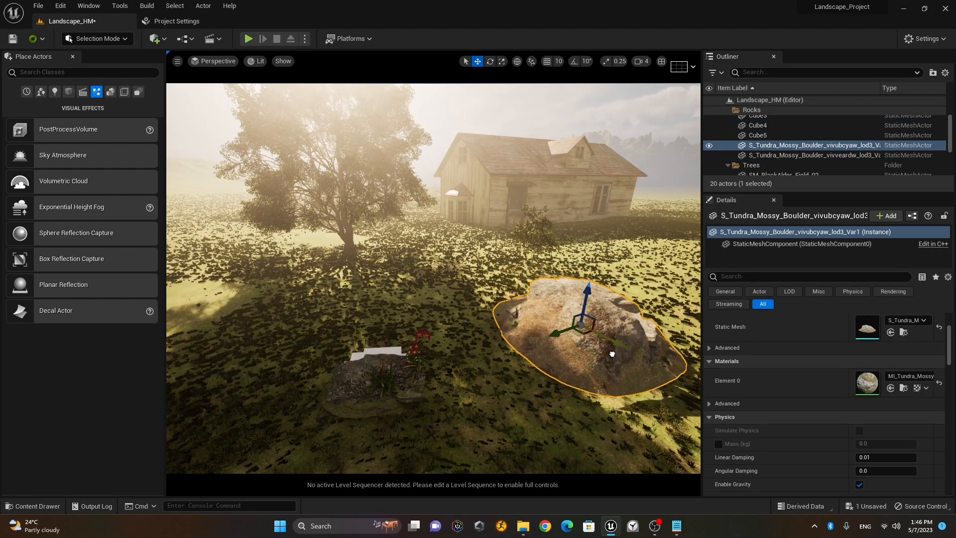
pyautogui.click(540, 227)
pyautogui.moveTo(565, 271); pyautogui.dragTo(200, 463)
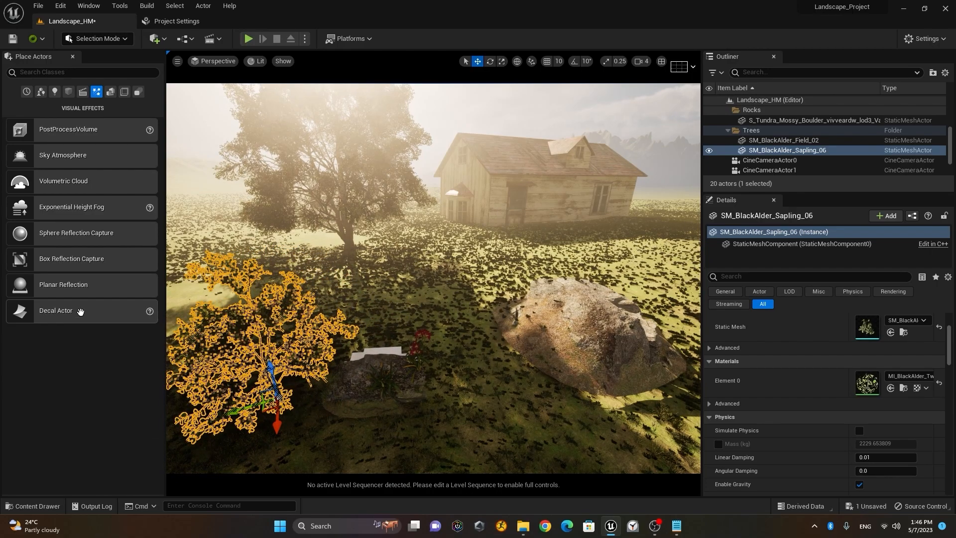
# - Pilot CineCameraActor1 and reframe its shot so the two boulders and the flowers frame the tree and cottage
pyautogui.click(217, 64)
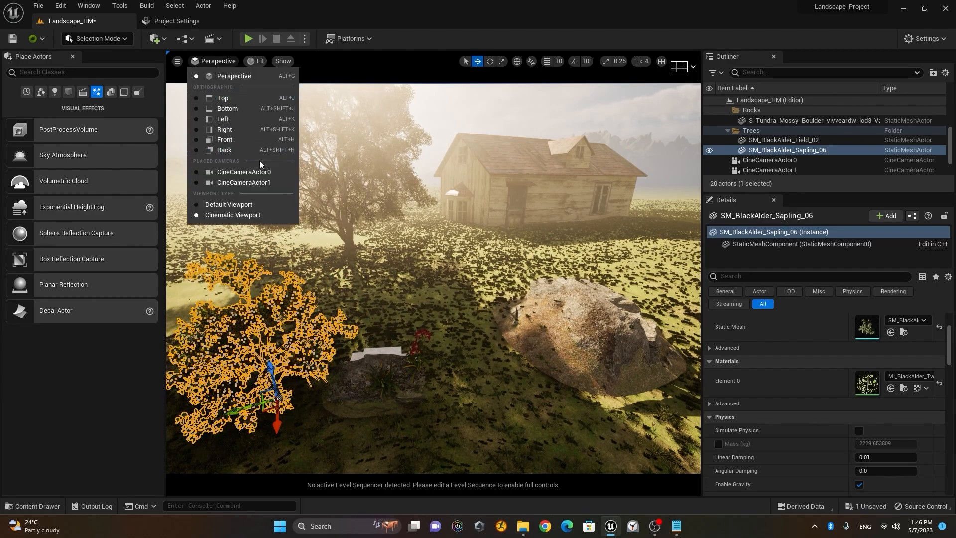
pyautogui.click(264, 183)
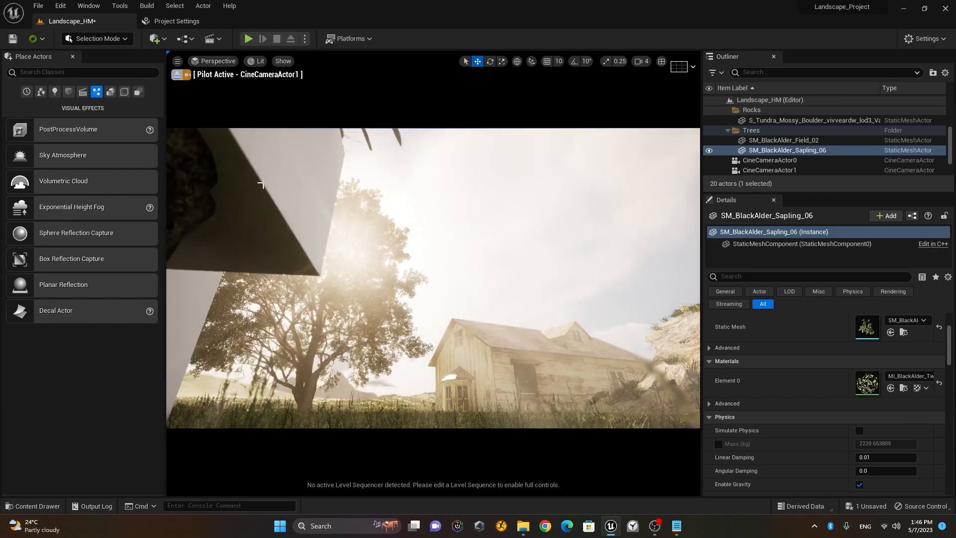
pyautogui.press('s')
pyautogui.moveTo(529, 270); pyautogui.dragTo(492, 316, button='right')
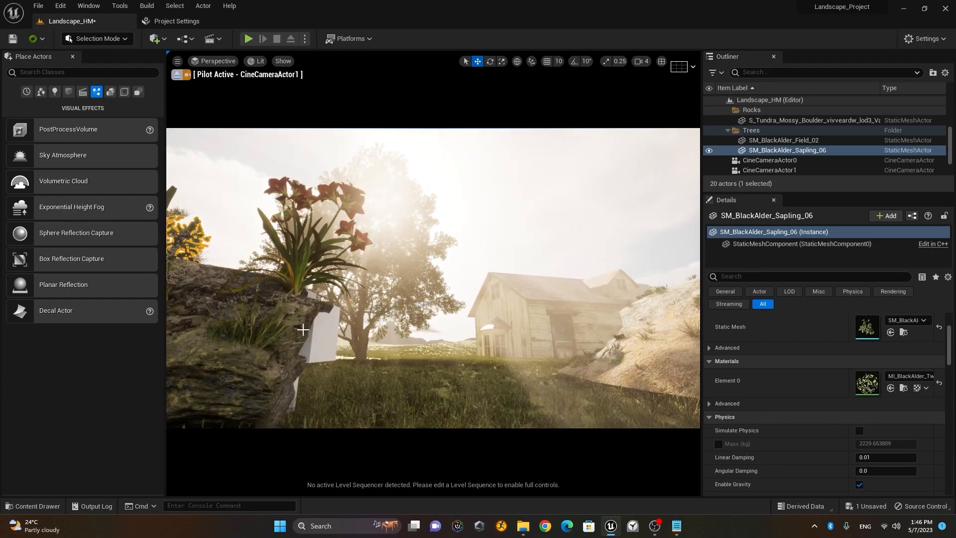
# - Delete Cube5 and the remaining white cube visible behind the flower-topped foreground boulder
pyautogui.click(323, 338)
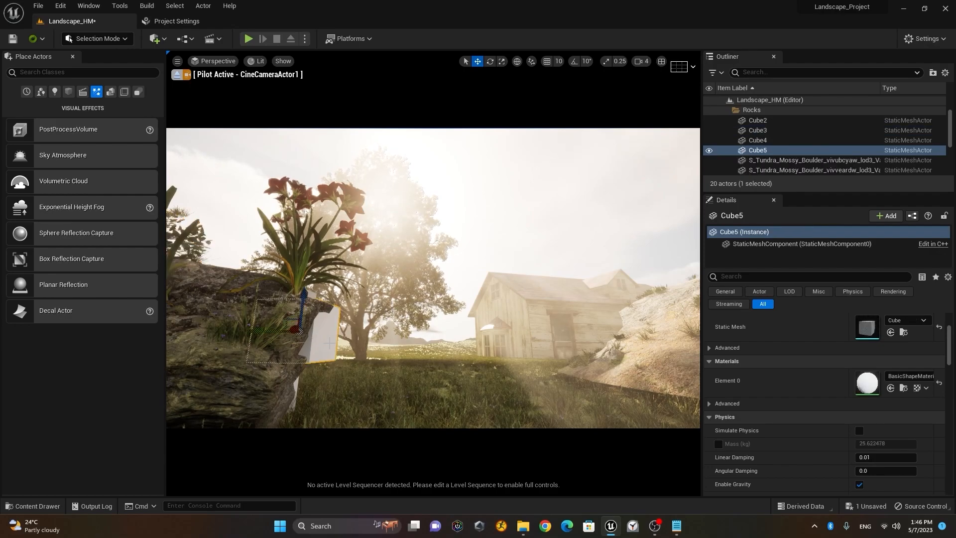
pyautogui.press('Delete')
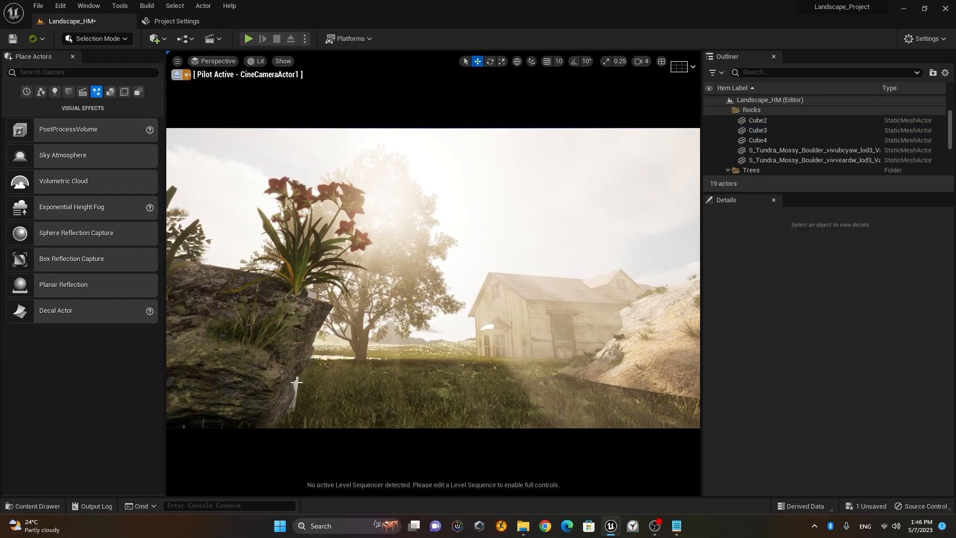
pyautogui.click(296, 382)
pyautogui.press('Delete')
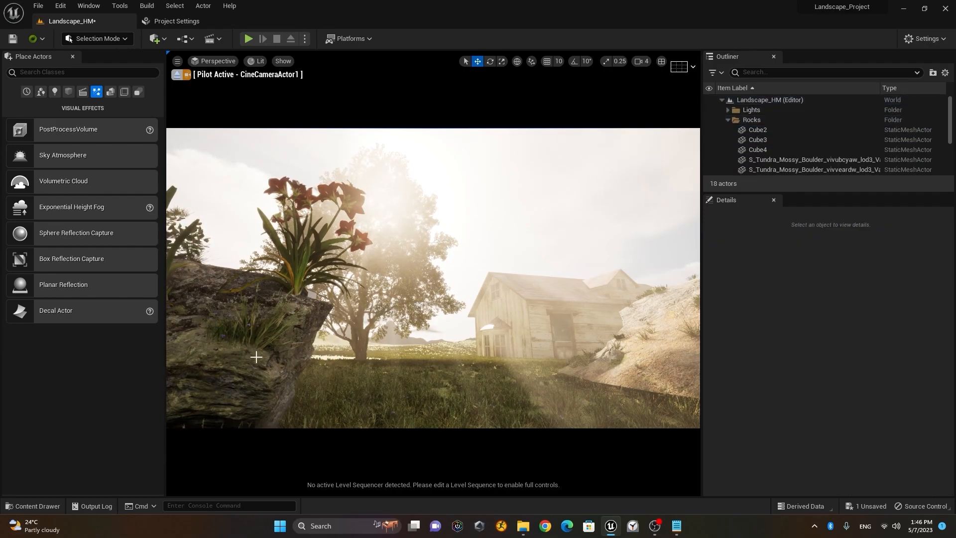
# - Move the flower-topped boulder aside toward the cottage and delete Cube4 and Cube2 near the tree
pyautogui.click(233, 357)
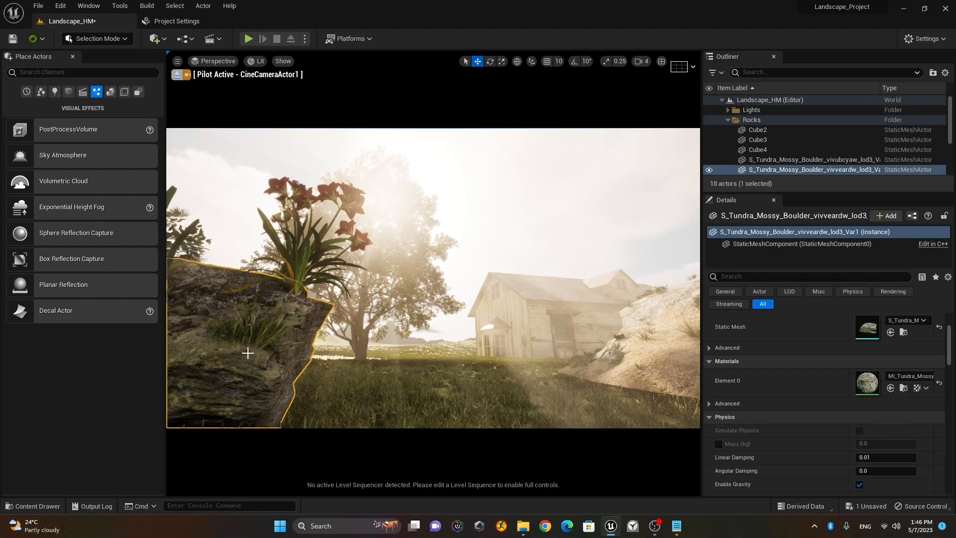
pyautogui.scroll(-5, 324, 329)
pyautogui.moveTo(242, 359); pyautogui.dragTo(511, 355)
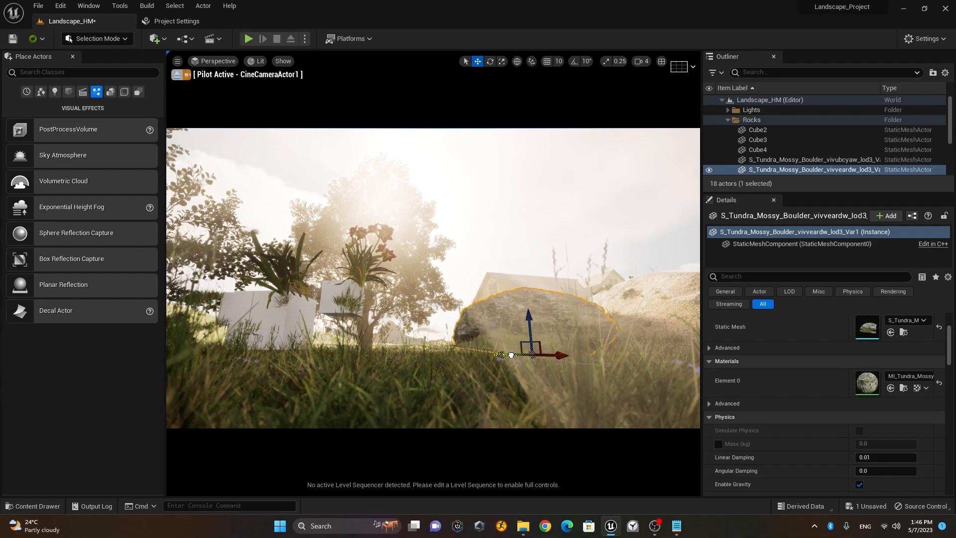
pyautogui.click(329, 298)
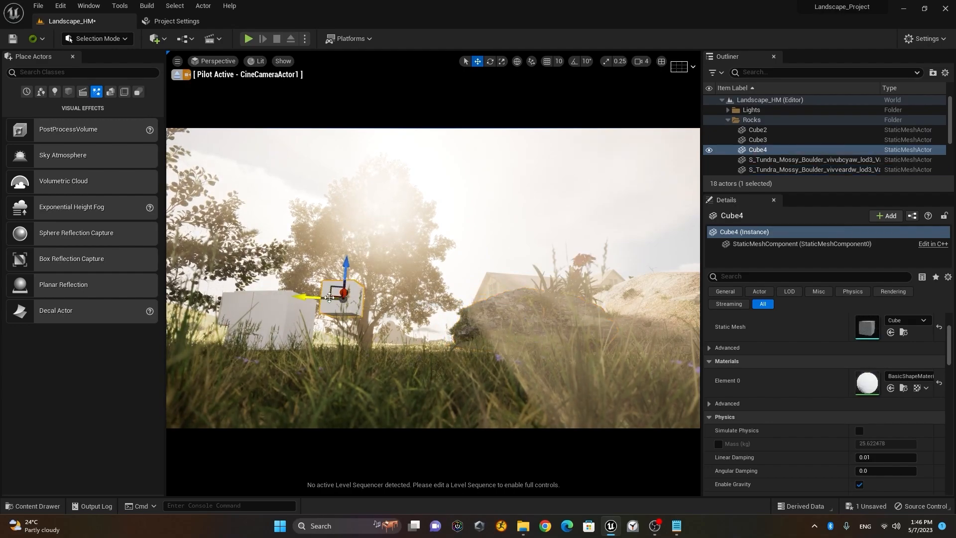
pyautogui.press('Delete')
pyautogui.click(280, 304)
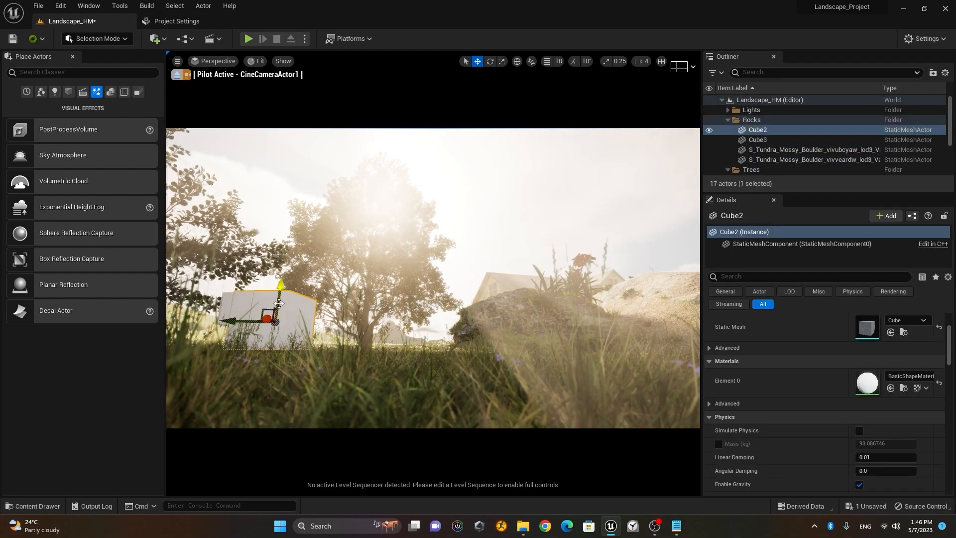
pyautogui.press('Delete')
# - Bring the mossy boulder back to the foreground and reframe the piloted shot so the flowers stand beside the tree and cottage
pyautogui.click(510, 301)
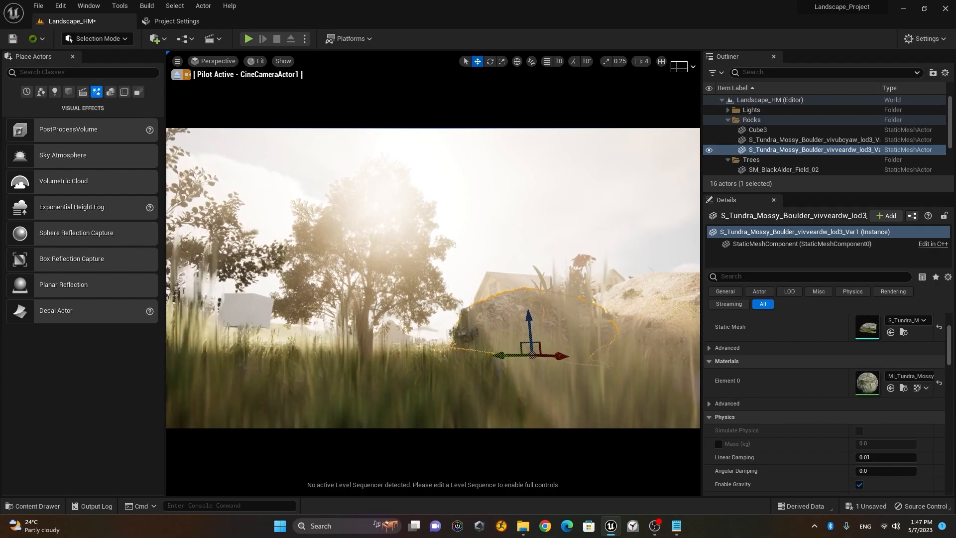
pyautogui.moveTo(531, 355); pyautogui.dragTo(207, 380)
pyautogui.moveTo(364, 359); pyautogui.dragTo(364, 342, button='right')
pyautogui.press('w')
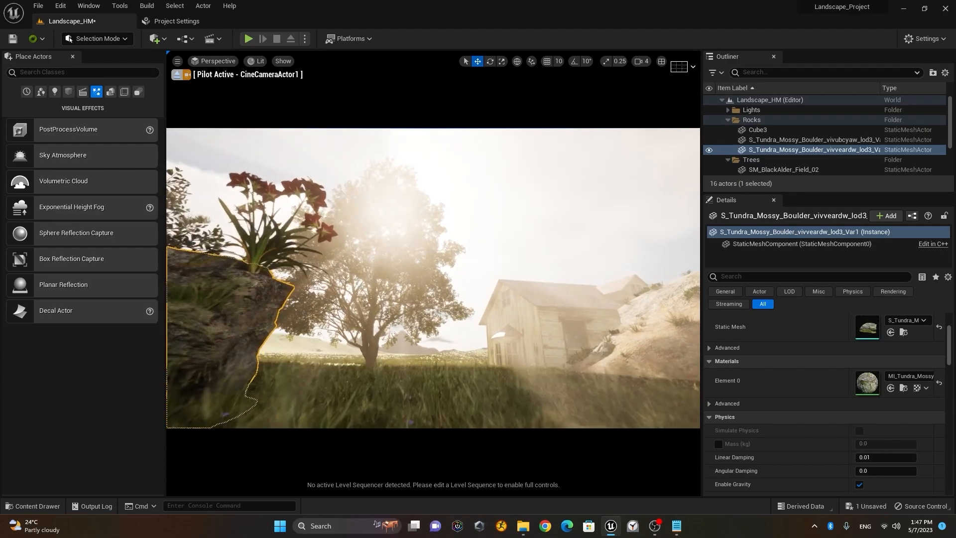
pyautogui.press('s')
pyautogui.moveTo(366, 361); pyautogui.dragTo(384, 361, button='right')
pyautogui.press('a')
# - Move SM_BlackAlder_Sapling_06 next to the flower-topped boulder and check its placement through CineCameraActor1
pyautogui.click(229, 262)
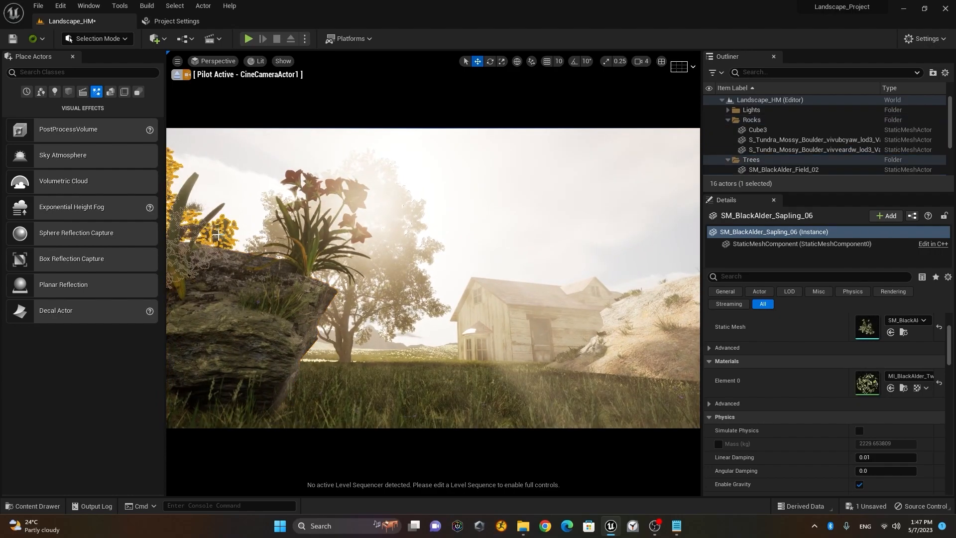
pyautogui.press('s')
pyautogui.moveTo(220, 248); pyautogui.dragTo(220, 249, button='right')
pyautogui.press('w')
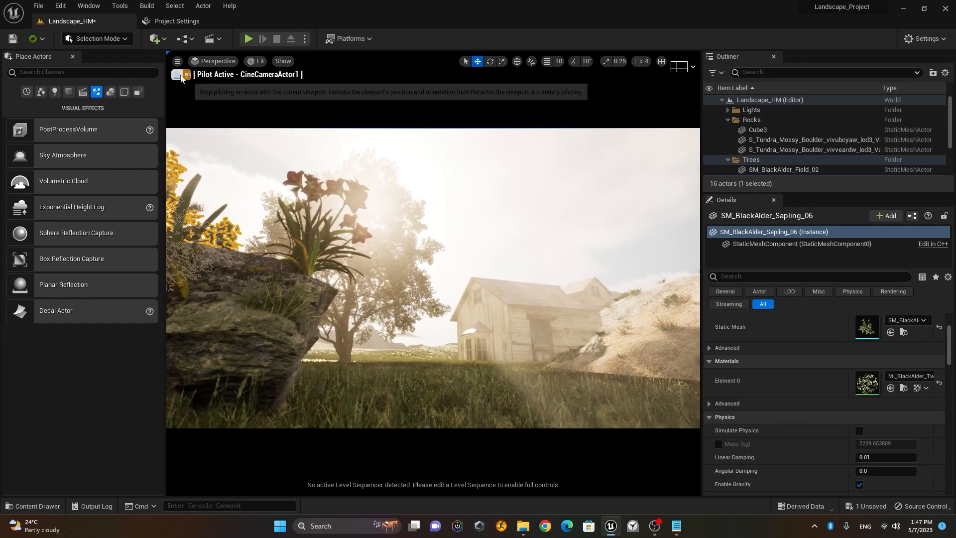
pyautogui.click(180, 76)
pyautogui.press('e')
pyautogui.moveTo(261, 360); pyautogui.dragTo(262, 360, button='right')
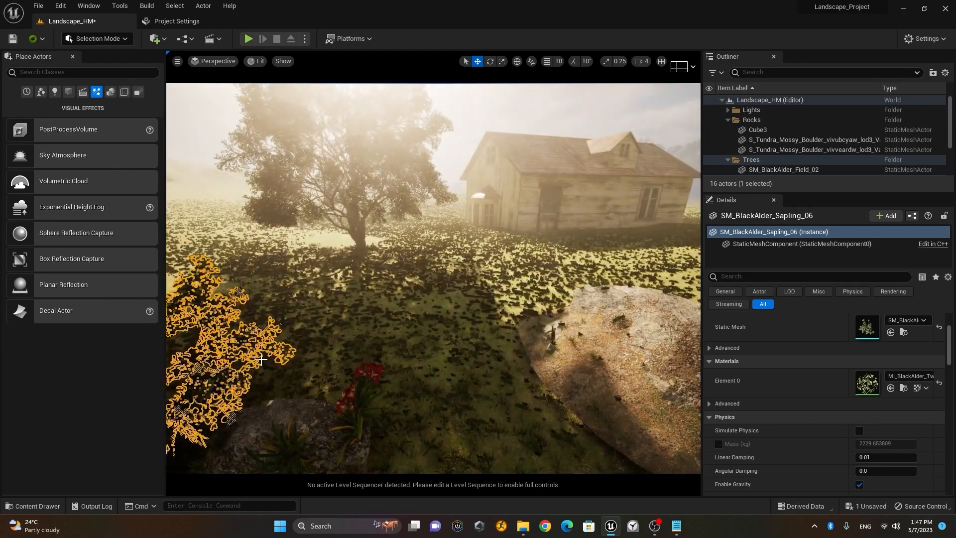
pyautogui.scroll(-1, 262, 359)
pyautogui.moveTo(178, 427); pyautogui.dragTo(289, 390)
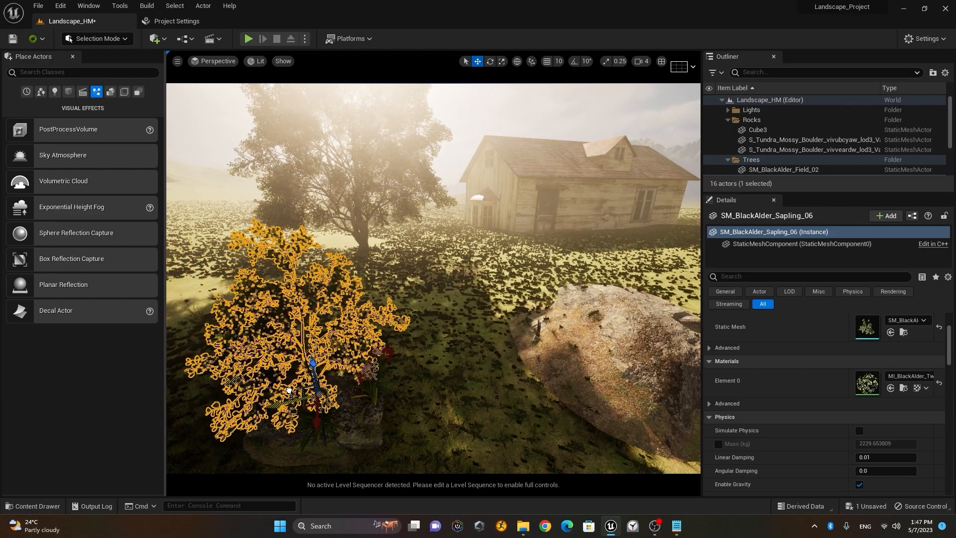
pyautogui.click(205, 61)
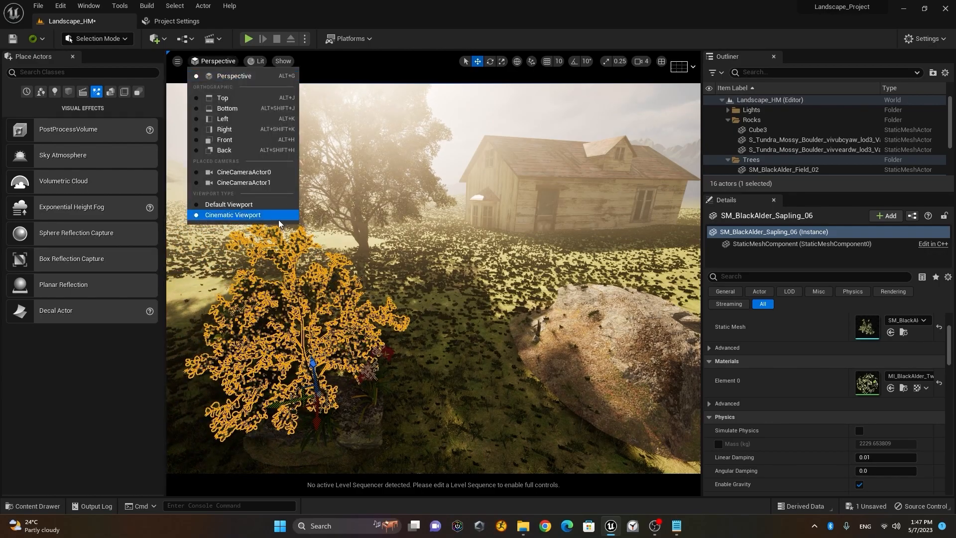
pyautogui.click(255, 184)
# - Stop piloting the camera and shift the sunlit boulder outward, away from the tree and flowers
pyautogui.click(642, 336)
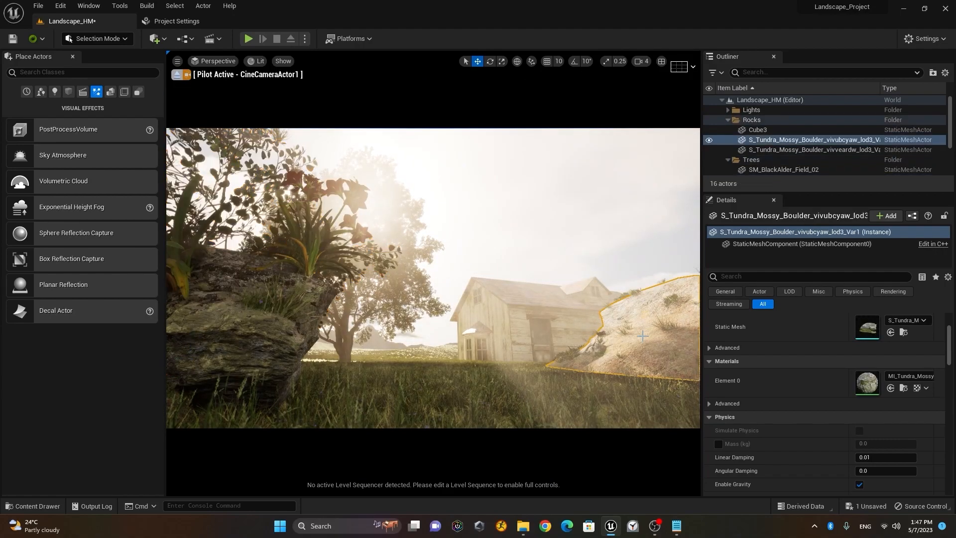
pyautogui.click(177, 75)
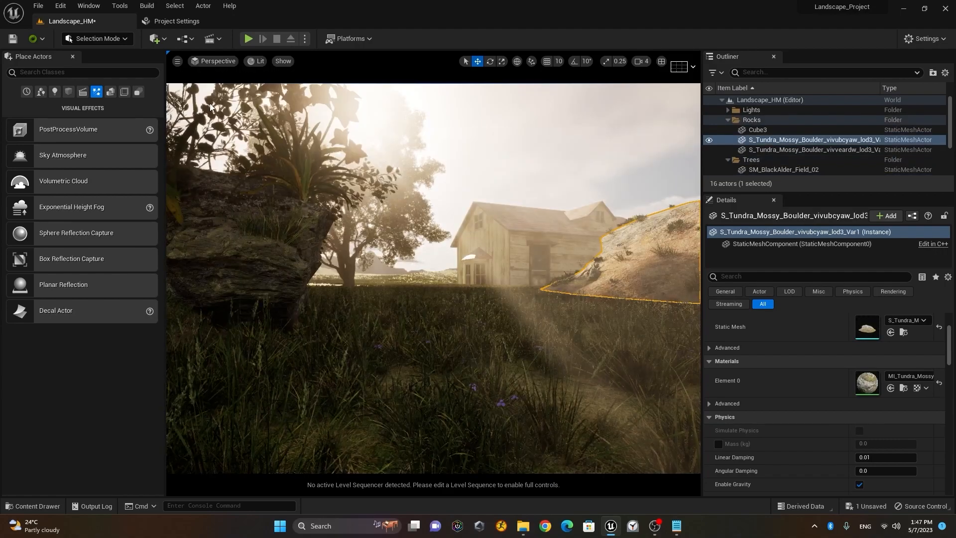
pyautogui.moveTo(695, 279); pyautogui.dragTo(695, 355, button='right')
pyautogui.moveTo(638, 353); pyautogui.dragTo(692, 305)
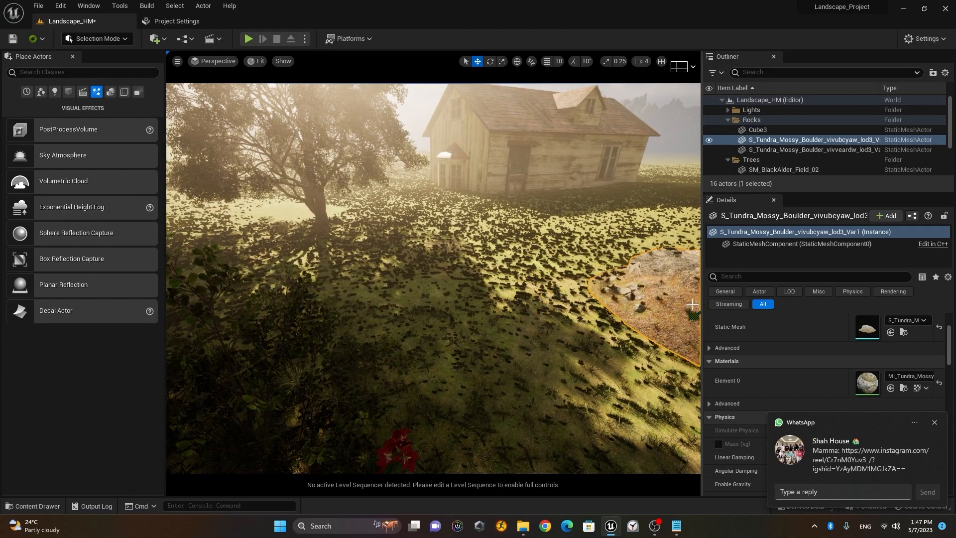
pyautogui.click(934, 422)
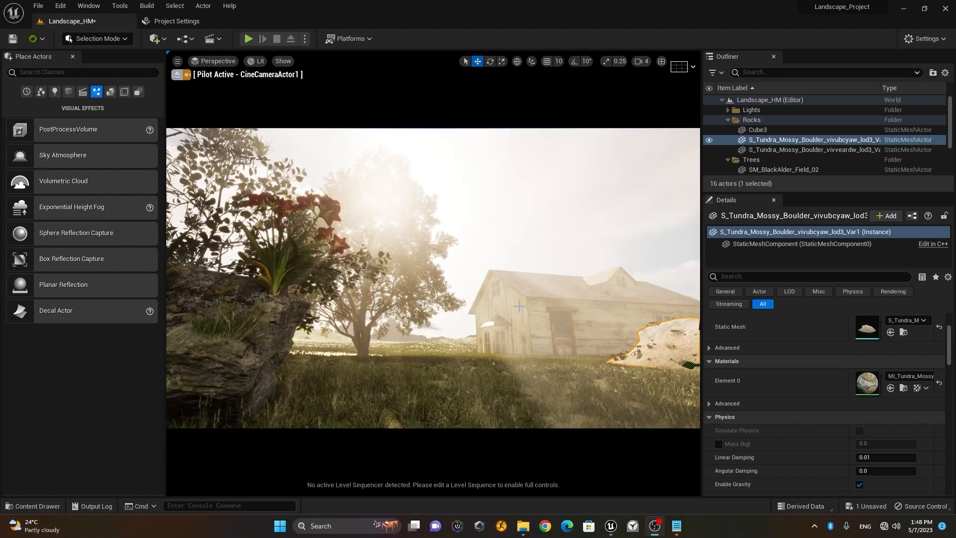
# - Reframe the CineCameraActor1 shot around the flowers, tree and cottage, and sink the sunlit boulder slightly into the ground
pyautogui.moveTo(504, 317)
pyautogui.mouseDown(button='right')
pyautogui.moveTo(504, 359)
pyautogui.moveTo(504, 317)
pyautogui.mouseUp(button='right')
pyautogui.press('s')
pyautogui.press('w')
pyautogui.press('d')
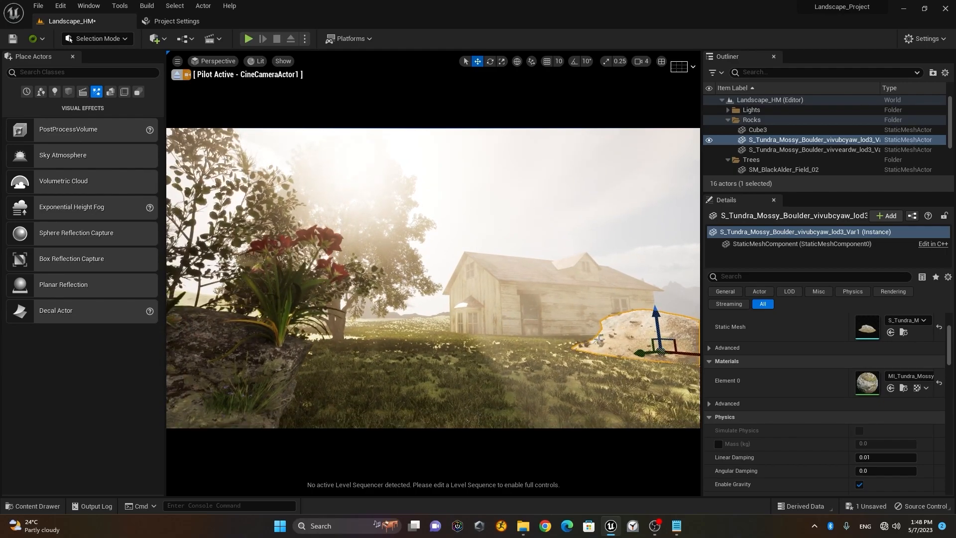
pyautogui.moveTo(657, 323); pyautogui.dragTo(656, 326)
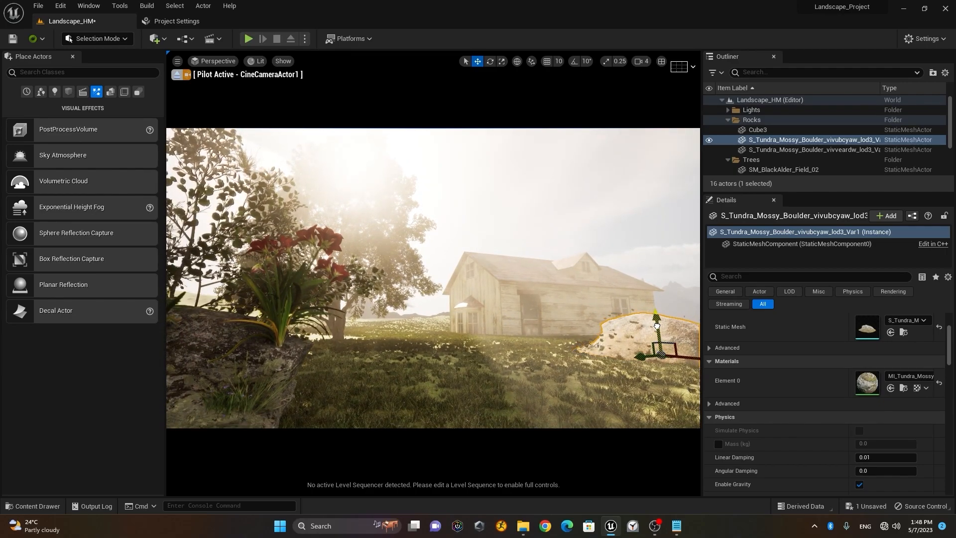
# - Set the lens of CineCameraActor1 to 30mm Prime f/1.4
pyautogui.scroll(-3, 816, 150)
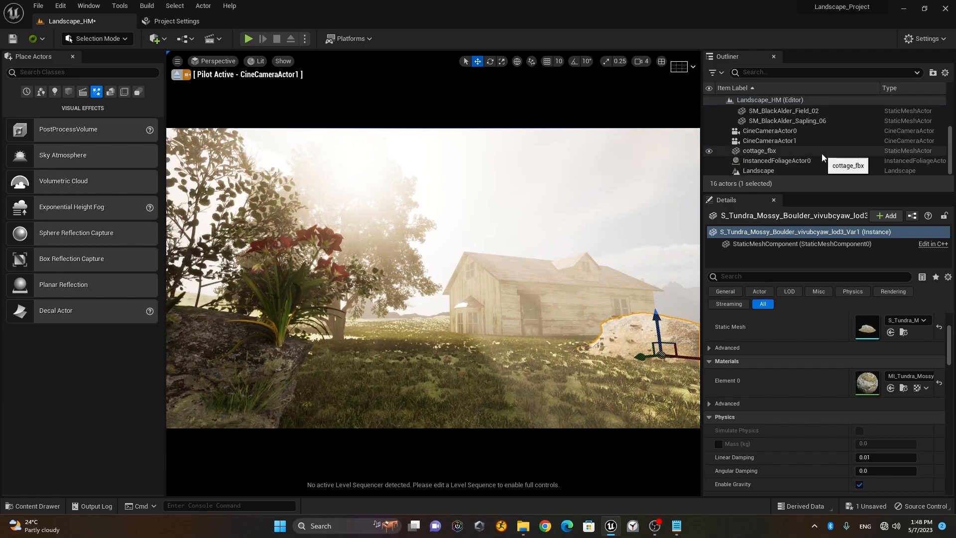
pyautogui.click(832, 141)
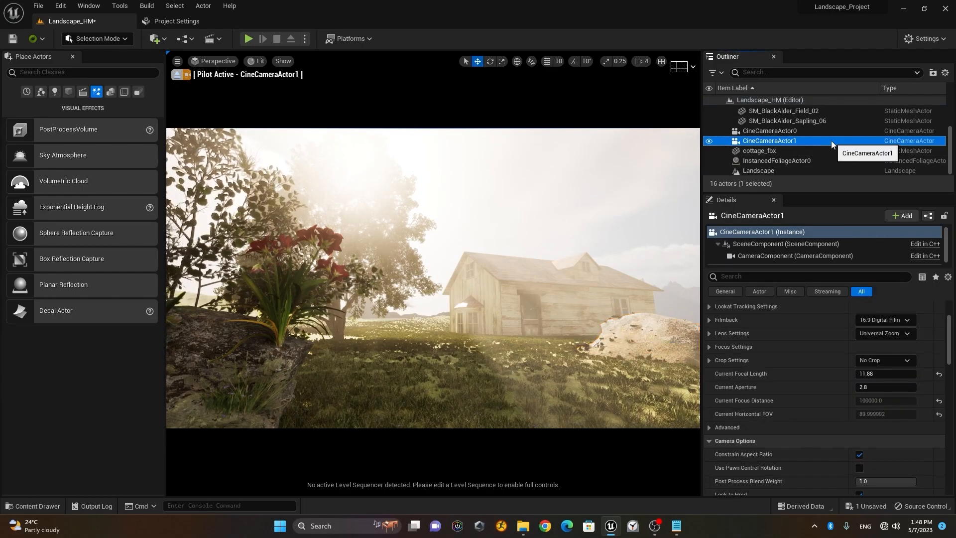
pyautogui.click(893, 333)
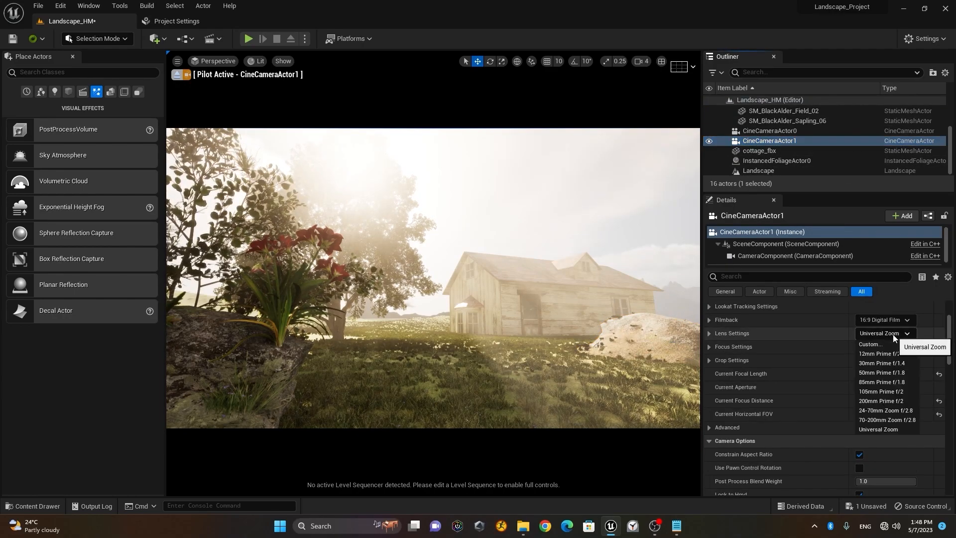
pyautogui.click(892, 363)
# - Try to reframe the tree, sapling, boulder and cottage with the 30mm lens by moving the piloted camera
pyautogui.press('s')
pyautogui.moveTo(569, 348)
pyautogui.mouseDown(button='right')
pyautogui.moveTo(584, 347)
pyautogui.moveTo(562, 345)
pyautogui.mouseUp(button='right')
pyautogui.press('w')
pyautogui.click(572, 344)
pyautogui.press('w')
pyautogui.press('d')
pyautogui.press('s')
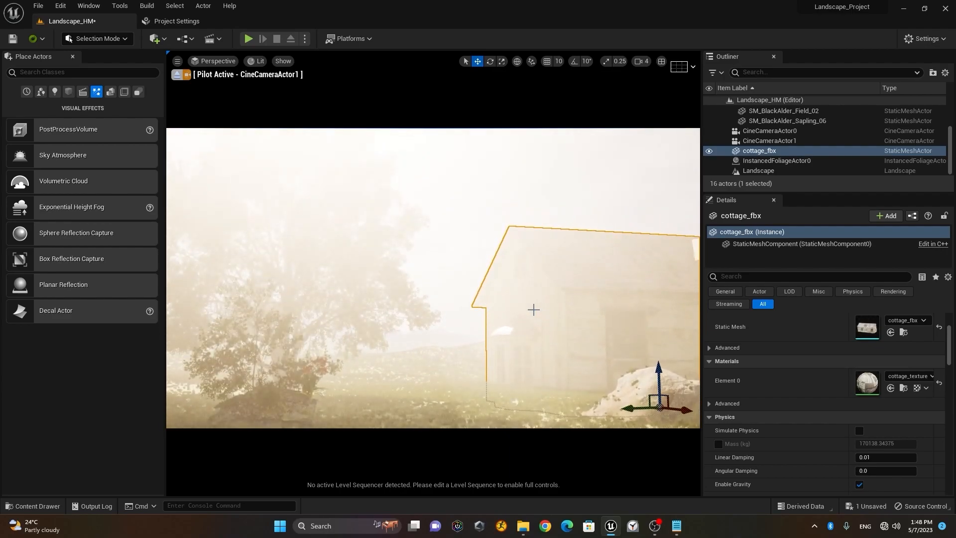
pyautogui.moveTo(556, 303); pyautogui.dragTo(556, 304, button='right')
pyautogui.scroll(-5, 556, 303)
pyautogui.scroll(2, 563, 303)
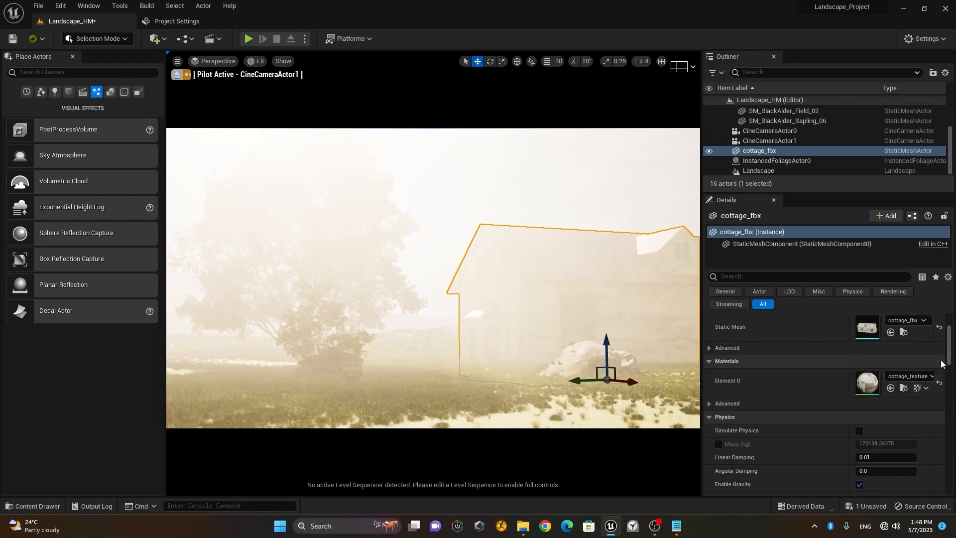
# - Switch the lens of CineCameraActor1 to 12mm Prime f/2.8
pyautogui.moveTo(951, 357); pyautogui.dragTo(949, 324)
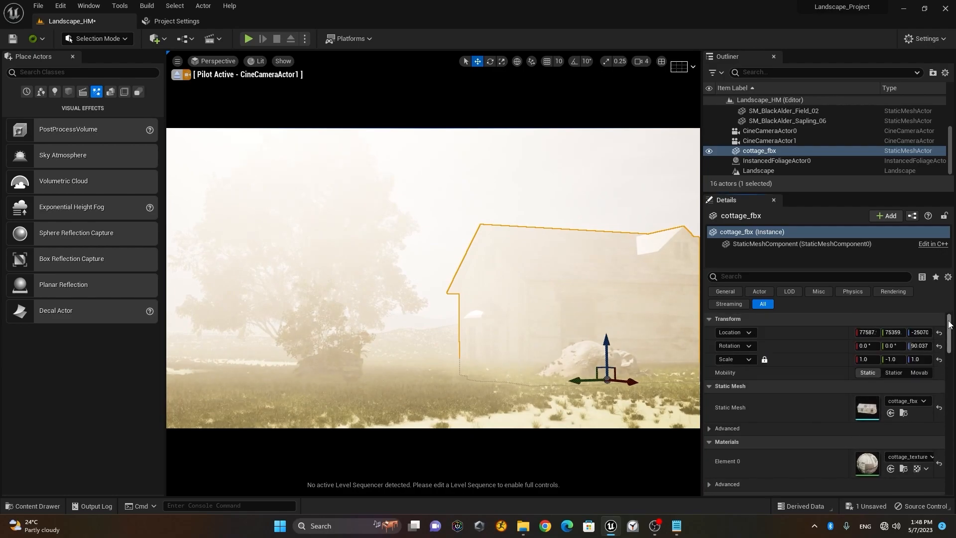
pyautogui.click(810, 141)
pyautogui.click(901, 416)
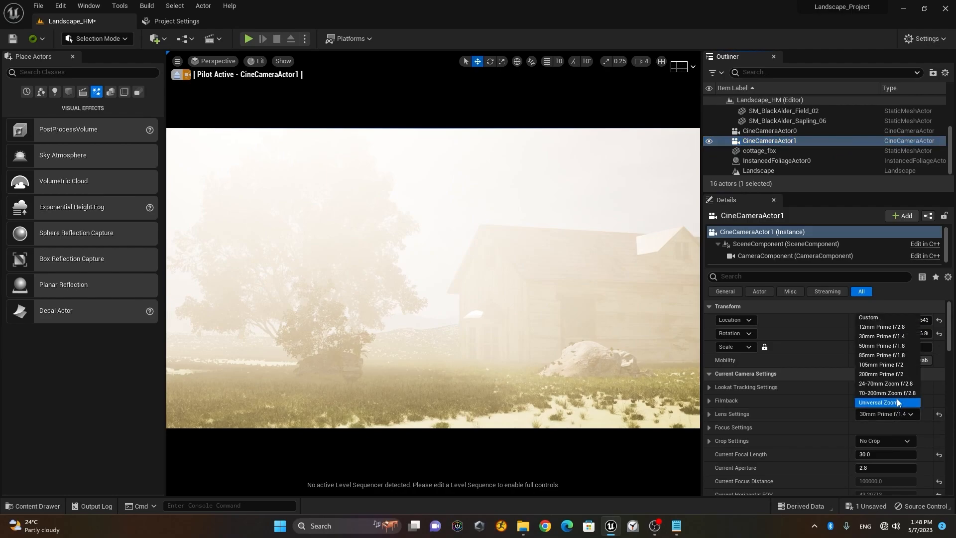
pyautogui.click(884, 326)
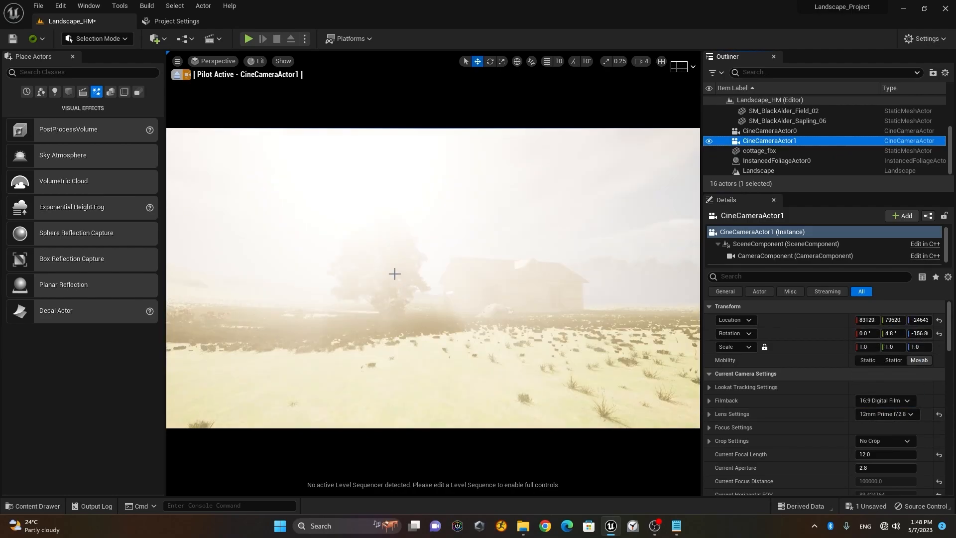
# - Move the camera to a low view past the red flowers toward the tree and cottage, and trigger the pending autosave
pyautogui.moveTo(433, 278); pyautogui.dragTo(439, 219, button='right')
pyautogui.moveTo(433, 277)
pyautogui.mouseDown(button='right')
pyautogui.moveTo(433, 299)
pyautogui.moveTo(433, 278)
pyautogui.moveTo(419, 280)
pyautogui.mouseUp(button='right')
pyautogui.press('w')
pyautogui.press('a')
pyautogui.press('d')
pyautogui.press('w')
pyautogui.press('a')
pyautogui.moveTo(329, 326); pyautogui.dragTo(329, 325, button='right')
pyautogui.press('q')
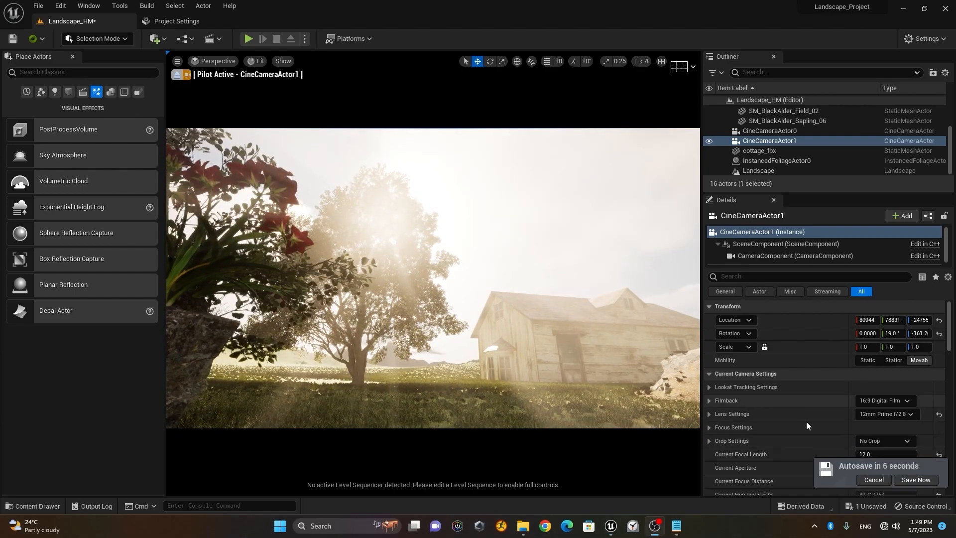
pyautogui.click(922, 479)
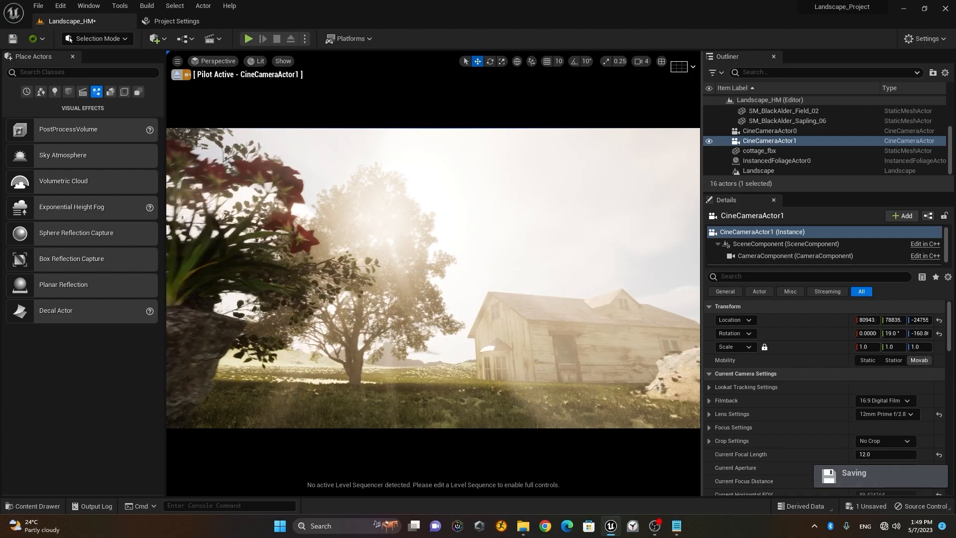
# - Pull the camera back and turn it slightly so sapling, flowers, tree, cottage and boulder fit in the shot
pyautogui.press('s')
pyautogui.press('d')
pyautogui.moveTo(433, 278); pyautogui.dragTo(438, 278, button='right')
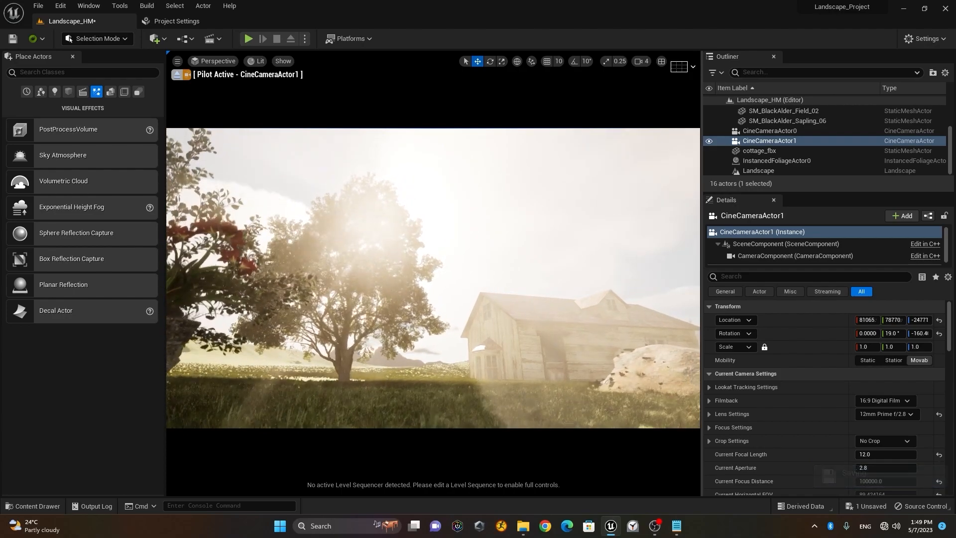
pyautogui.keyDown('alt'); pyautogui.moveTo(433, 278); pyautogui.dragTo(443, 275); pyautogui.keyUp('alt')
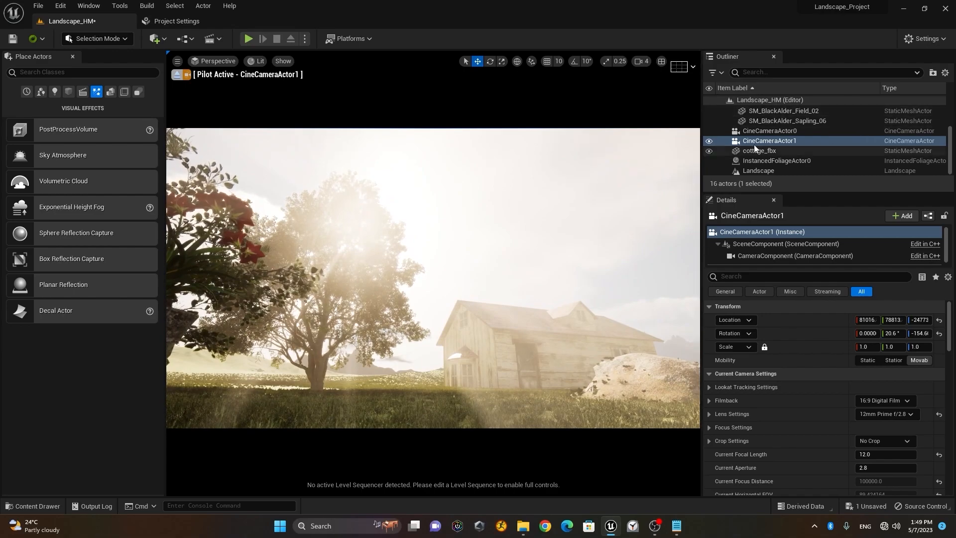
# - Collapse the Rocks and Trees folders in the Outliner and expand the Lights folder
pyautogui.scroll(3, 795, 143)
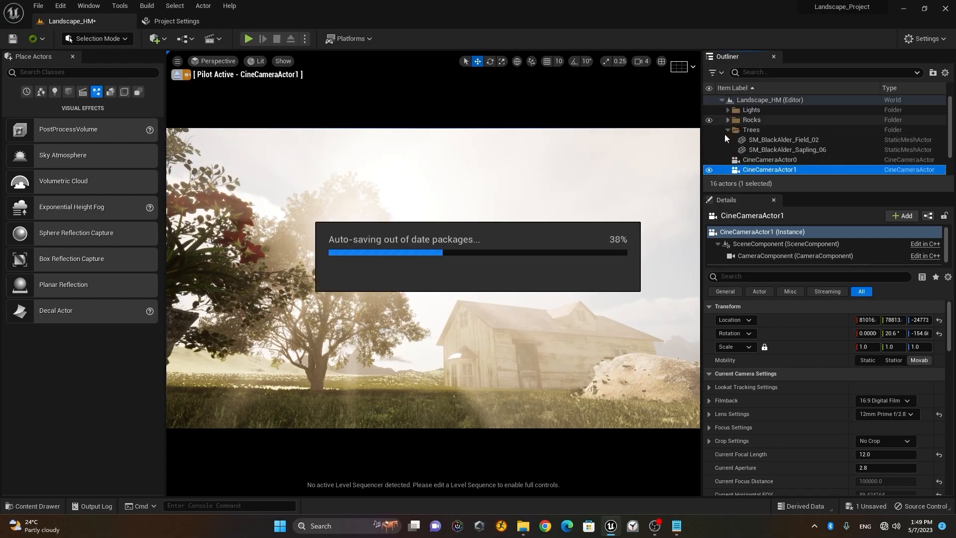
pyautogui.click(725, 130)
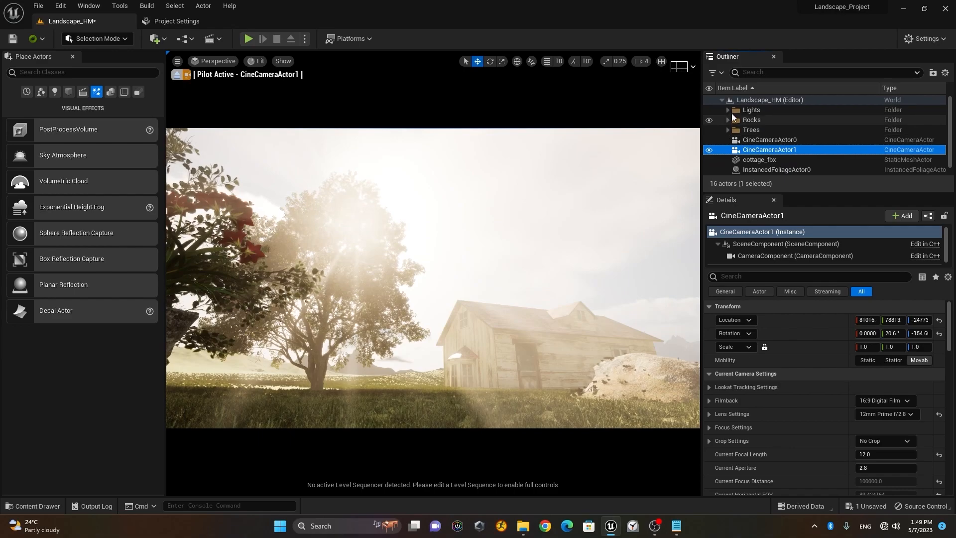
pyautogui.click(730, 111)
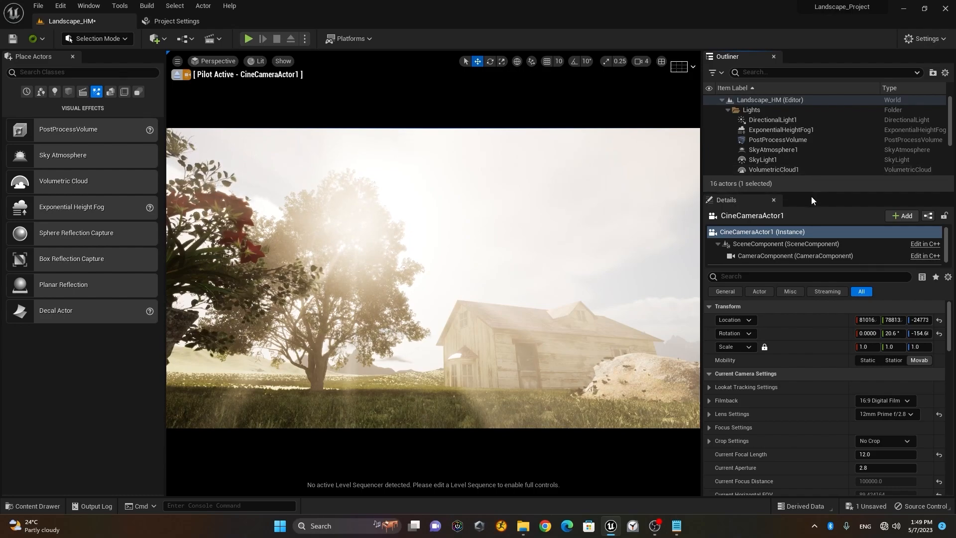
# - Enlarge the Outliner, select SkyAtmosphere1 and toggle its visibility off and on to compare the scene
pyautogui.moveTo(812, 193); pyautogui.dragTo(812, 226)
pyautogui.click(796, 140)
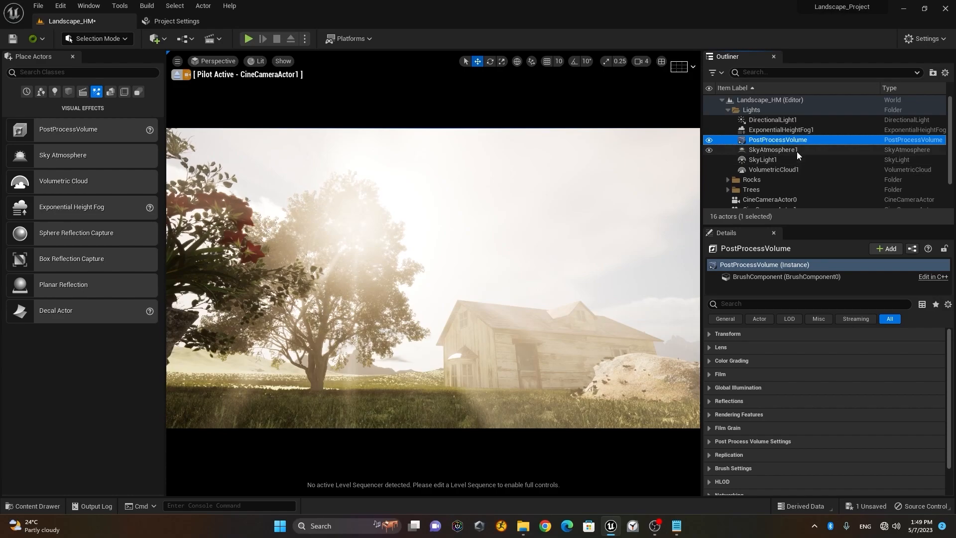
pyautogui.click(797, 150)
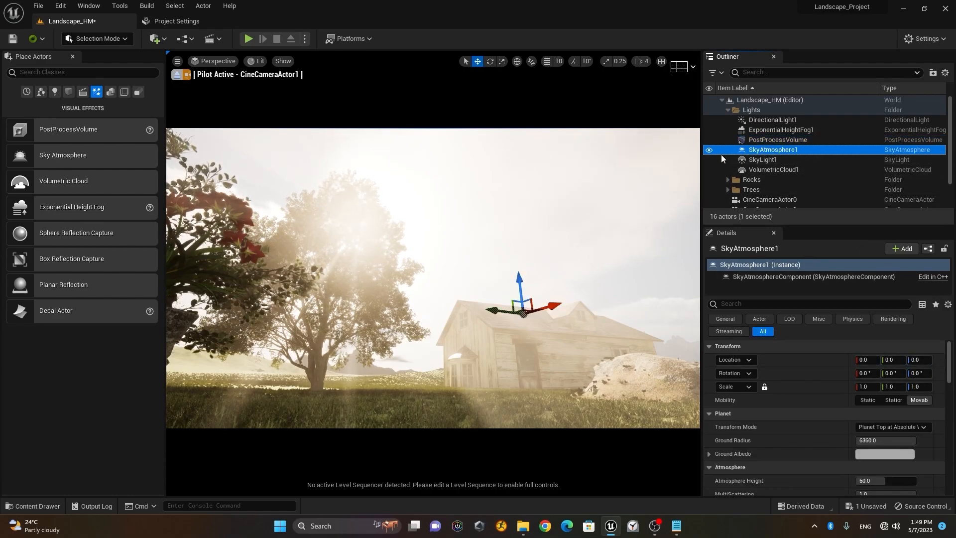
pyautogui.click(709, 150)
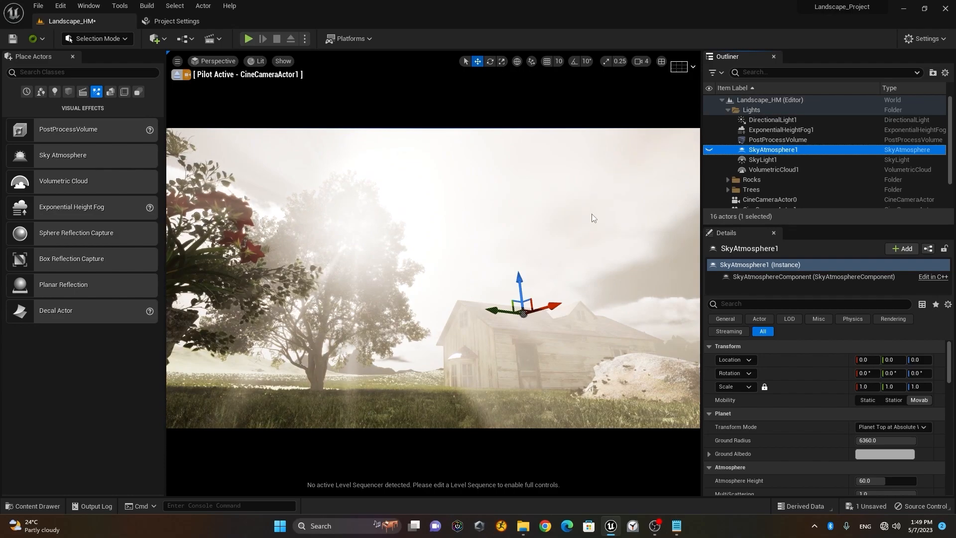
pyautogui.click(709, 149)
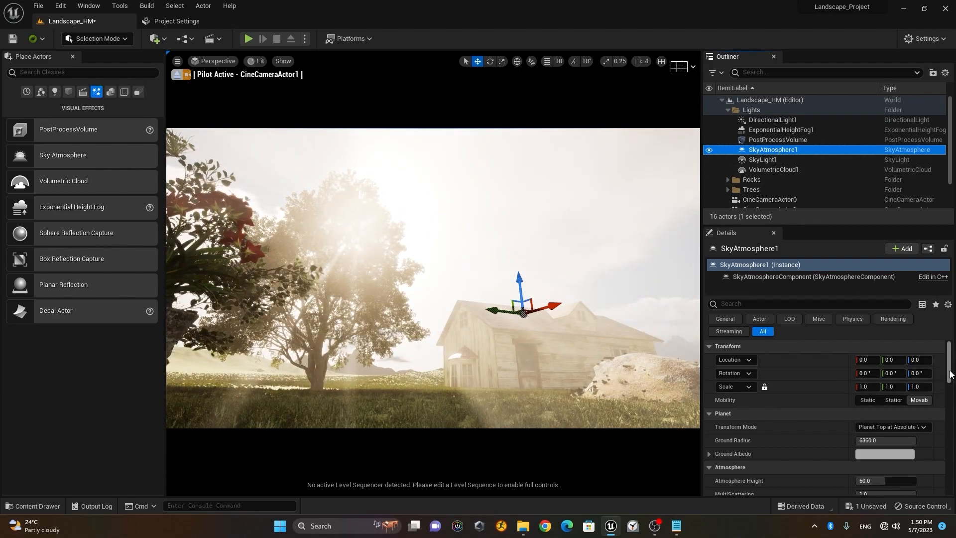
# - Try Planet Center at Component Transform for SkyAtmosphere1's Transform Mode, and settle on Planet Top at Component Transform
pyautogui.moveTo(950, 370); pyautogui.dragTo(949, 382)
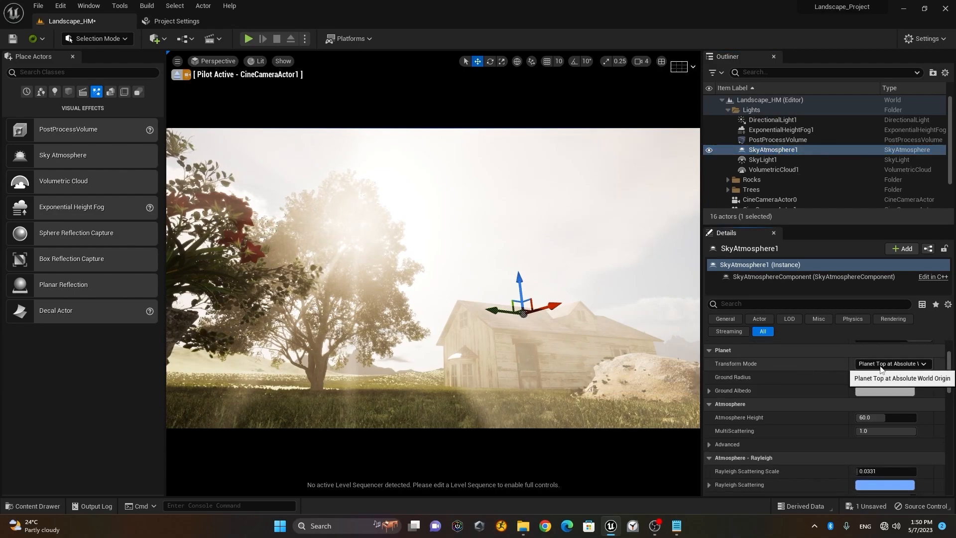
pyautogui.click(904, 366)
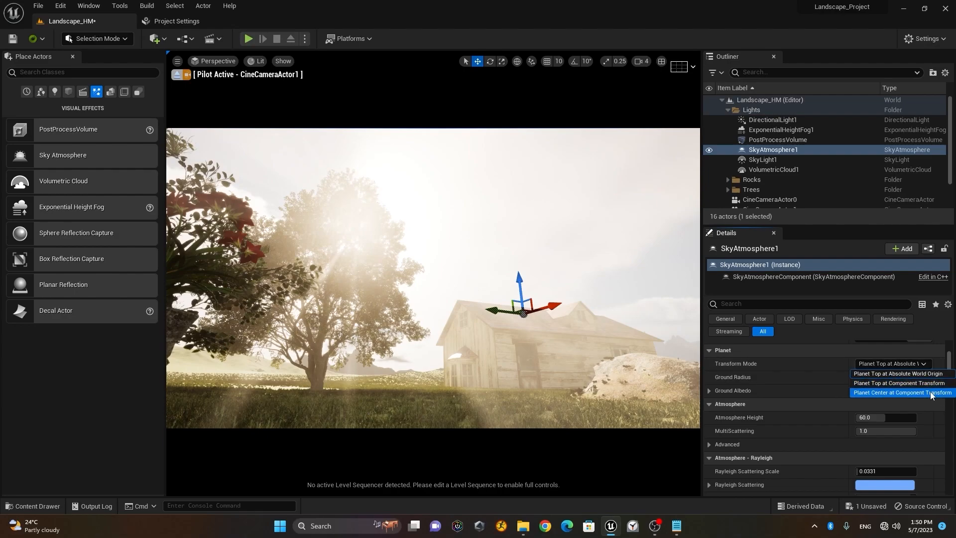
pyautogui.click(930, 392)
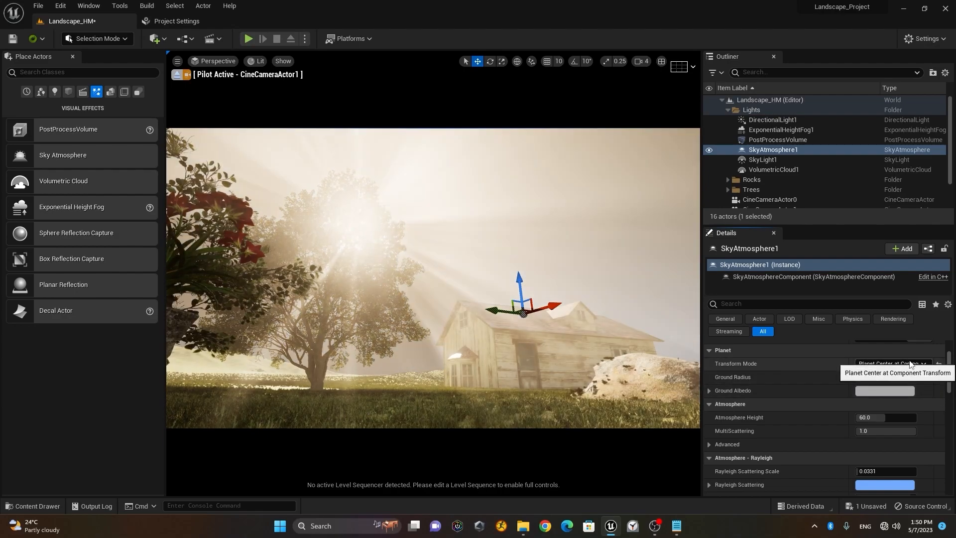
pyautogui.click(909, 364)
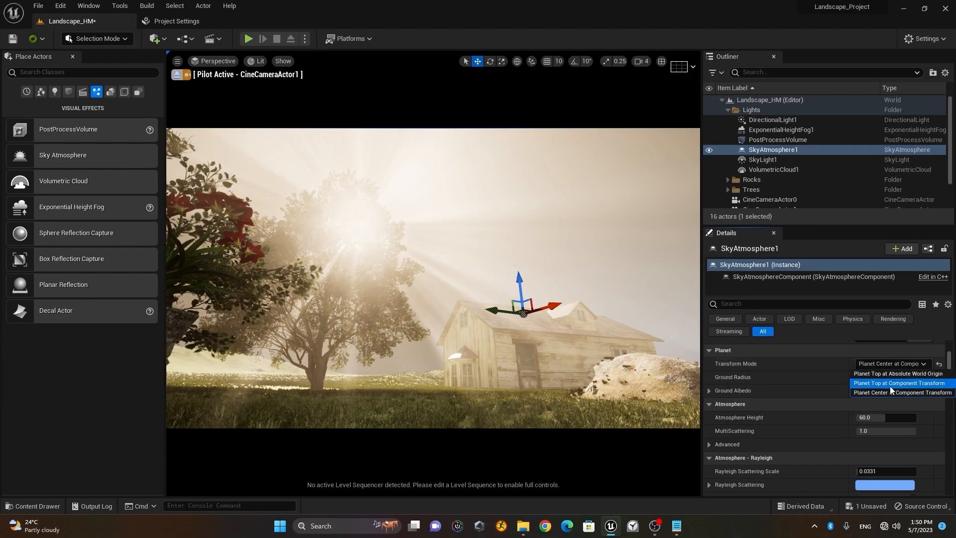
pyautogui.click(906, 385)
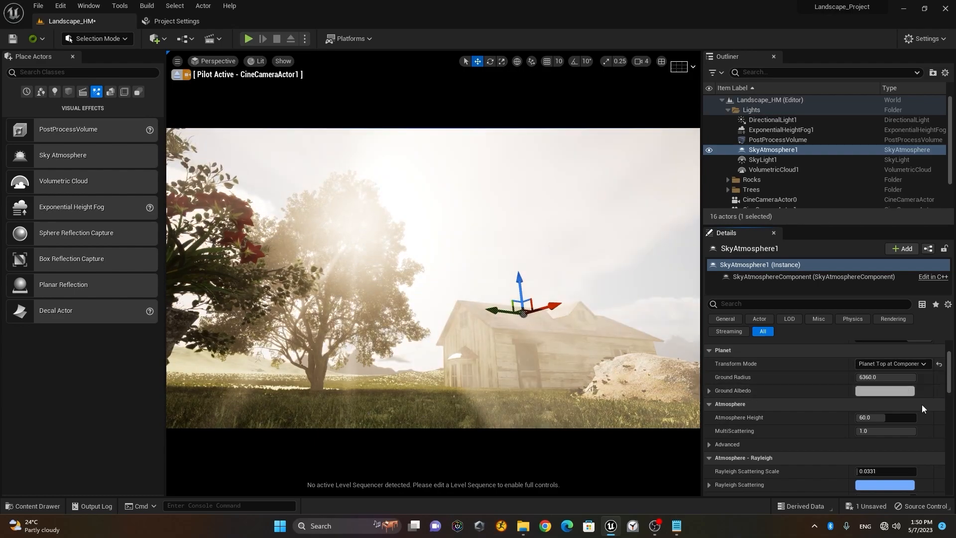
# - Try a different Atmosphere Height on SkyAtmosphere1, undo it, and set MultiScattering to 0.992
pyautogui.moveTo(952, 385); pyautogui.dragTo(952, 392)
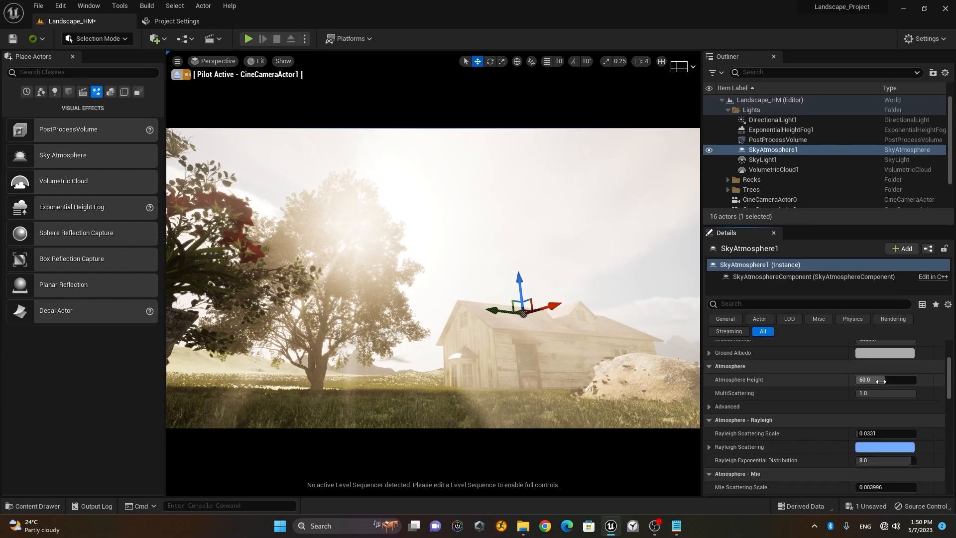
pyautogui.moveTo(881, 381); pyautogui.dragTo(906, 393)
pyautogui.hotkey('ctrl', 'z')
# - Set the Rayleigh Scattering Scale to about 0.123, and try a Rayleigh Exponential Distribution of about 4.68 before resetting it to default
pyautogui.scroll(-2, 791, 383)
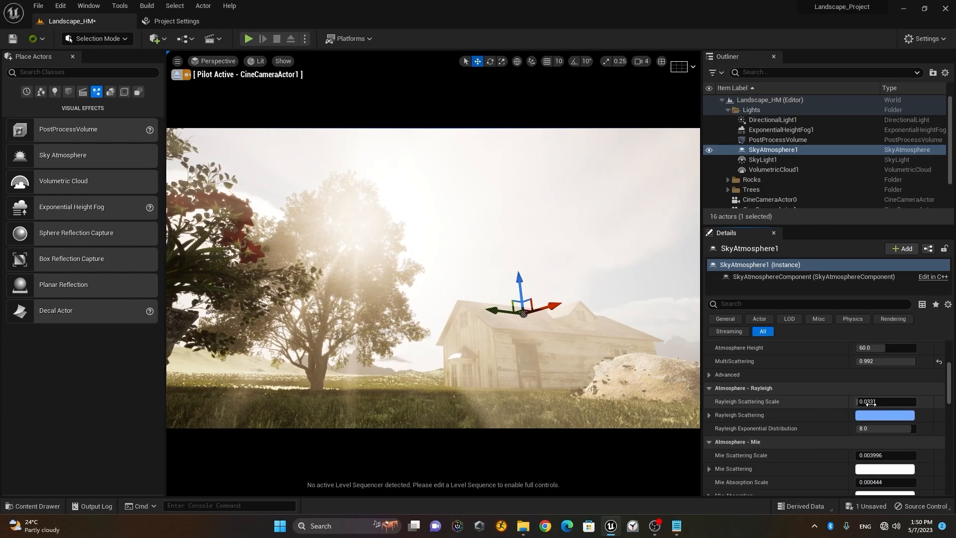
pyautogui.moveTo(876, 401)
pyautogui.mouseDown()
pyautogui.moveTo(902, 401)
pyautogui.moveTo(865, 401)
pyautogui.moveTo(916, 402)
pyautogui.moveTo(864, 401)
pyautogui.mouseUp()
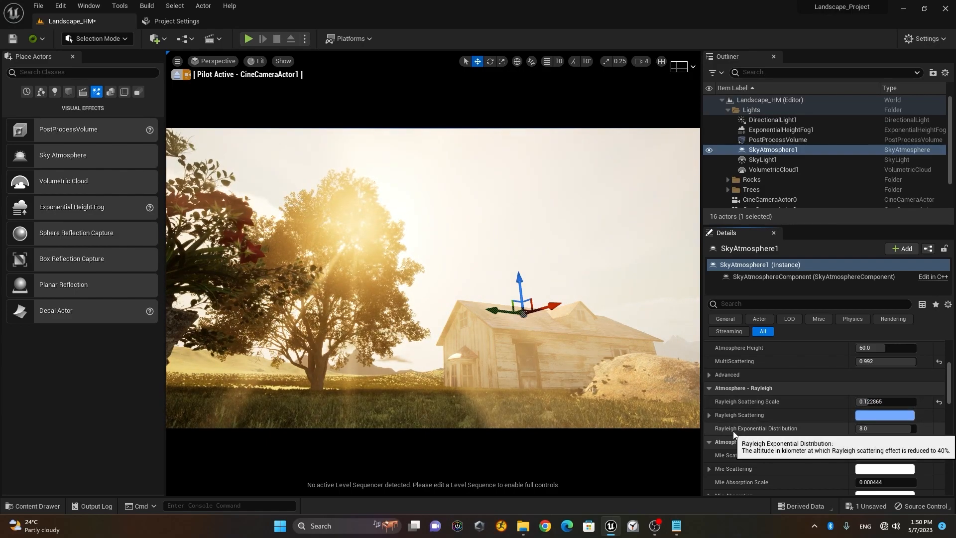
pyautogui.moveTo(912, 428)
pyautogui.mouseDown()
pyautogui.moveTo(881, 428)
pyautogui.moveTo(917, 428)
pyautogui.moveTo(899, 428)
pyautogui.mouseUp()
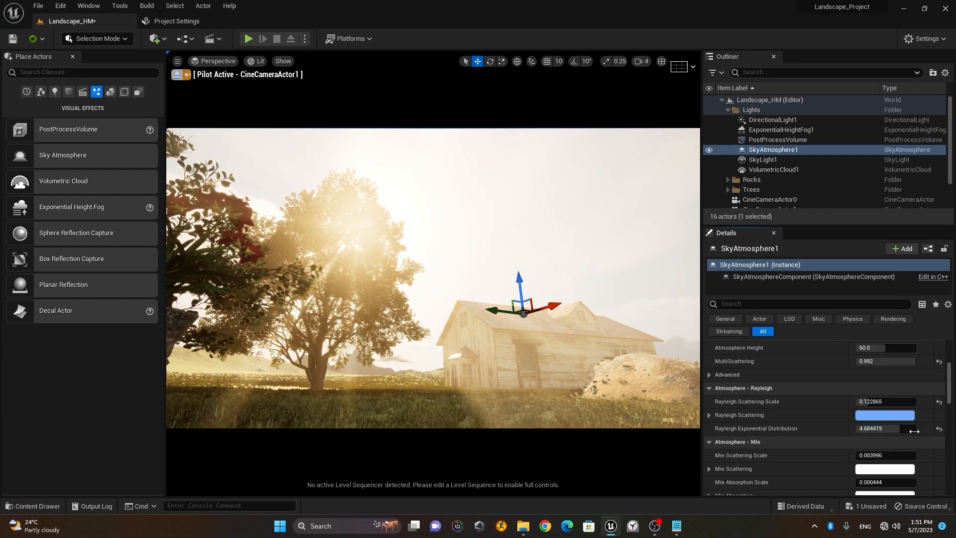
pyautogui.click(939, 430)
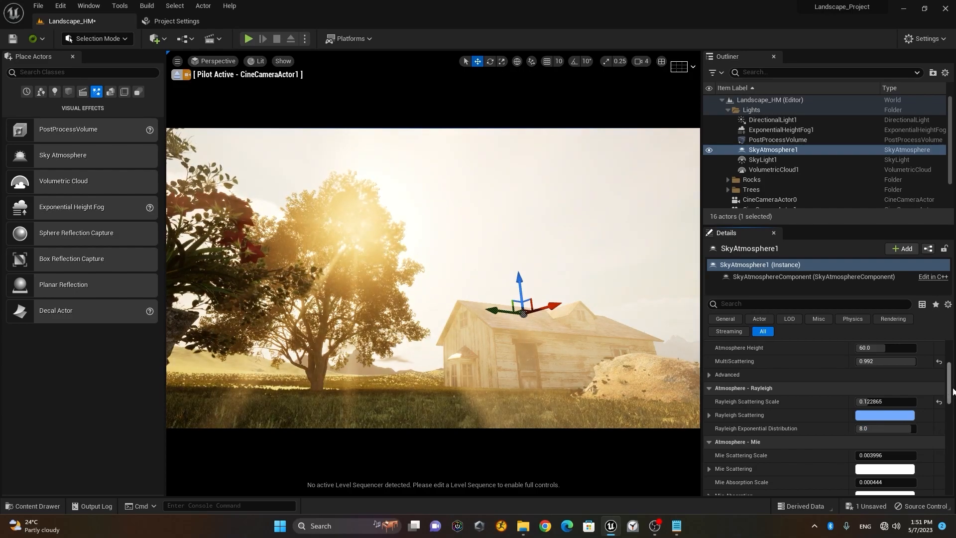
# - Try Mie Scattering Scale values of about 0.22 and 0.18 on SkyAtmosphere1, and reset the setting to its default
pyautogui.scroll(-3, 953, 399)
pyautogui.scroll(1, 953, 399)
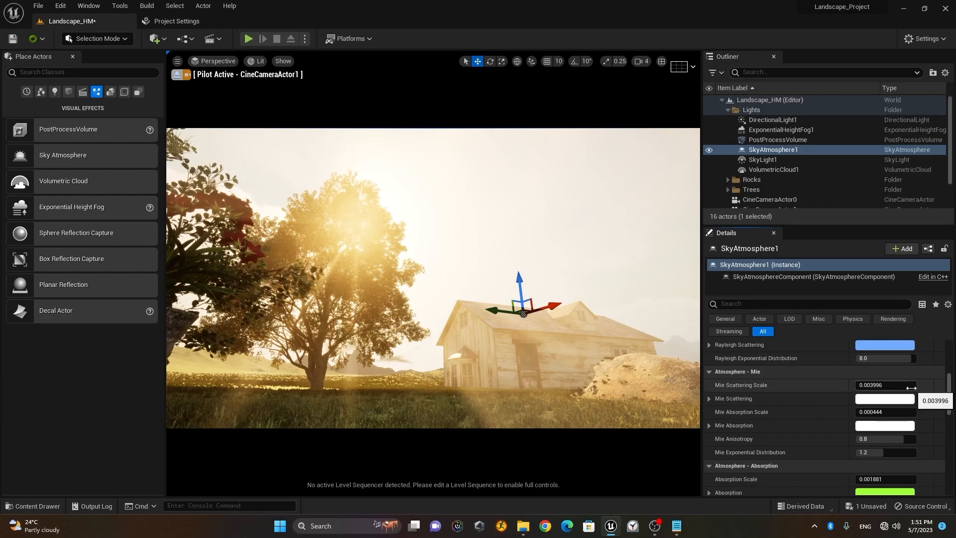
pyautogui.scroll(1, 911, 388)
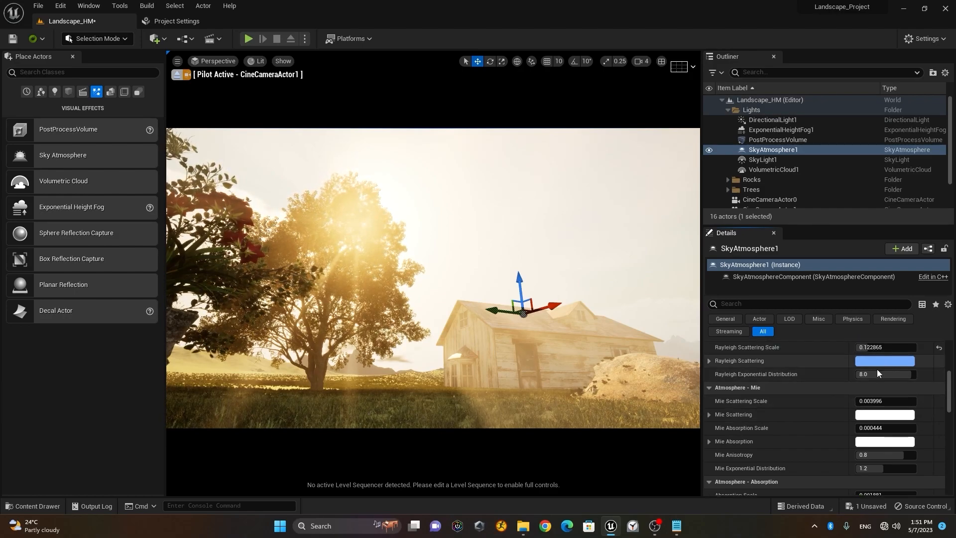
pyautogui.scroll(-1, 821, 410)
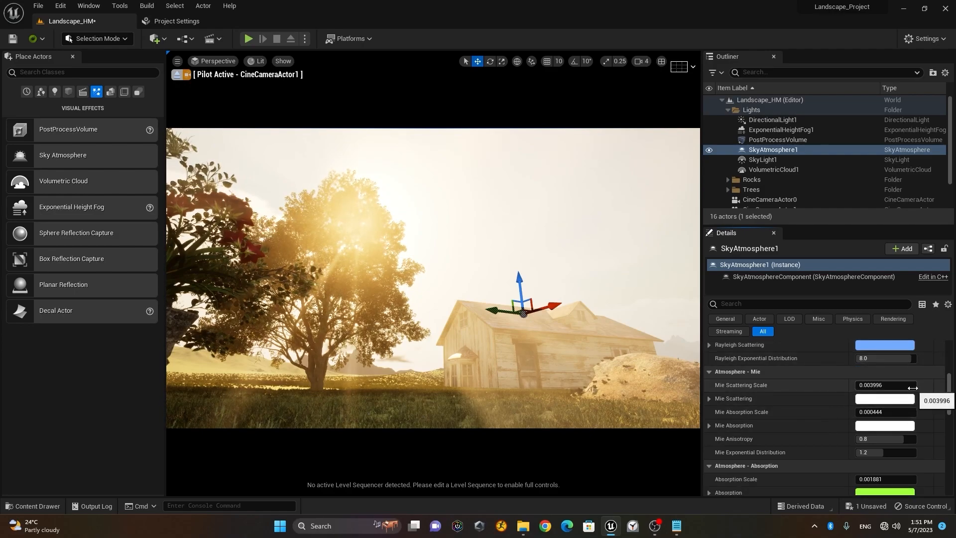
pyautogui.moveTo(884, 385); pyautogui.dragTo(856, 385)
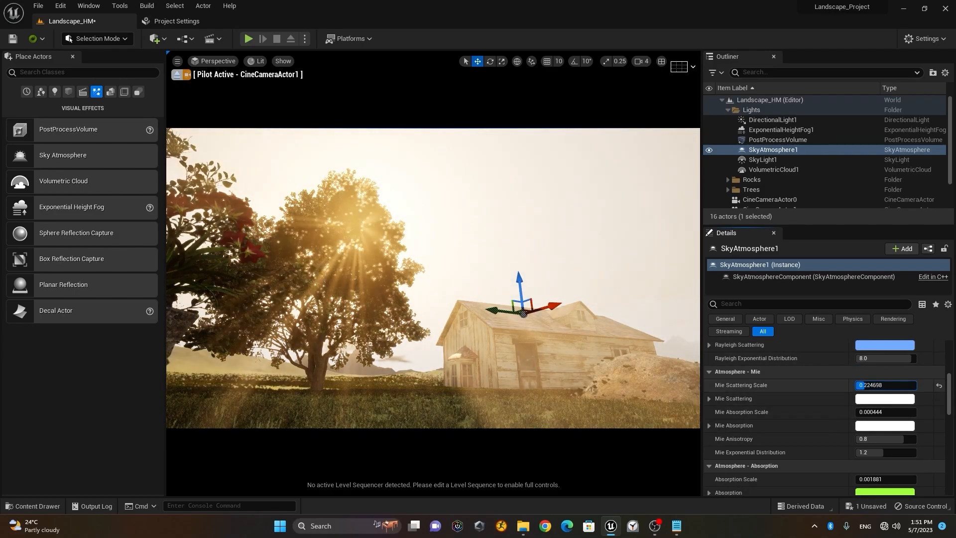
pyautogui.moveTo(915, 385); pyautogui.dragTo(868, 385)
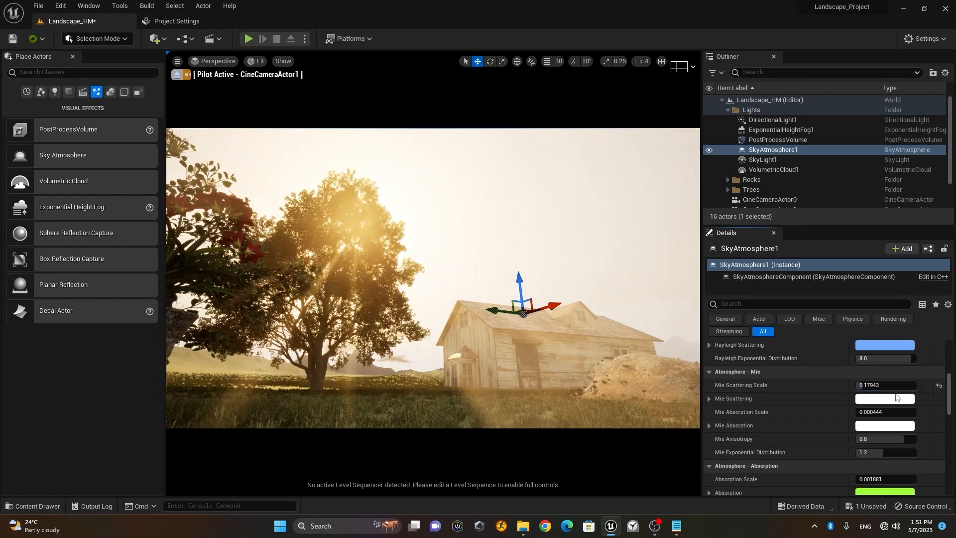
pyautogui.click(939, 385)
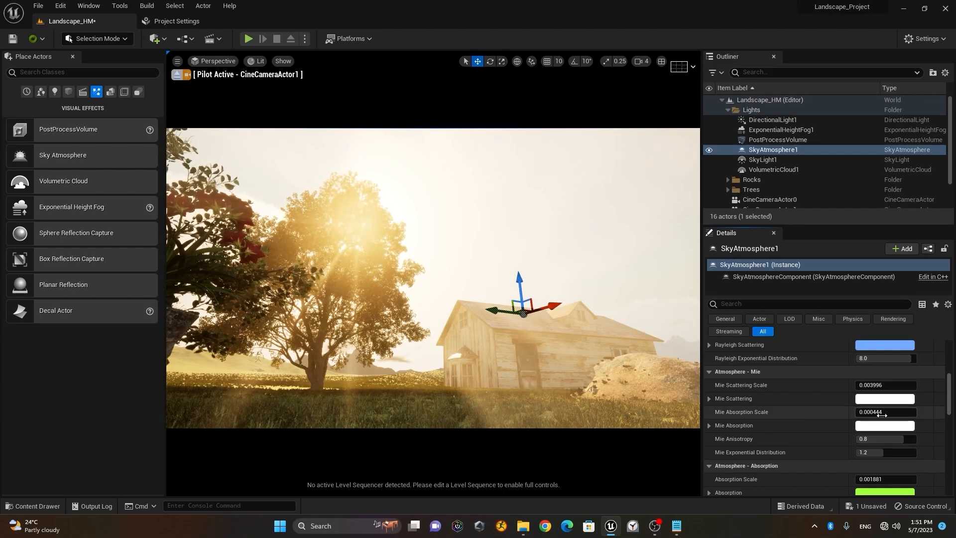
# - Try a Mie Absorption Scale of 0.0 and a different Absorption Scale on SkyAtmosphere1, restoring each original value
pyautogui.moveTo(880, 416)
pyautogui.mouseDown()
pyautogui.moveTo(911, 416)
pyautogui.moveTo(855, 411)
pyautogui.moveTo(869, 413)
pyautogui.mouseUp()
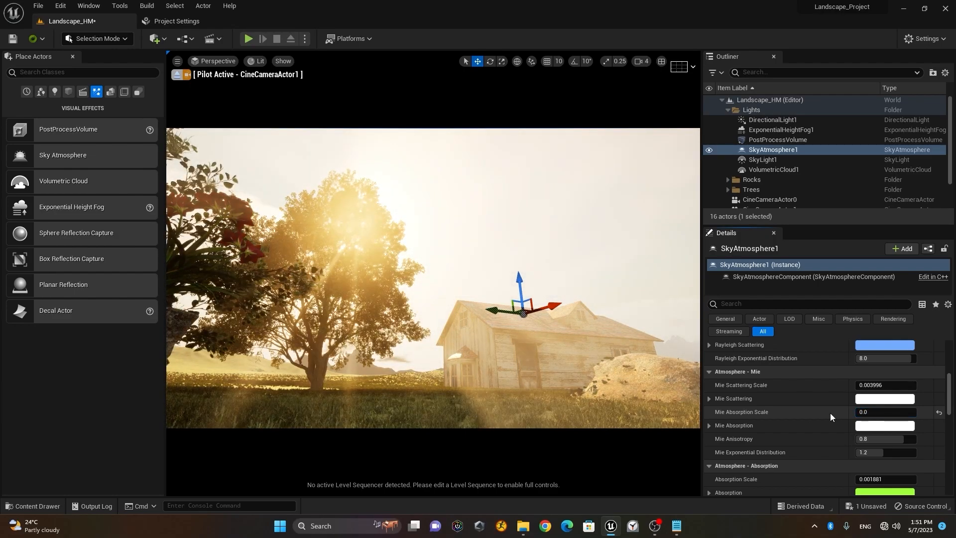
pyautogui.hotkey('ctrl', 'z')
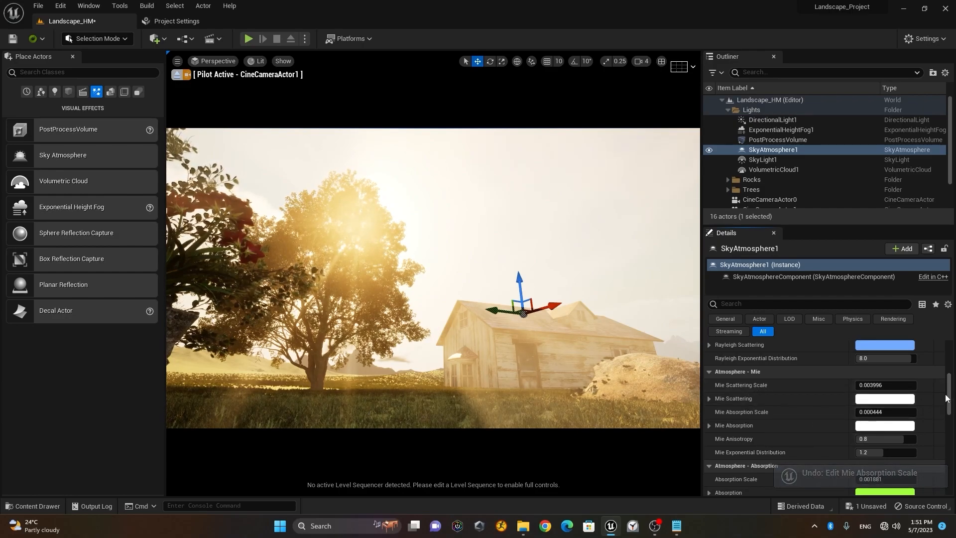
pyautogui.moveTo(950, 394); pyautogui.dragTo(949, 411)
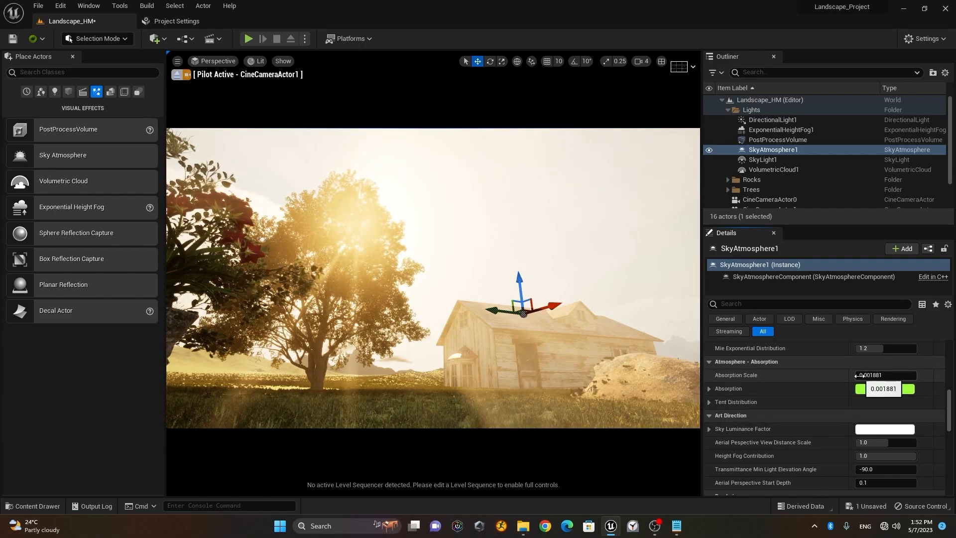
pyautogui.moveTo(870, 375); pyautogui.dragTo(891, 375)
pyautogui.click(939, 375)
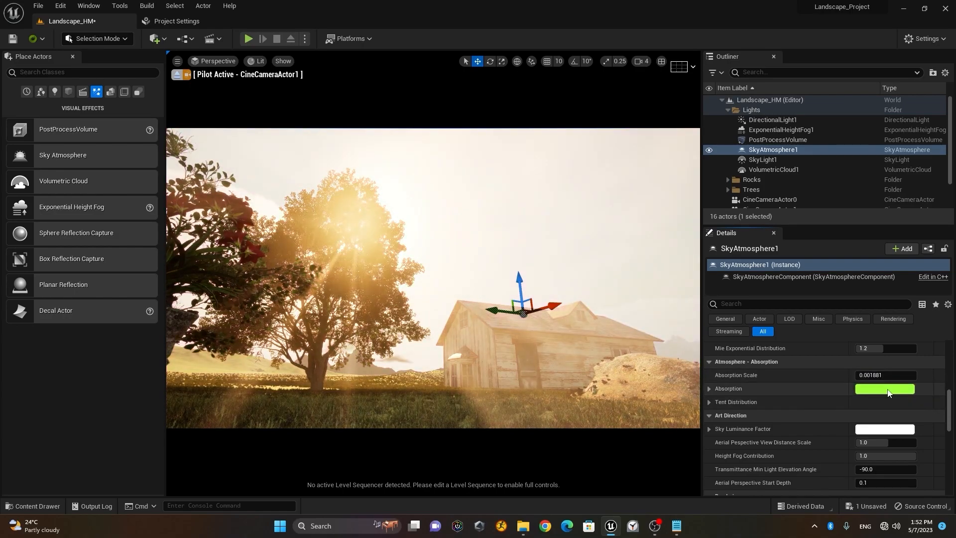
# - Select SkyLight1 in the Lights folder and enable its Real Time Capture option
pyautogui.moveTo(950, 414); pyautogui.dragTo(948, 362)
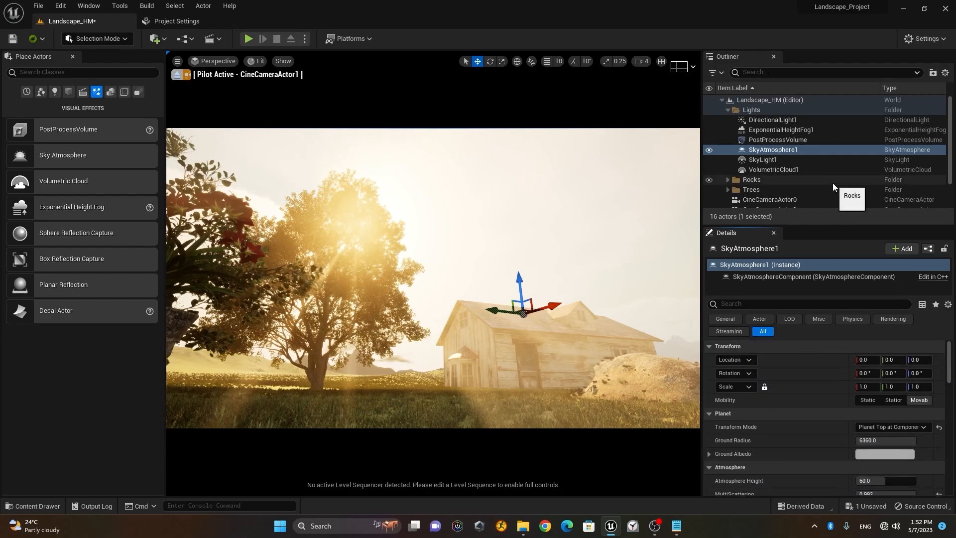
pyautogui.click(804, 159)
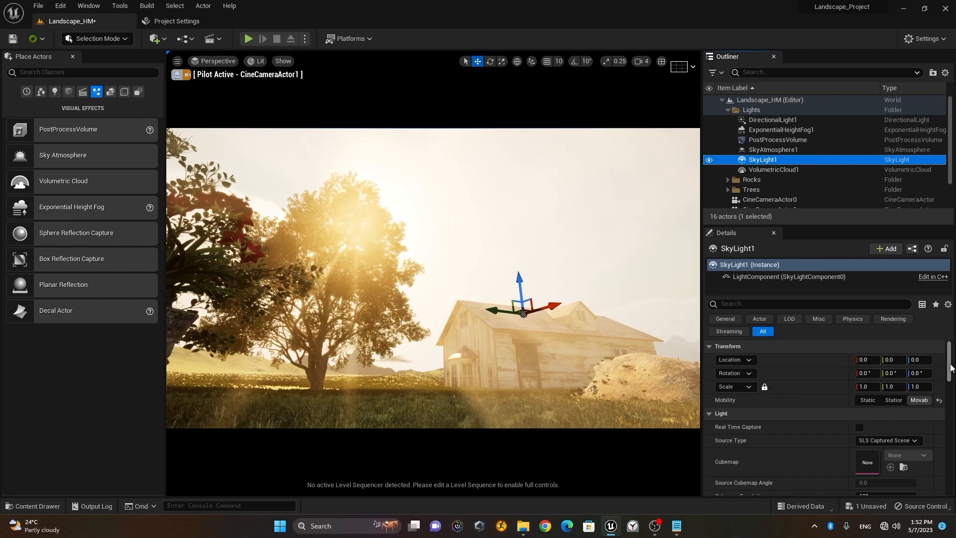
pyautogui.scroll(-2, 950, 368)
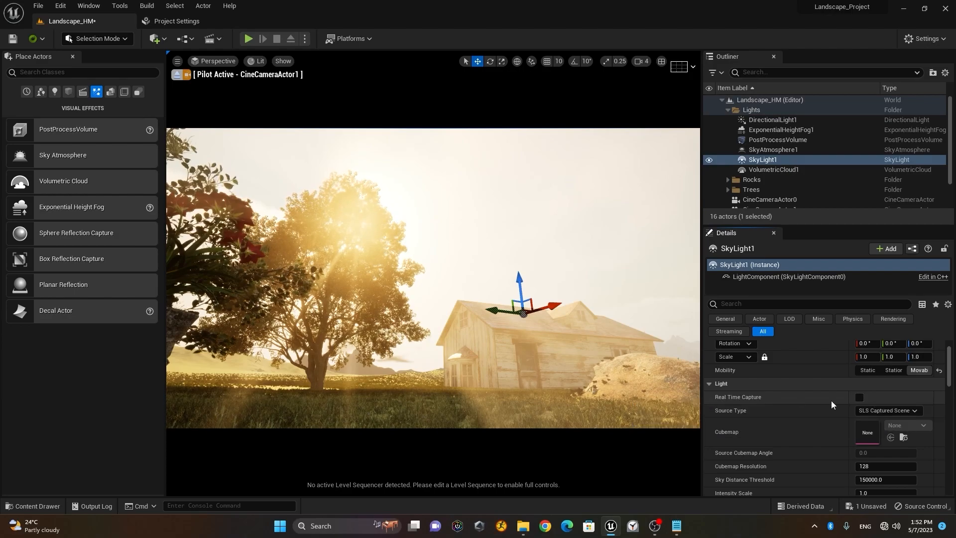
pyautogui.moveTo(735, 403)
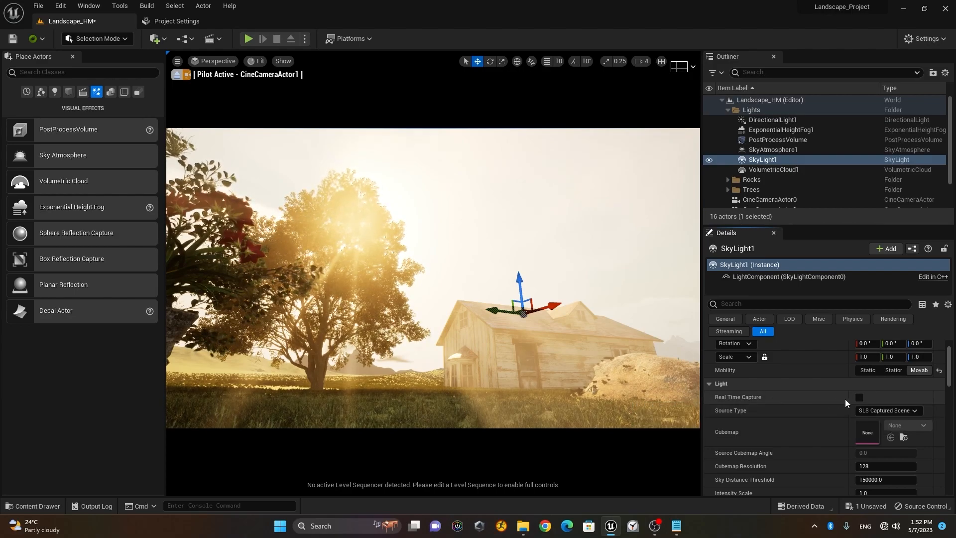
pyautogui.click(859, 398)
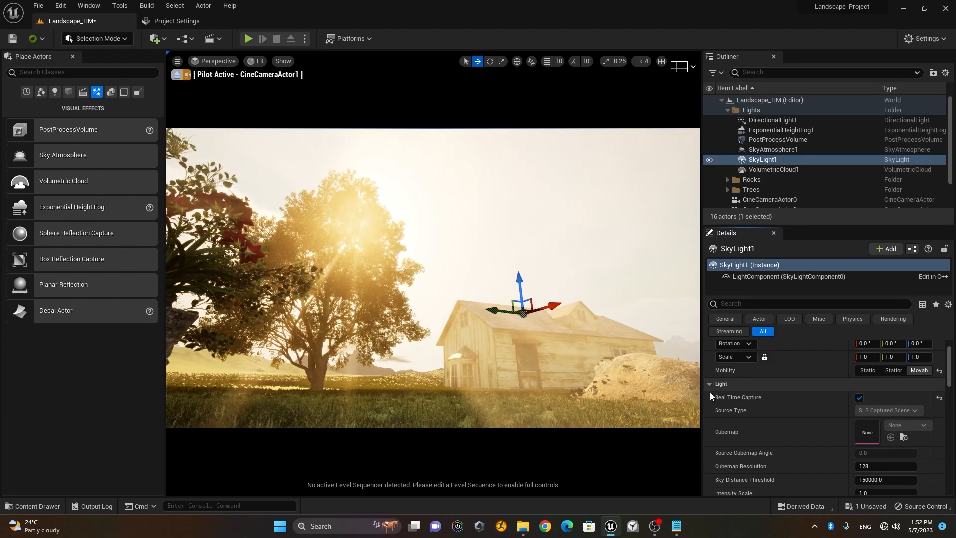
# - Toggle SkyLight1's visibility off and on to compare its effect on the scene
pyautogui.scroll(-3, 809, 411)
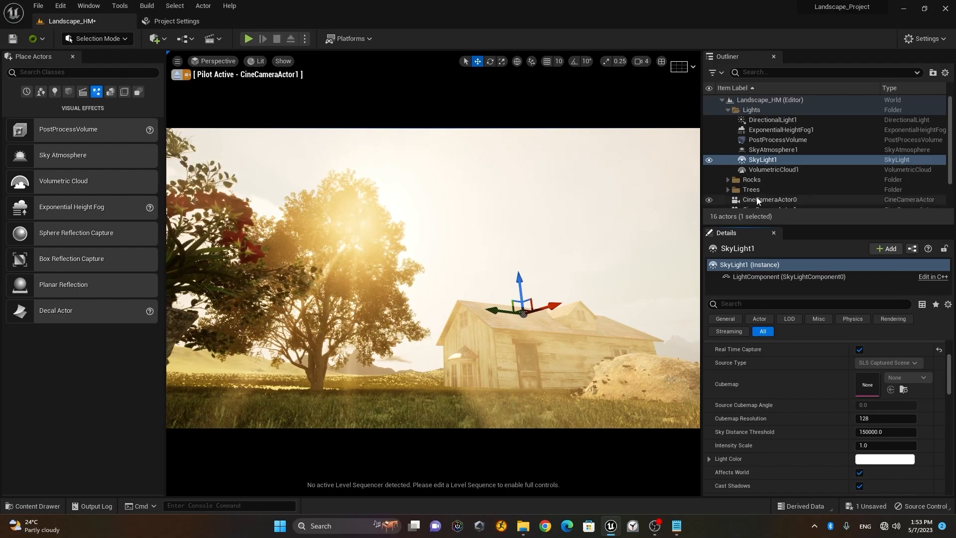
pyautogui.click(709, 160)
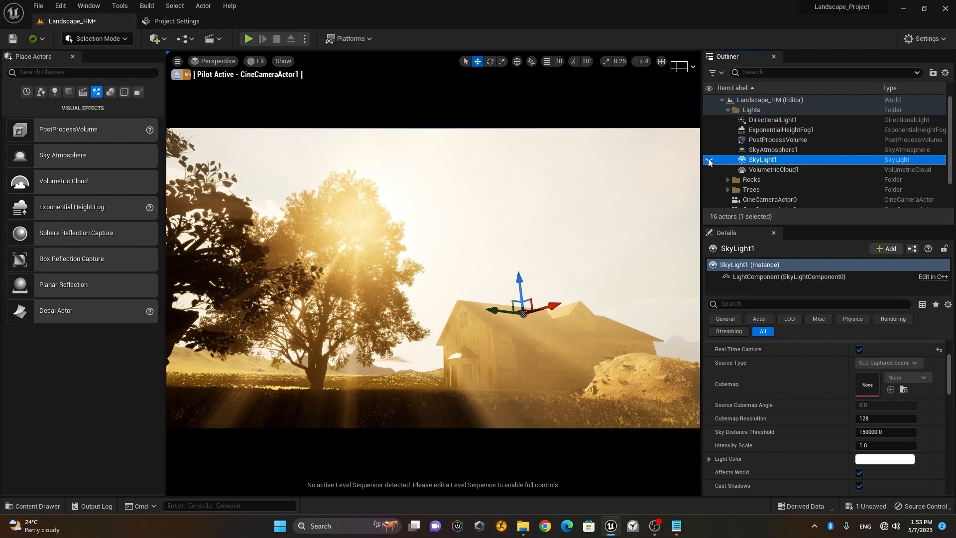
pyautogui.click(709, 159)
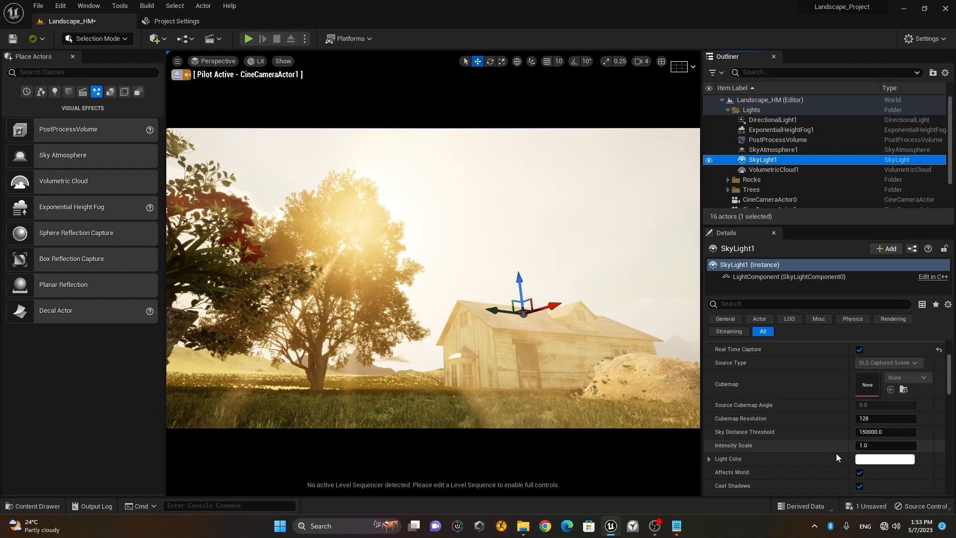
# - Try an Intensity Scale of 0 on SkyLight1, reset it to default, and look through the remaining light and rendering settings
pyautogui.click(864, 444)
pyautogui.write('0')
pyautogui.press('Return')
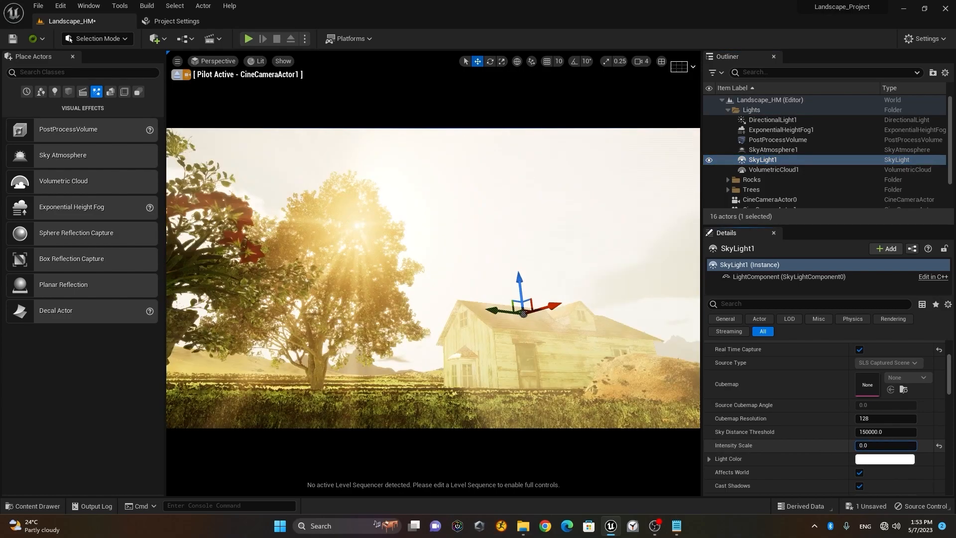
pyautogui.click(939, 446)
pyautogui.scroll(-2, 778, 420)
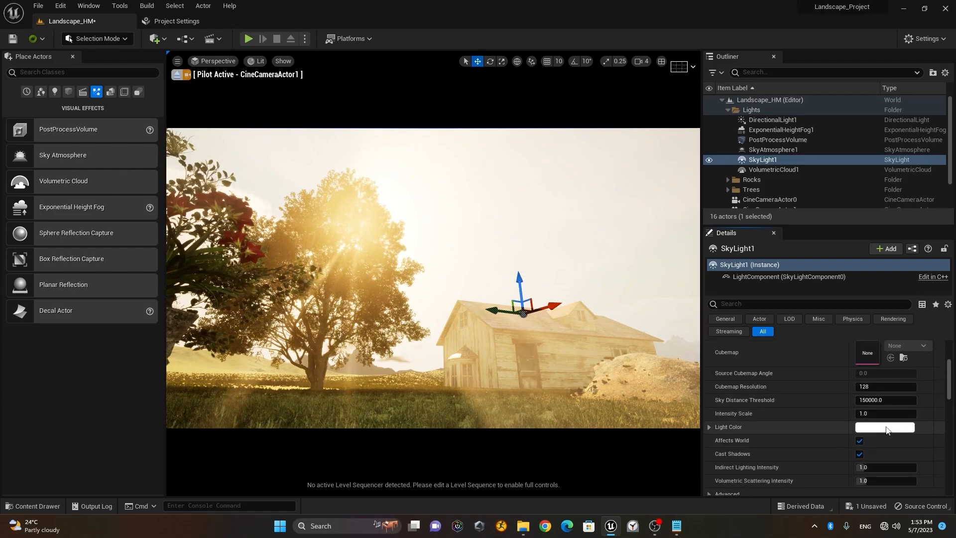
pyautogui.scroll(-12, 842, 425)
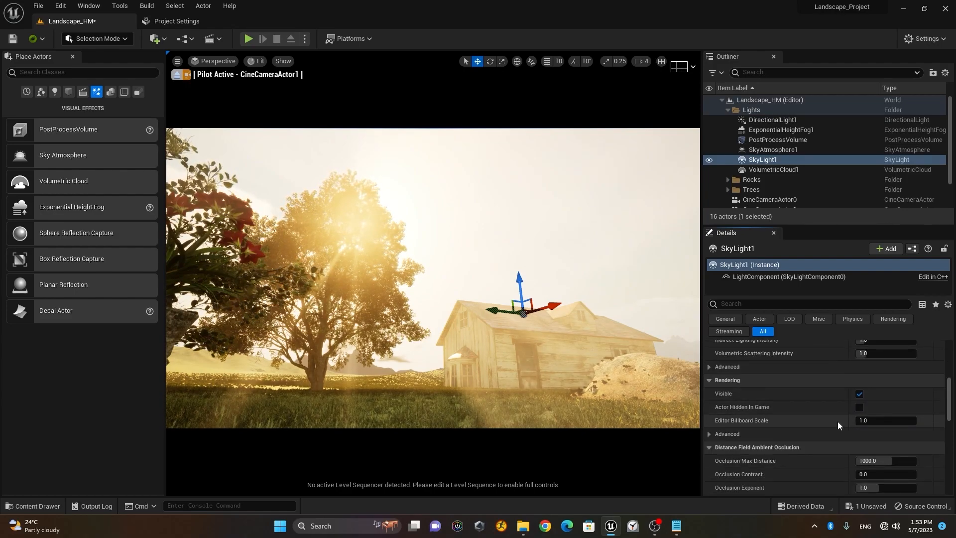
# - Select VolumetricCloud1 in the Lights folder and hide ExponentialHeightFog1 and SkyAtmosphere1 to isolate the clouds
pyautogui.scroll(-6, 840, 429)
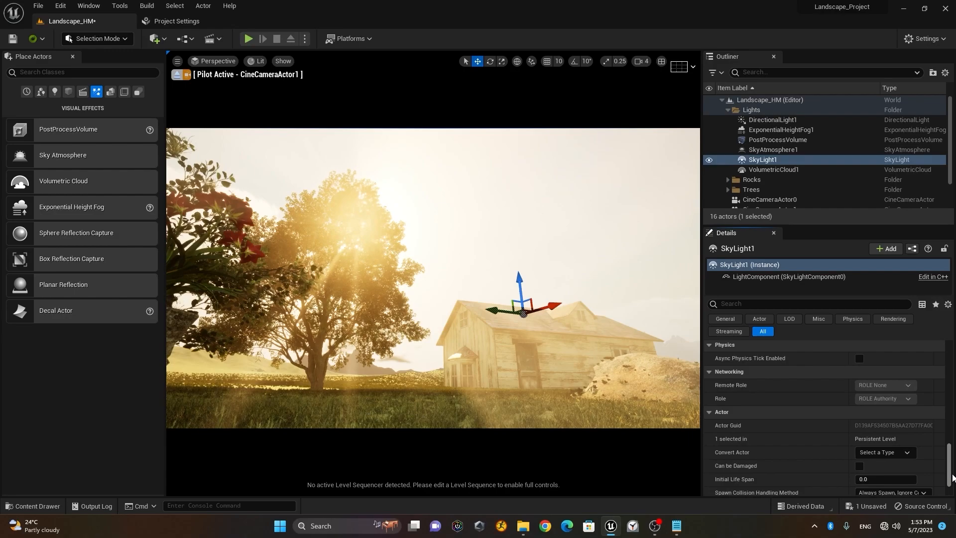
pyautogui.moveTo(952, 479); pyautogui.dragTo(951, 380)
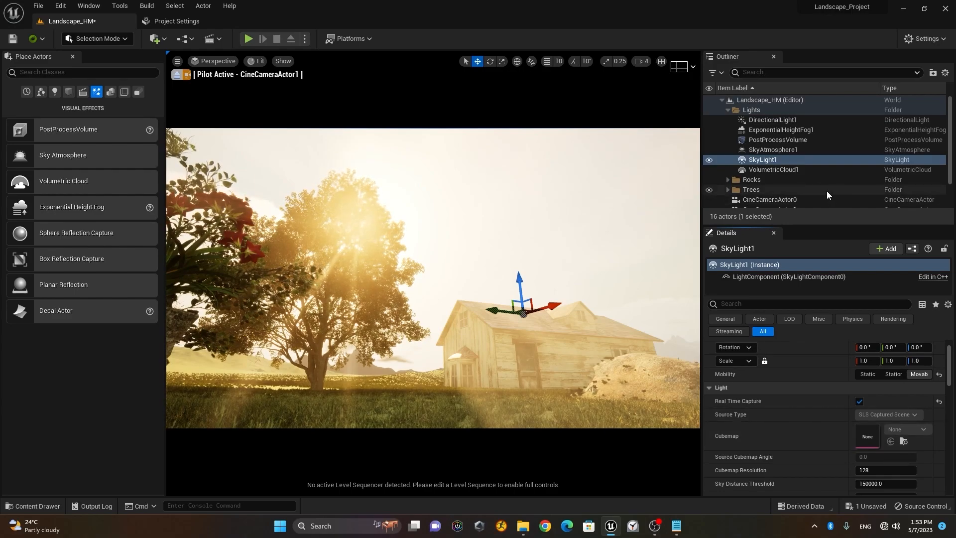
pyautogui.click(813, 169)
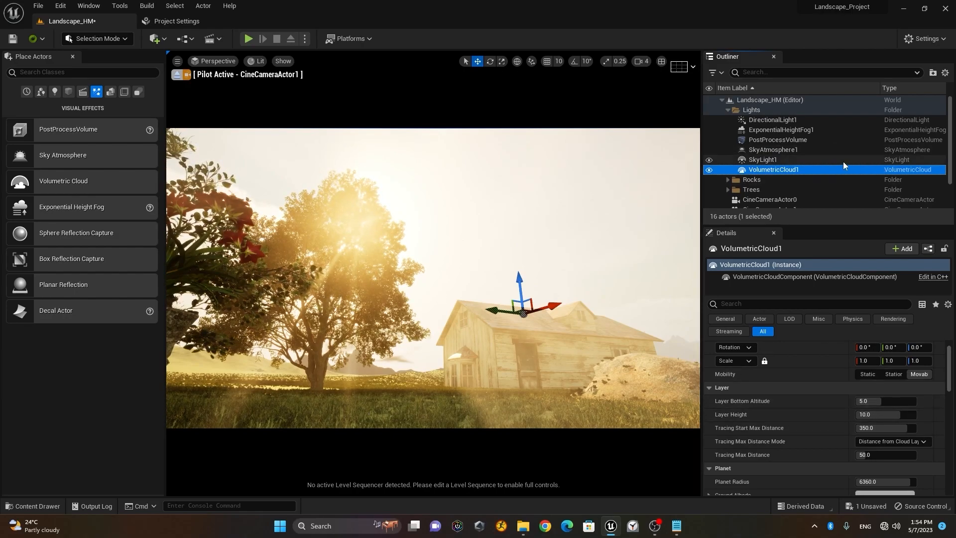
pyautogui.click(709, 130)
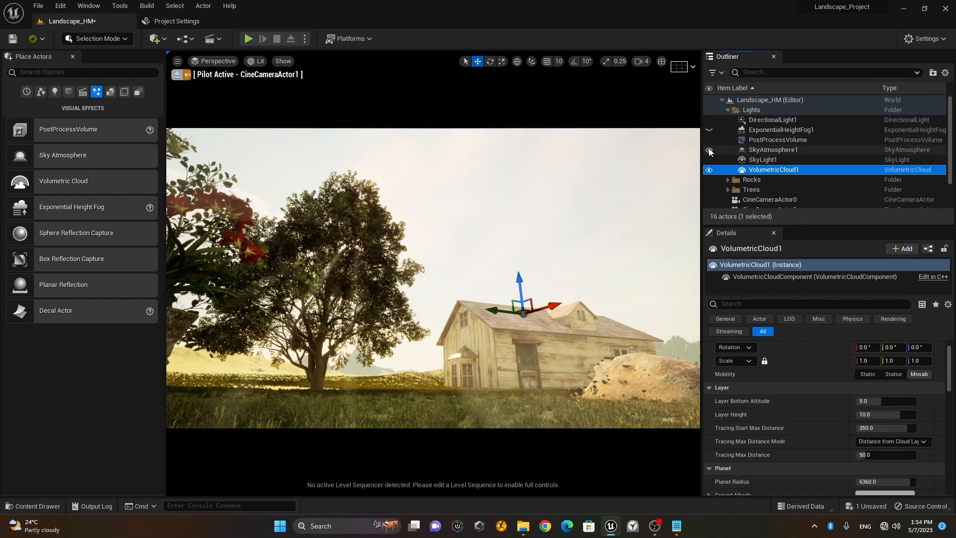
pyautogui.click(709, 151)
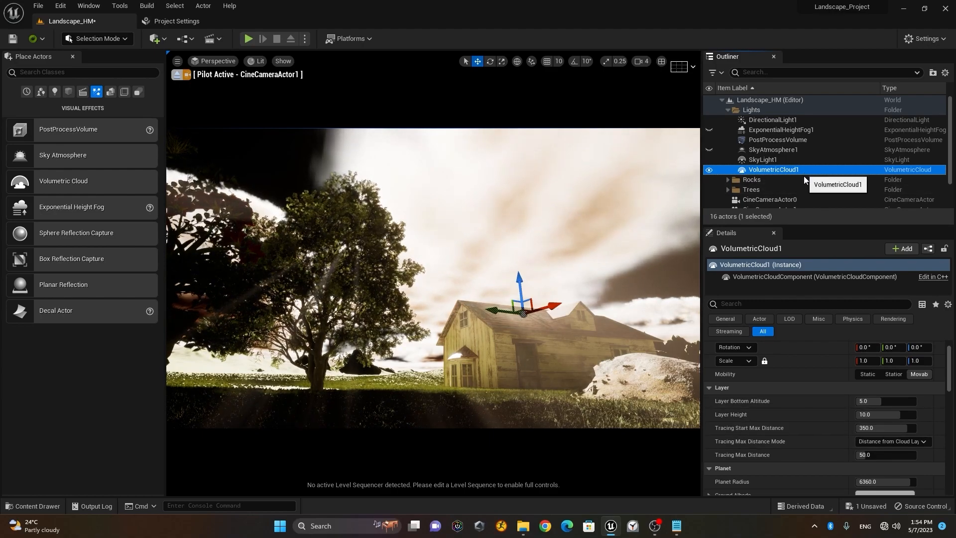
# - Set VolumetricCloud1's Layer Bottom Altitude to about 13.8 and Layer Height to about 8.66, with Tracing Start Max Distance at 350
pyautogui.moveTo(881, 400)
pyautogui.mouseDown()
pyautogui.moveTo(861, 400)
pyautogui.moveTo(916, 400)
pyautogui.moveTo(894, 401)
pyautogui.moveTo(888, 415)
pyautogui.moveTo(900, 415)
pyautogui.moveTo(889, 427)
pyautogui.mouseUp()
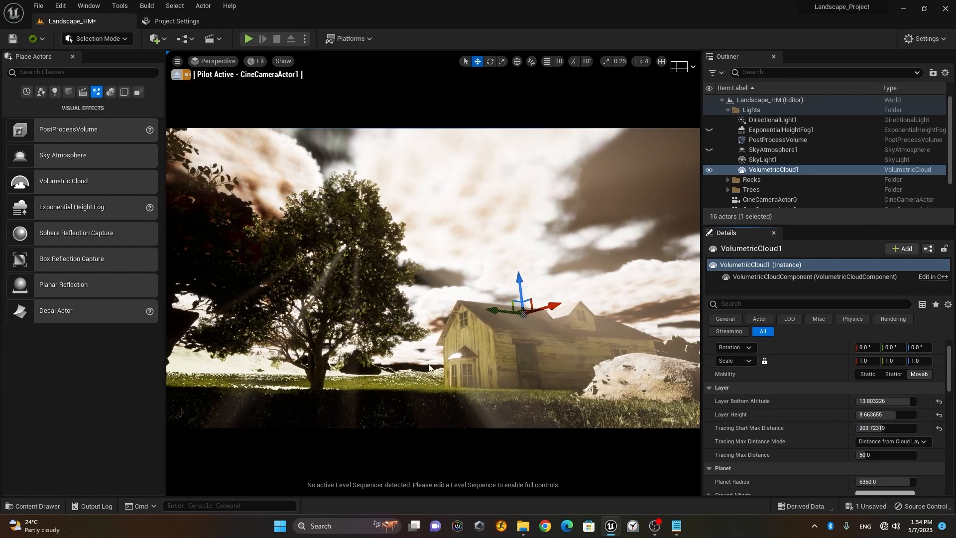
pyautogui.moveTo(882, 428)
pyautogui.mouseDown()
pyautogui.moveTo(857, 428)
pyautogui.moveTo(916, 428)
pyautogui.mouseUp()
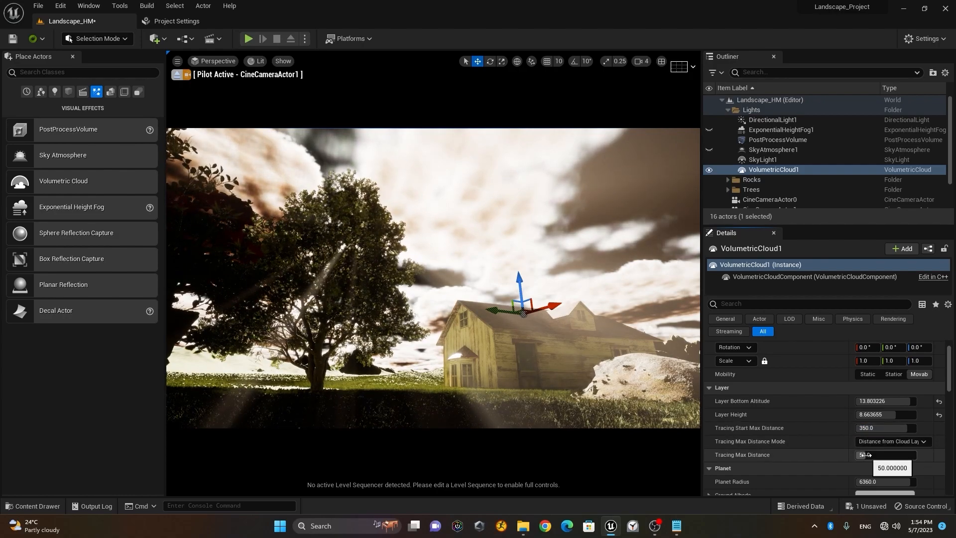
# - Try a Tracing Max Distance of about 29.8 and a Planet Radius of about 4626.4 on VolumetricCloud1, resetting each to default
pyautogui.moveTo(865, 455)
pyautogui.mouseDown()
pyautogui.moveTo(891, 455)
pyautogui.moveTo(860, 454)
pyautogui.mouseUp()
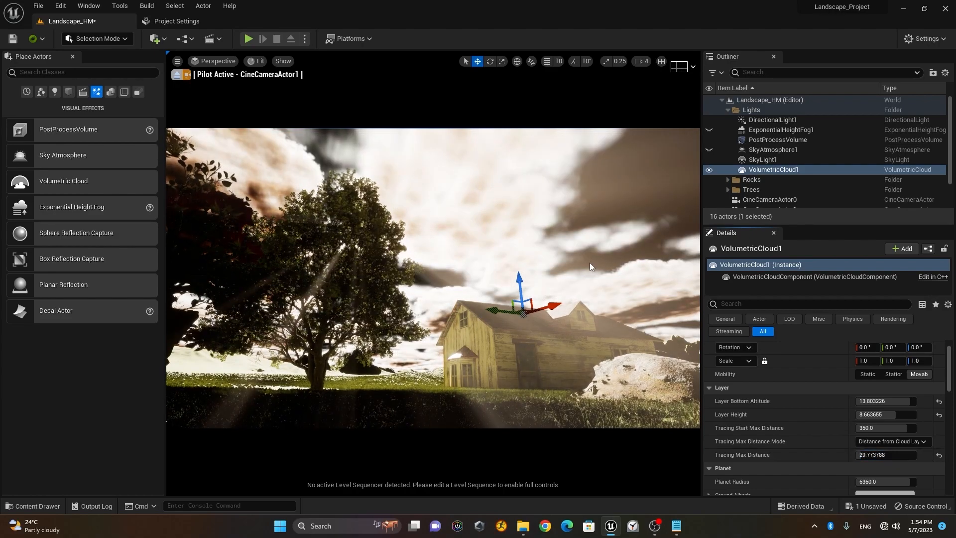
pyautogui.click(939, 456)
pyautogui.scroll(-2, 753, 390)
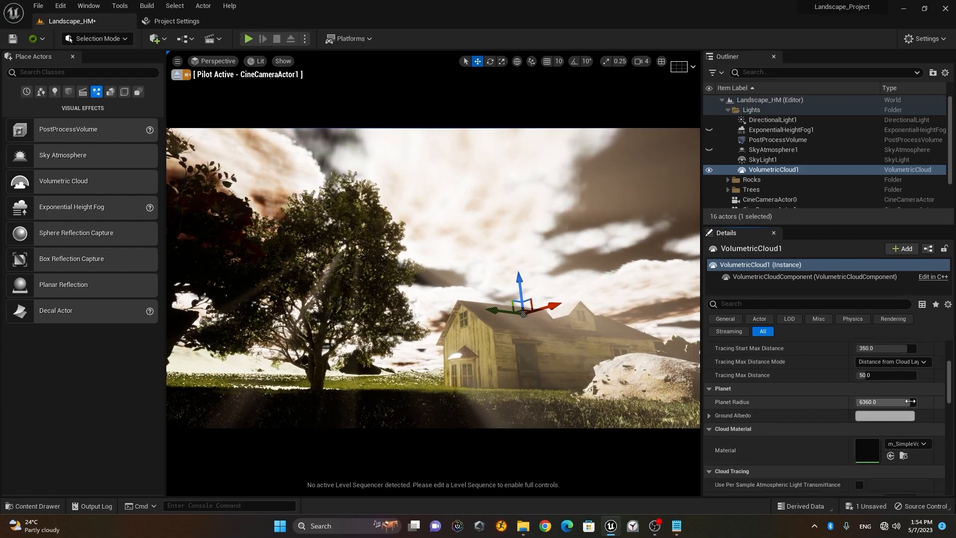
pyautogui.moveTo(907, 402); pyautogui.dragTo(842, 402)
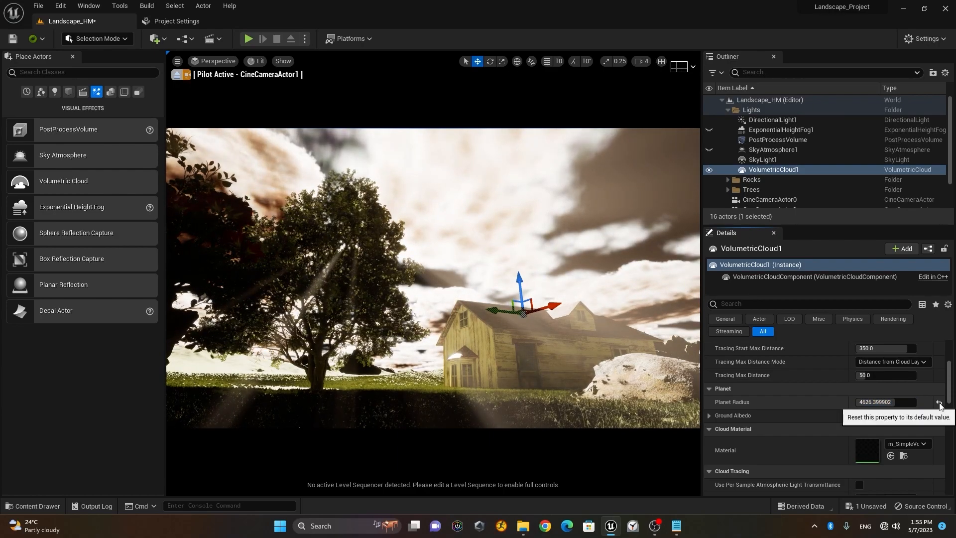
pyautogui.click(939, 403)
# - Enable Use Per Sample Atmospheric Light Transmittance in VolumetricCloud1's Cloud Tracing settings
pyautogui.scroll(-4, 778, 409)
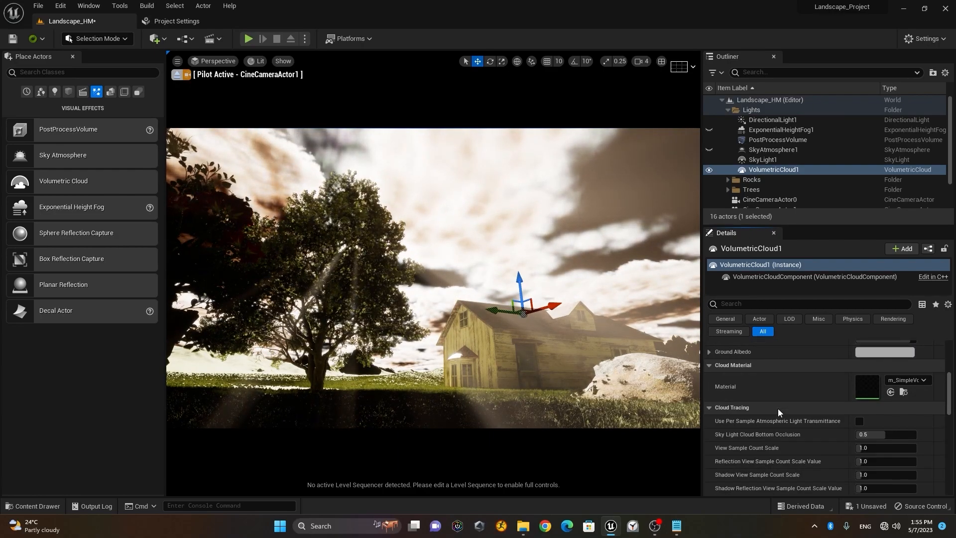
pyautogui.scroll(-2, 815, 403)
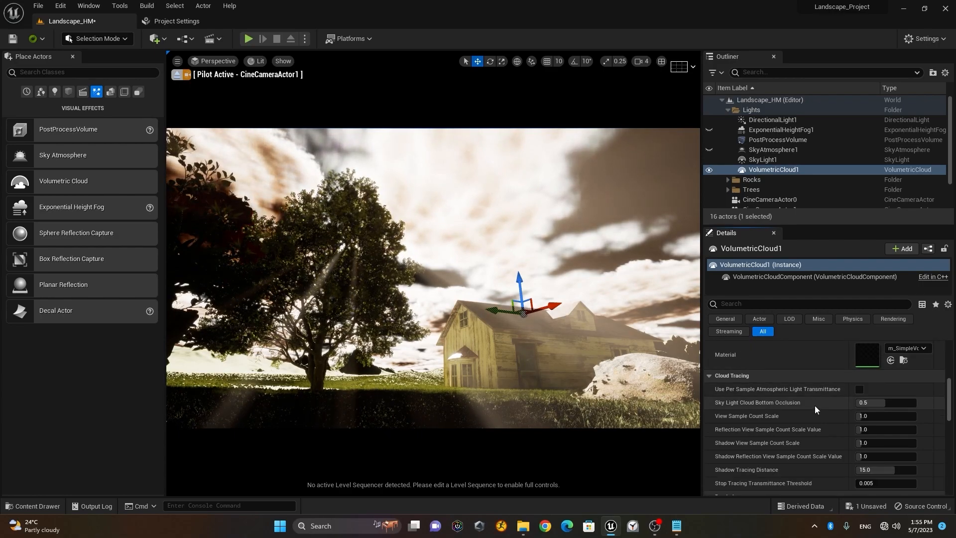
pyautogui.scroll(-1, 815, 405)
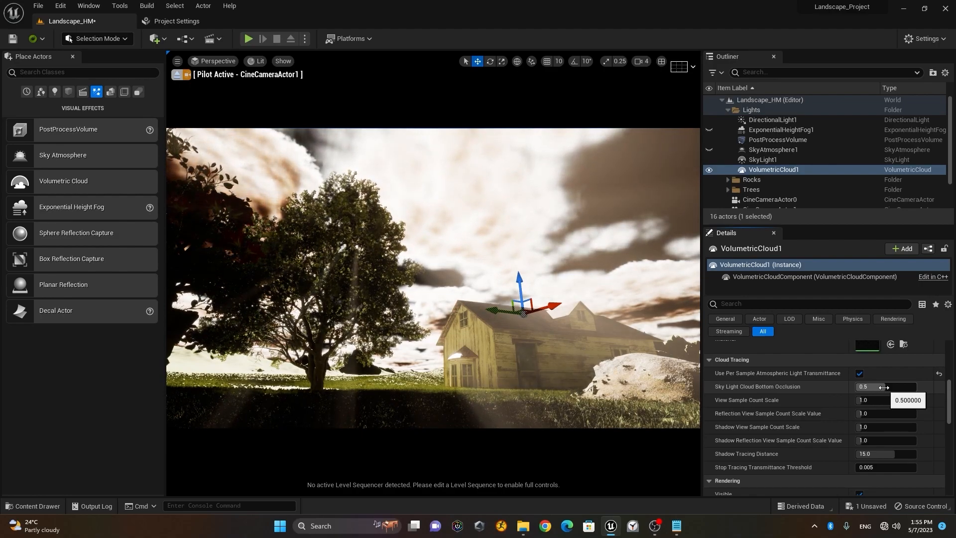
# - Try other values for VolumetricCloud1's Sky Light Cloud Bottom Occlusion and Shadow View Sample Count Scale, resetting both to default
pyautogui.moveTo(883, 387); pyautogui.dragTo(875, 387)
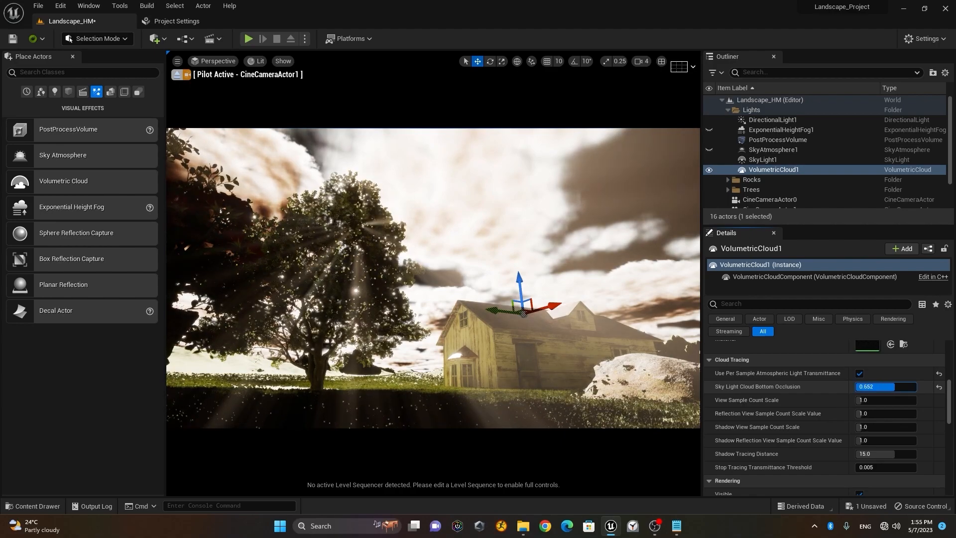
pyautogui.click(939, 387)
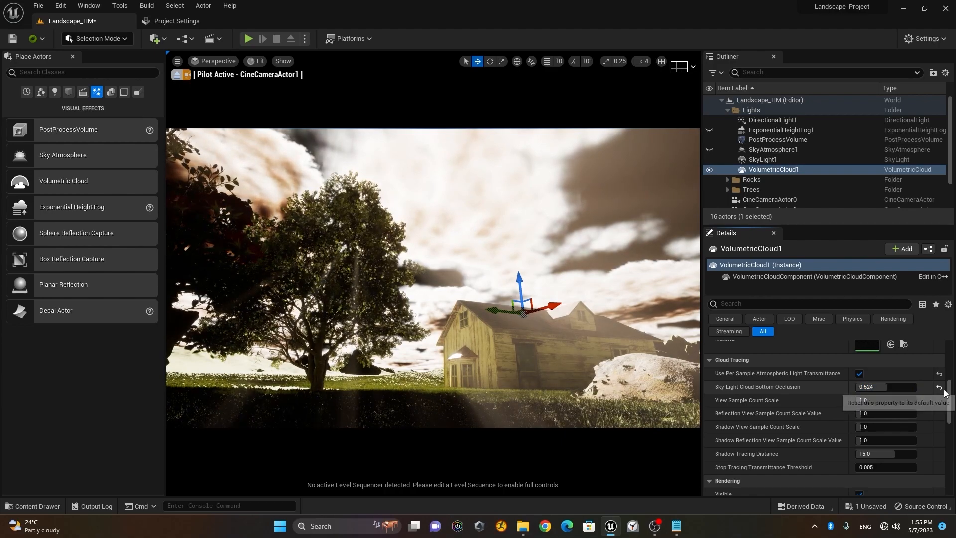
pyautogui.moveTo(874, 427); pyautogui.dragTo(884, 427)
pyautogui.click(939, 427)
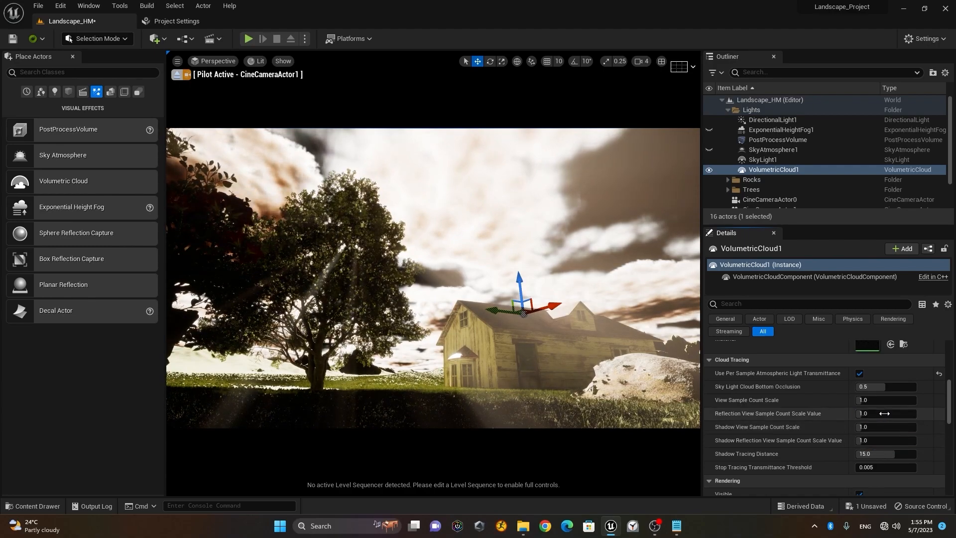
# - Switch VolumetricCloud1's Visible option off and on to compare the sky with and without clouds
pyautogui.scroll(-2, 885, 411)
pyautogui.scroll(-1, 885, 411)
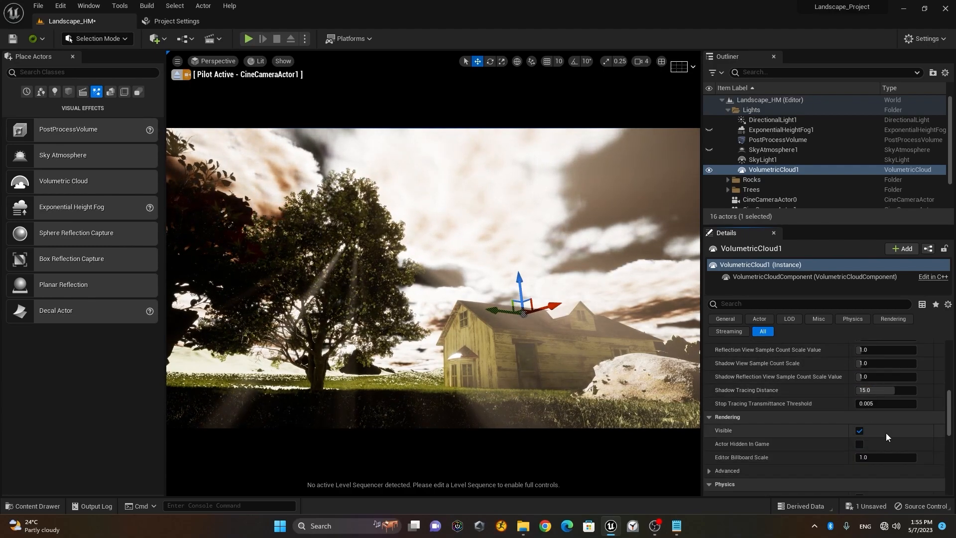
pyautogui.click(860, 431)
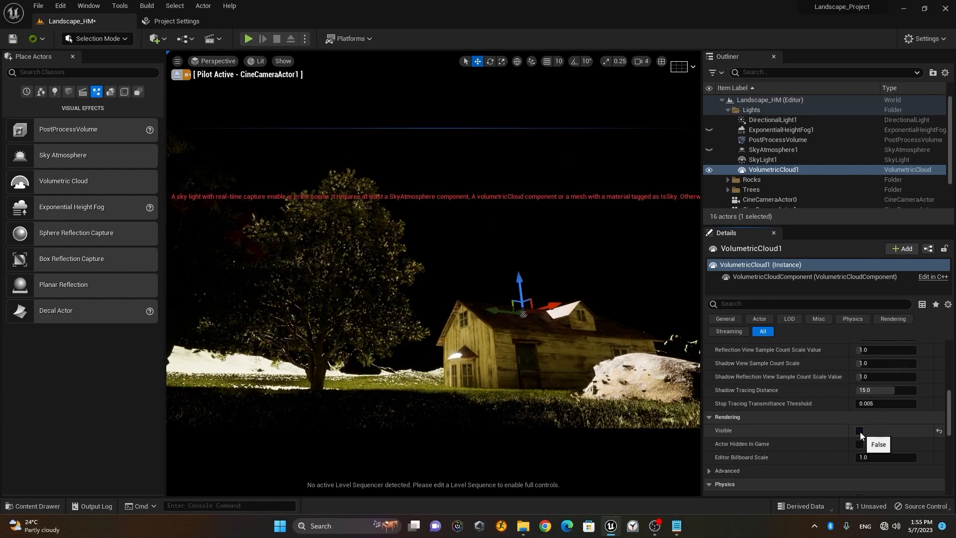
pyautogui.click(859, 431)
pyautogui.click(860, 444)
# - Look through VolumetricCloud1's remaining settings and make SkyAtmosphere1 and ExponentialHeightFog1 visible again
pyautogui.scroll(-5, 898, 443)
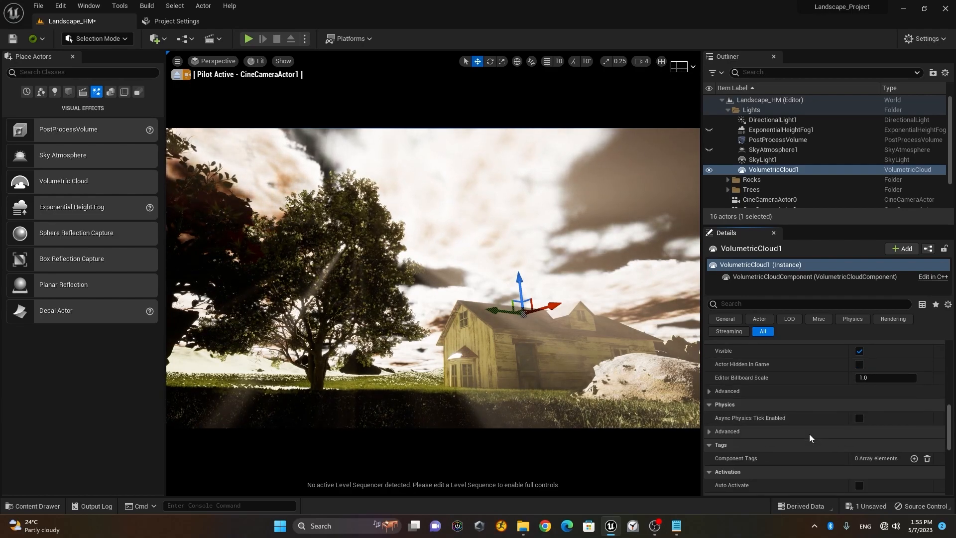
pyautogui.scroll(-3, 809, 429)
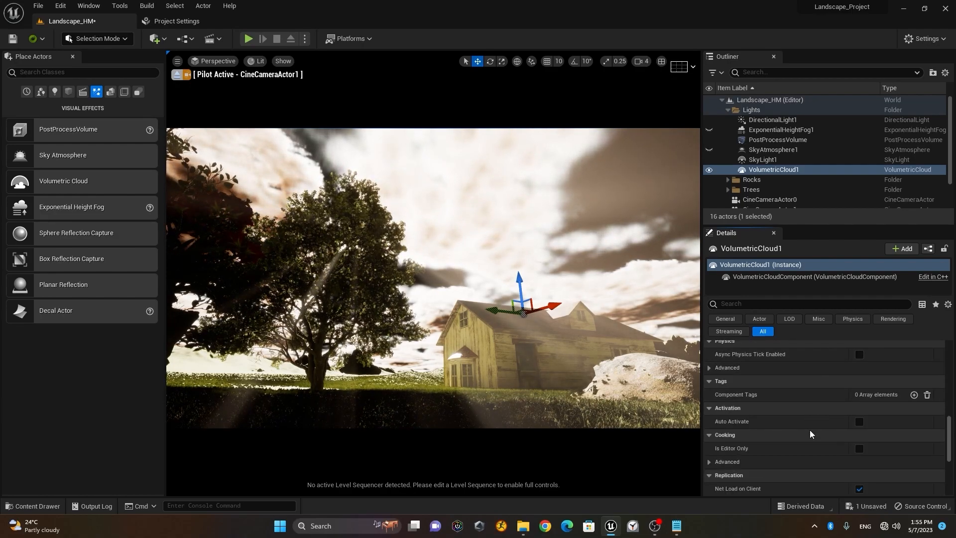
pyautogui.scroll(-2, 809, 429)
pyautogui.scroll(-8, 810, 434)
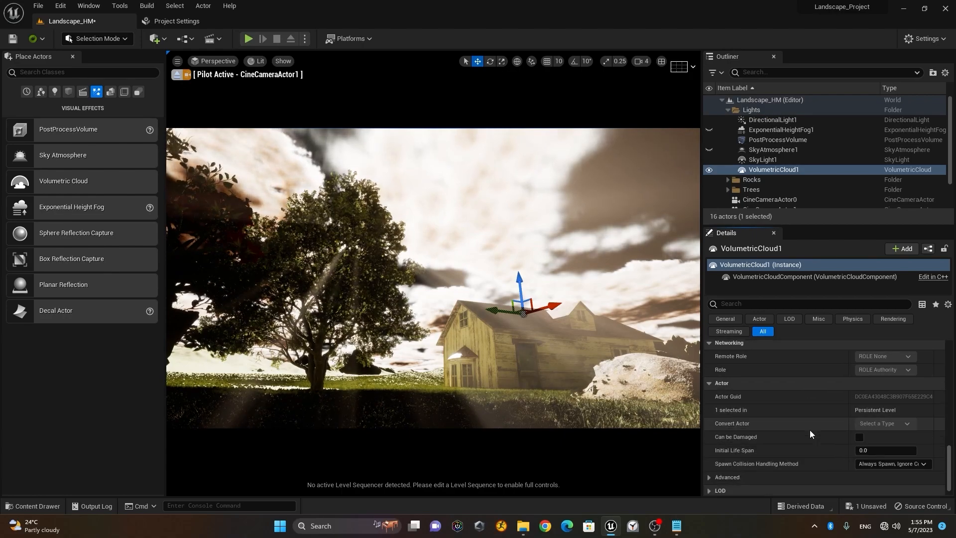
pyautogui.scroll(15, 813, 422)
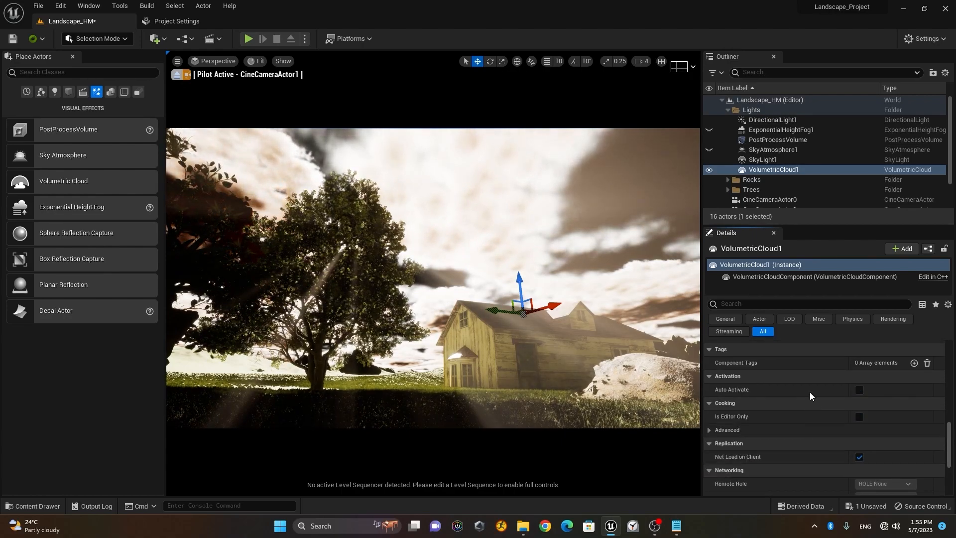
pyautogui.click(709, 150)
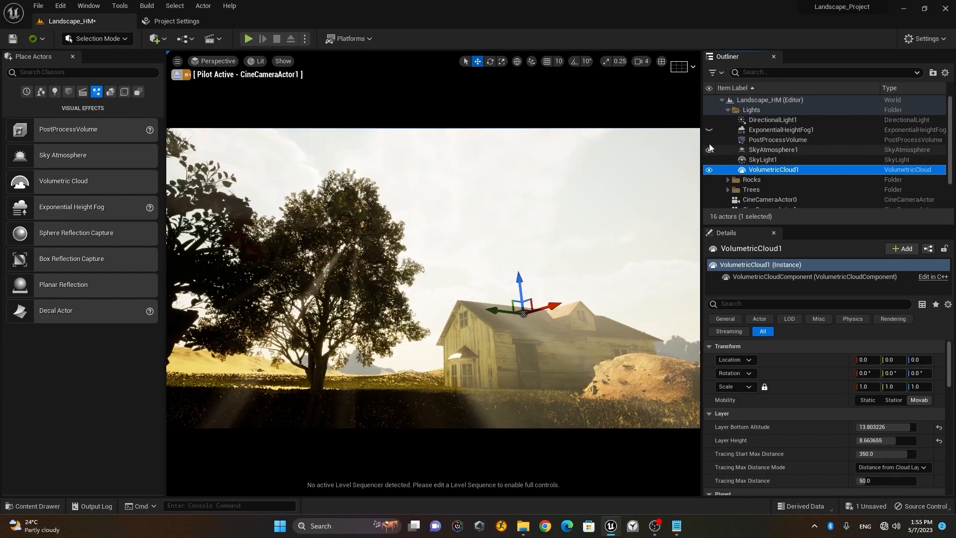
pyautogui.click(709, 129)
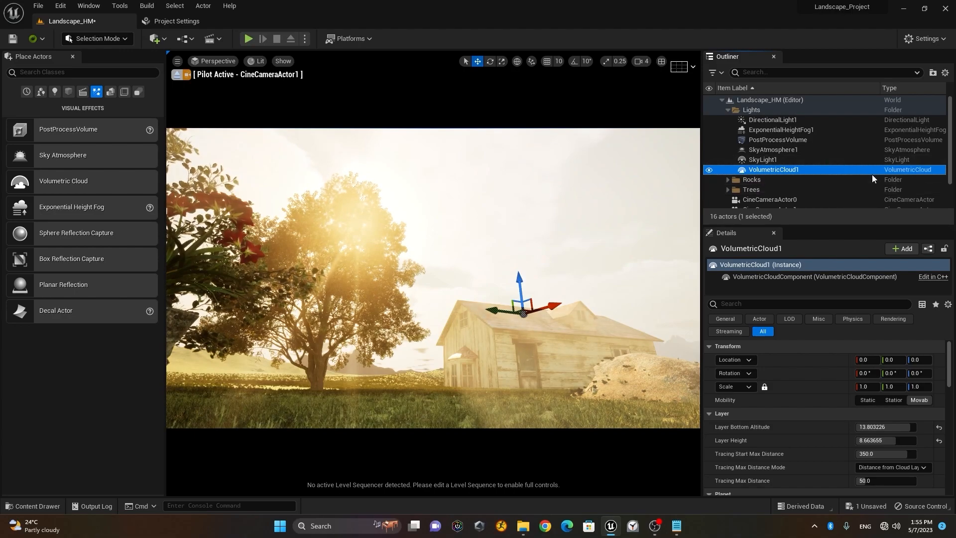
# - Set DirectionalLight1's Volumetric Scattering Intensity to 0.67, and select PostProcessVolume in the Lights folder
pyautogui.click(817, 118)
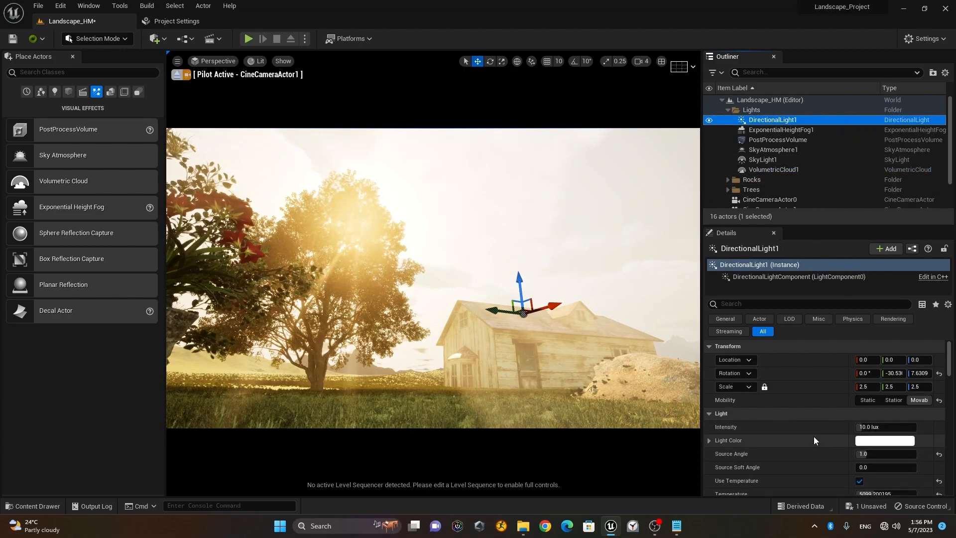
pyautogui.scroll(-2, 823, 404)
pyautogui.scroll(-2, 823, 405)
pyautogui.scroll(-2, 809, 414)
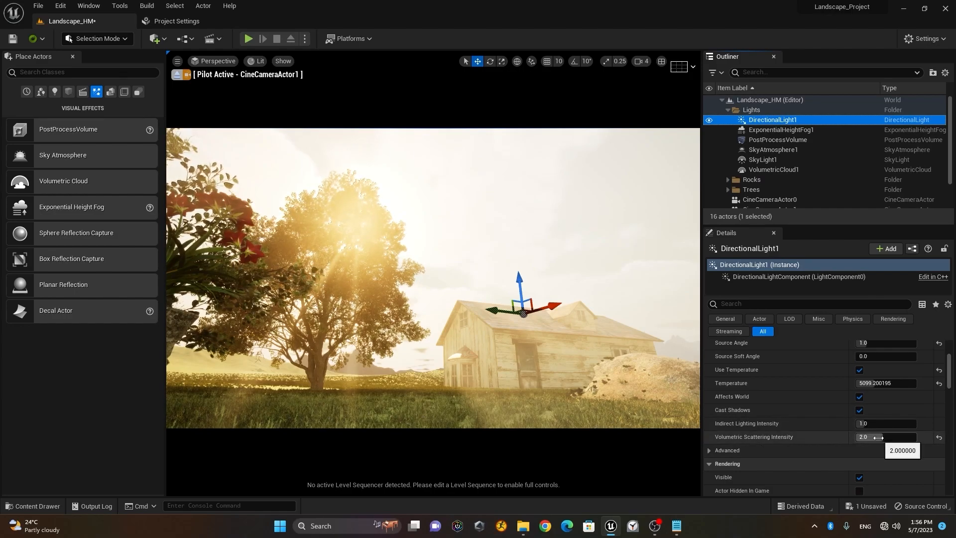
pyautogui.moveTo(879, 438)
pyautogui.mouseDown()
pyautogui.moveTo(832, 438)
pyautogui.moveTo(904, 443)
pyautogui.moveTo(888, 437)
pyautogui.mouseUp()
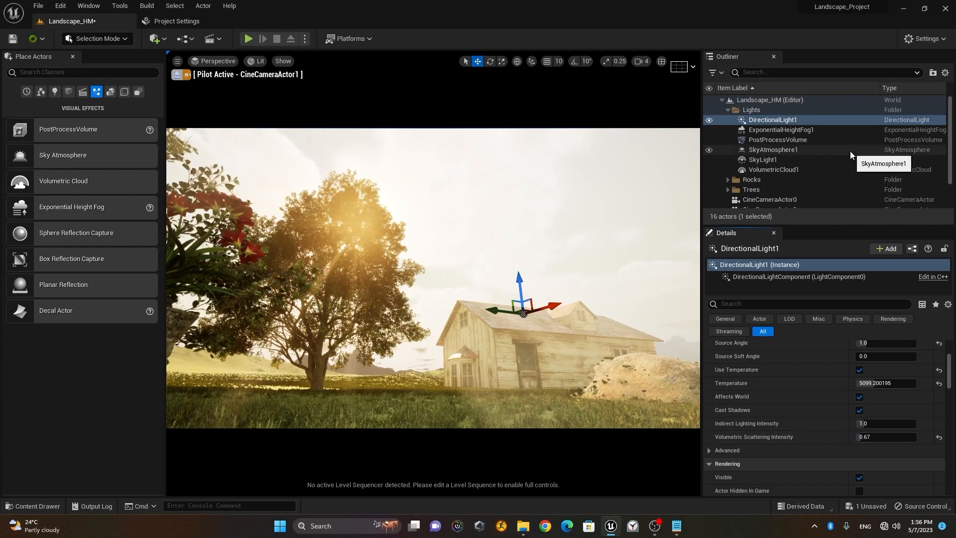
pyautogui.click(806, 140)
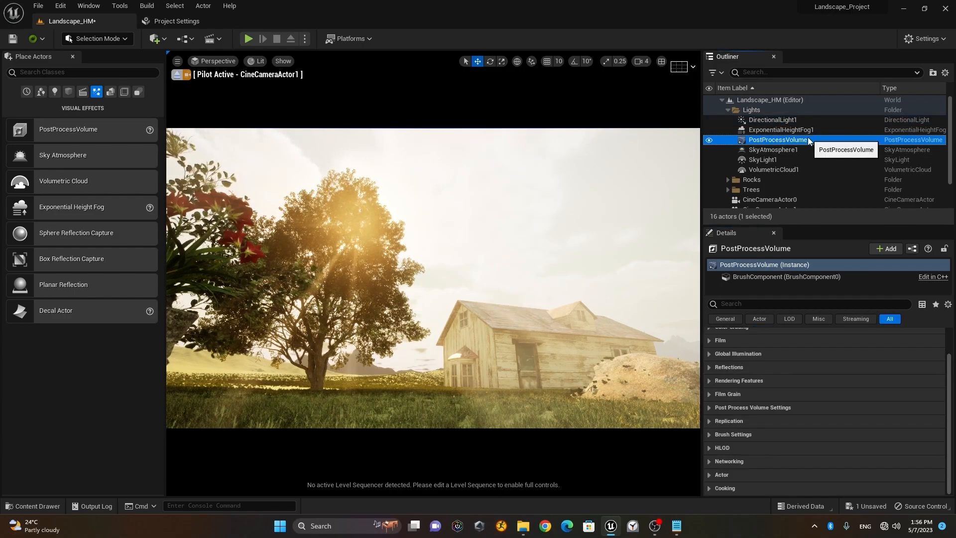
pyautogui.scroll(3, 866, 394)
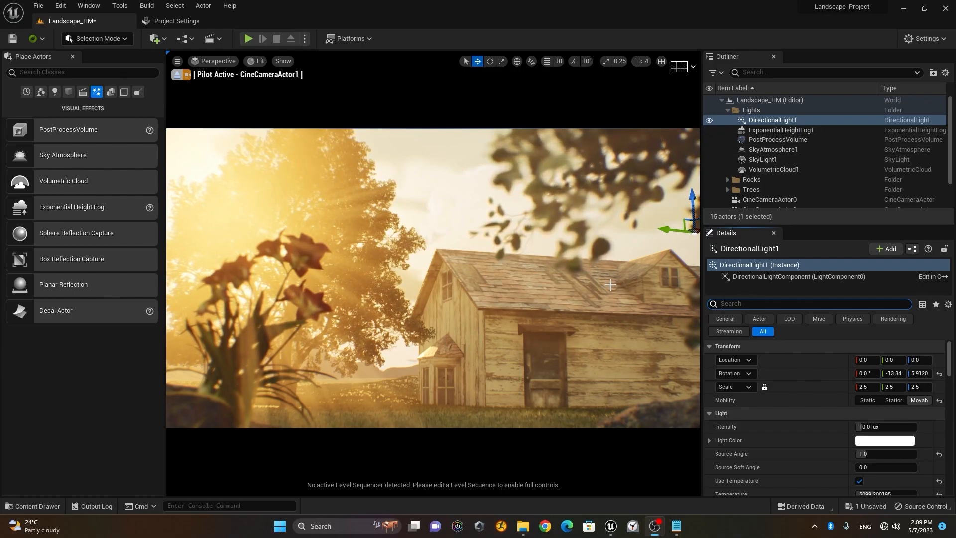
# - Select CineCameraActor1 and examine its lens and focus settings for the close-up cottage shot
pyautogui.scroll(-1, 826, 152)
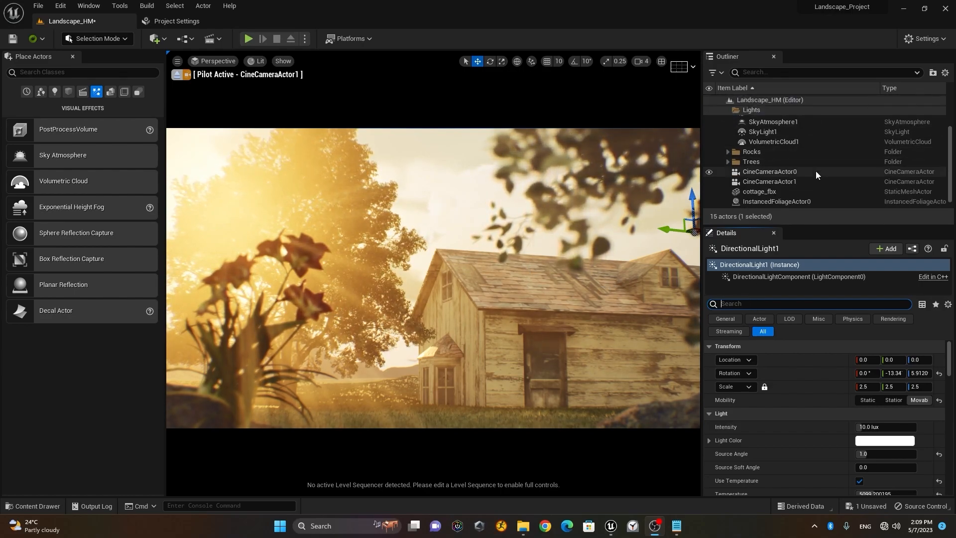
pyautogui.click(816, 171)
pyautogui.click(807, 182)
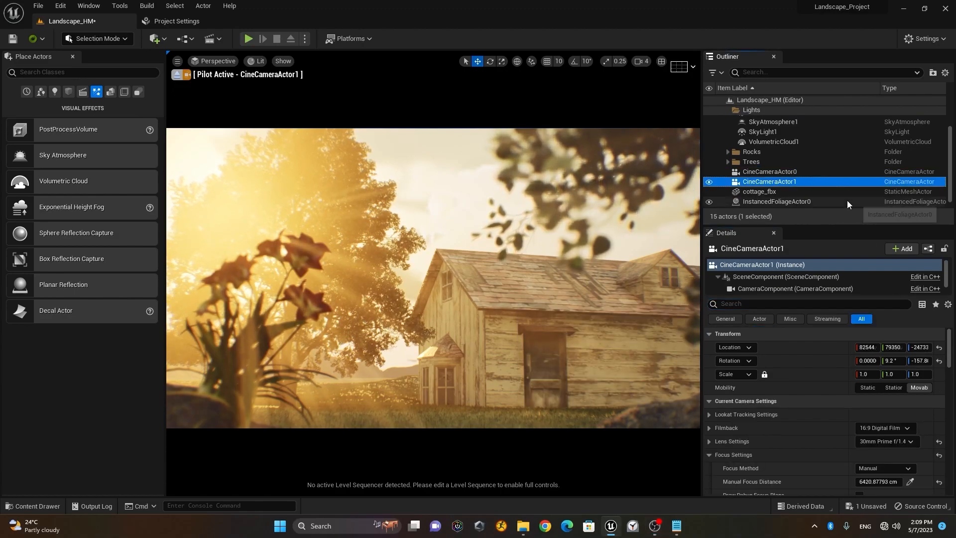
pyautogui.scroll(-3, 845, 421)
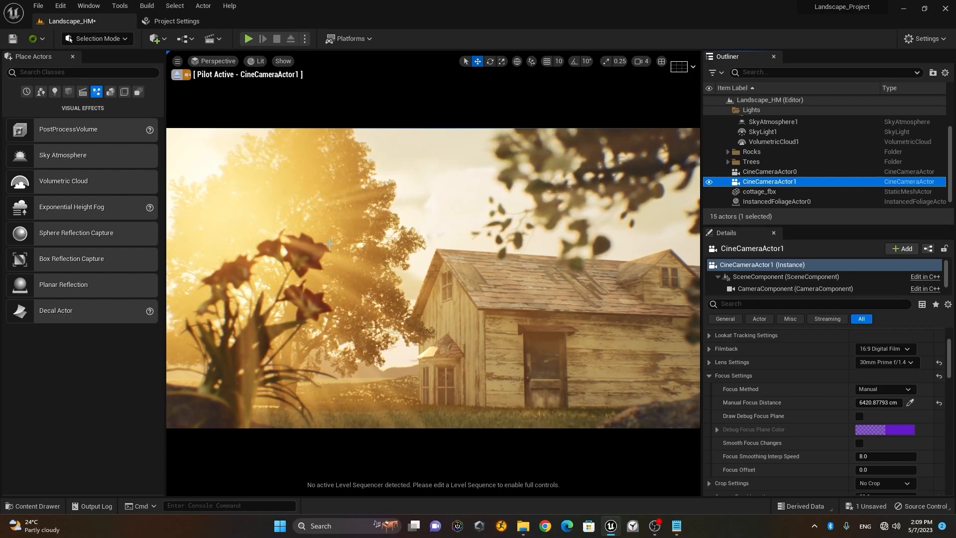
# - Select PostProcessVolume in the Lights folder and set its Midtones Contrast to 0.87
pyautogui.scroll(3, 835, 169)
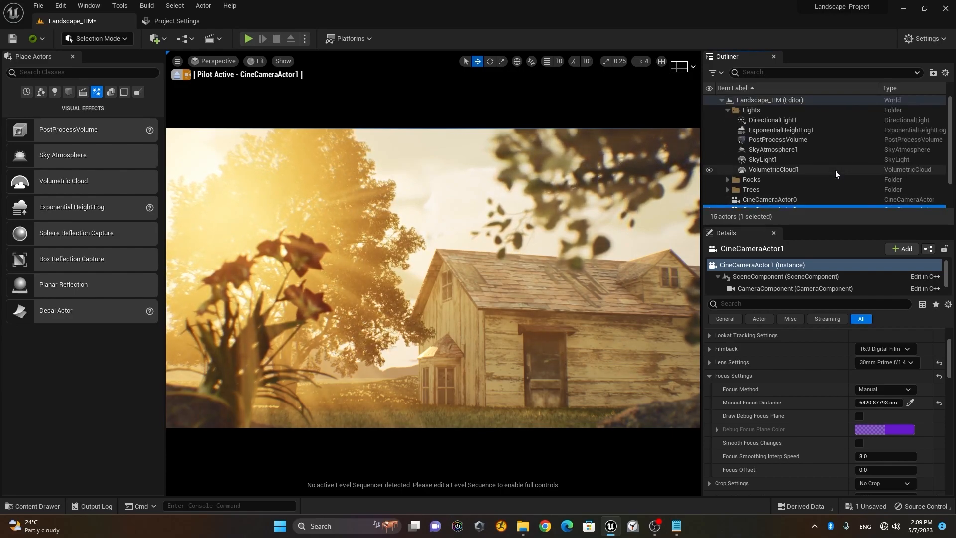
pyautogui.click(802, 143)
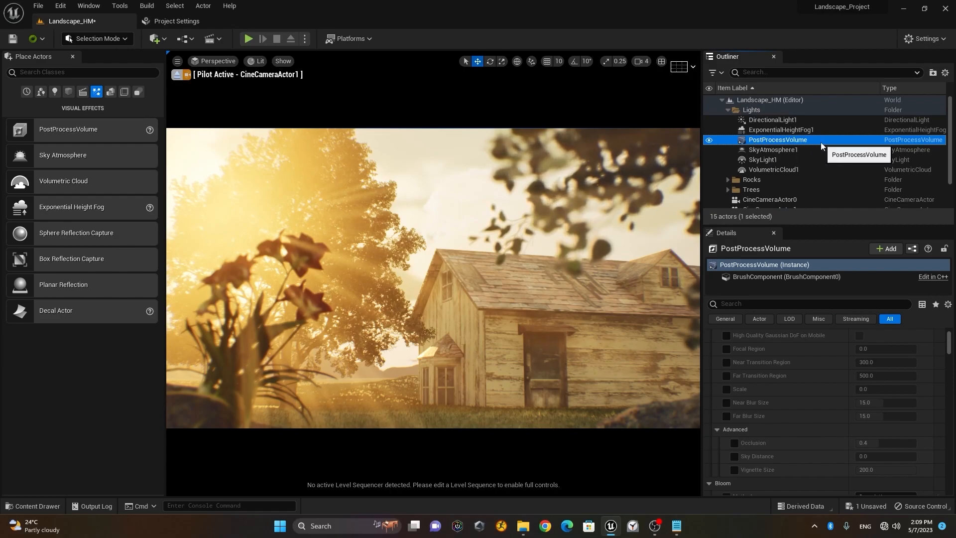
pyautogui.scroll(-5, 817, 334)
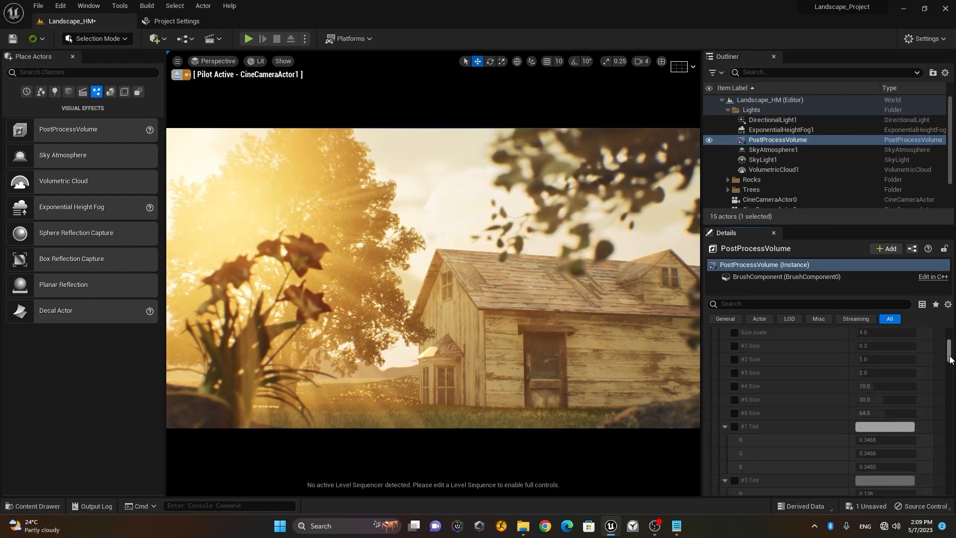
pyautogui.moveTo(949, 353); pyautogui.dragTo(953, 417)
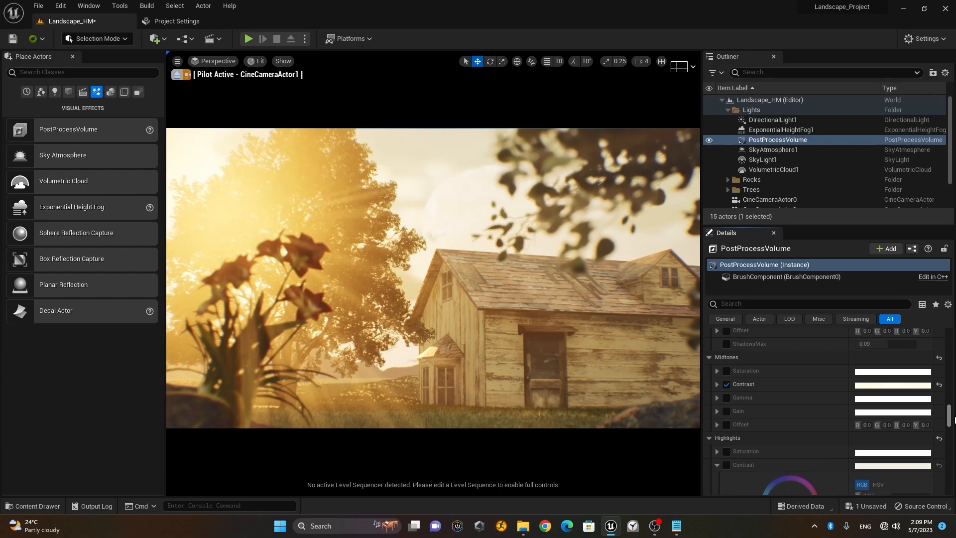
pyautogui.scroll(1, 786, 401)
pyautogui.click(717, 400)
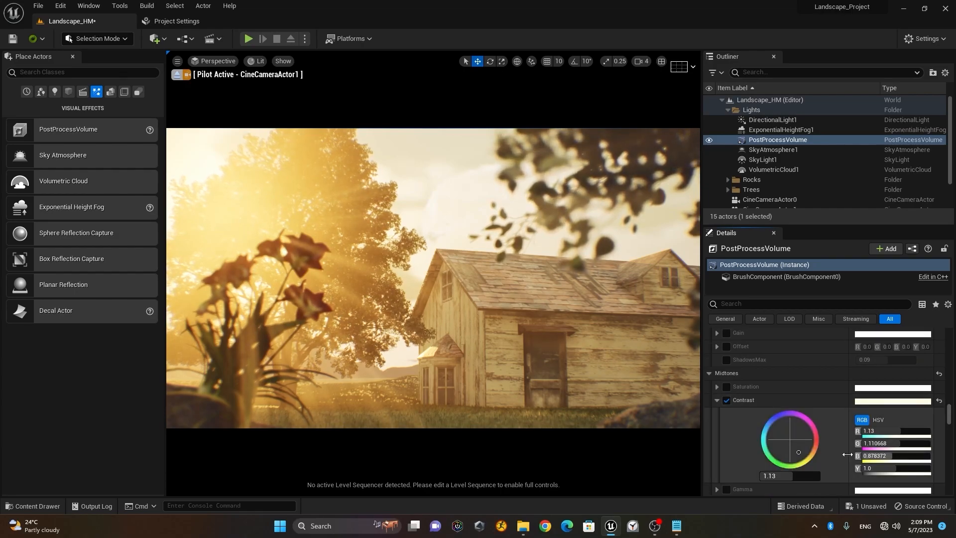
pyautogui.moveTo(793, 475)
pyautogui.mouseDown()
pyautogui.moveTo(781, 476)
pyautogui.moveTo(793, 475)
pyautogui.mouseUp()
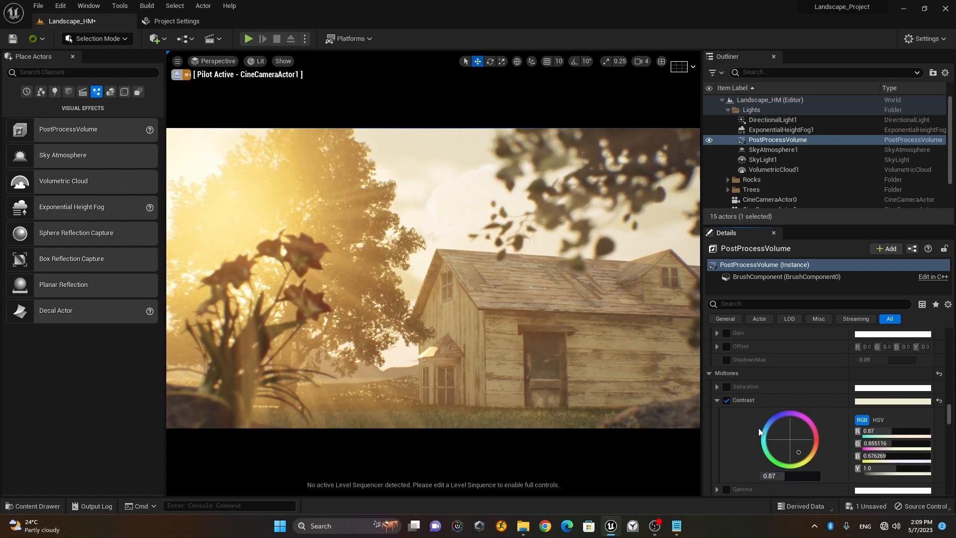
pyautogui.click(715, 401)
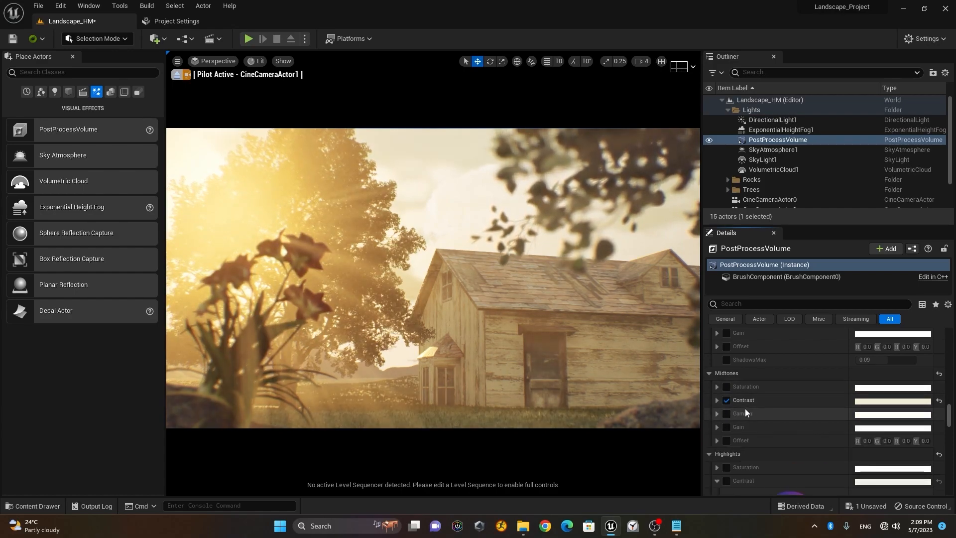
# - Set the PostProcessVolume's Shadows Contrast to 0.82 and inspect the Shadows Saturation setting
pyautogui.click(717, 386)
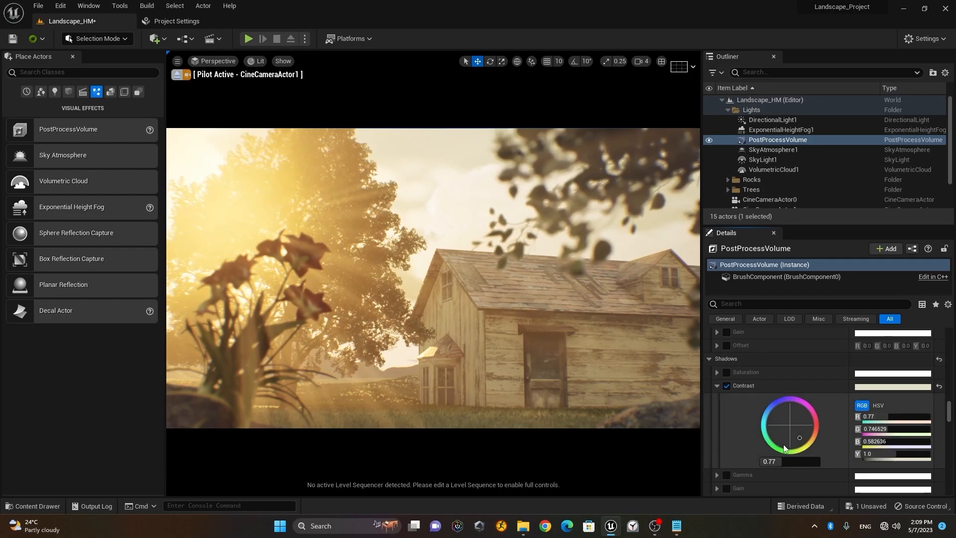
pyautogui.moveTo(782, 461); pyautogui.dragTo(783, 461)
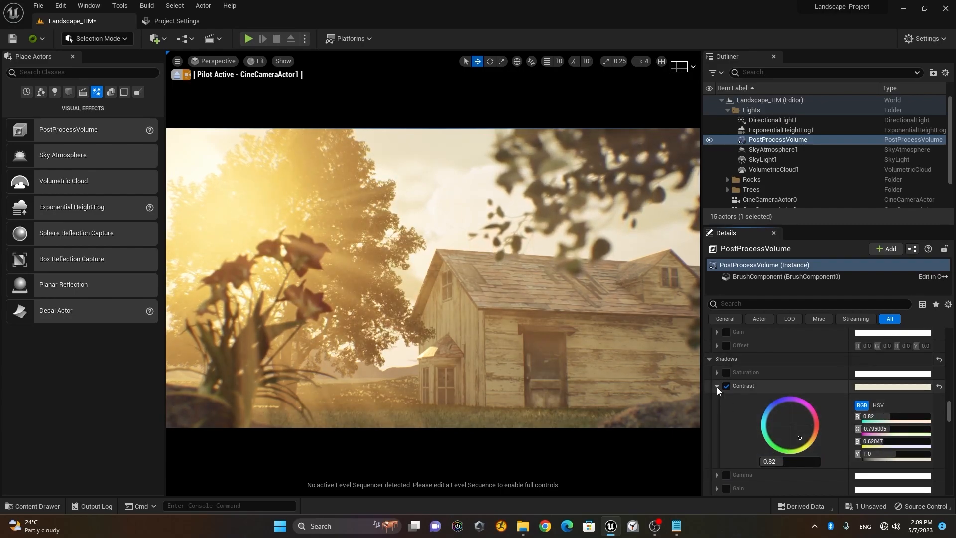
pyautogui.click(717, 387)
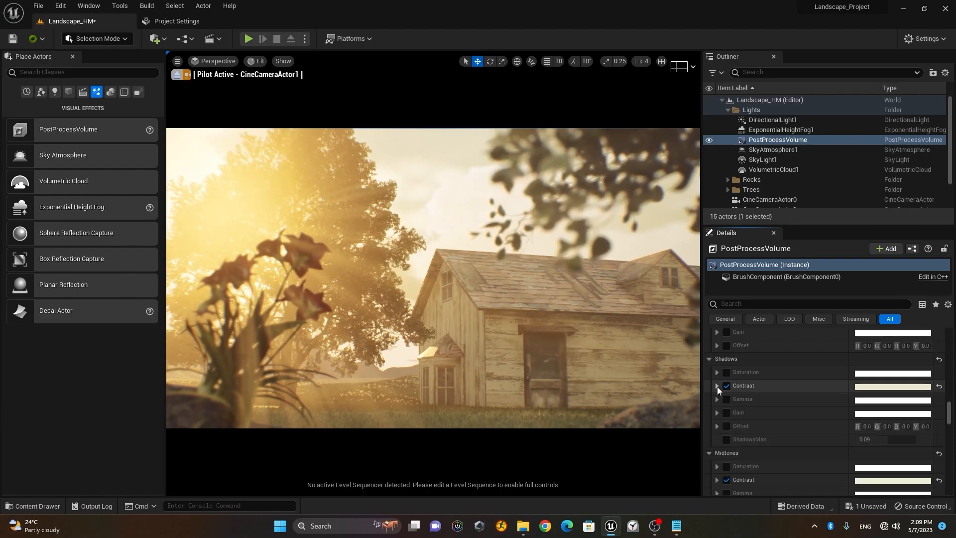
pyautogui.click(716, 385)
pyautogui.scroll(-3, 748, 435)
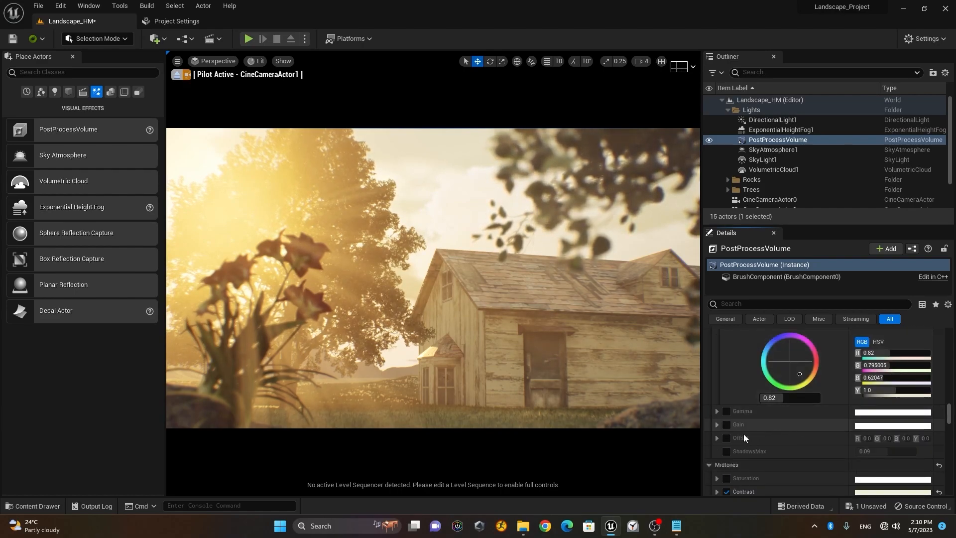
pyautogui.scroll(2, 826, 425)
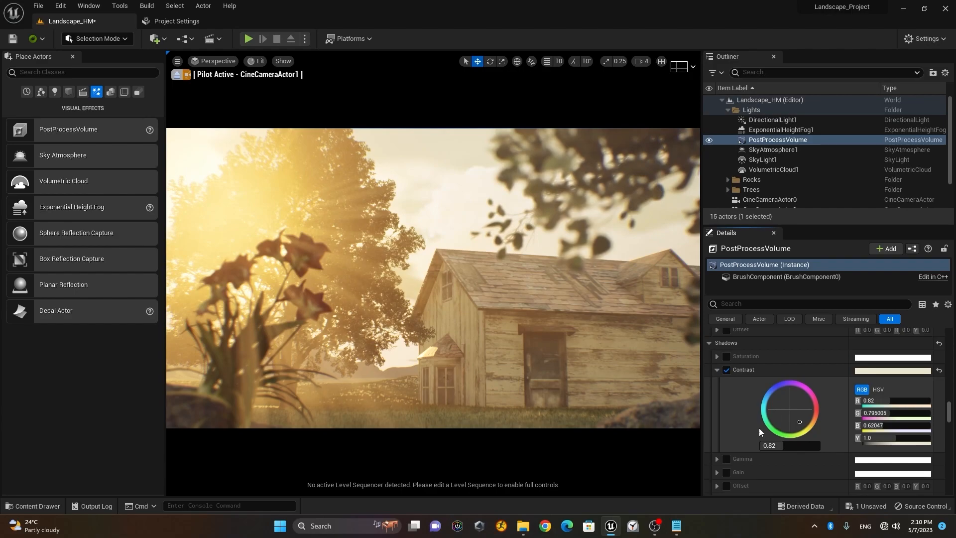
pyautogui.click(717, 356)
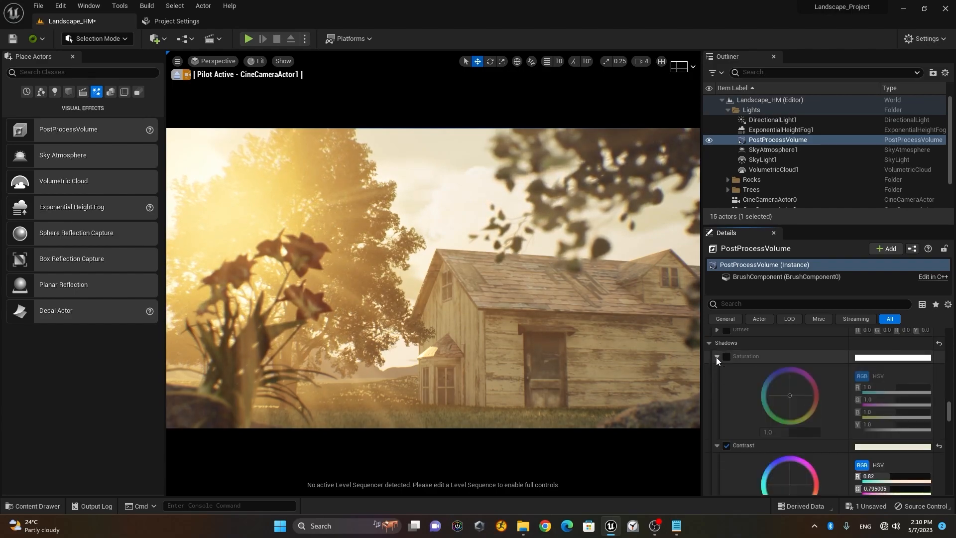
pyautogui.click(717, 357)
# - Enable Global Contrast in Color Grading and set it to 1.19 with a slight blue tint
pyautogui.scroll(5, 785, 405)
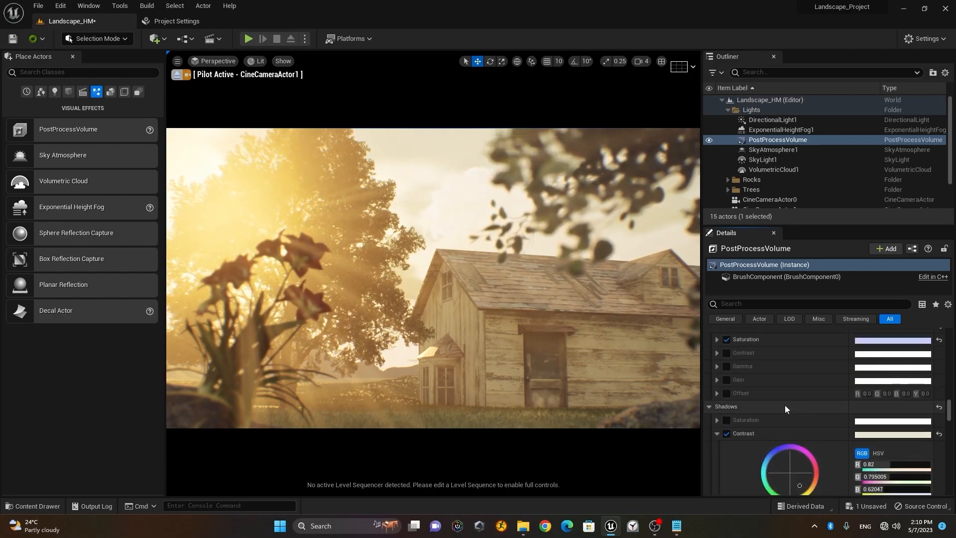
pyautogui.click(717, 401)
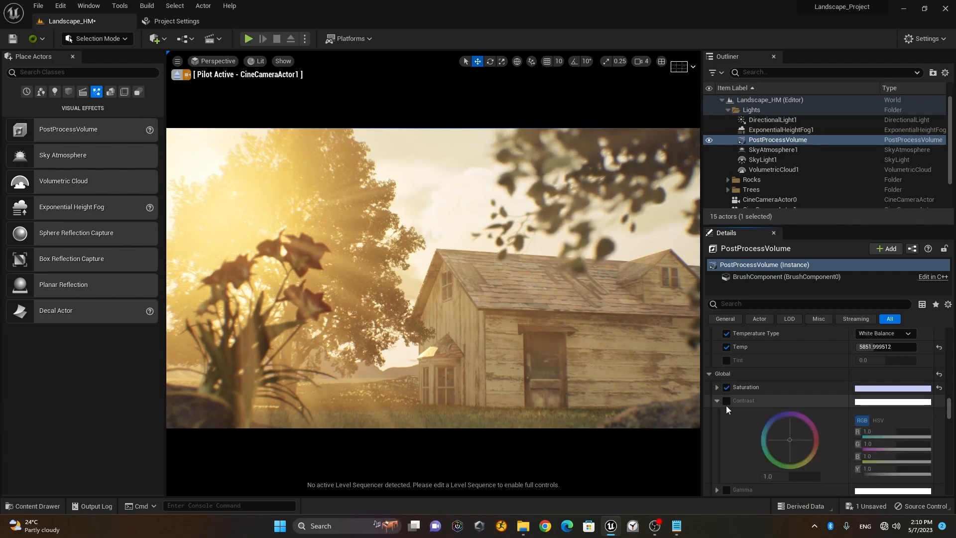
pyautogui.click(727, 401)
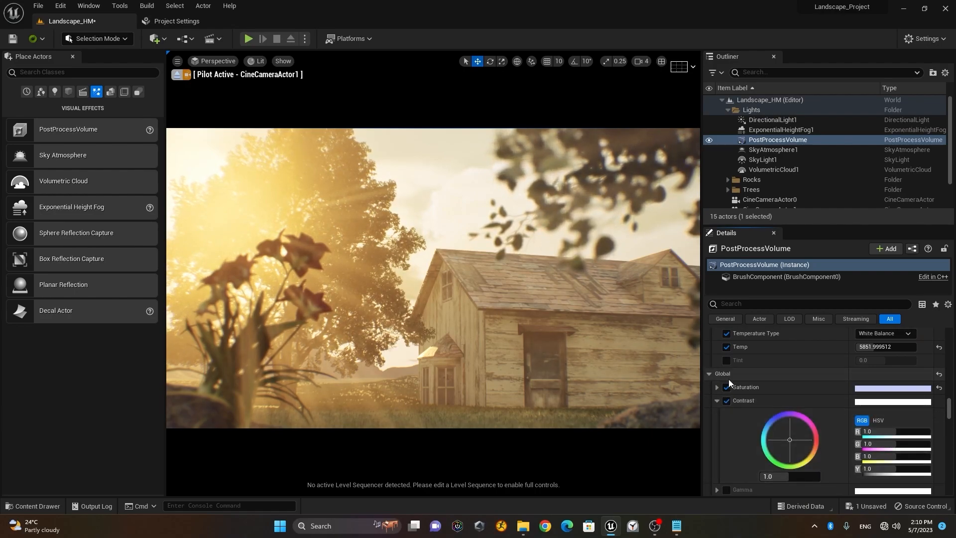
pyautogui.moveTo(777, 476); pyautogui.dragTo(792, 476)
pyautogui.moveTo(790, 441)
pyautogui.mouseDown()
pyautogui.moveTo(784, 452)
pyautogui.moveTo(791, 438)
pyautogui.moveTo(800, 449)
pyautogui.moveTo(805, 429)
pyautogui.moveTo(802, 444)
pyautogui.moveTo(786, 439)
pyautogui.mouseUp()
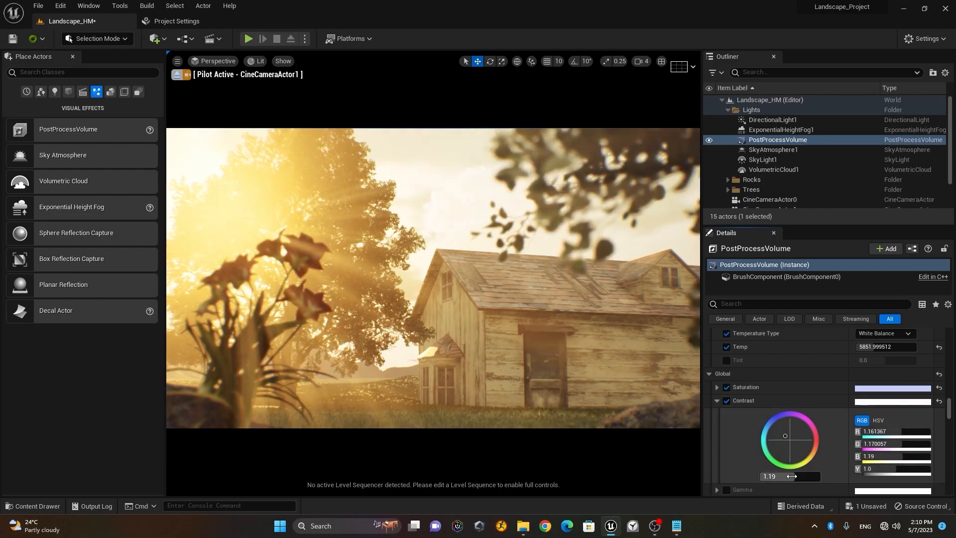
pyautogui.click(717, 401)
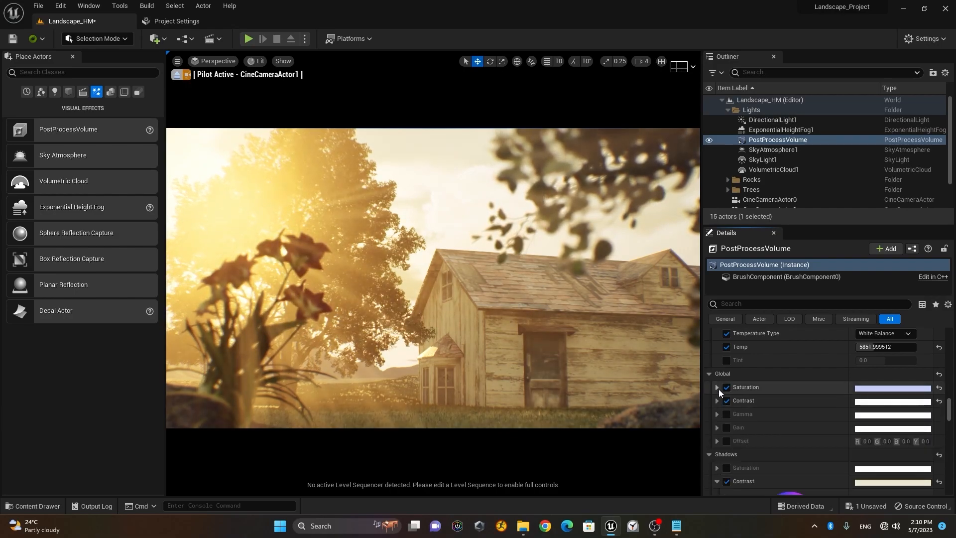
# - Set Global Saturation to 0.79 with a green shift on the color wheel, and collapse the Global and Shadows groups
pyautogui.click(718, 388)
pyautogui.moveTo(776, 410); pyautogui.dragTo(779, 464)
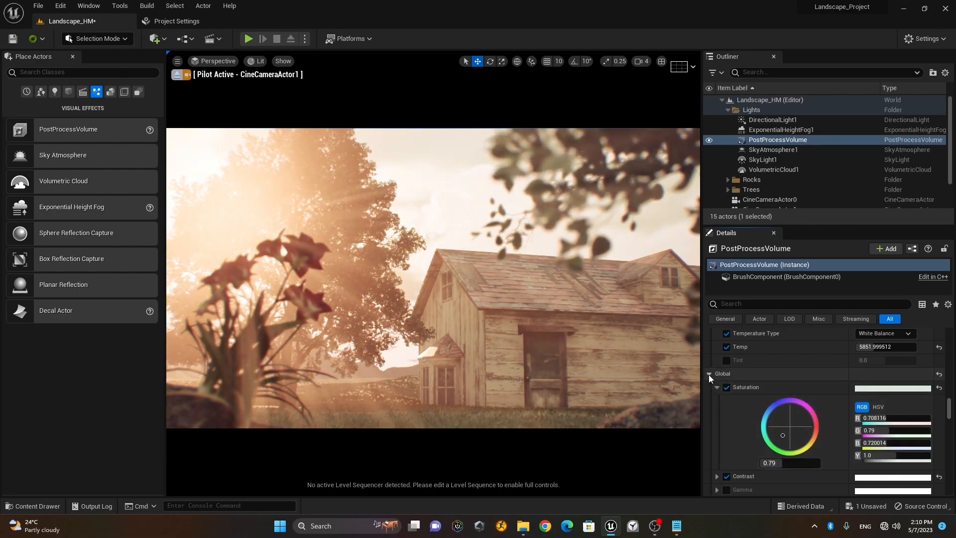
pyautogui.click(709, 374)
pyautogui.click(707, 387)
# - Set the Film values of the PostProcessVolume to Slope 0.784, Toe 0.638 and Shoulder 0.484
pyautogui.scroll(-3, 762, 399)
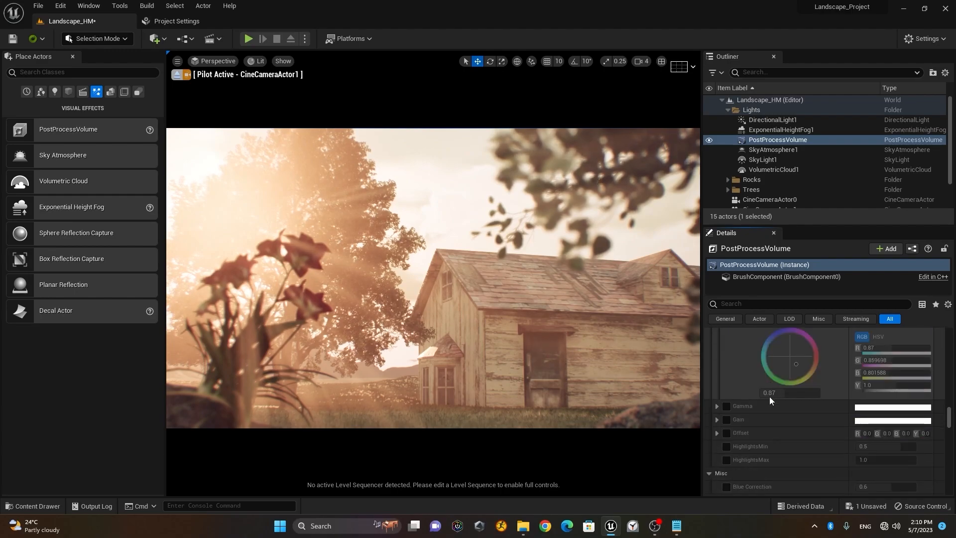
pyautogui.scroll(5, 796, 402)
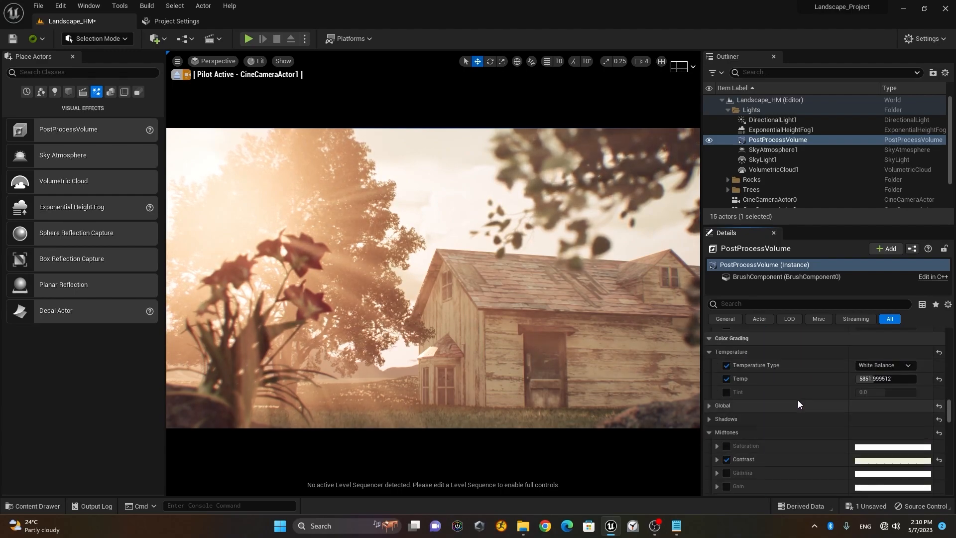
pyautogui.scroll(-10, 756, 417)
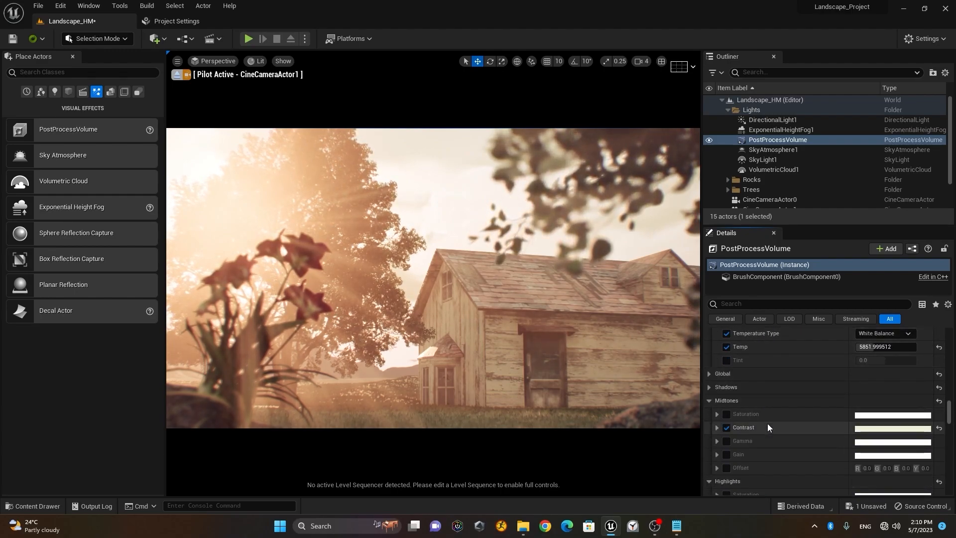
pyautogui.scroll(-6, 751, 419)
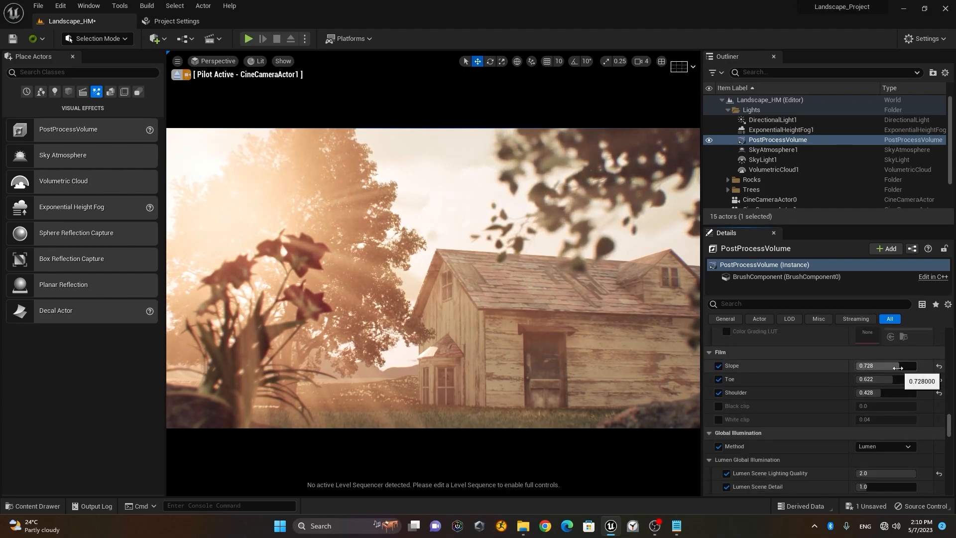
pyautogui.moveTo(898, 369)
pyautogui.mouseDown()
pyautogui.moveTo(933, 369)
pyautogui.moveTo(893, 366)
pyautogui.moveTo(900, 366)
pyautogui.moveTo(889, 379)
pyautogui.mouseUp()
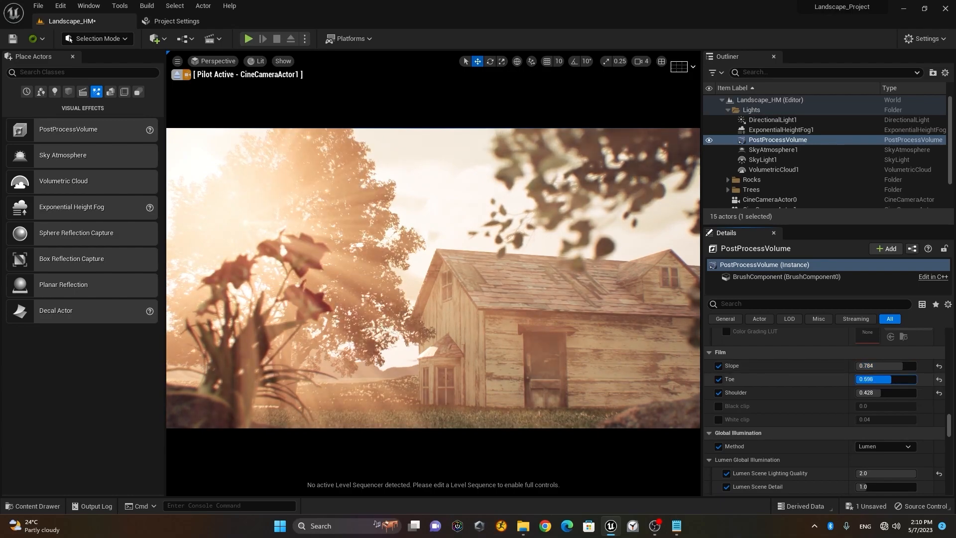
pyautogui.moveTo(888, 379); pyautogui.dragTo(878, 393)
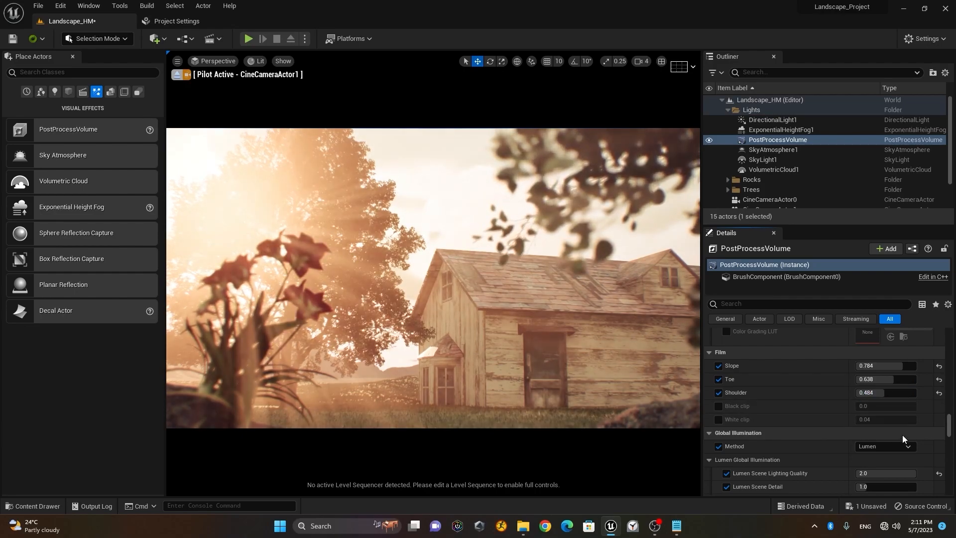
# - Look through PostProcessVolume's remaining settings, from Lumen Global Illumination and Reflections through ambient occlusion, path tracing and film grain to the Actor options
pyautogui.scroll(-4, 791, 383)
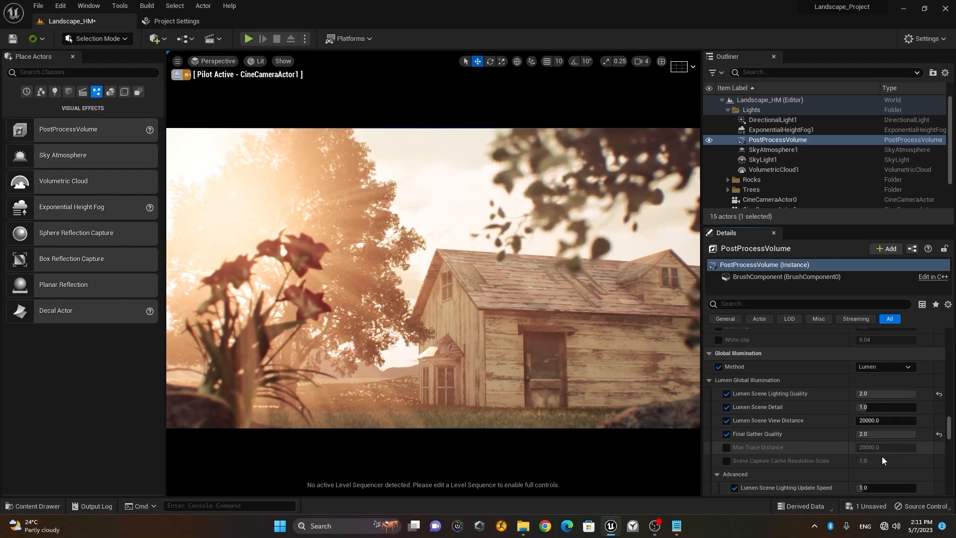
pyautogui.scroll(-5, 736, 441)
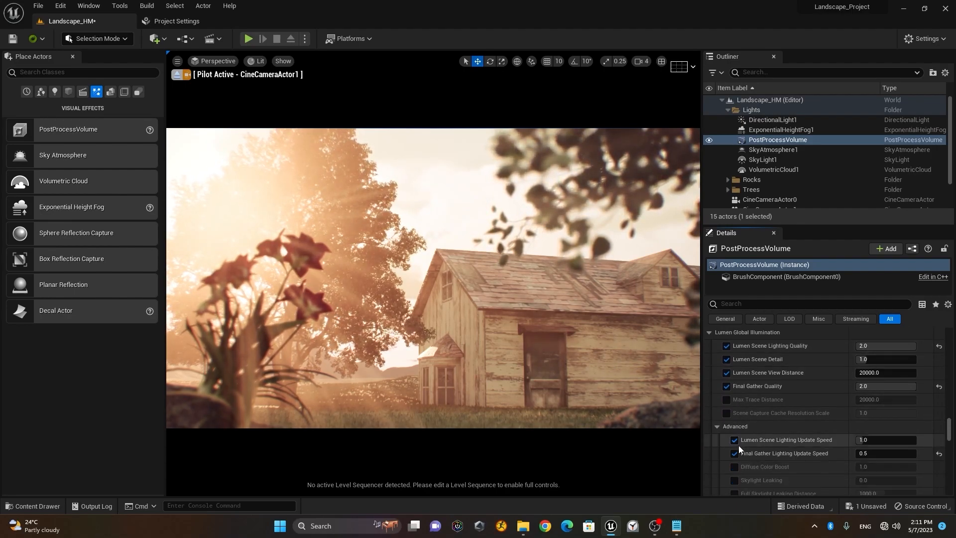
pyautogui.scroll(-2, 746, 422)
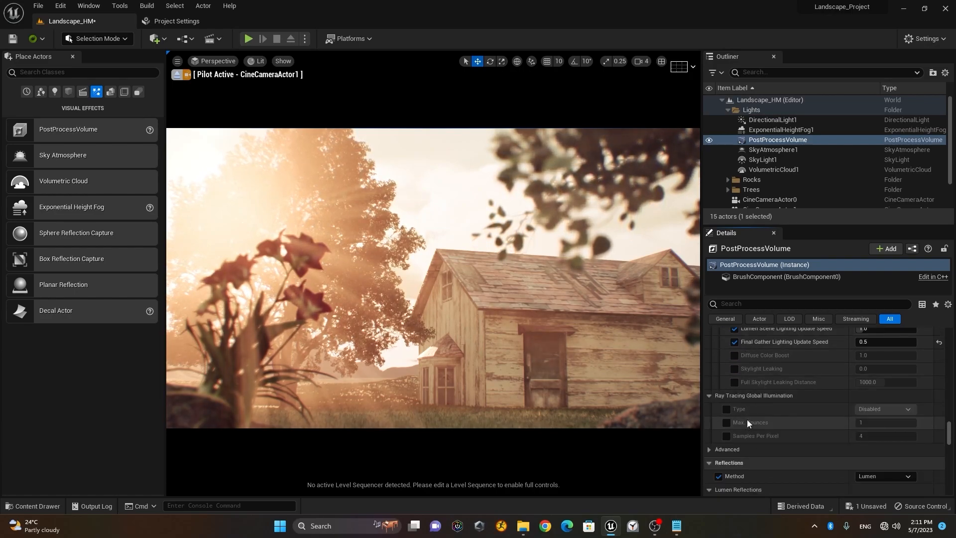
pyautogui.scroll(-6, 748, 420)
pyautogui.scroll(-8, 749, 415)
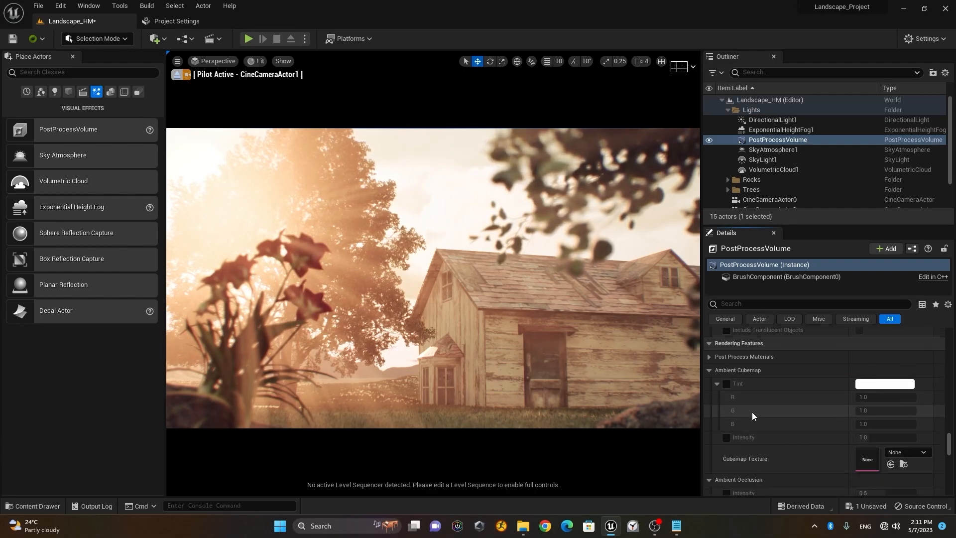
pyautogui.scroll(-6, 752, 411)
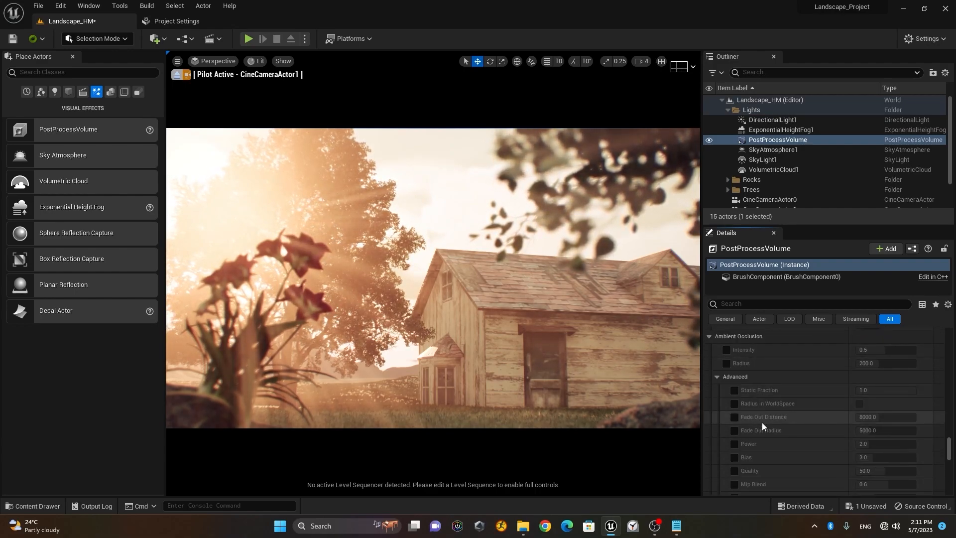
pyautogui.scroll(-5, 762, 424)
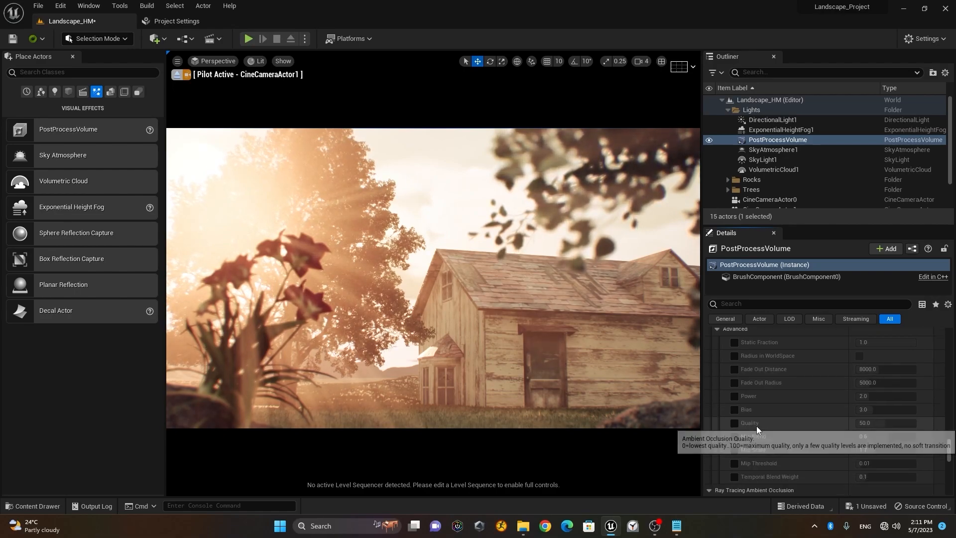
pyautogui.scroll(-6, 758, 425)
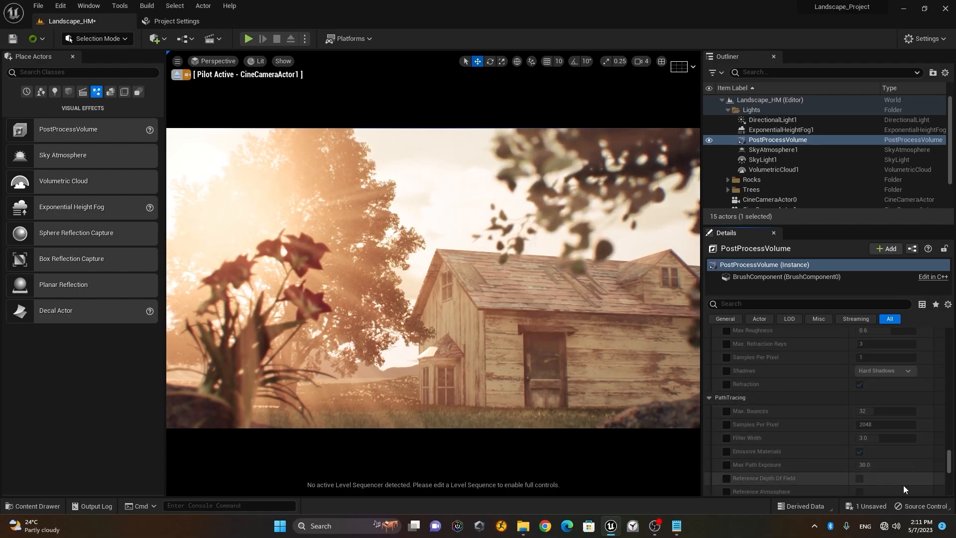
pyautogui.scroll(-5, 950, 477)
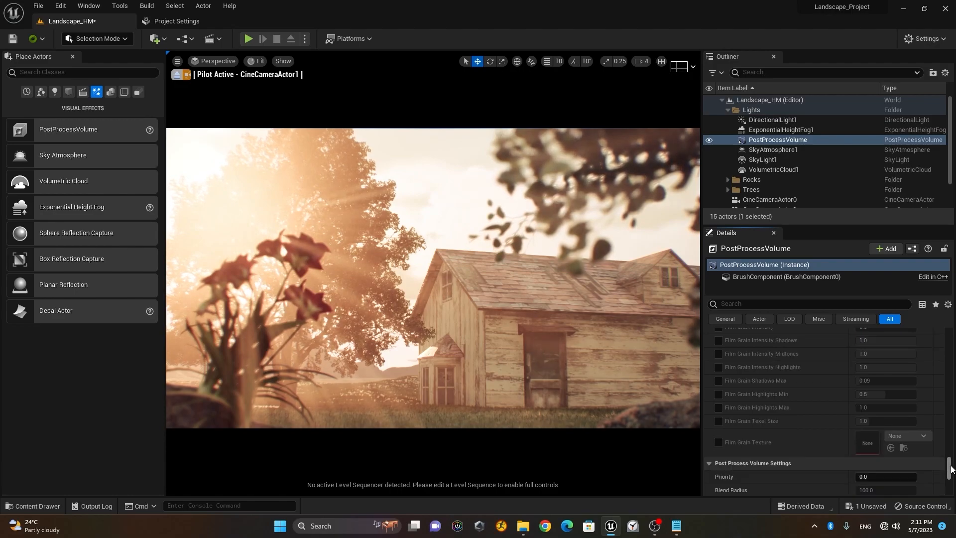
pyautogui.scroll(-5, 950, 477)
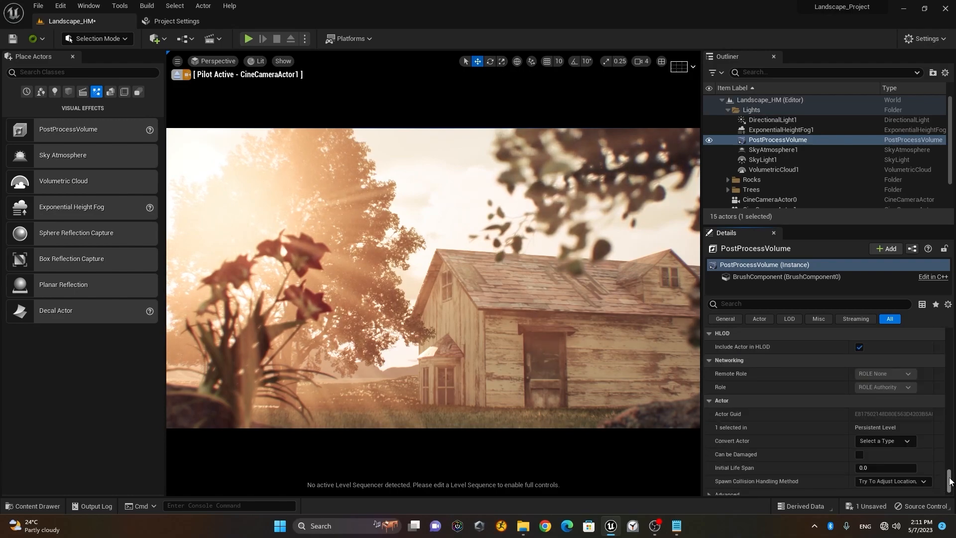
pyautogui.scroll(-2, 950, 480)
# - Filter the PostProcessVolume settings for "chr", try a Chromatic Aberration Intensity of 5.0, and set it to 1
pyautogui.moveTo(948, 490); pyautogui.dragTo(949, 314)
pyautogui.click(770, 305)
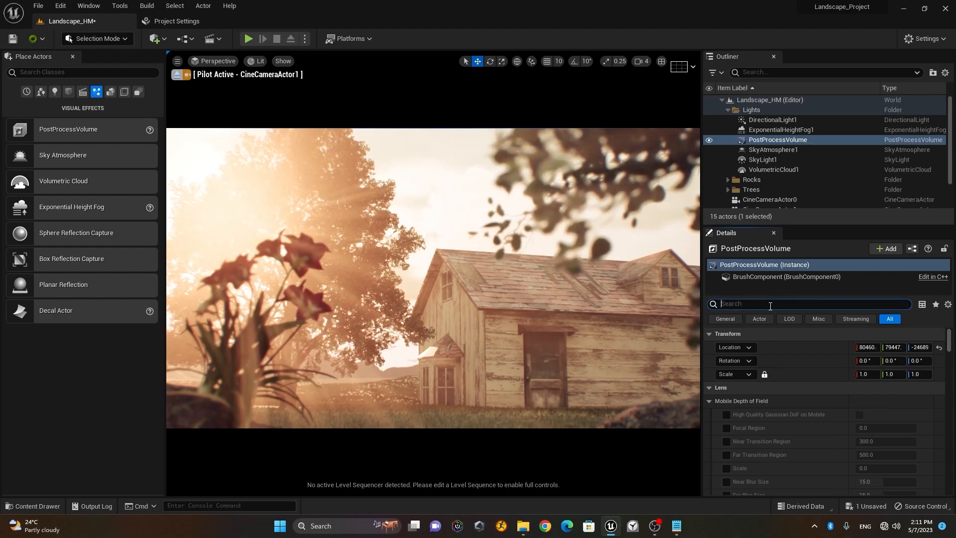
pyautogui.write('chr')
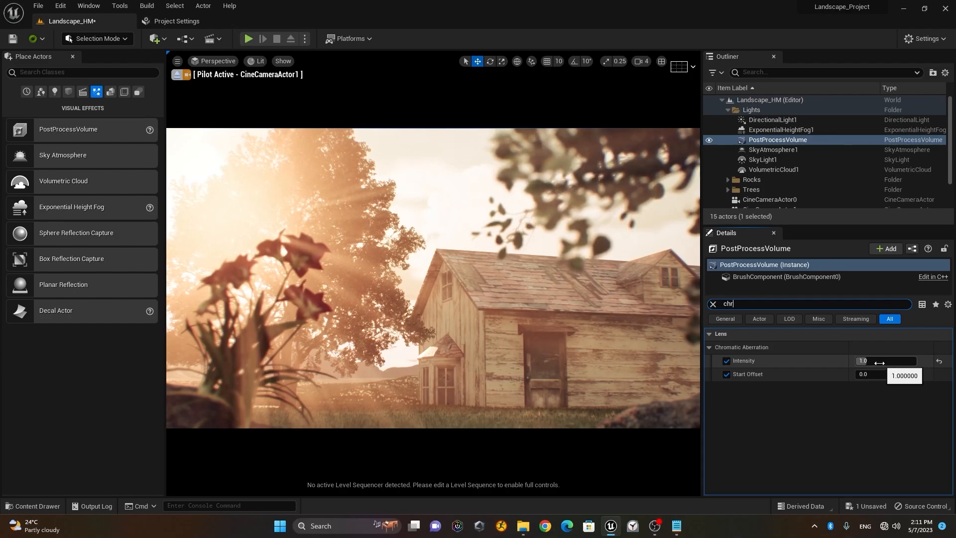
pyautogui.moveTo(877, 363); pyautogui.dragTo(860, 428)
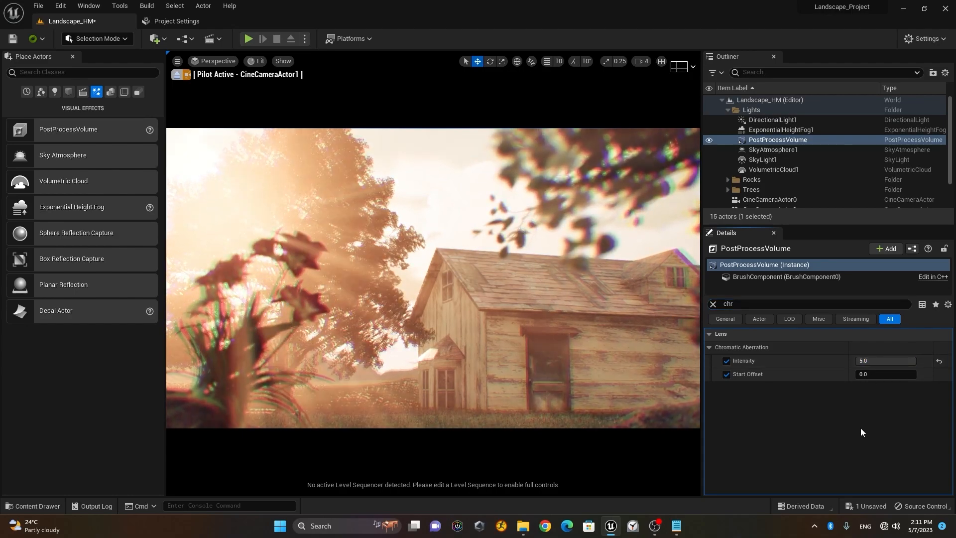
pyautogui.click(893, 360)
pyautogui.write('1')
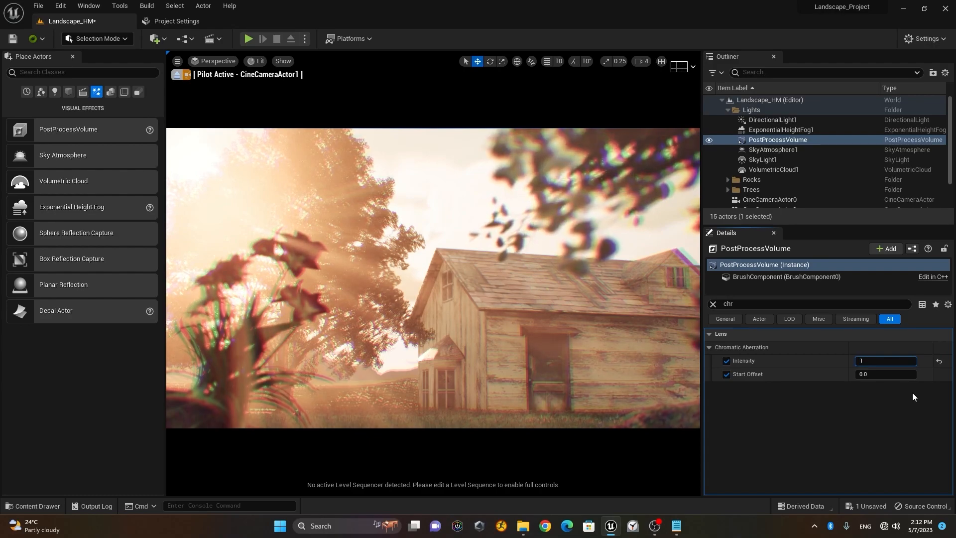
pyautogui.press('Return')
# - Set the Chromatic Aberration Start Offset to 0.5
pyautogui.click(883, 374)
pyautogui.write('0.5')
pyautogui.press('Return')
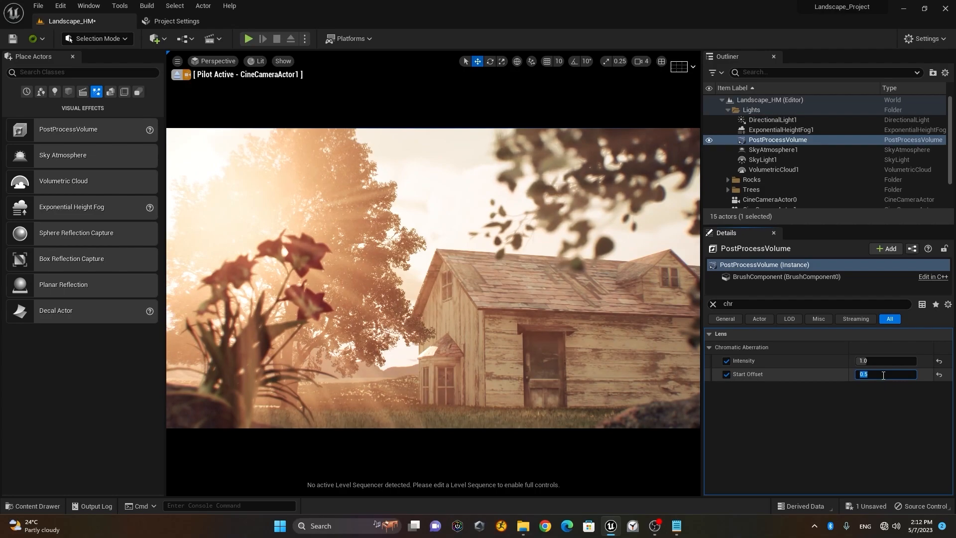
# - Try a Chromatic Aberration Start Offset of 0.608 and return it to 0.5
pyautogui.click(872, 394)
pyautogui.moveTo(887, 375)
pyautogui.mouseDown()
pyautogui.moveTo(916, 375)
pyautogui.moveTo(874, 375)
pyautogui.moveTo(904, 376)
pyautogui.mouseUp()
pyautogui.click(904, 376)
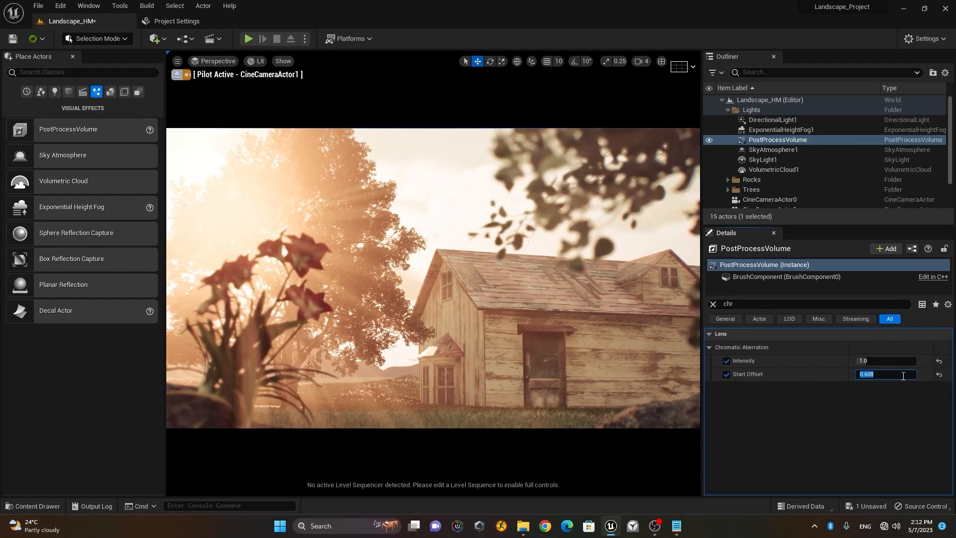
pyautogui.write('0.5')
pyautogui.press('Return')
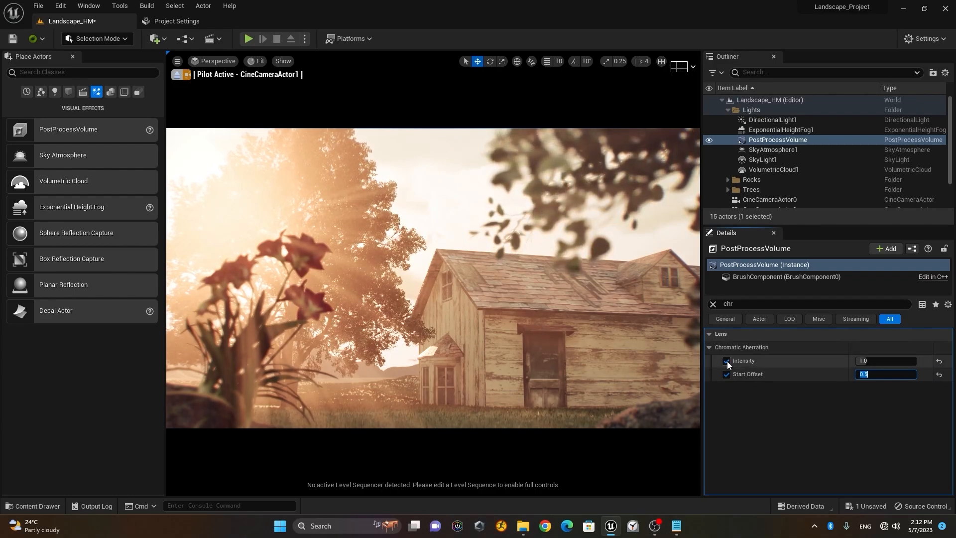
pyautogui.press('Return')
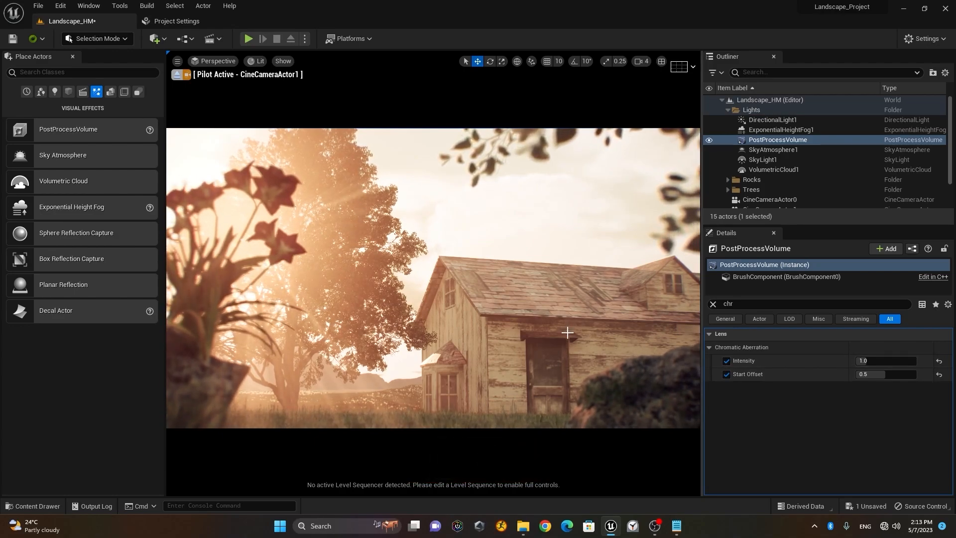
# - Reposition the piloted CineCameraActor1 to reframe the cottage and sunlit tree between the foreground flowers, rock and hanging leaves
pyautogui.rightClick(568, 332)
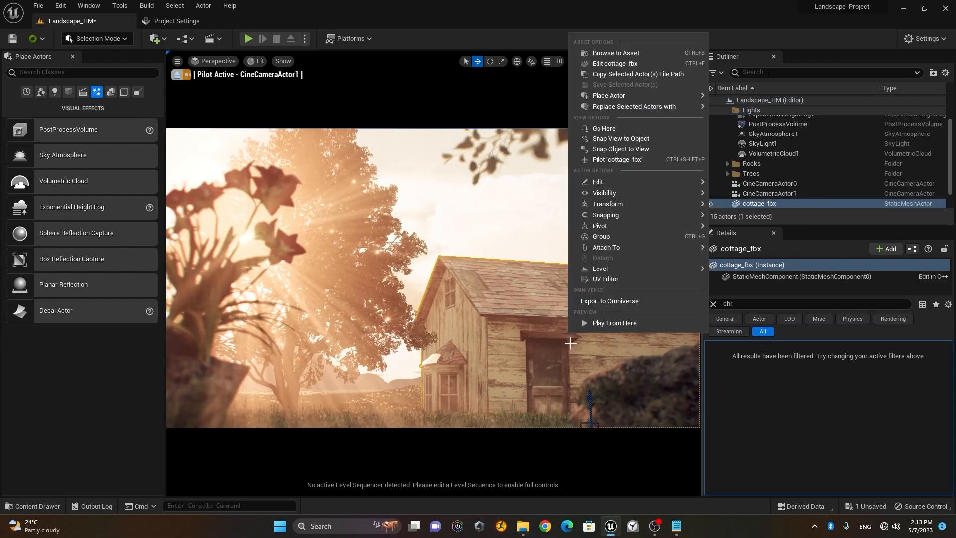
pyautogui.moveTo(542, 363); pyautogui.dragTo(571, 356, button='right')
pyautogui.press('a')
pyautogui.press('d')
pyautogui.press('s')
pyautogui.press('w')
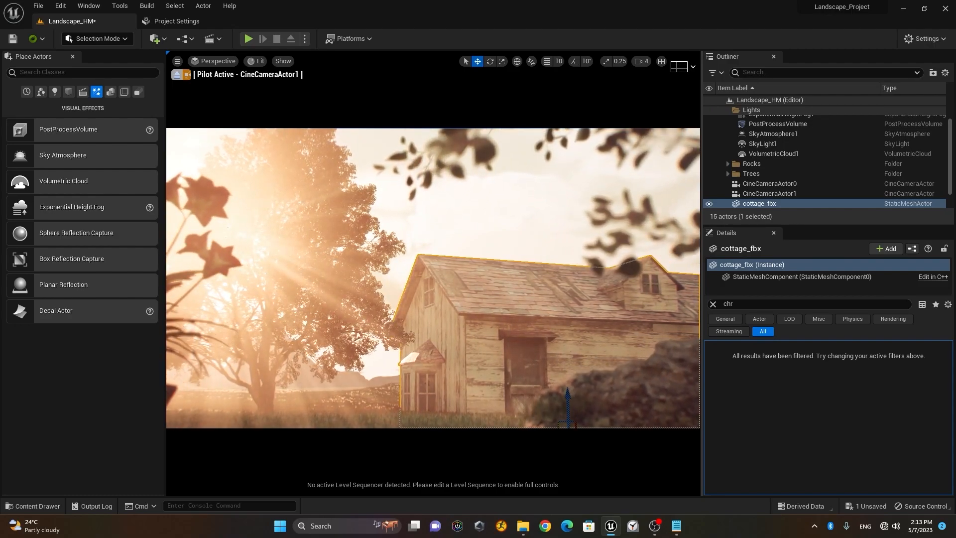